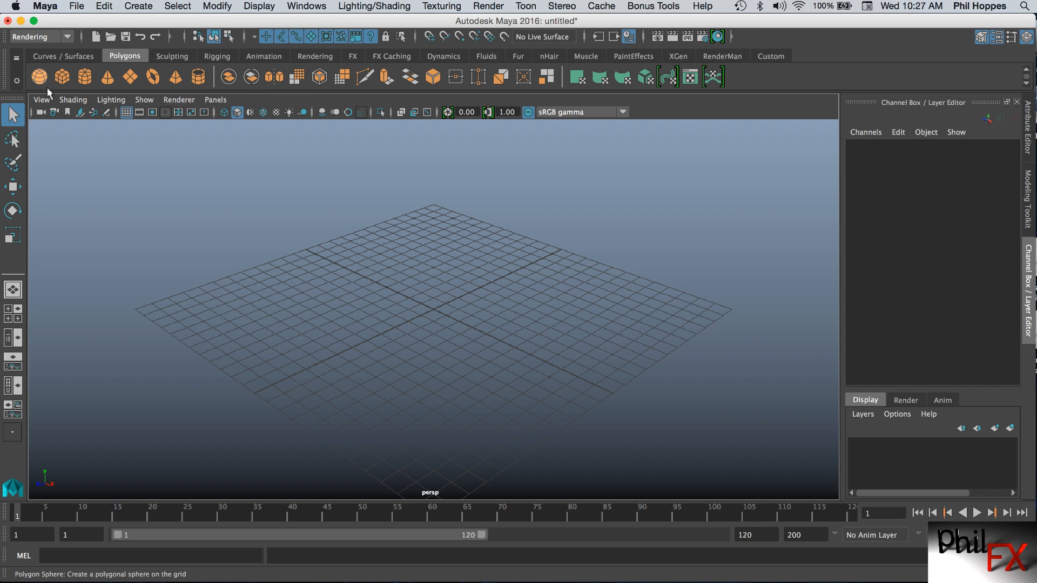
Browse the shelf tabs from Curves / Surfaces through Dynamics to examine each tab's tool icons.
click(75, 56)
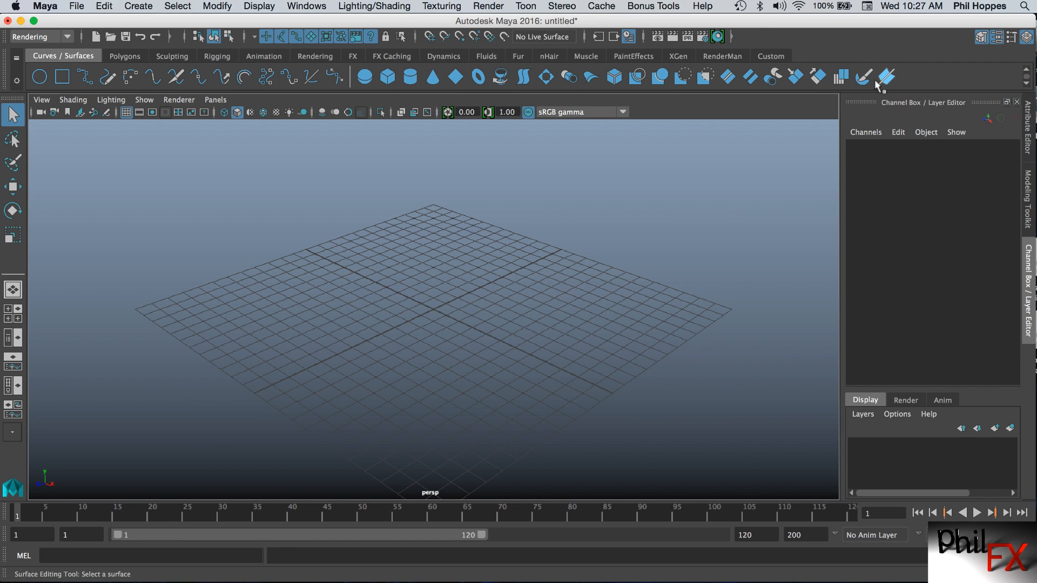
click(136, 57)
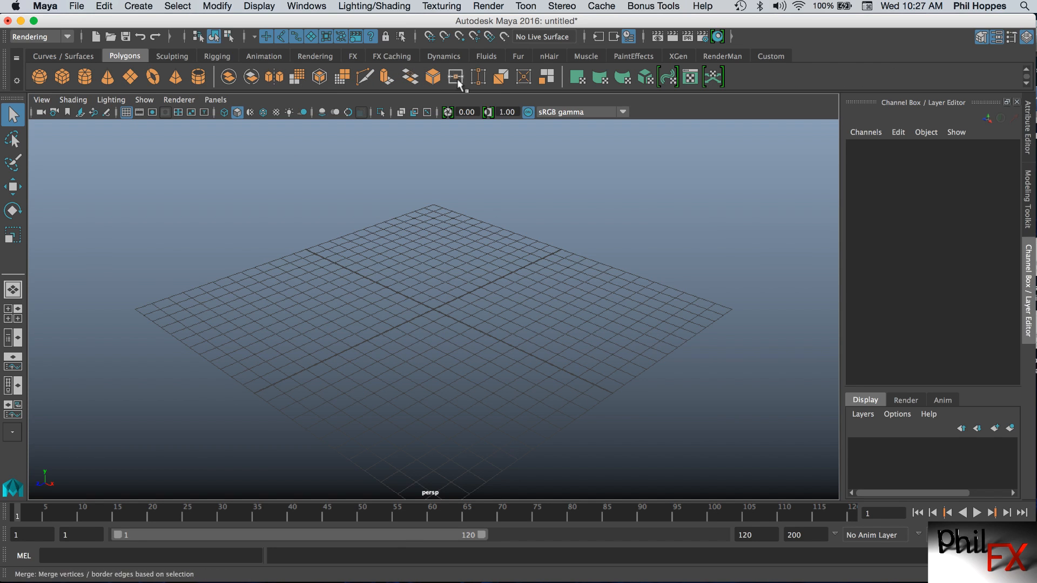
click(169, 56)
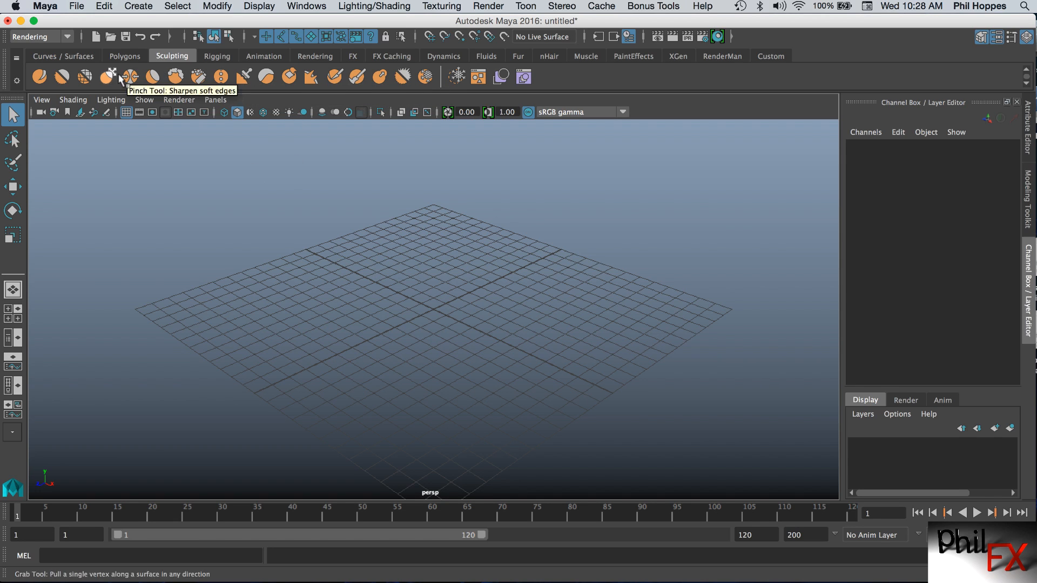
click(217, 57)
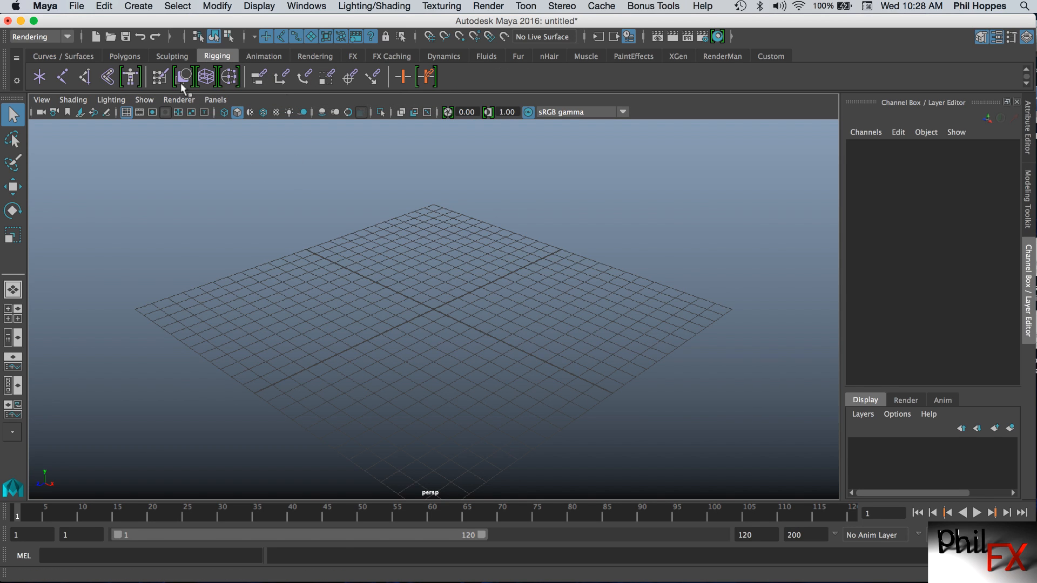
click(268, 58)
click(319, 56)
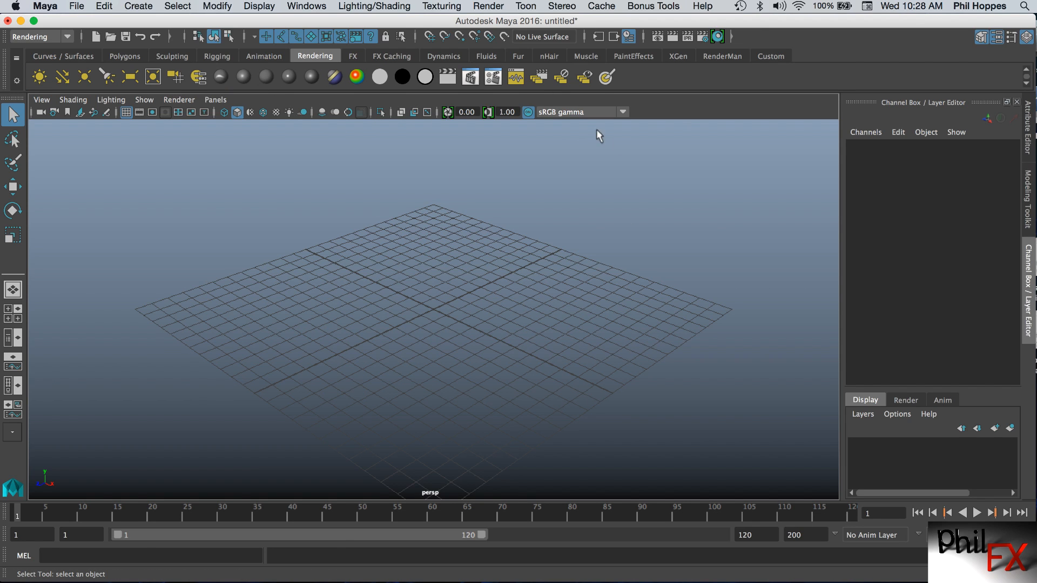
click(353, 56)
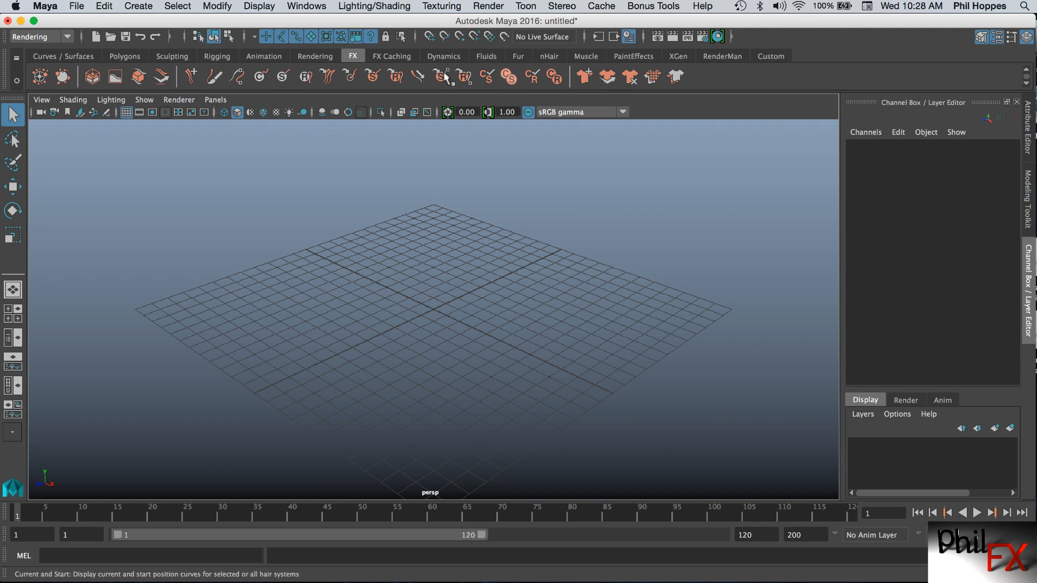
click(393, 55)
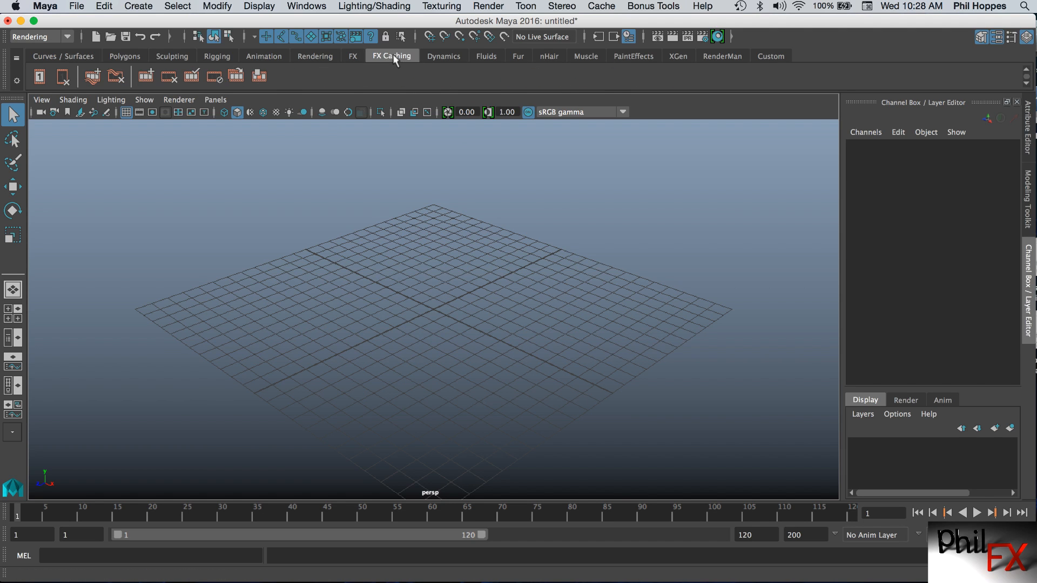
click(441, 57)
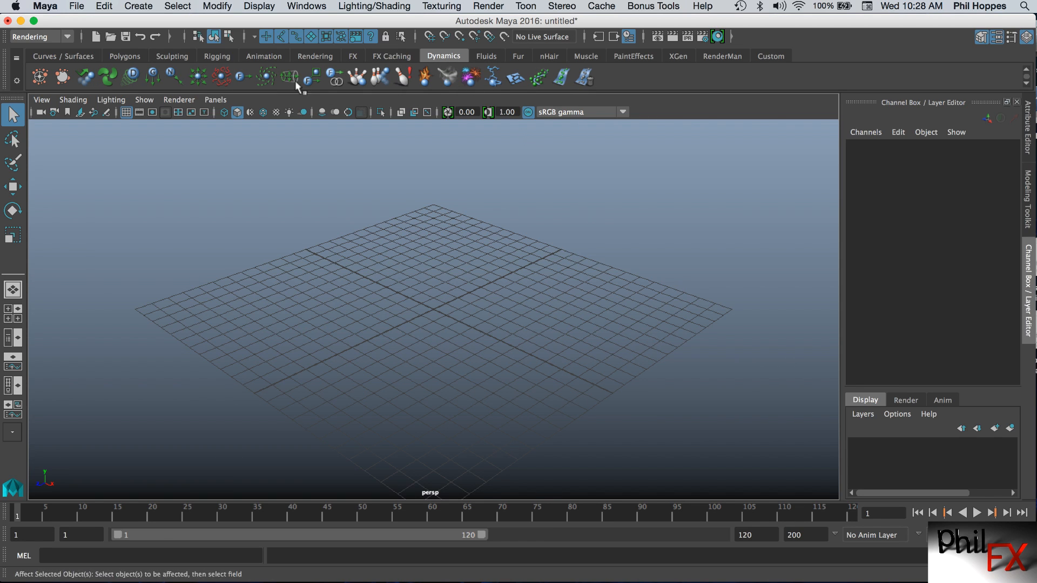
Continue browsing the shelf tabs from Fluids through Custom, returning to the Curves / Surfaces shelf.
click(487, 57)
click(519, 57)
click(547, 56)
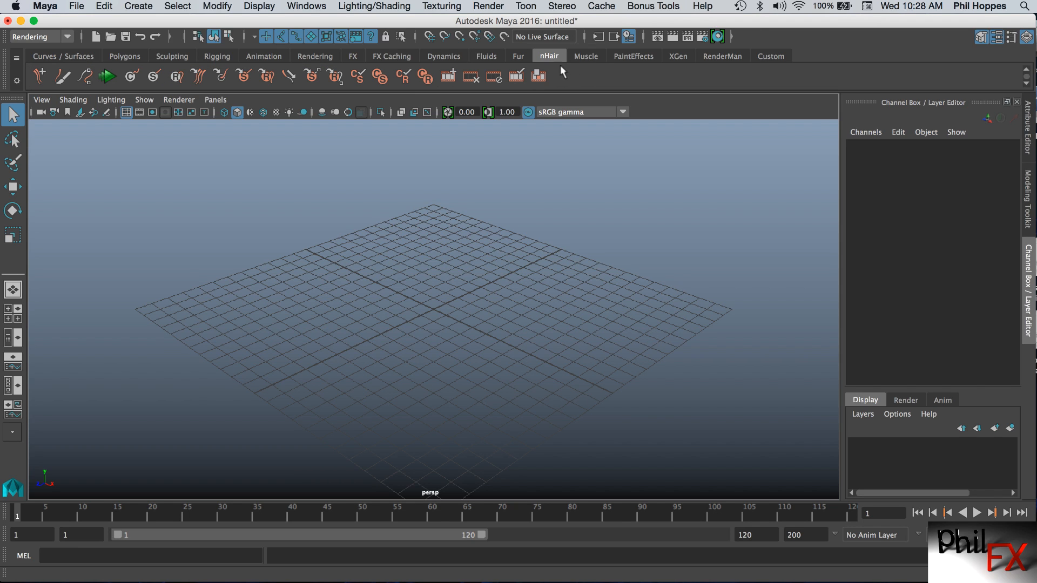
click(588, 56)
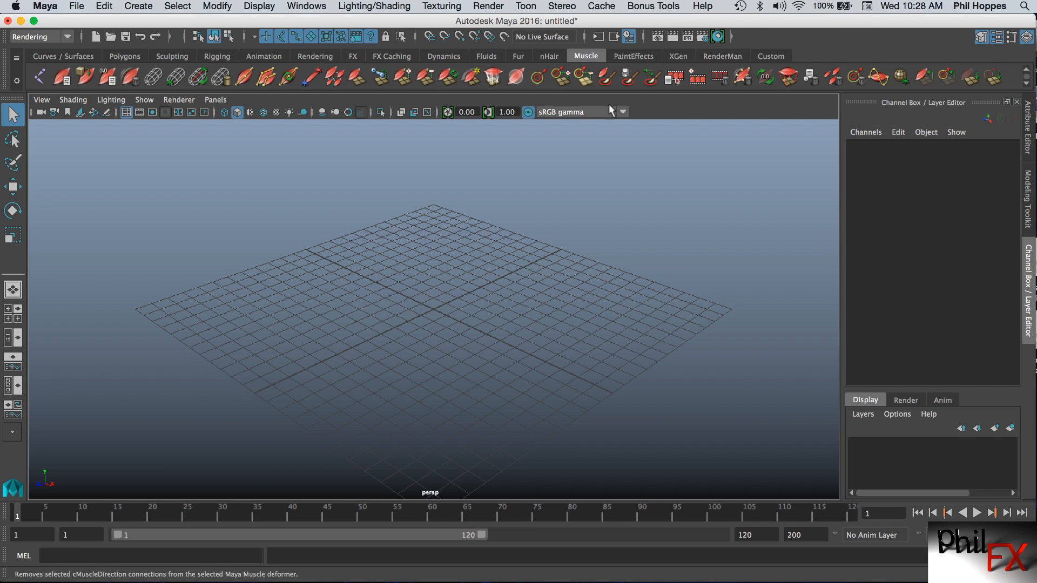
click(638, 56)
click(678, 56)
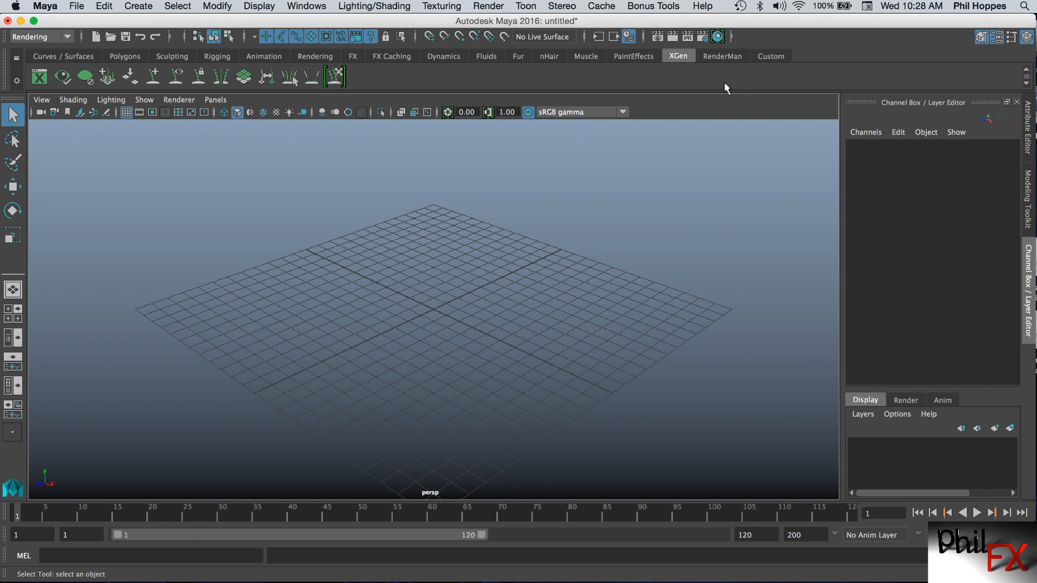
click(721, 56)
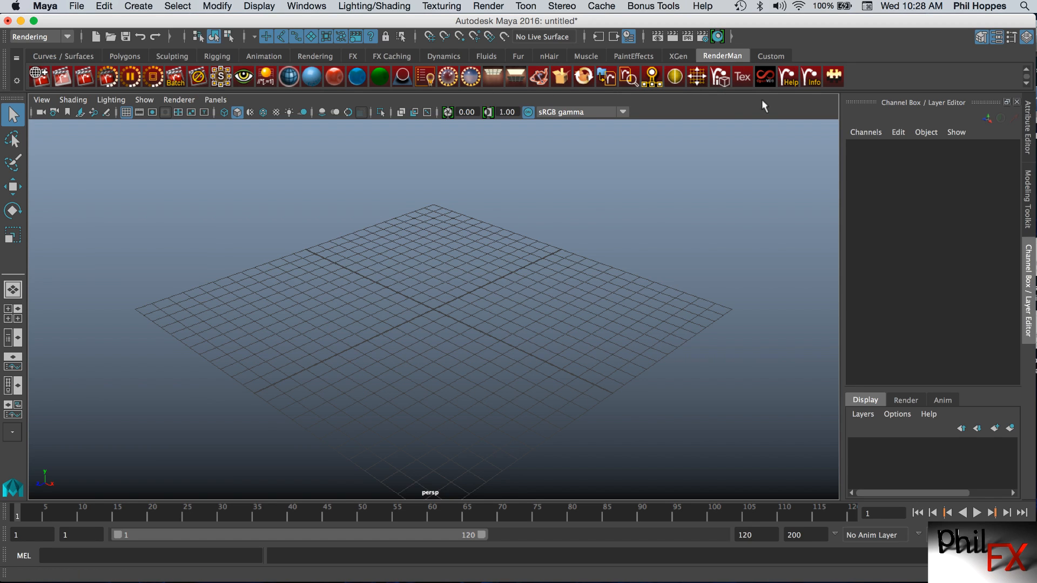
click(770, 56)
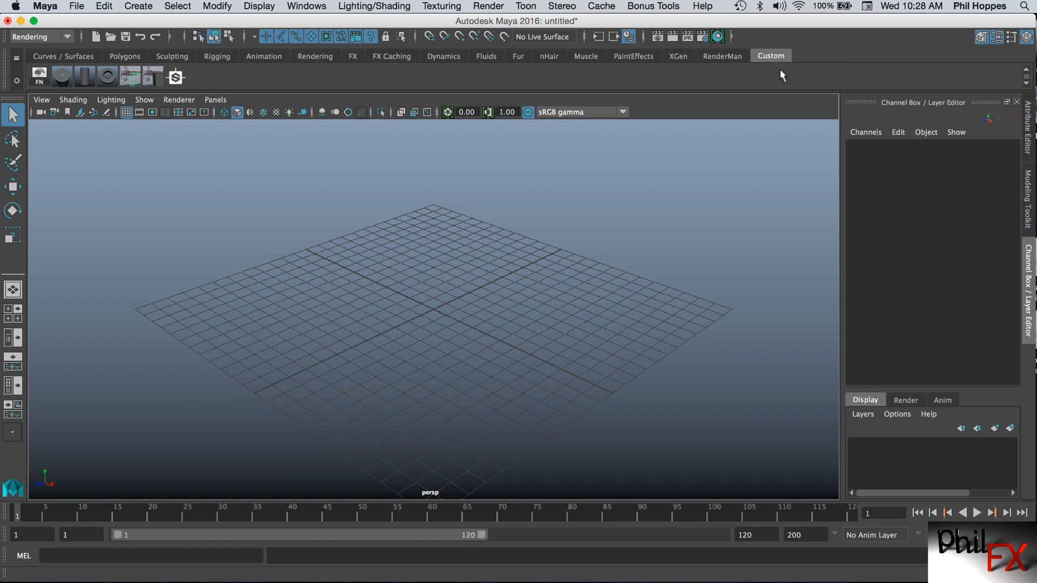
click(44, 55)
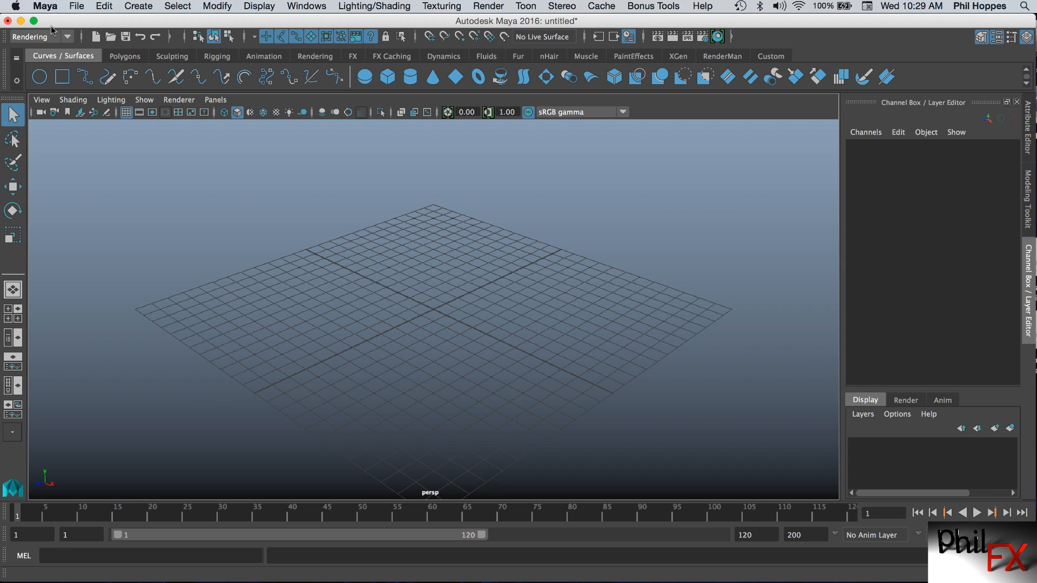
Switch the menu set to Modeling and browse its Surfaces and Mesh Display menus.
click(69, 36)
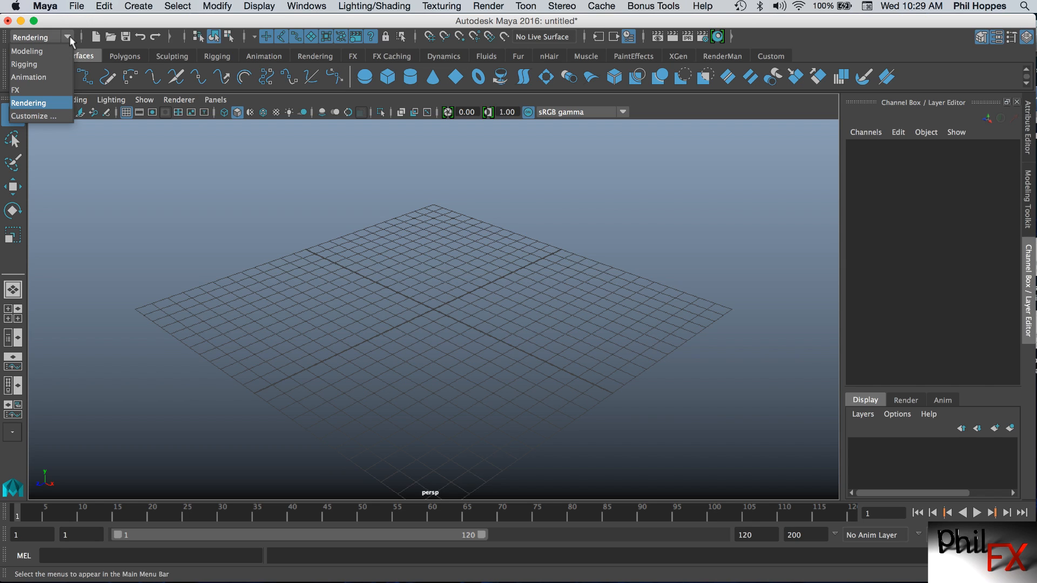
click(32, 53)
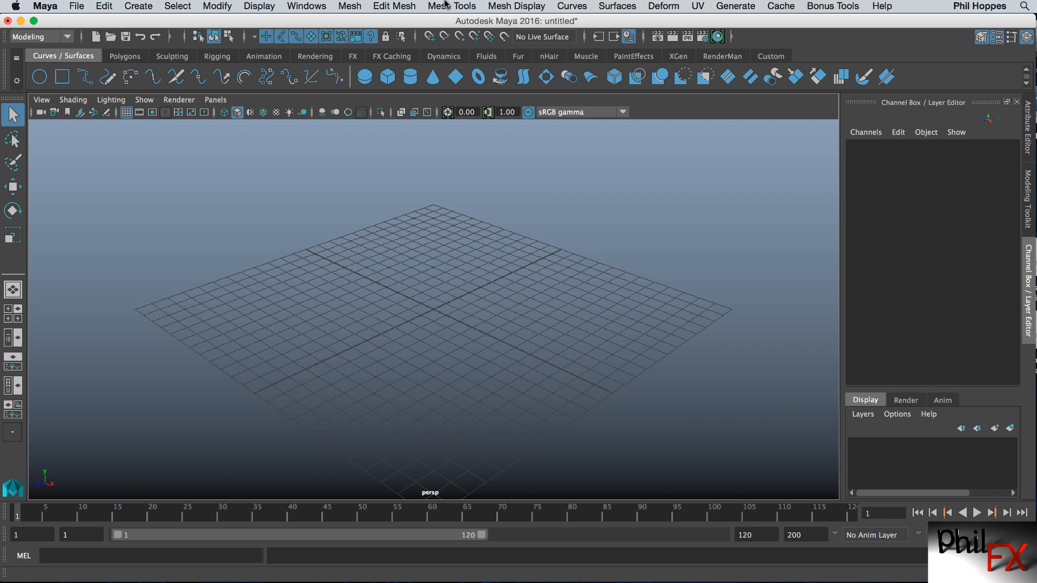
click(381, 8)
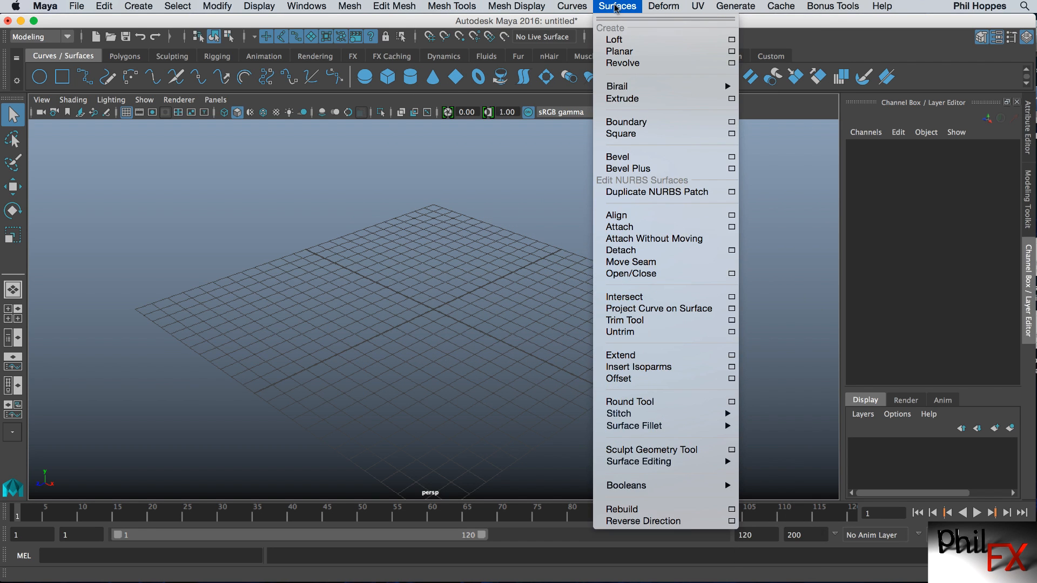
mouse_move(574, 6)
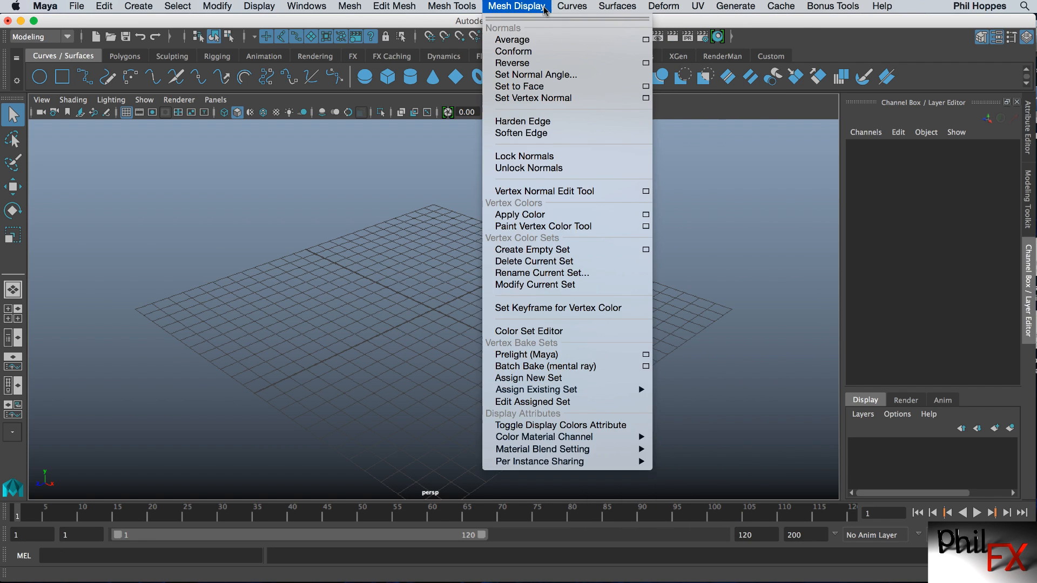
Switch the menu set to Rigging and browse its Constrain and Deform menus.
click(68, 36)
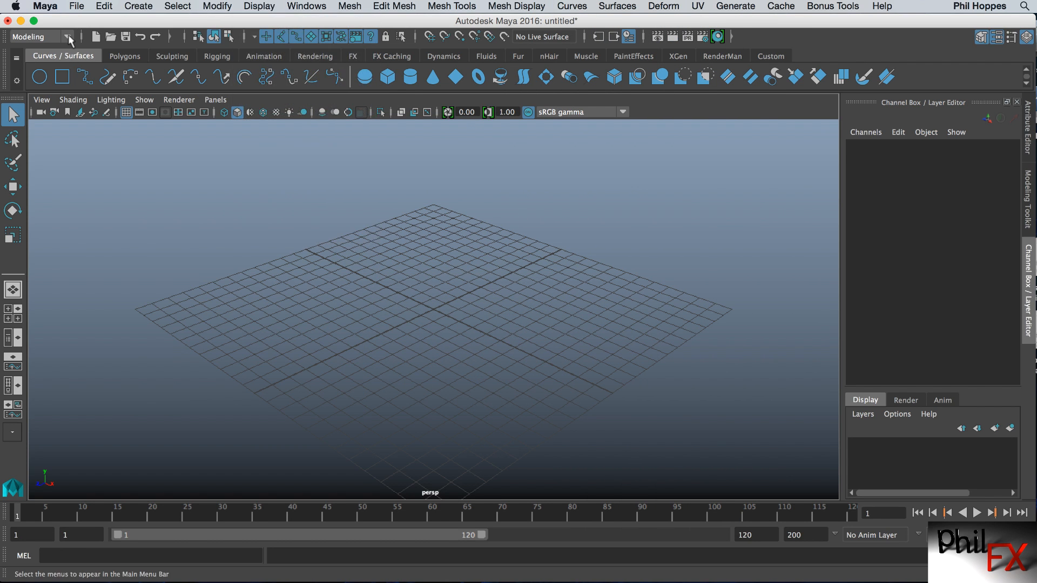
click(67, 37)
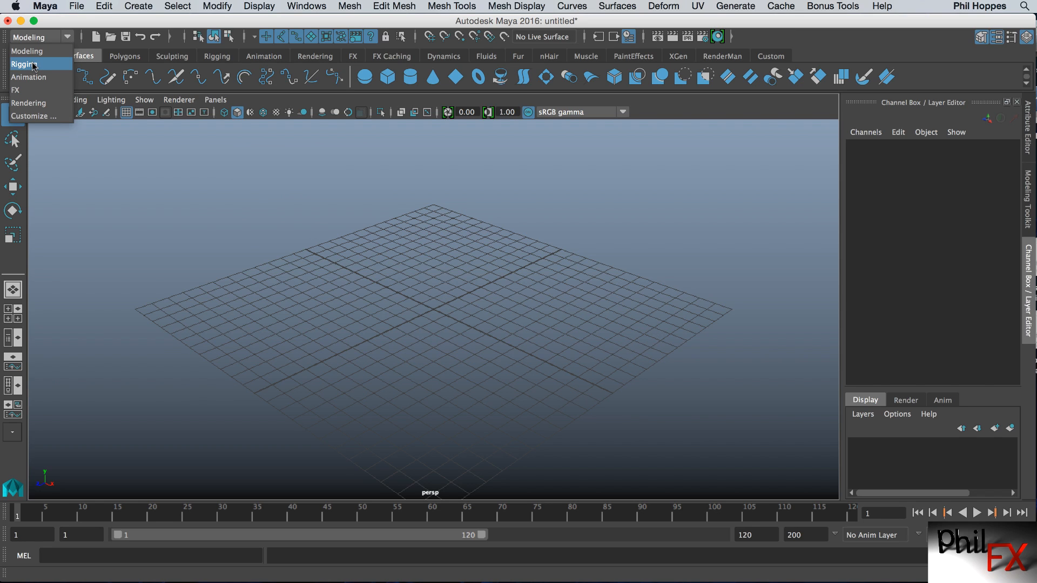
click(33, 65)
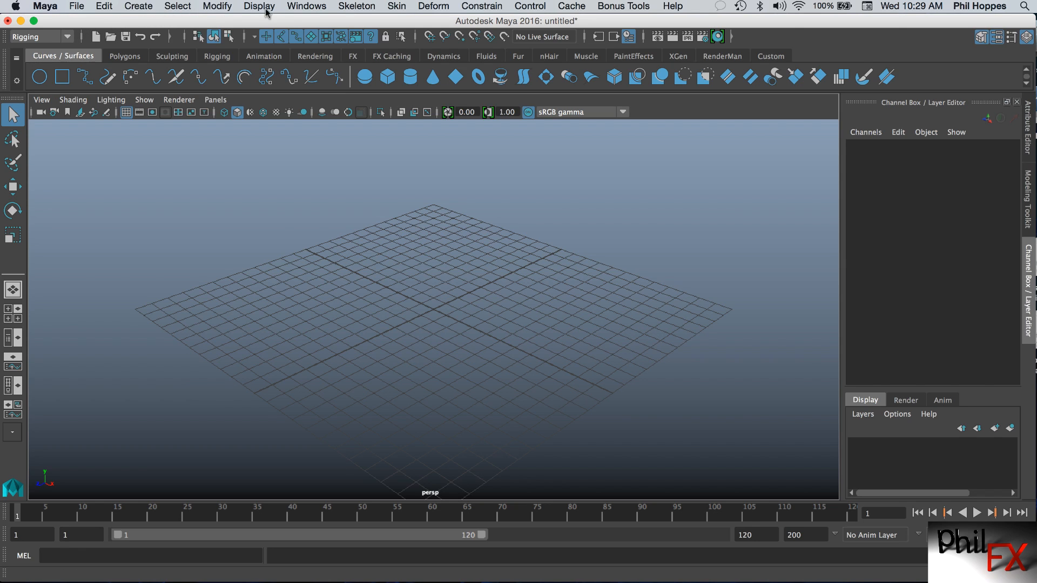
click(356, 7)
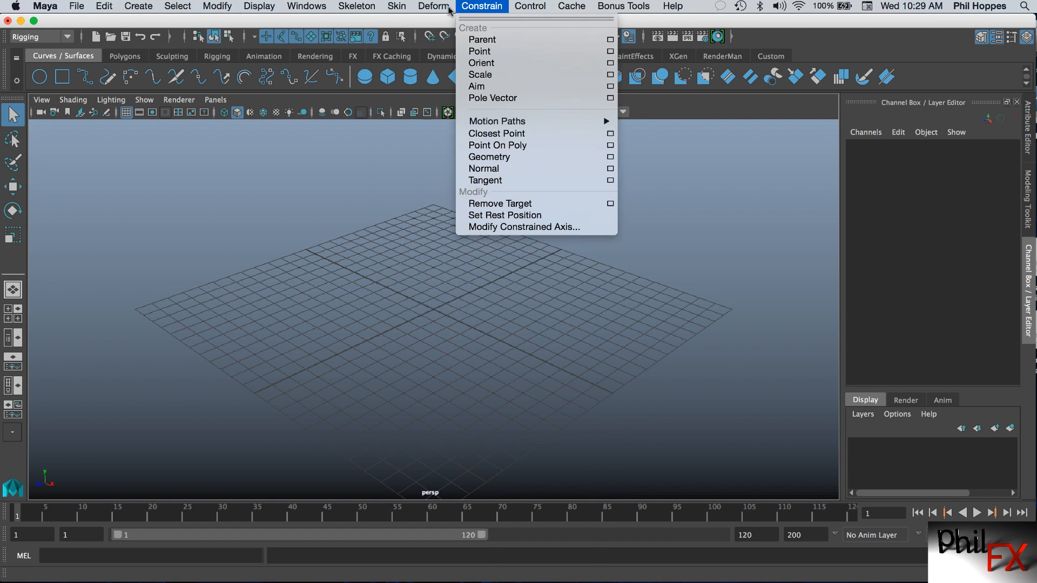
mouse_move(440, 8)
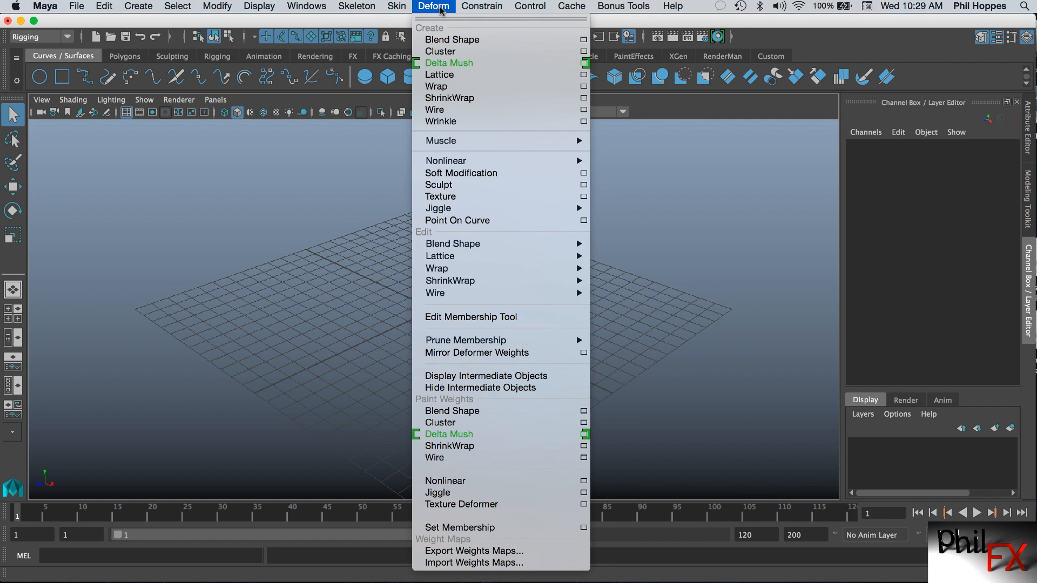
Switch the menu set to Animation and browse its Constrain menu.
click(64, 38)
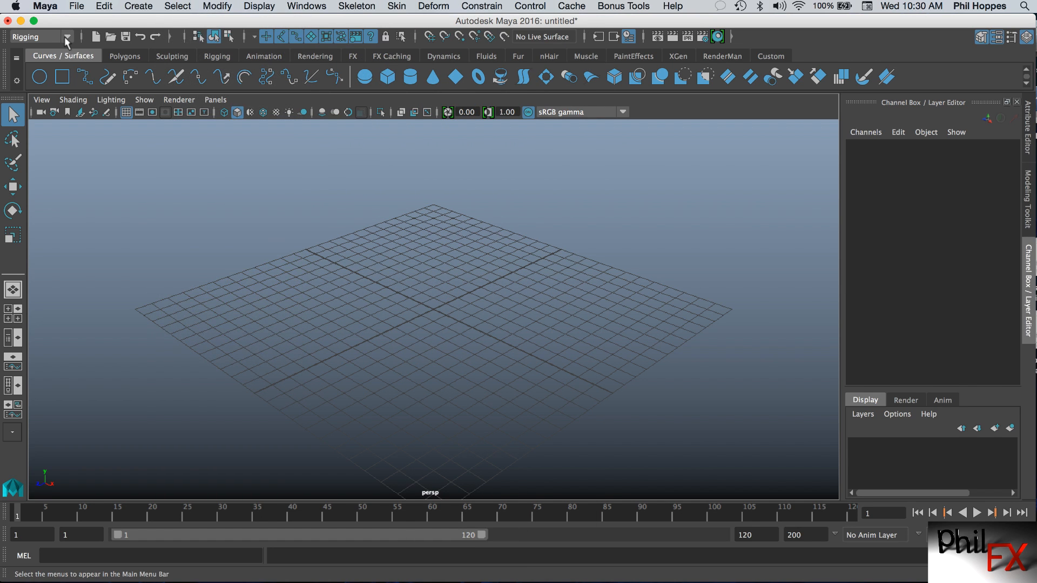
click(64, 37)
click(34, 77)
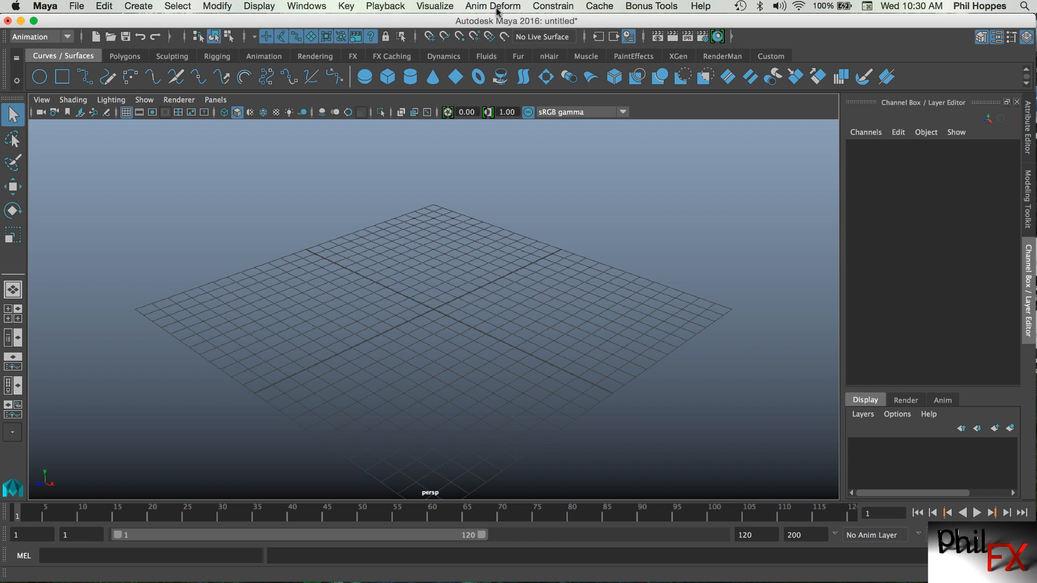
click(385, 5)
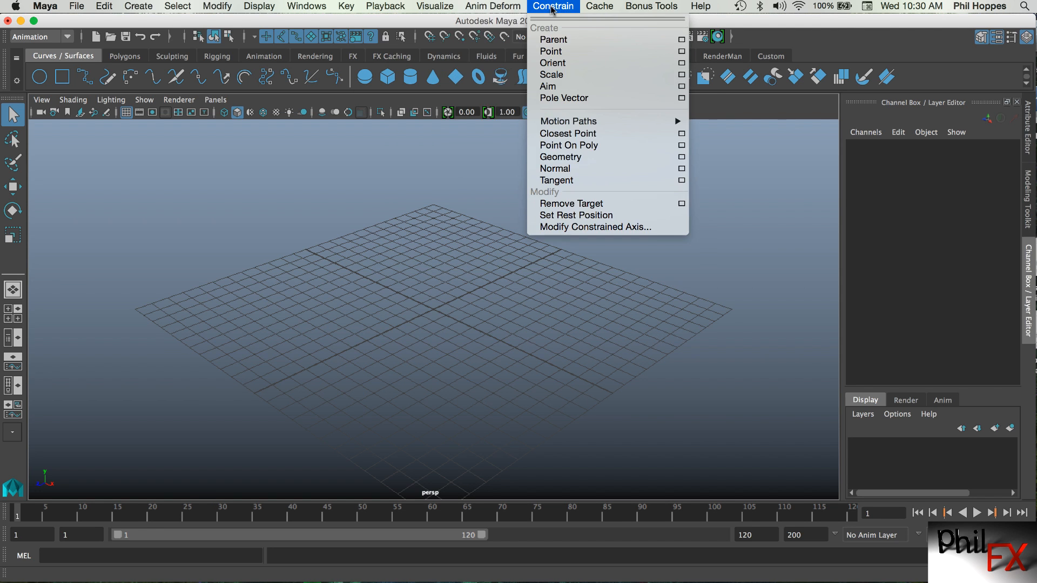
Switch the menu set to FX and browse its menus.
click(68, 37)
click(68, 37)
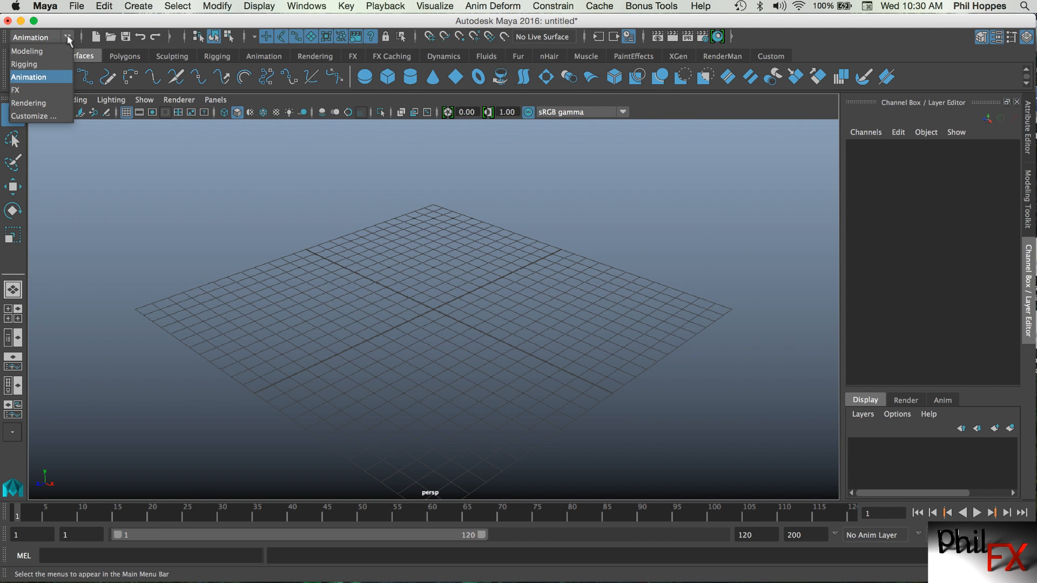
click(22, 90)
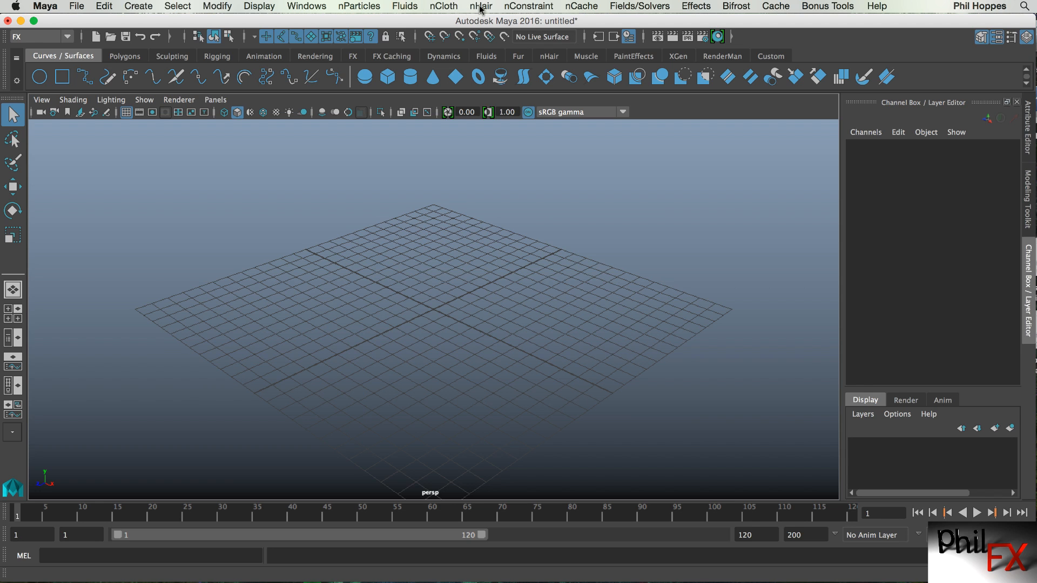
click(659, 7)
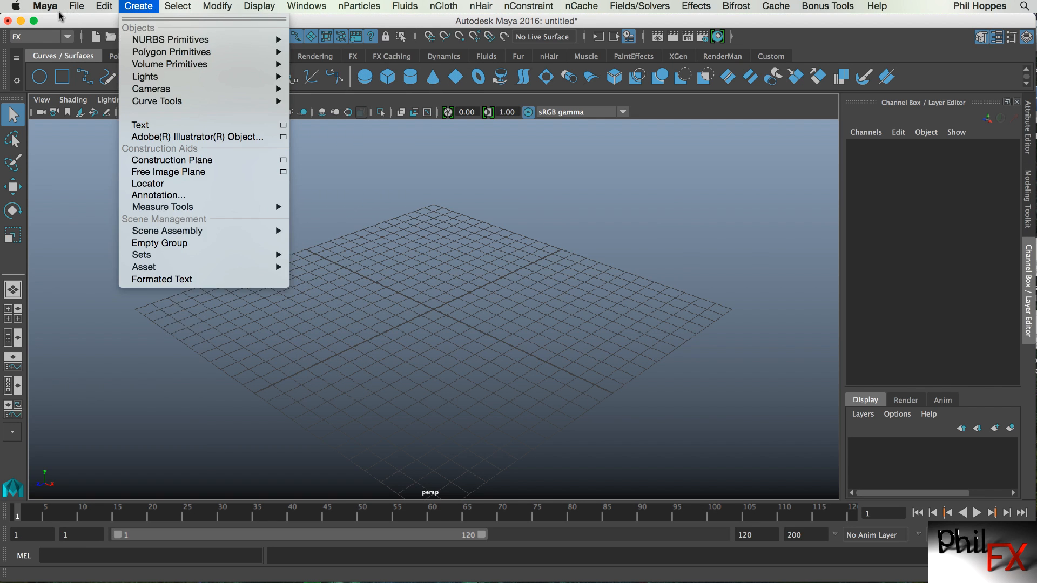
Switch the menu set to Rendering and browse its Toon and Texturing menus.
click(67, 37)
click(67, 36)
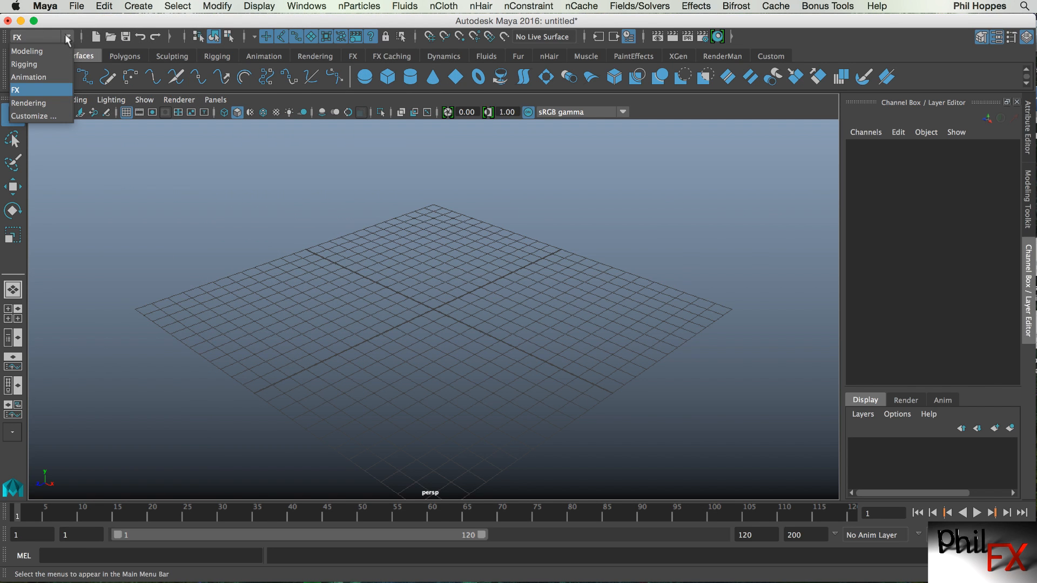
click(29, 102)
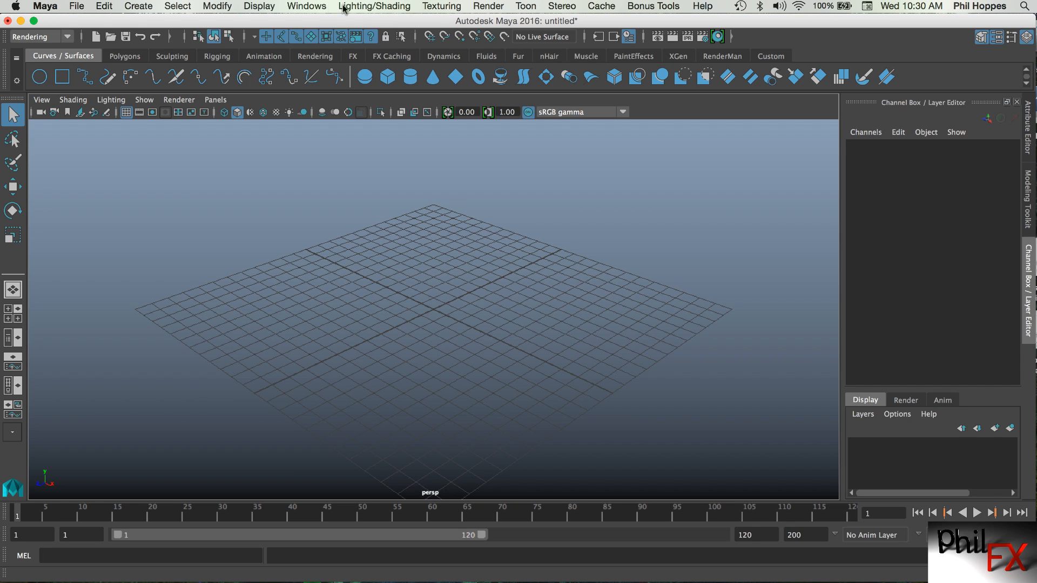
click(527, 8)
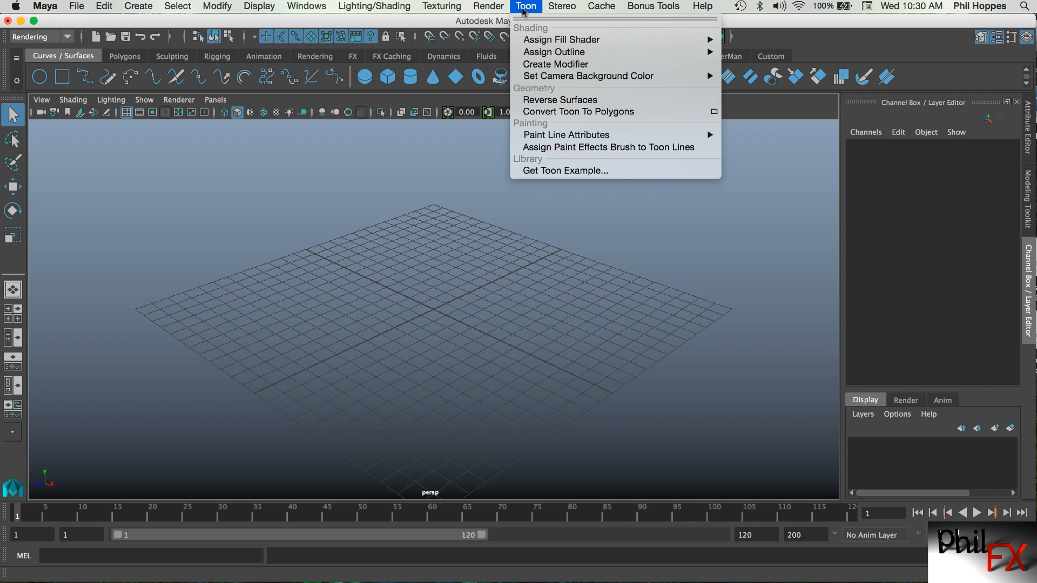
mouse_move(497, 8)
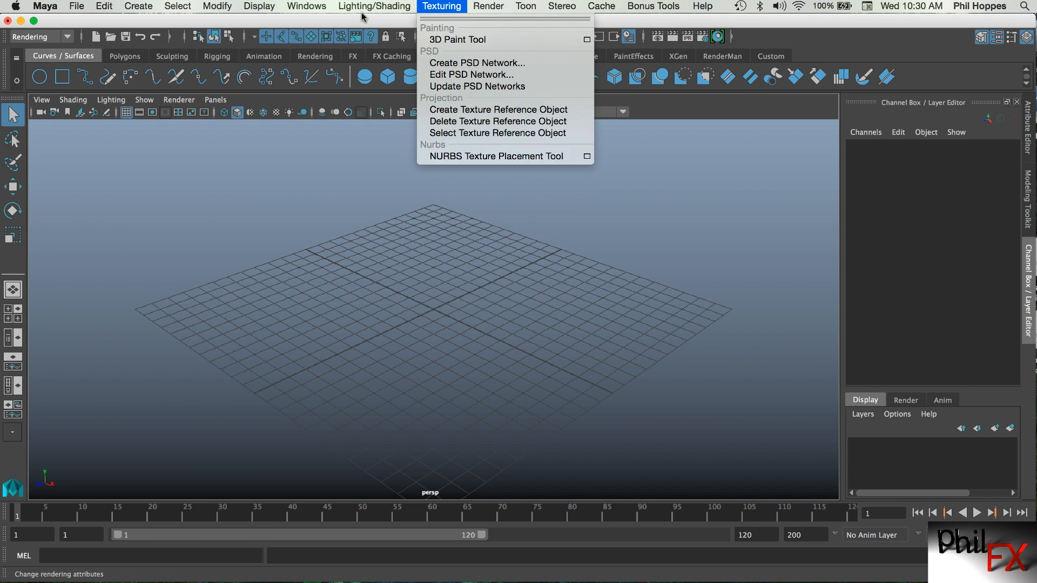
click(247, 22)
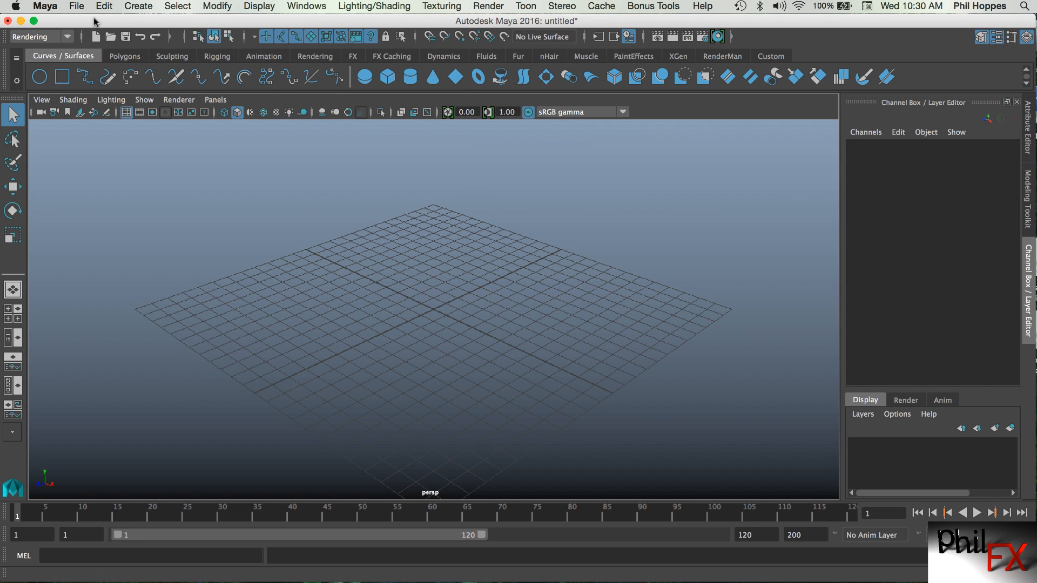
Switch the menu set back to Modeling.
click(54, 37)
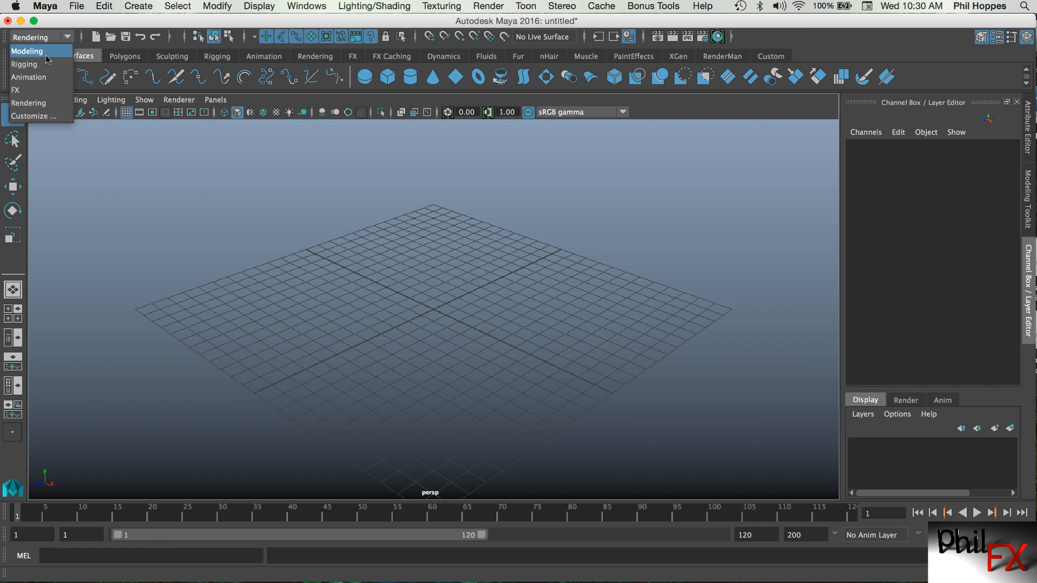
click(27, 51)
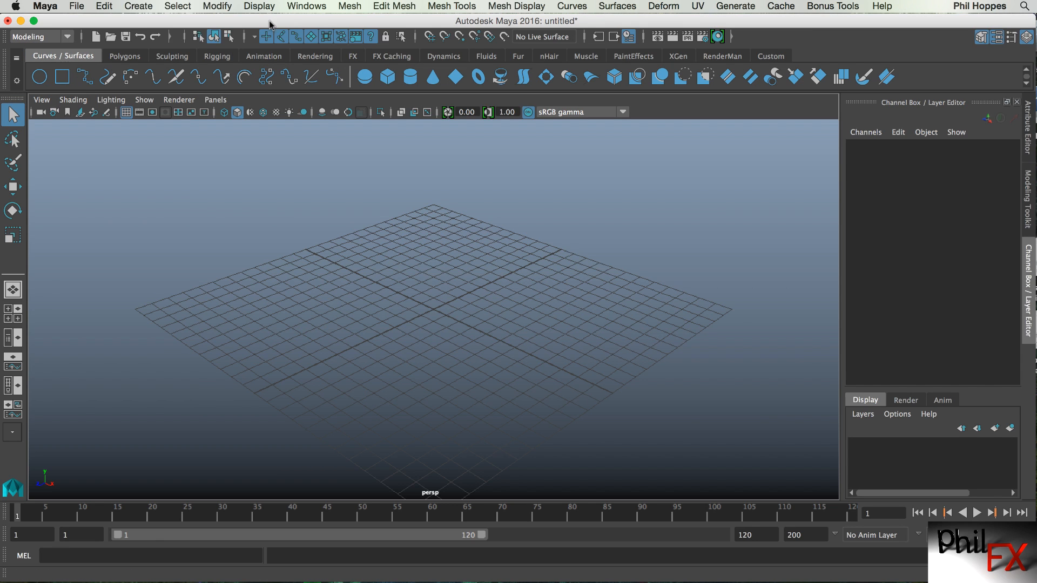
Open the Preferences window, review the UI Elements and ViewCube categories, and save the preferences.
click(306, 6)
mouse_move(431, 92)
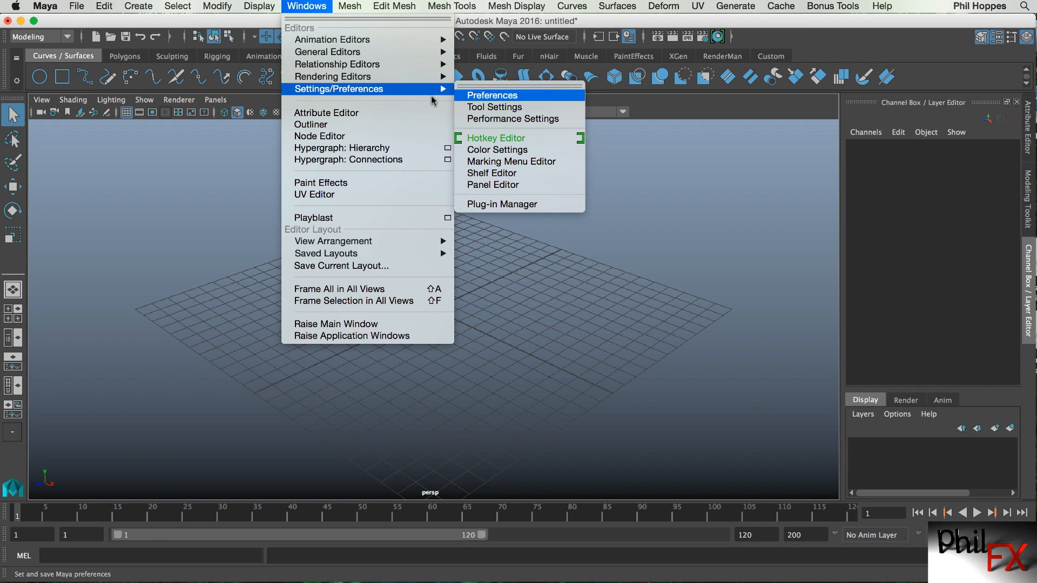
click(493, 97)
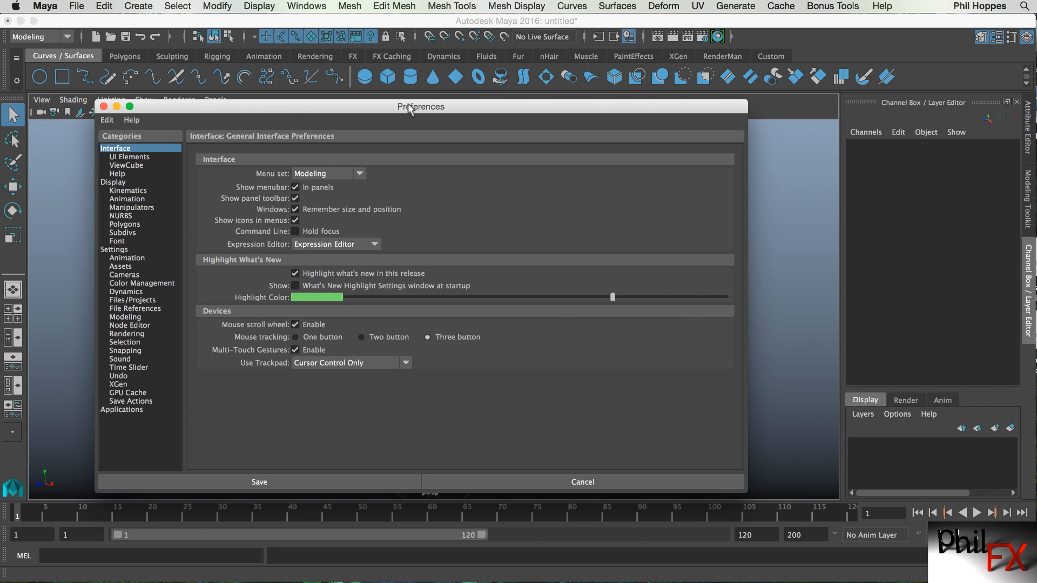
drag(443, 87, 393, 60)
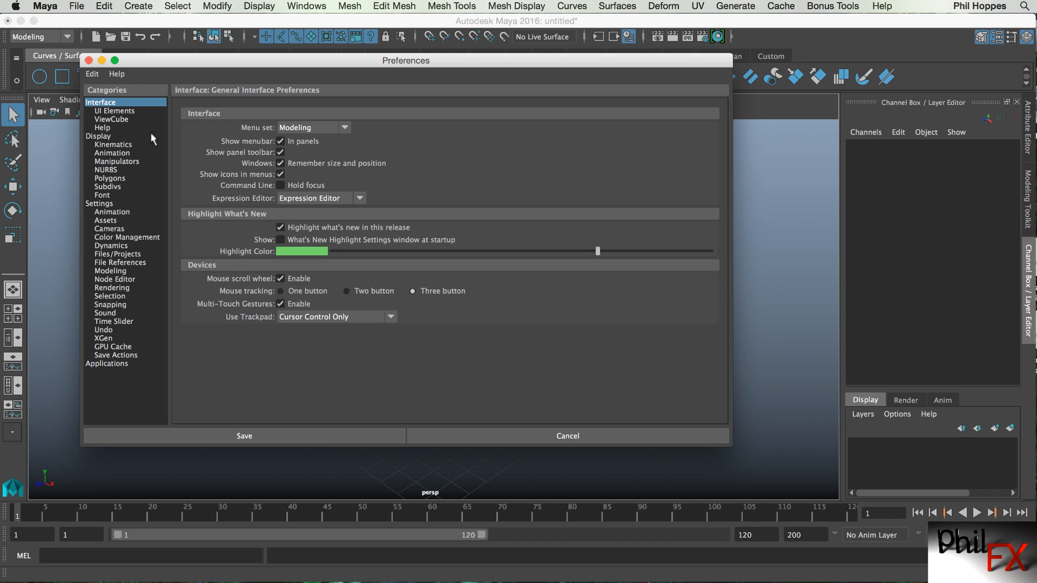
click(132, 111)
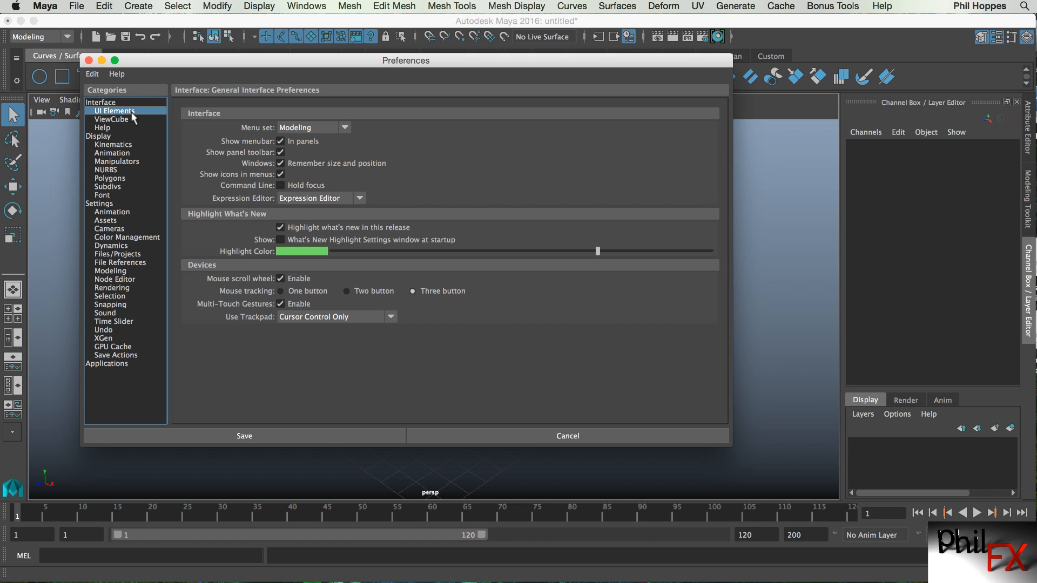
click(122, 120)
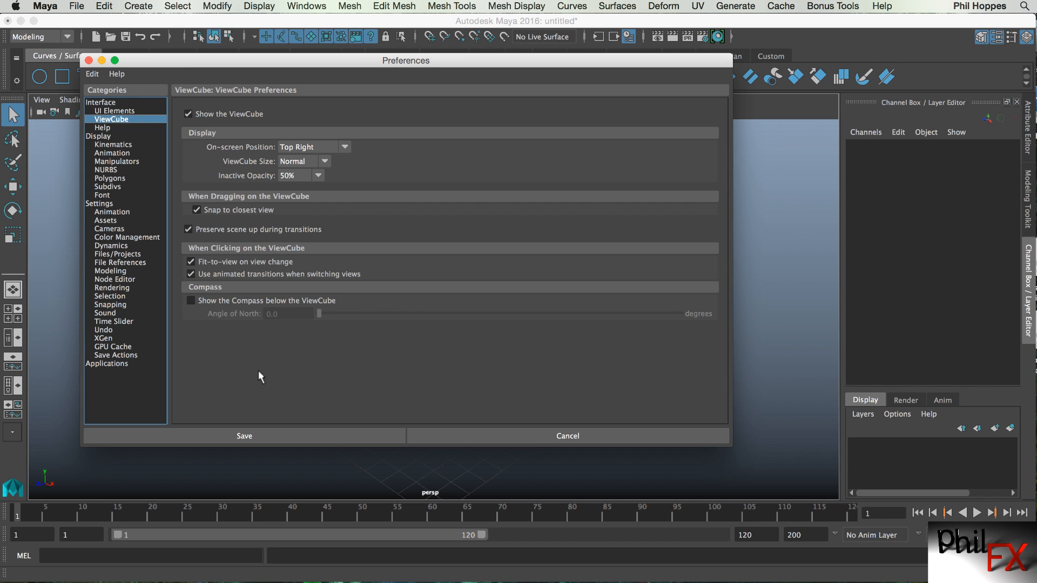
click(241, 435)
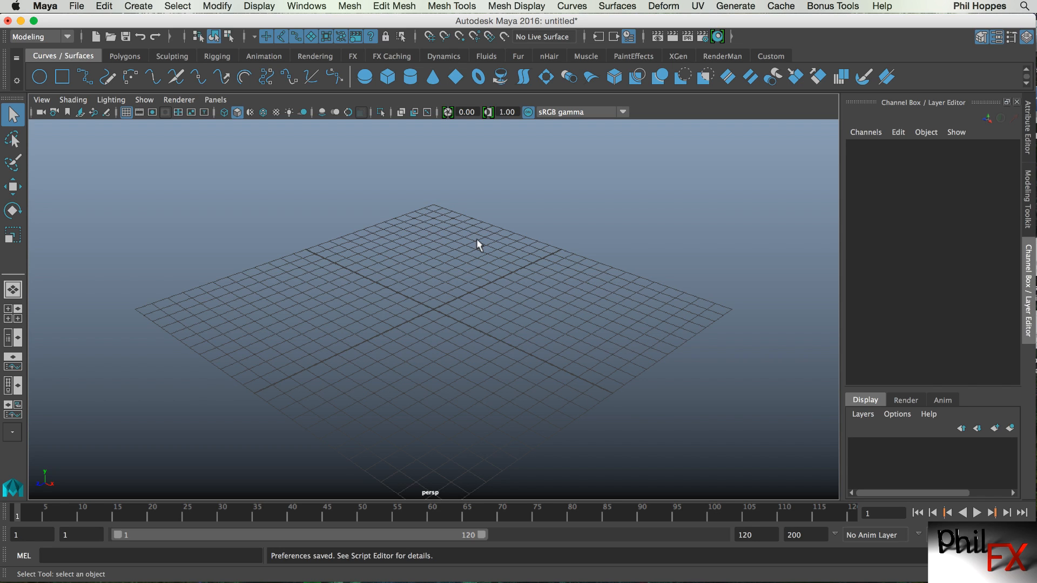
Switch the viewport renderer to Legacy High Quality Viewport and then back to Viewport 2.0.
click(175, 100)
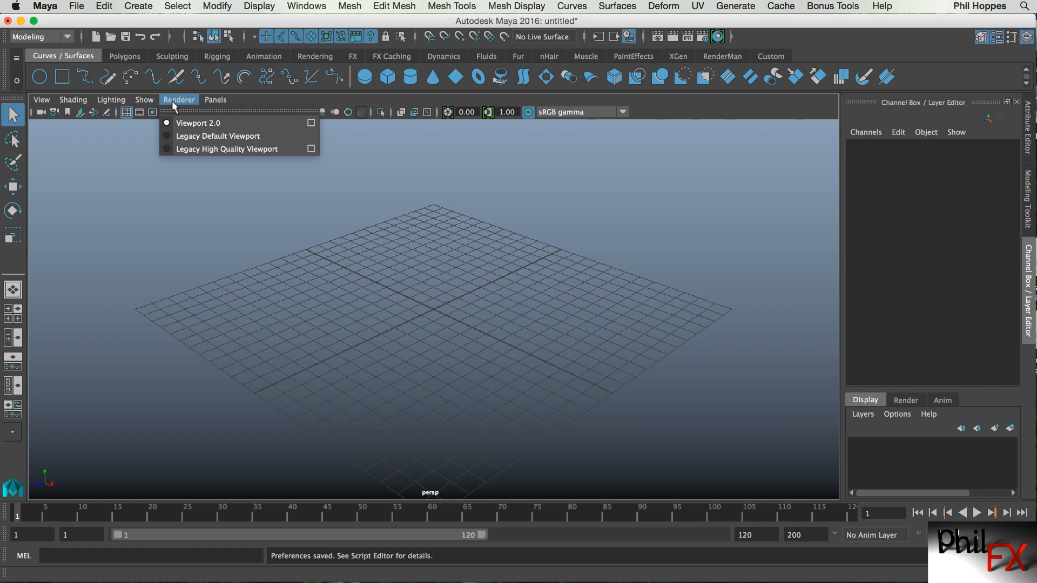
click(168, 149)
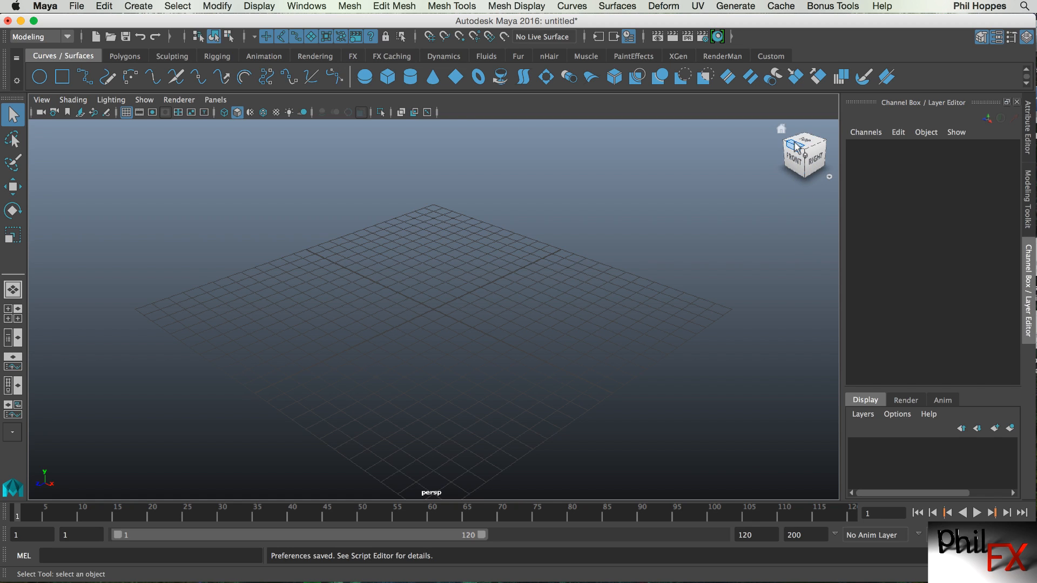
click(178, 99)
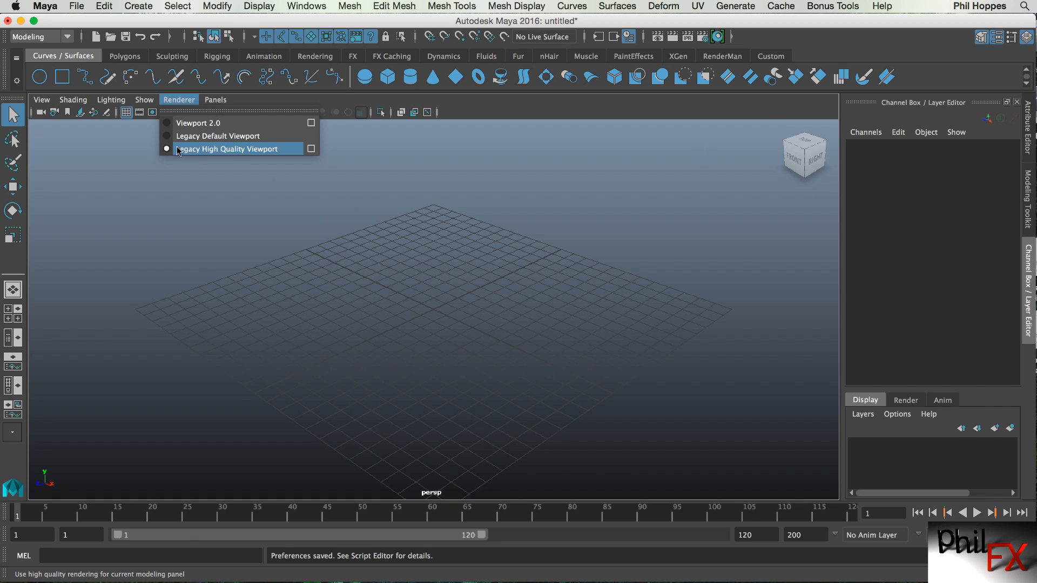
click(184, 123)
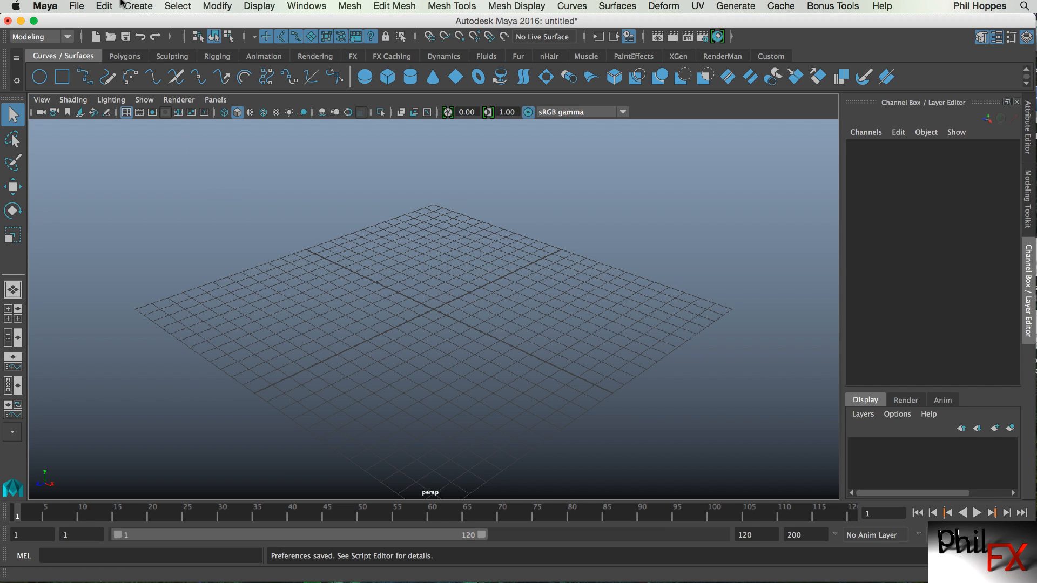
Reopen Preferences and toggle the Show the ViewCube option in the ViewCube category.
click(318, 7)
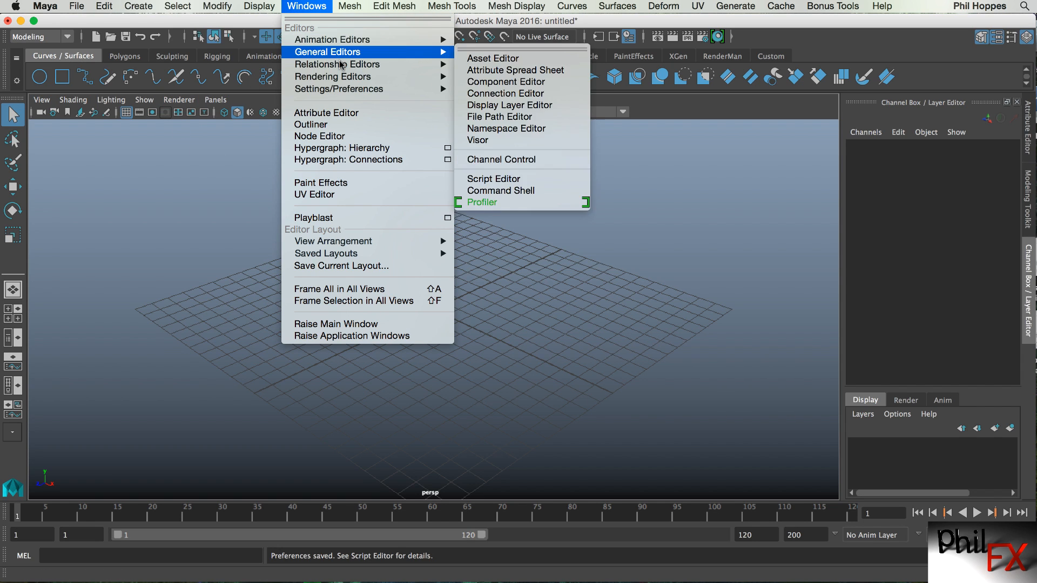
mouse_move(358, 91)
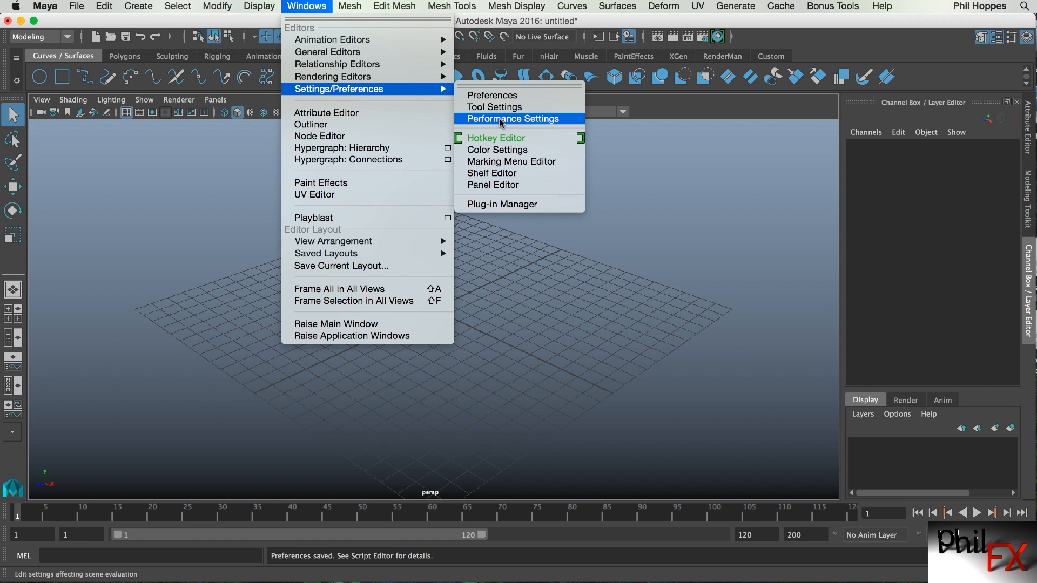
click(482, 101)
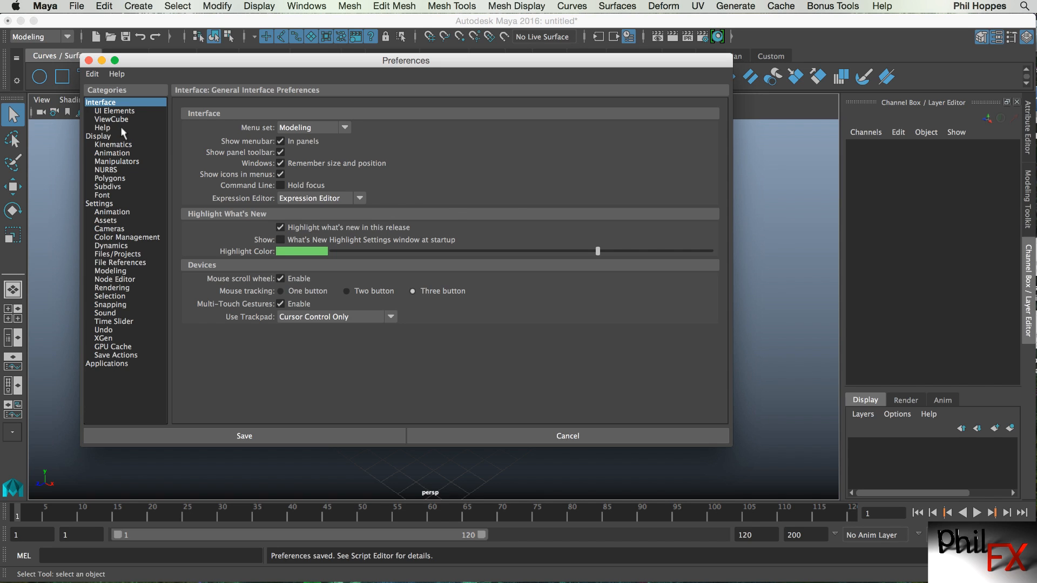
click(111, 120)
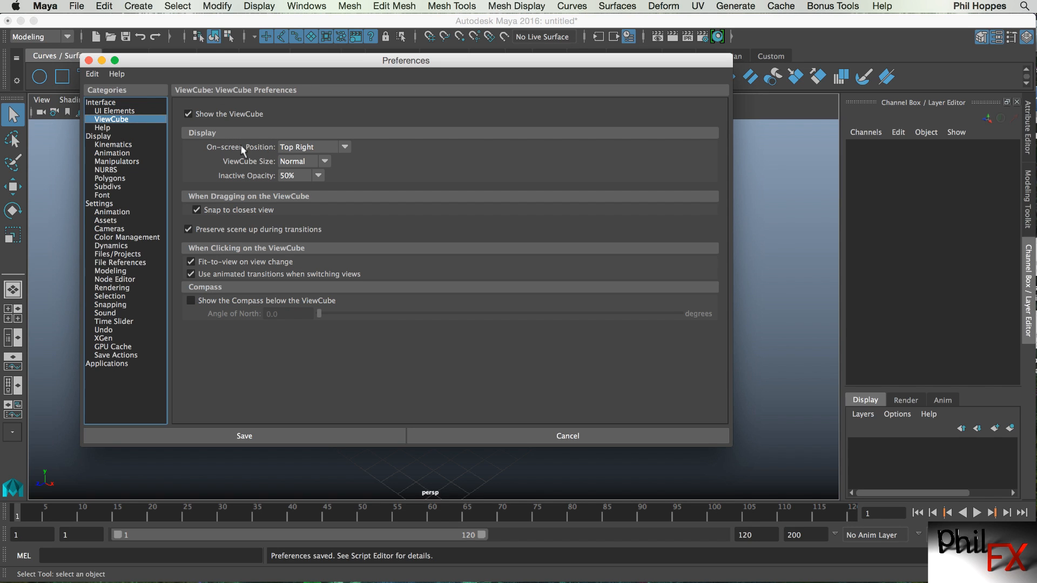
click(189, 114)
Browse the Display and Settings preference categories from Kinematics through Color Management.
click(116, 136)
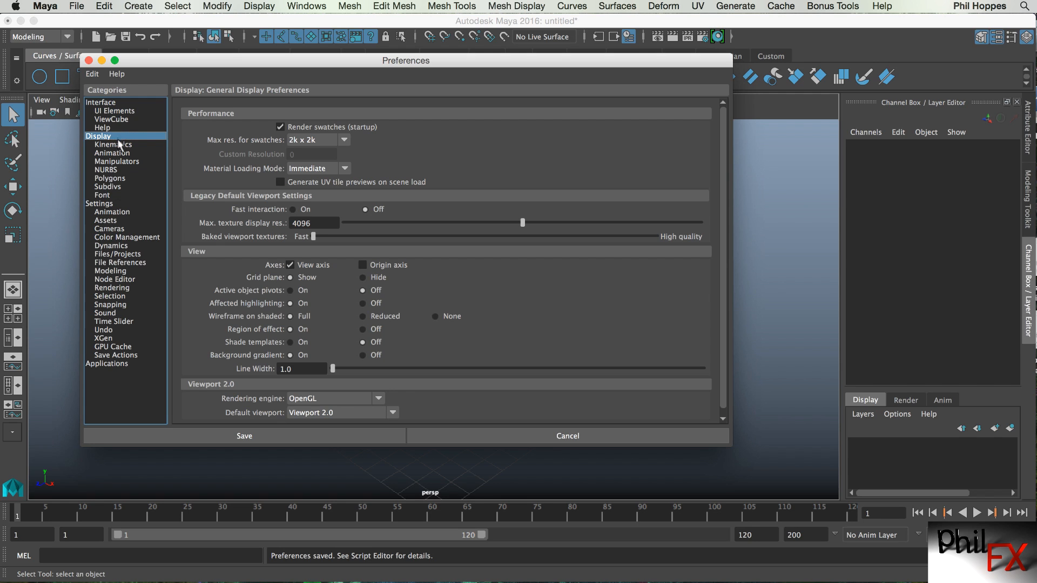
click(121, 153)
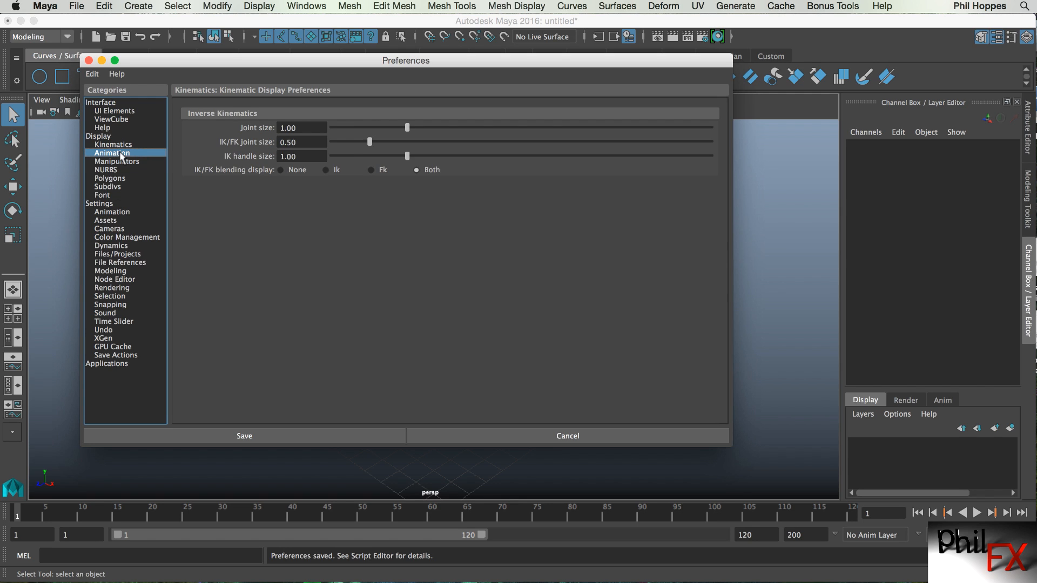
click(124, 161)
click(118, 170)
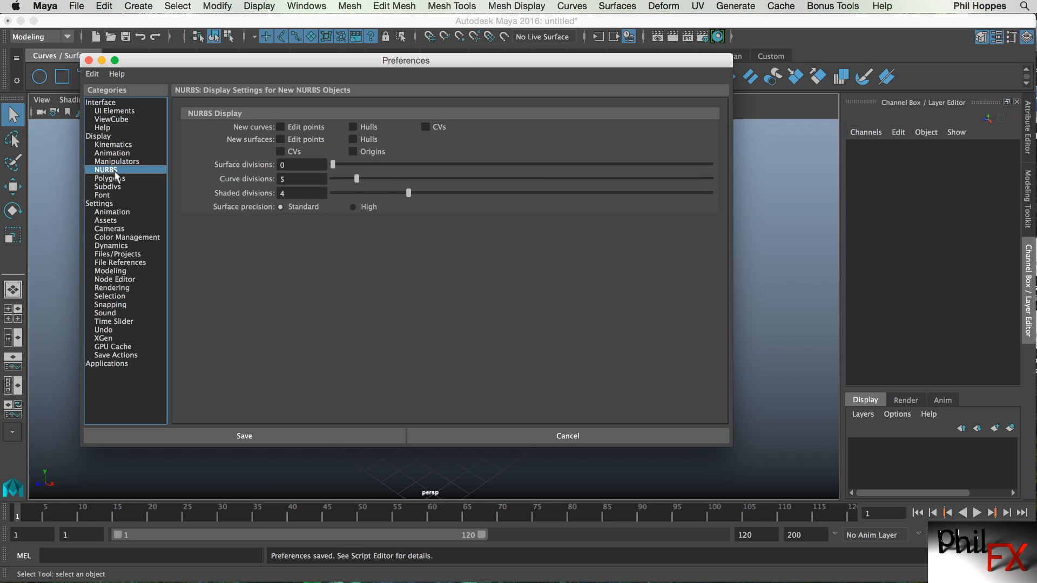
click(114, 179)
click(108, 204)
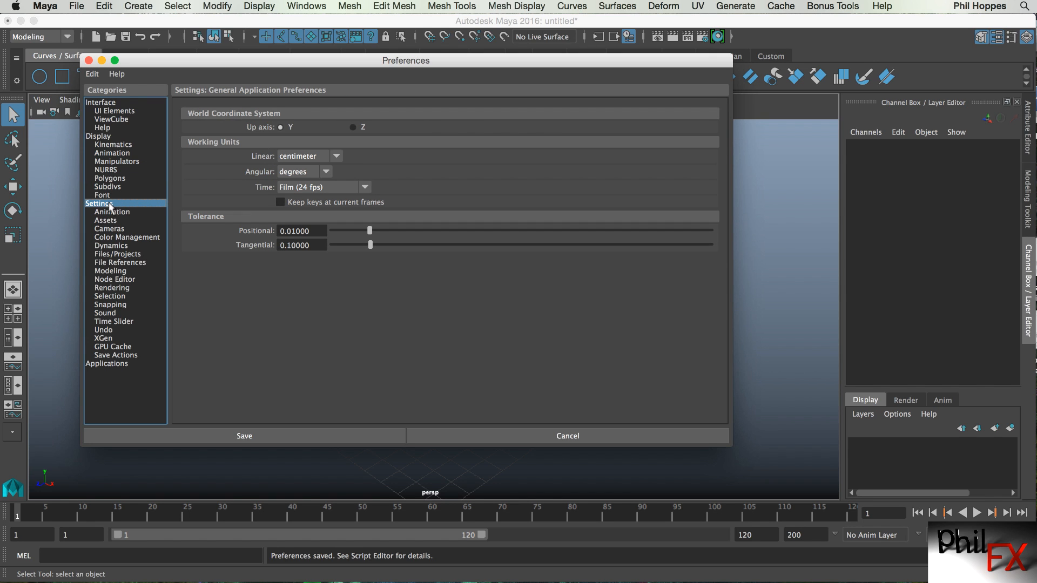
click(117, 212)
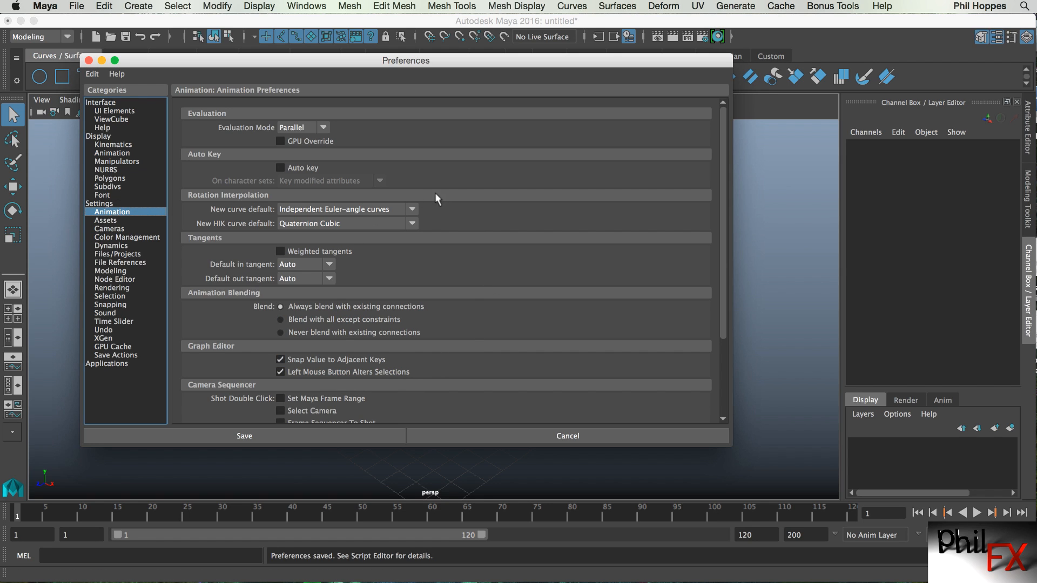
click(112, 229)
click(112, 237)
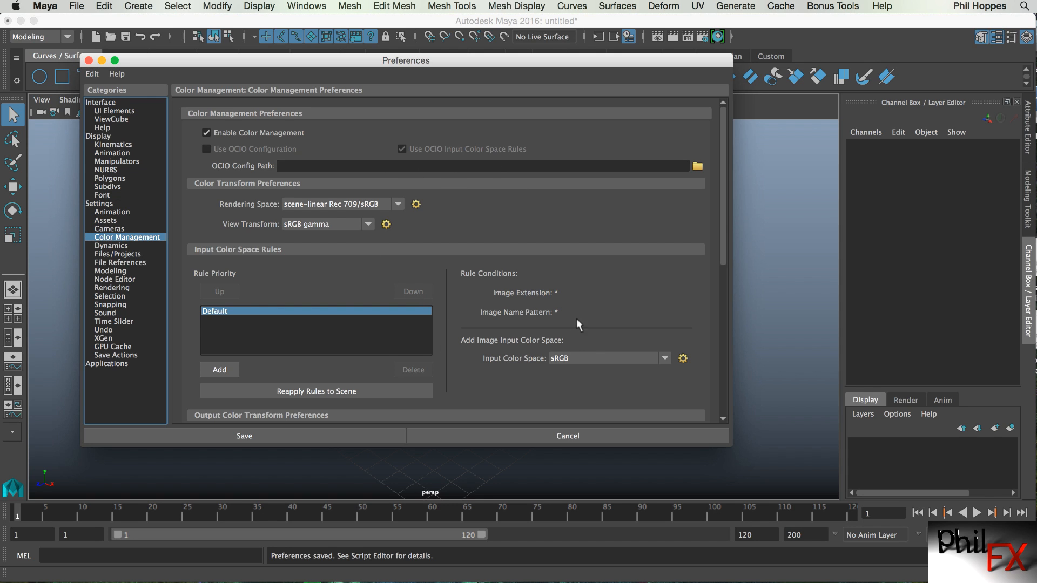
drag(725, 218, 713, 180)
mouse_move(304, 62)
mouse_down()
mouse_move(330, 92)
mouse_move(317, 74)
mouse_up()
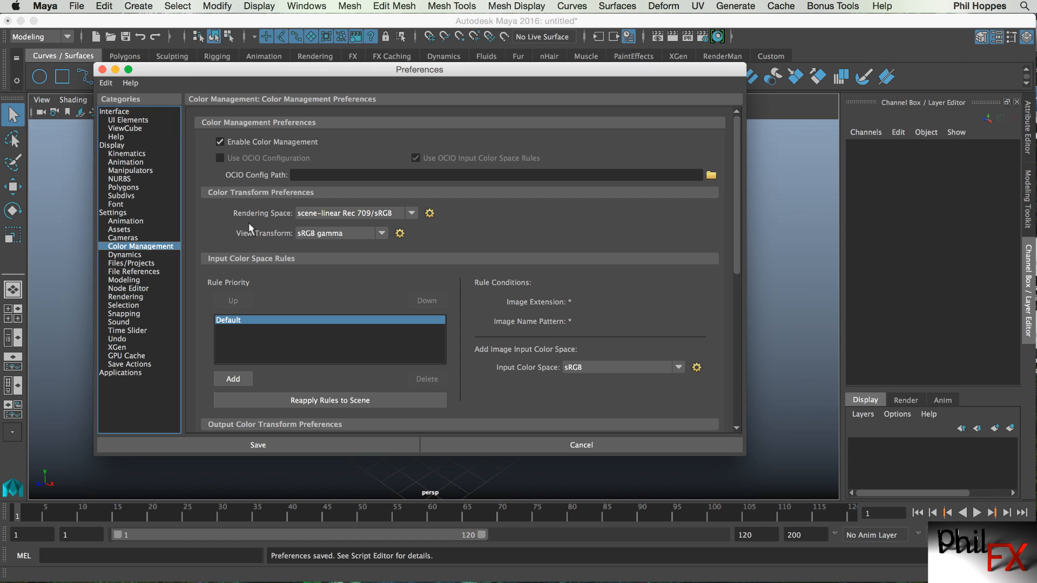
Enable AutoSave in the Files/Projects preferences with Limit autosaves turned on, adjusting the number of autosaves slider.
click(133, 265)
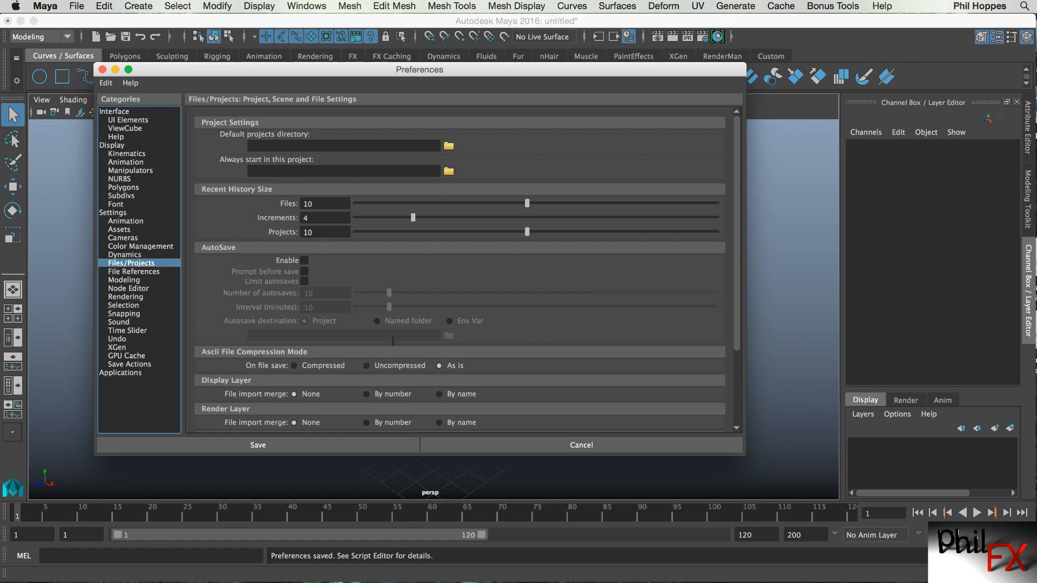
click(305, 261)
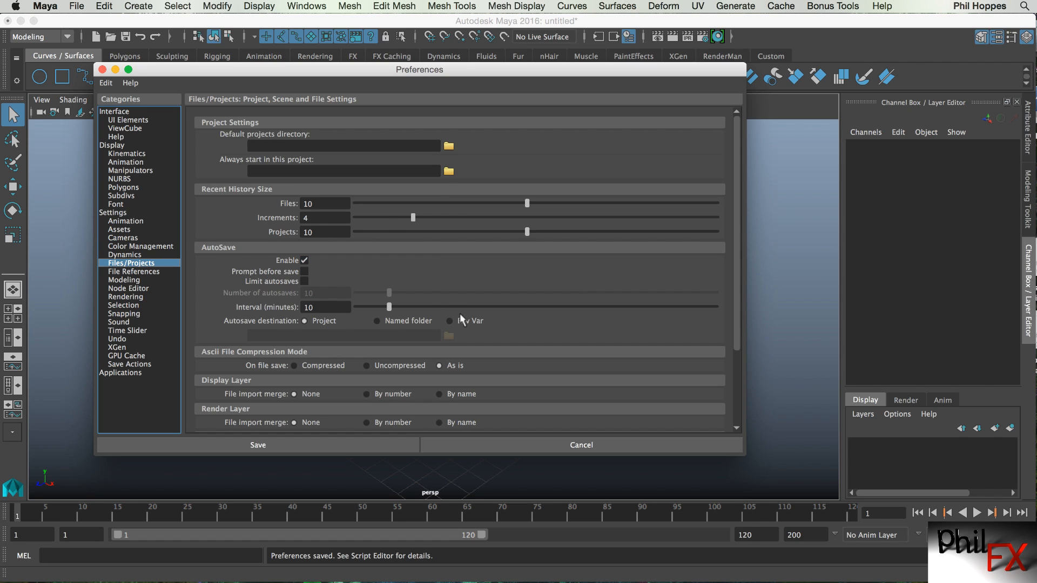
click(303, 281)
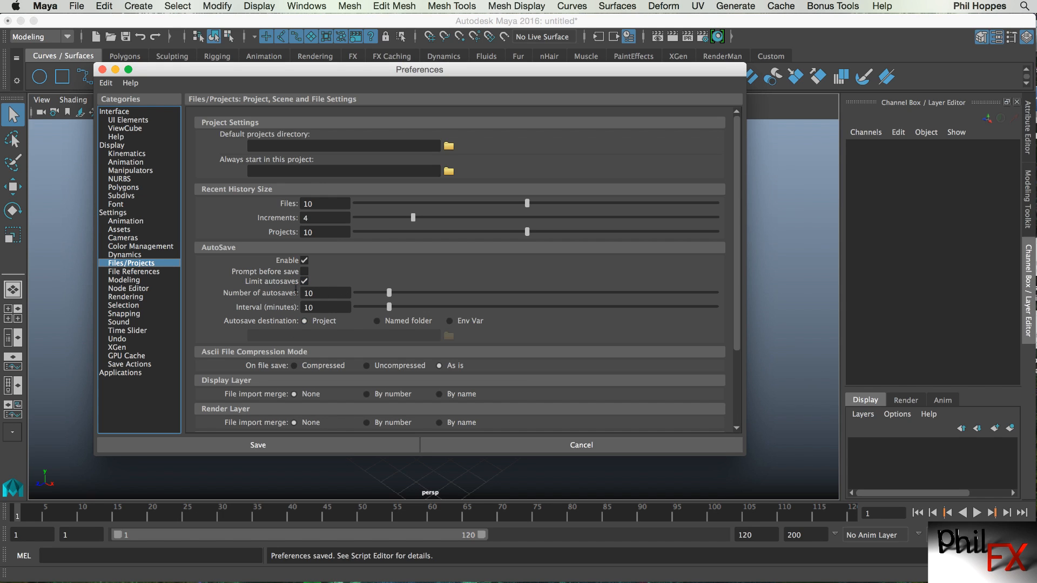
click(302, 282)
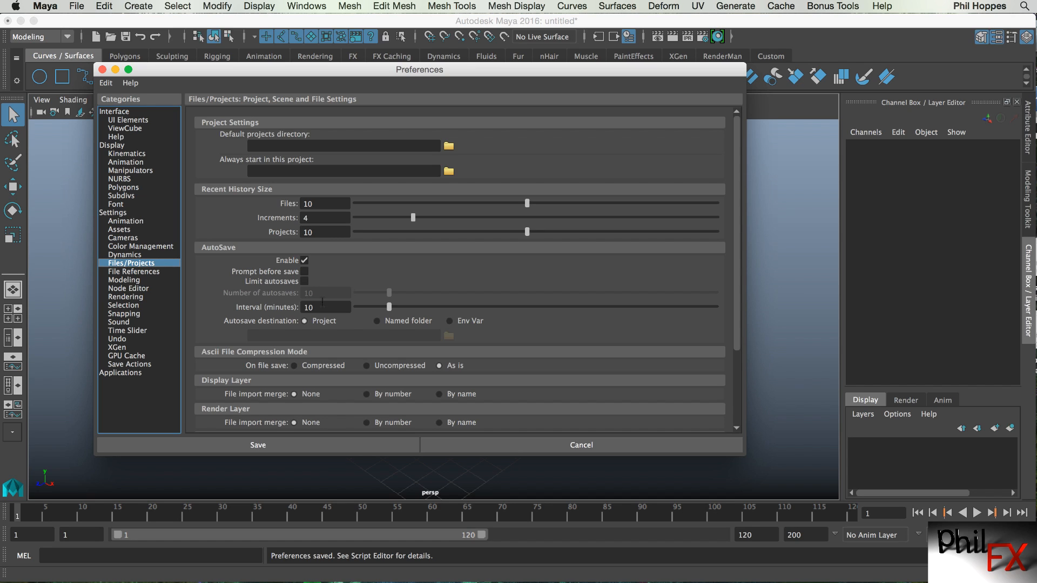
click(305, 282)
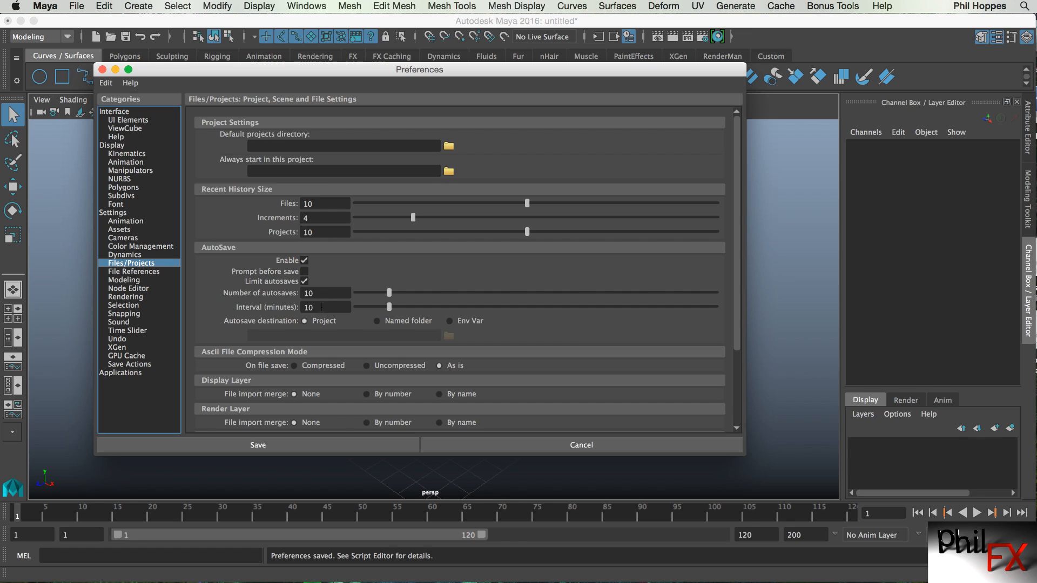
drag(389, 293, 399, 292)
Browse the File References, Node Editor, Rendering and Selection preference categories.
click(131, 272)
click(129, 288)
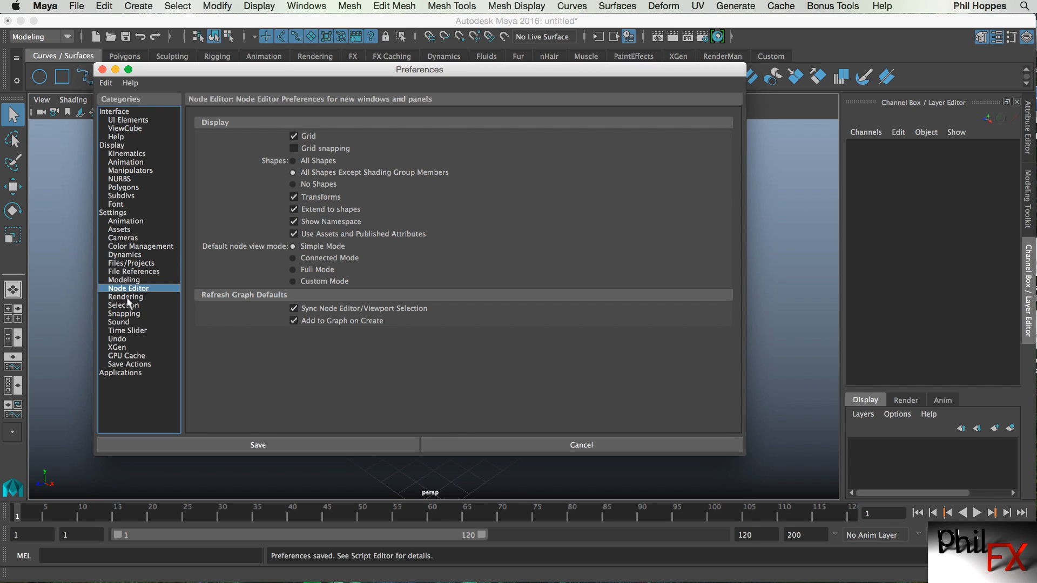
click(125, 297)
click(124, 305)
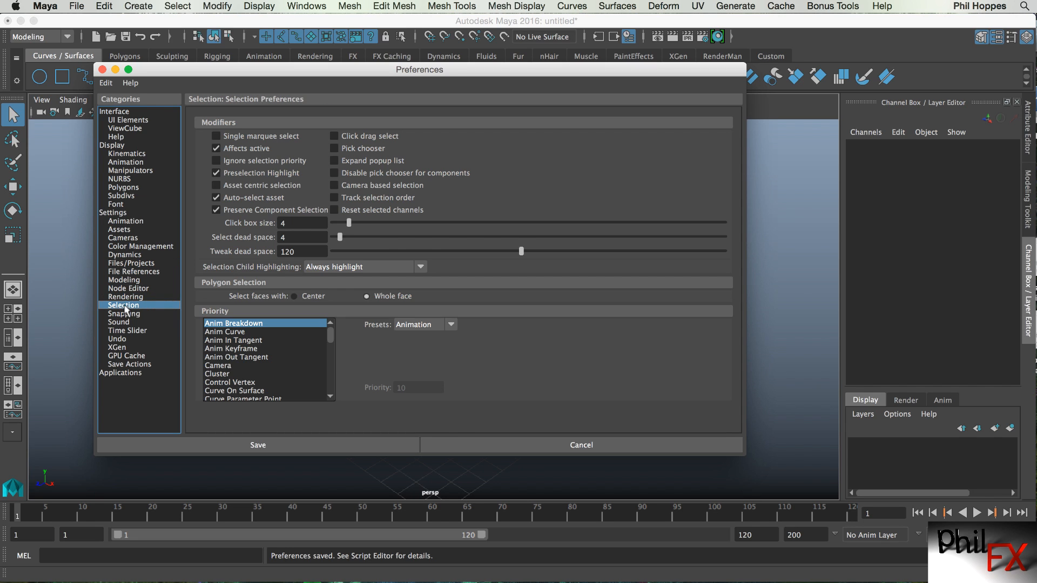
Set the preferred renderer to mental ray in the Rendering preferences.
click(125, 297)
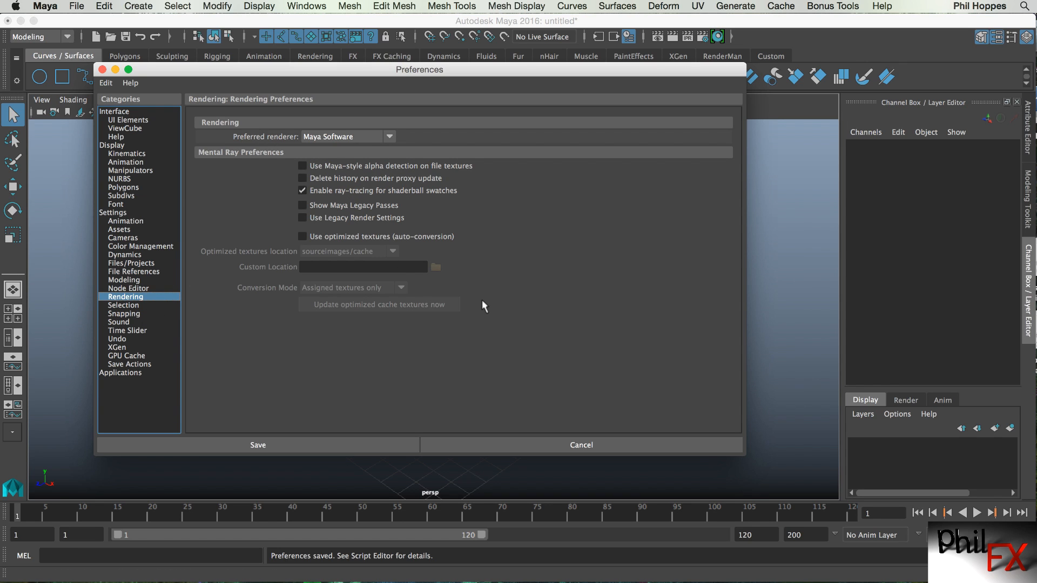
click(389, 136)
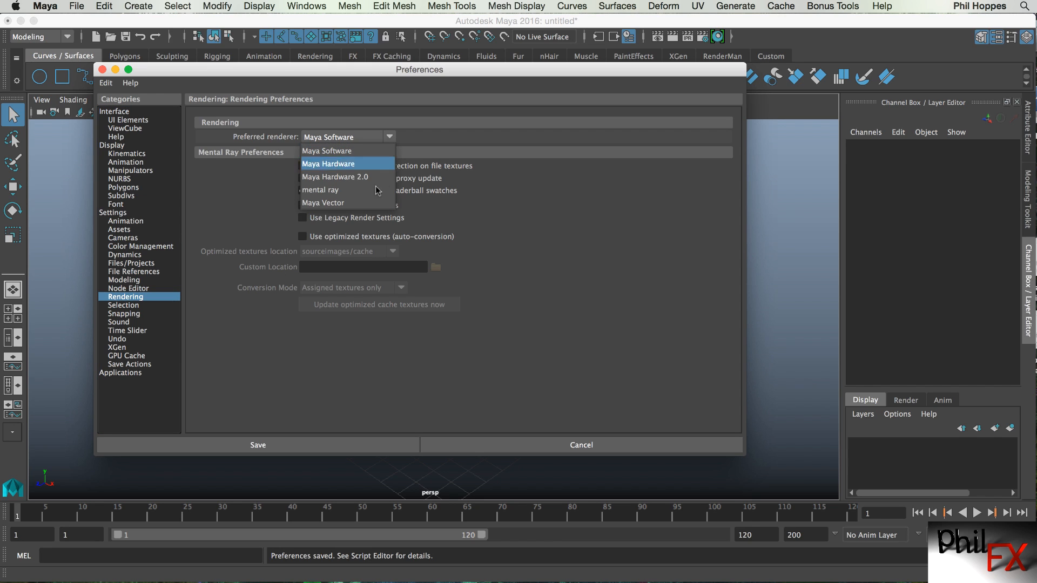
click(332, 189)
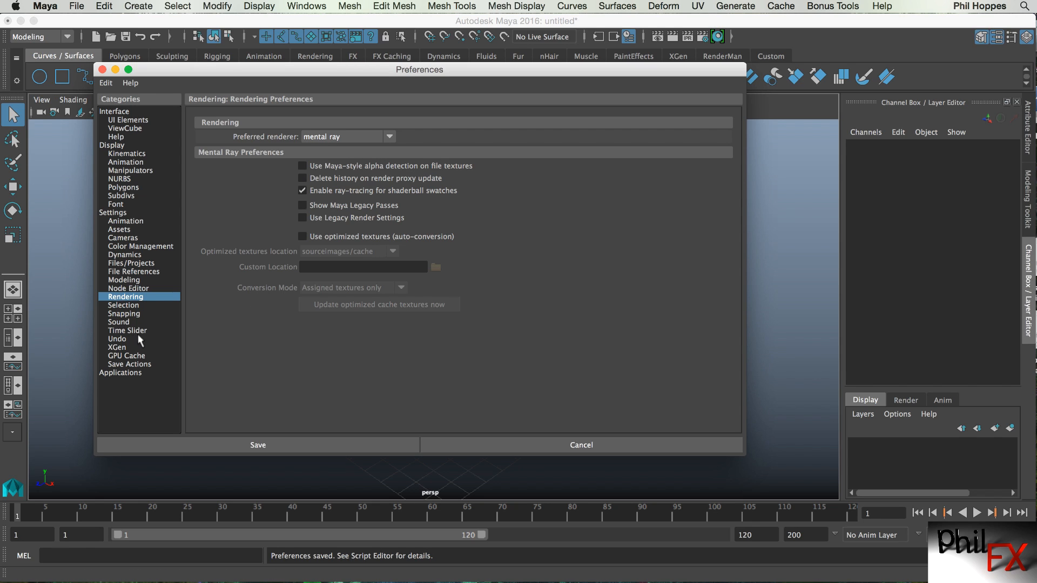
Browse the Selection and Snapping preference categories.
click(133, 306)
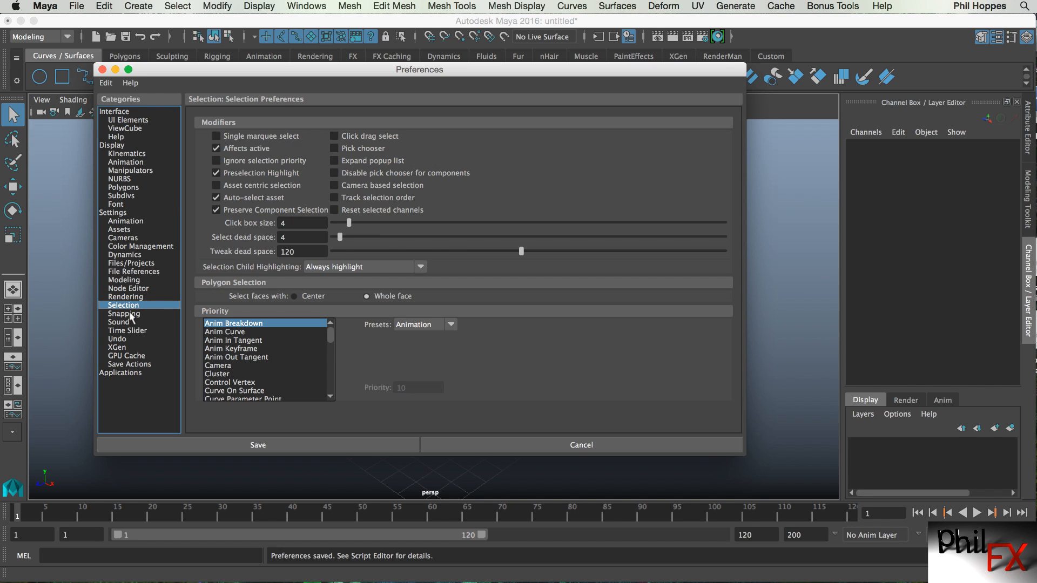
click(129, 314)
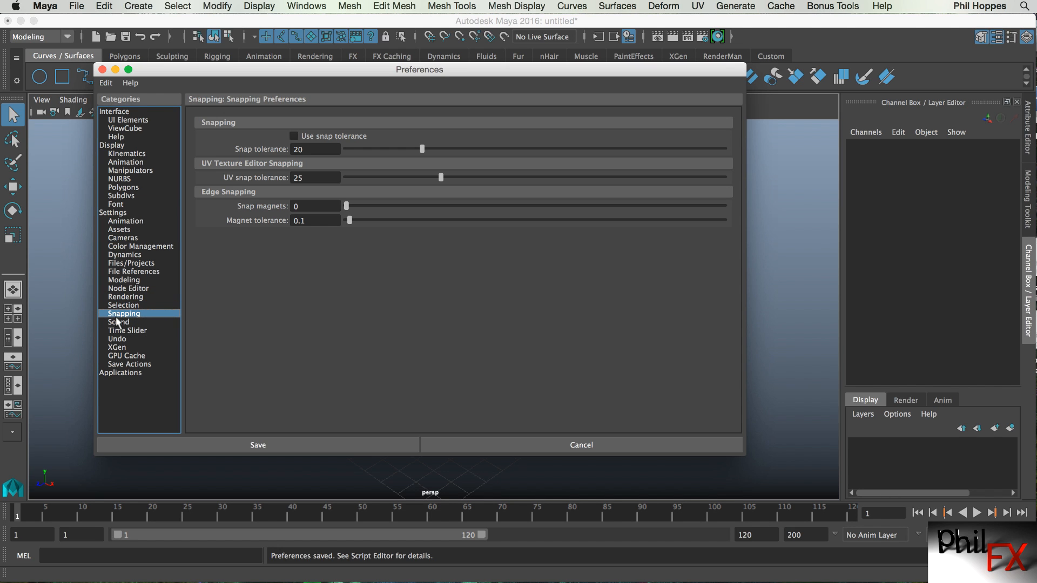
Set the Undo queue size to 200 in the Undo preferences.
click(118, 323)
click(122, 331)
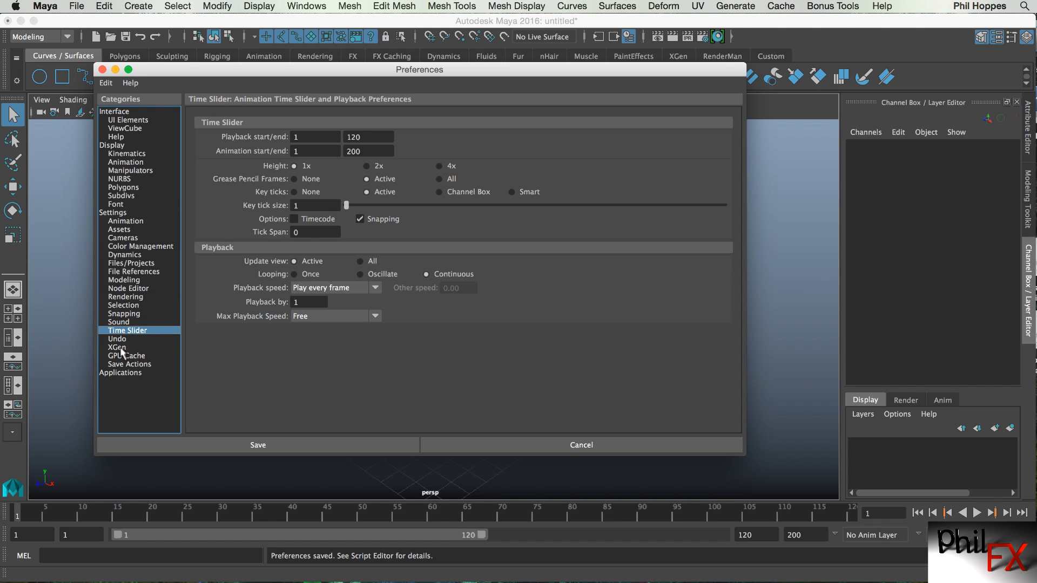
click(118, 339)
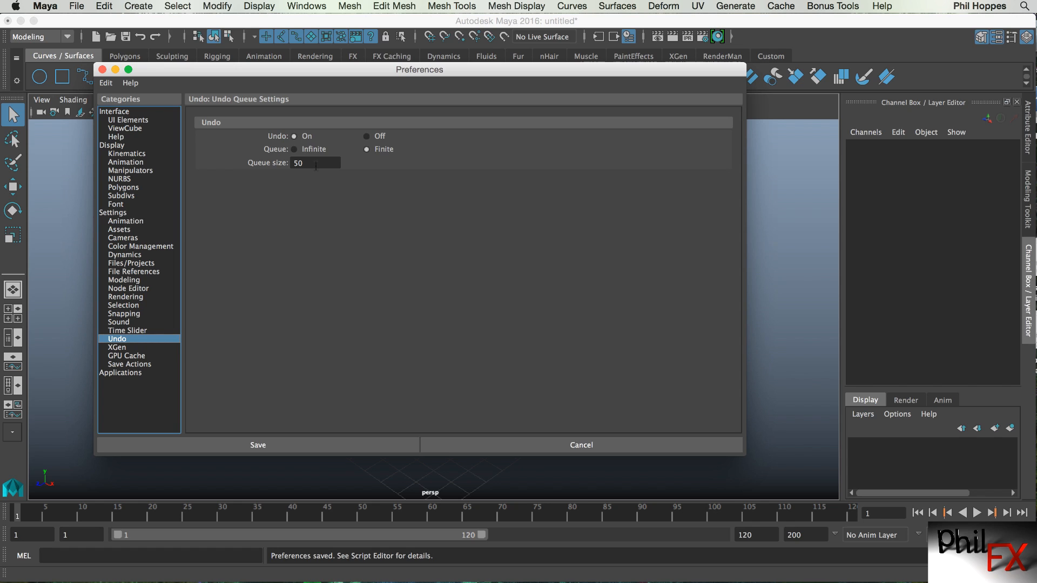
drag(316, 165, 254, 162)
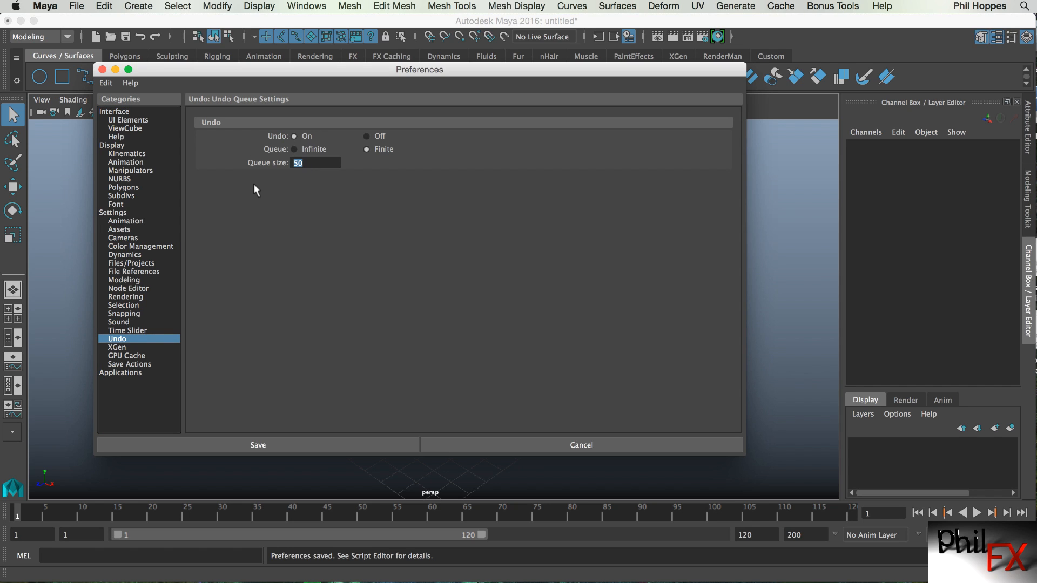
text(200)
Browse the XGen, GPU Cache, Save Actions and Applications preference categories and save the preferences.
click(117, 348)
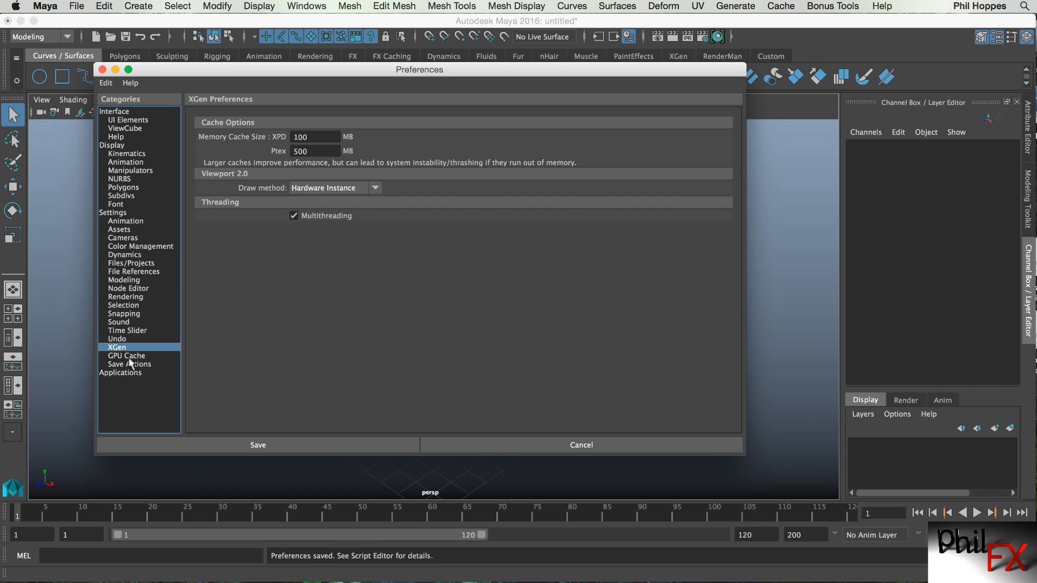
click(128, 356)
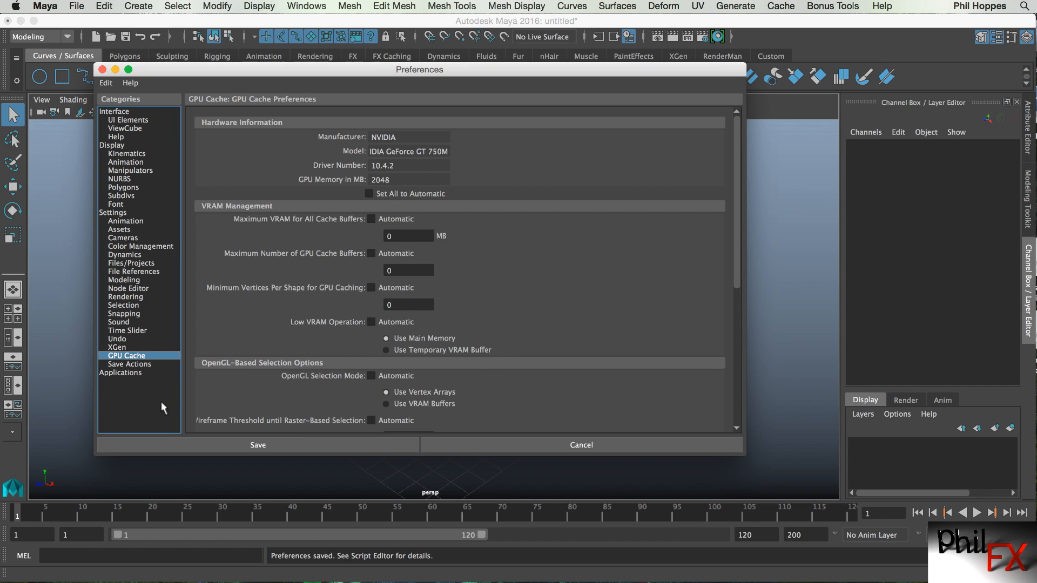
click(143, 364)
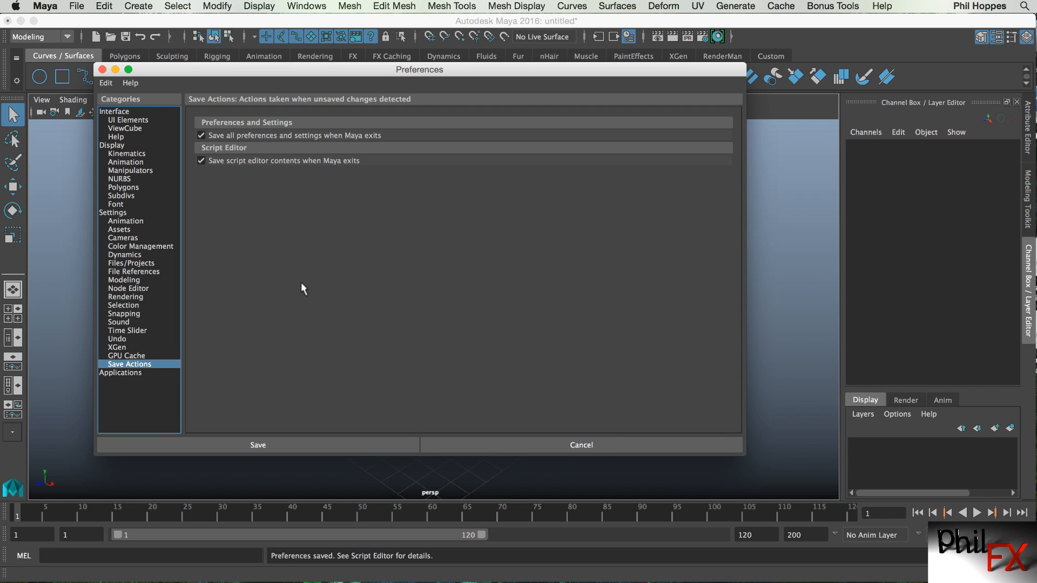
click(133, 373)
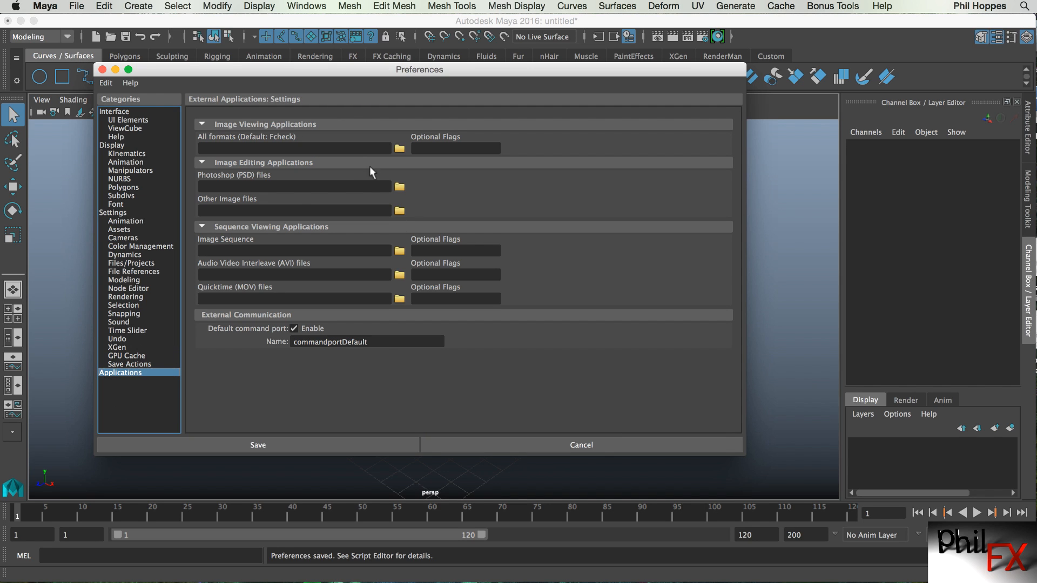
click(264, 446)
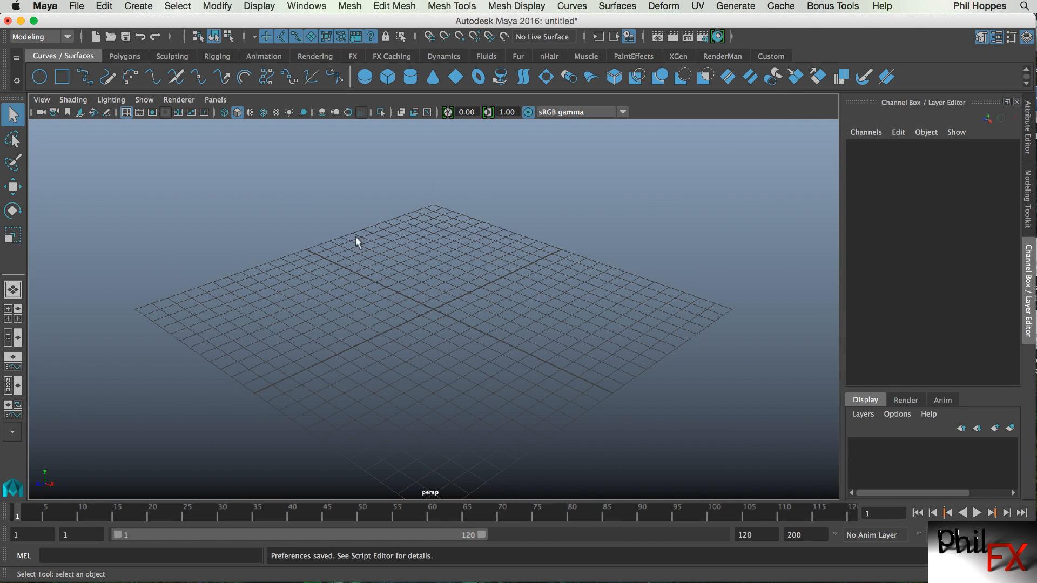
Open the Render Settings window and switch Render Using to mental ray.
click(171, 102)
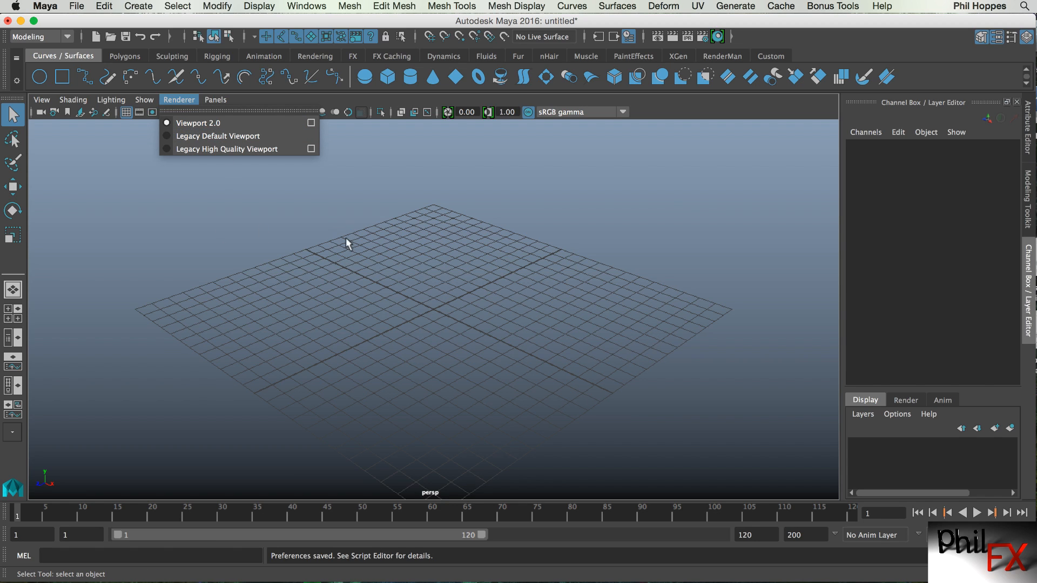
click(414, 256)
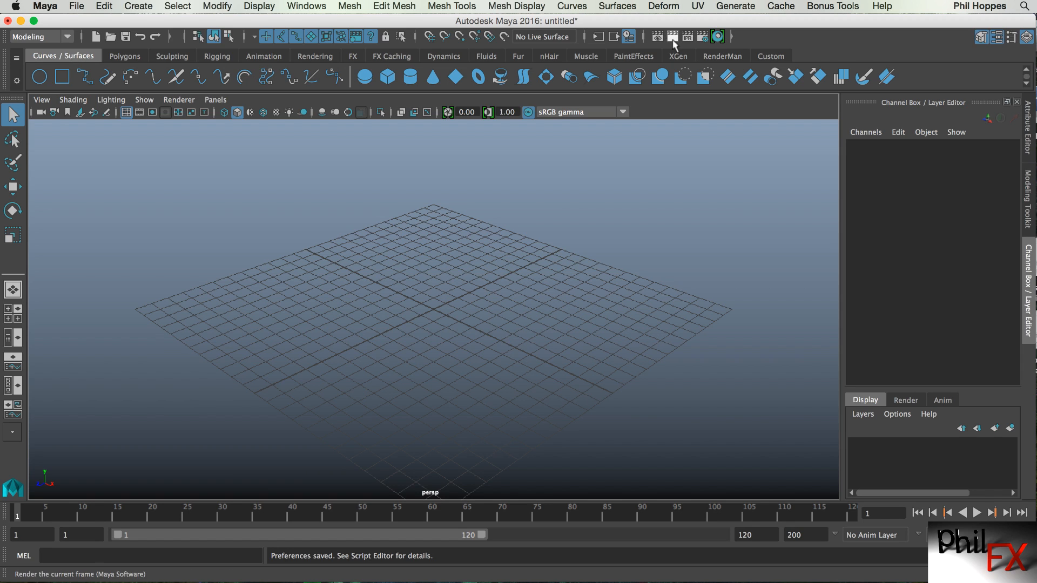
click(698, 38)
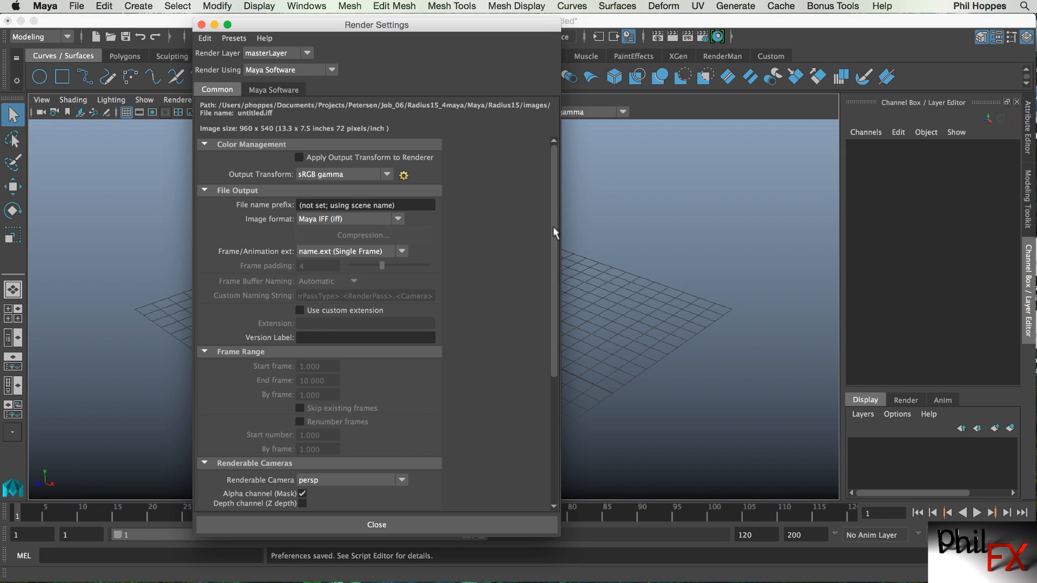
drag(362, 25, 362, 57)
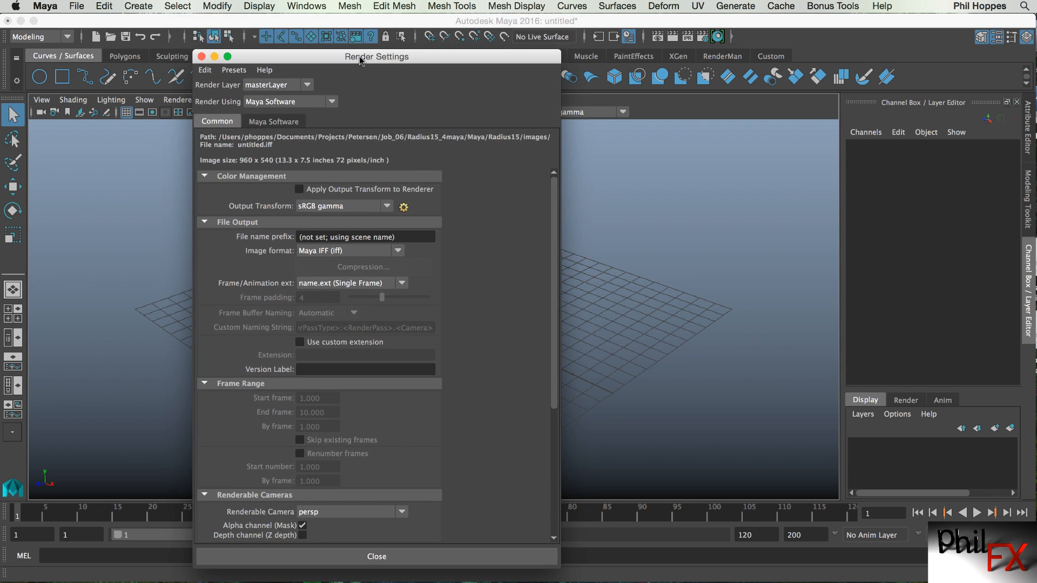
click(332, 102)
click(273, 153)
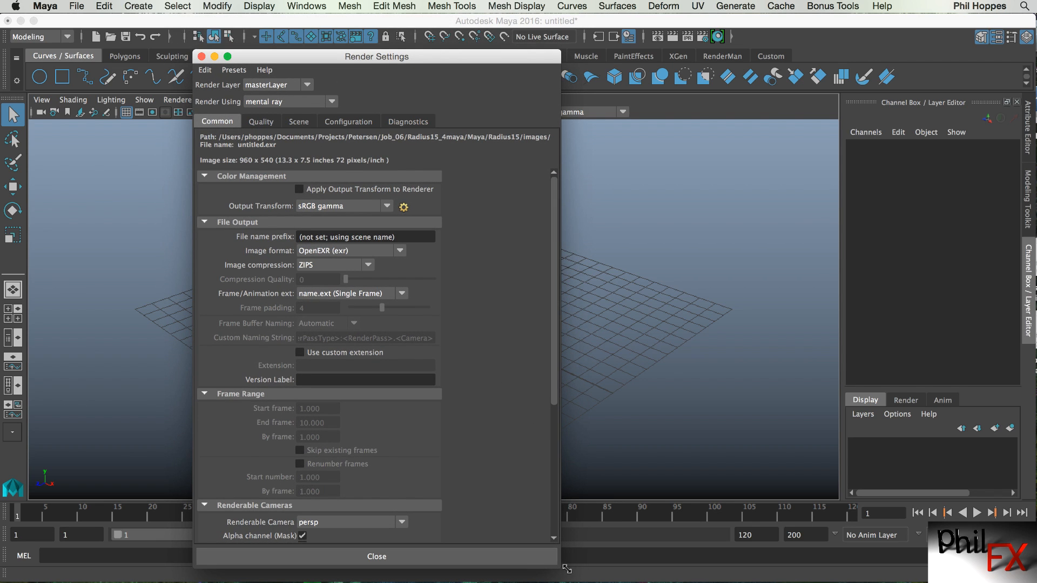
Review the renderable camera options in the Common tab of the Render Settings.
drag(566, 570, 557, 572)
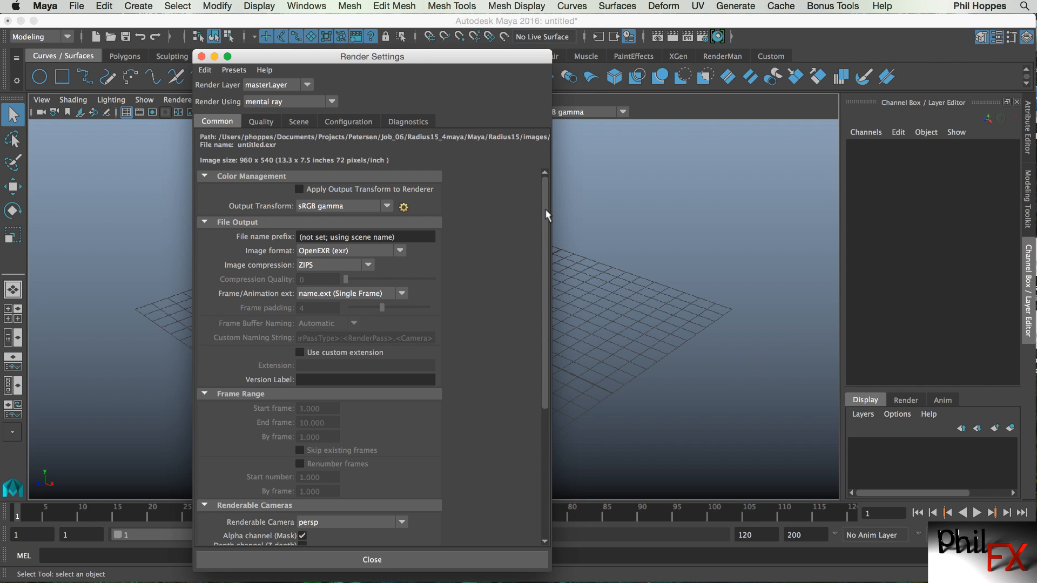
mouse_move(546, 199)
mouse_down()
mouse_move(542, 354)
mouse_move(547, 203)
mouse_up()
scroll(543, 313, down, 8)
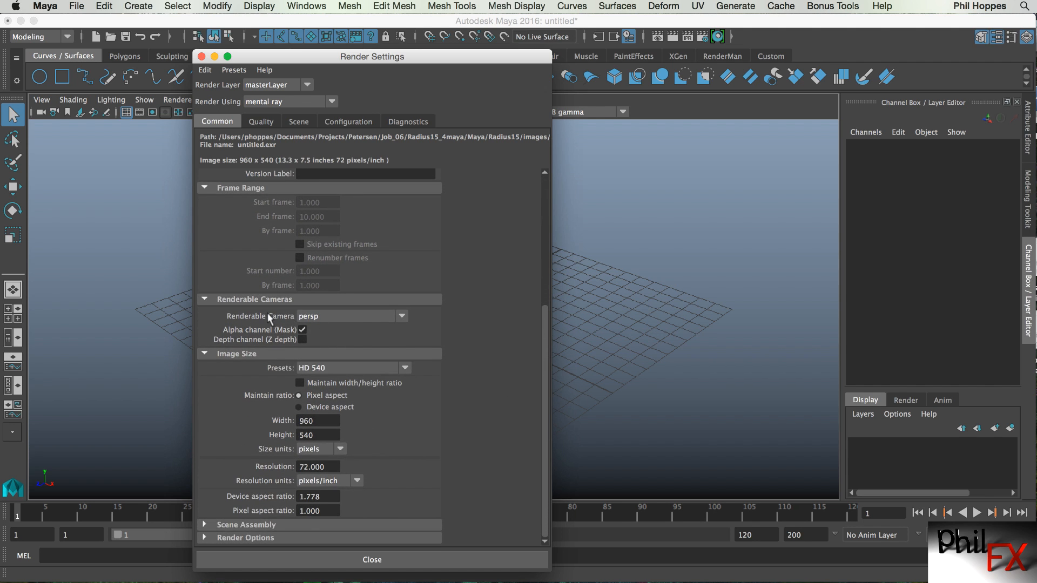
click(402, 317)
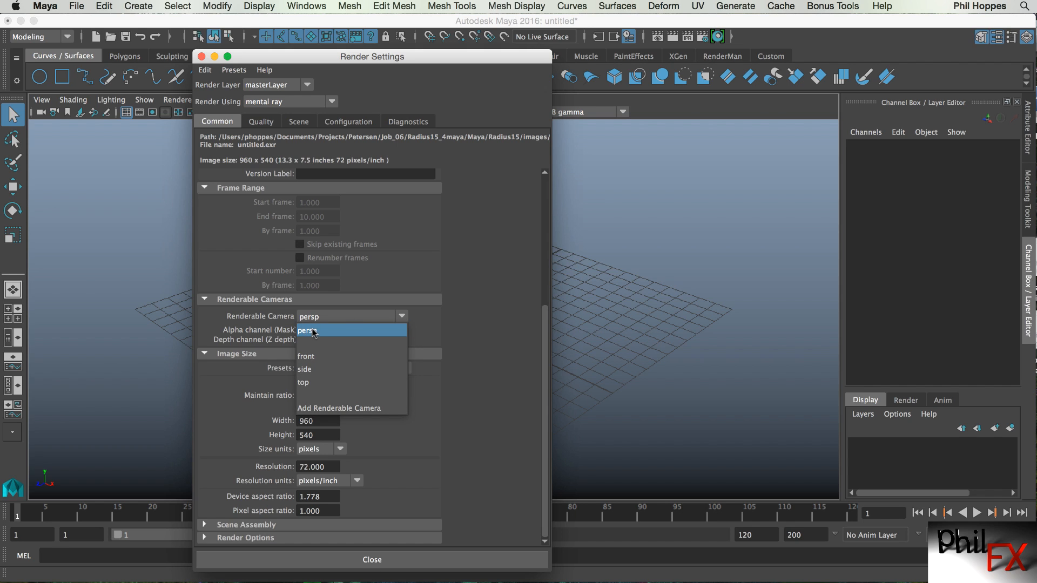
click(477, 315)
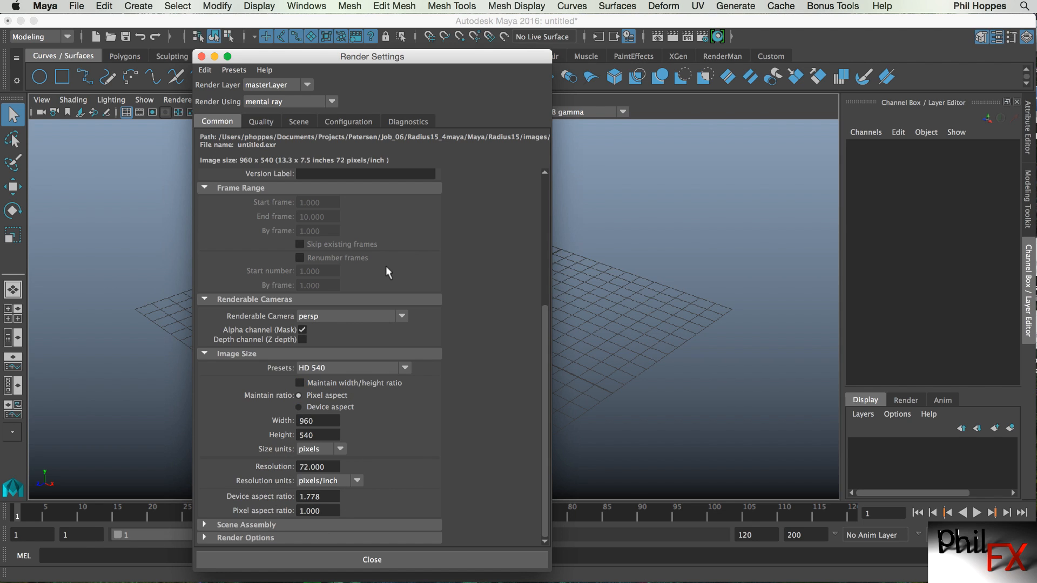
Set the Overall Quality to 1.00 on the Quality tab and then back to 0.25.
click(268, 121)
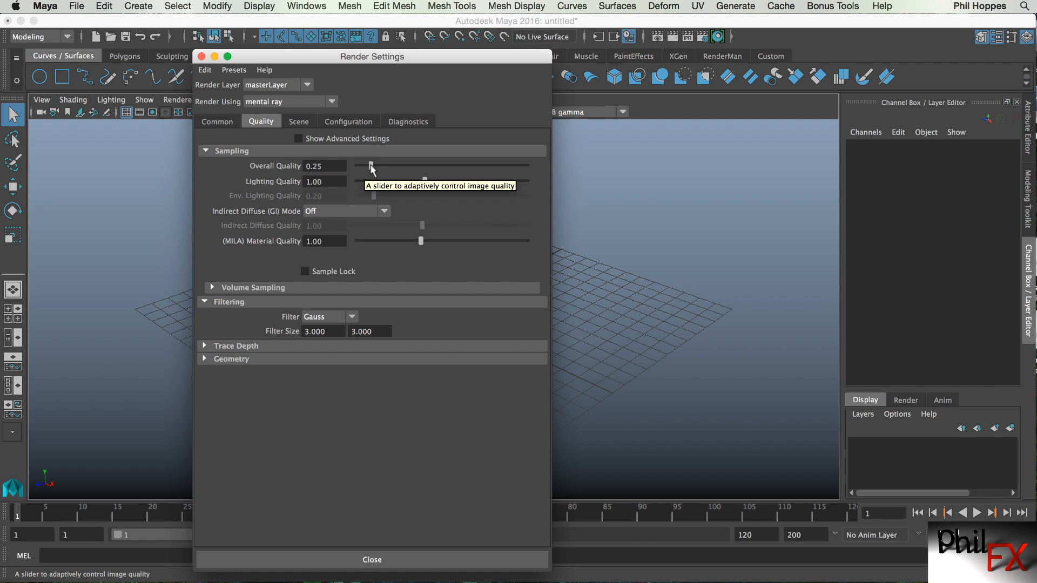
click(319, 165)
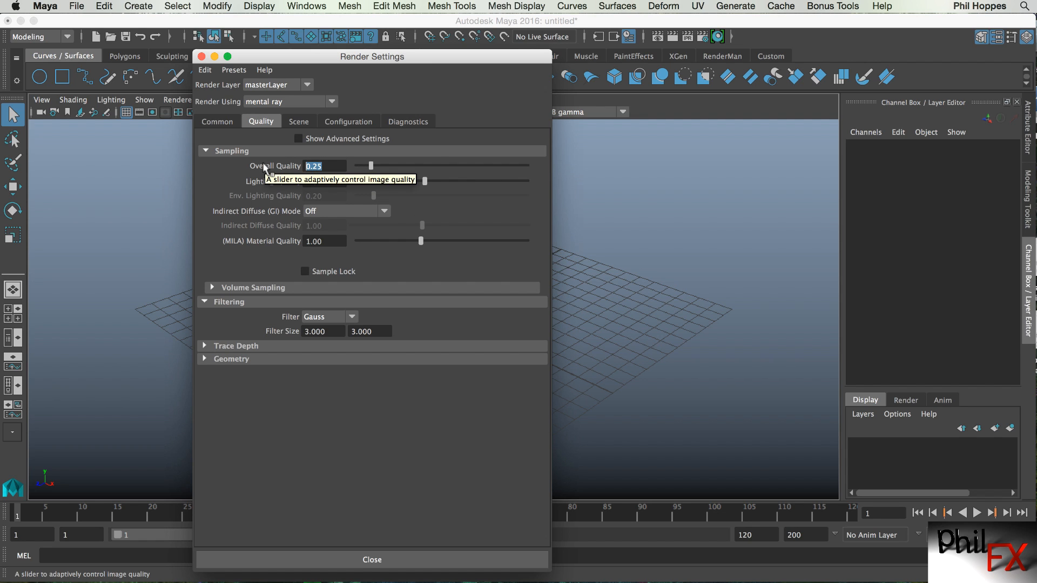
text(1)
key(Return)
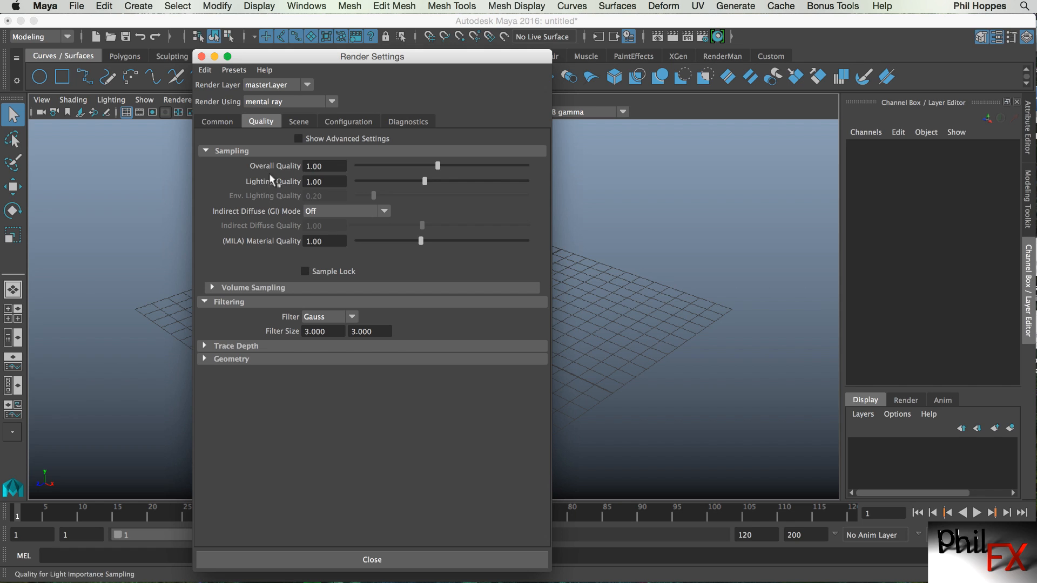
click(334, 168)
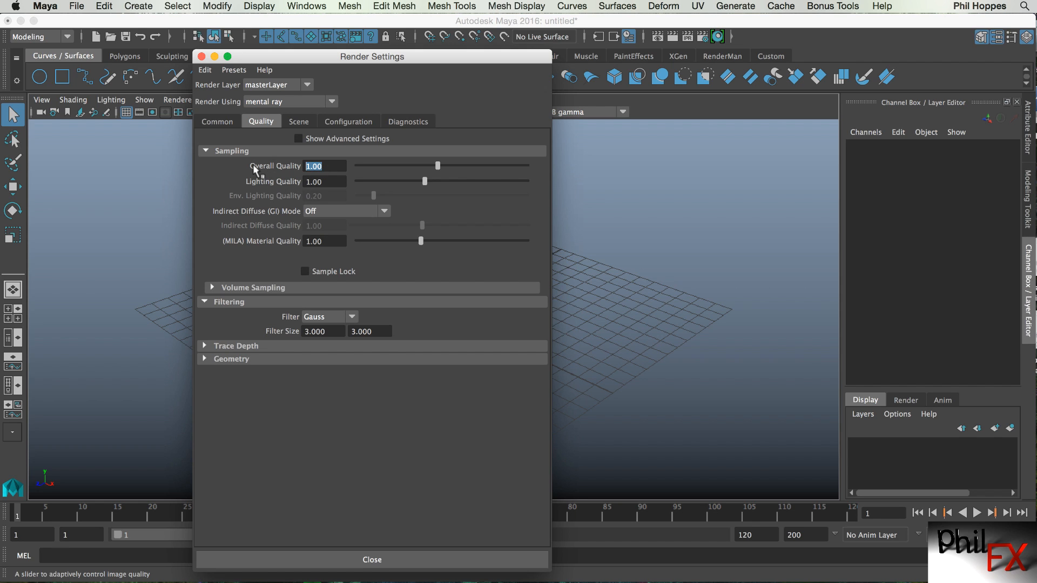
text(0.25)
key(Return)
Expand the Volume Sampling and Trace Depth sections on the Quality tab.
click(210, 287)
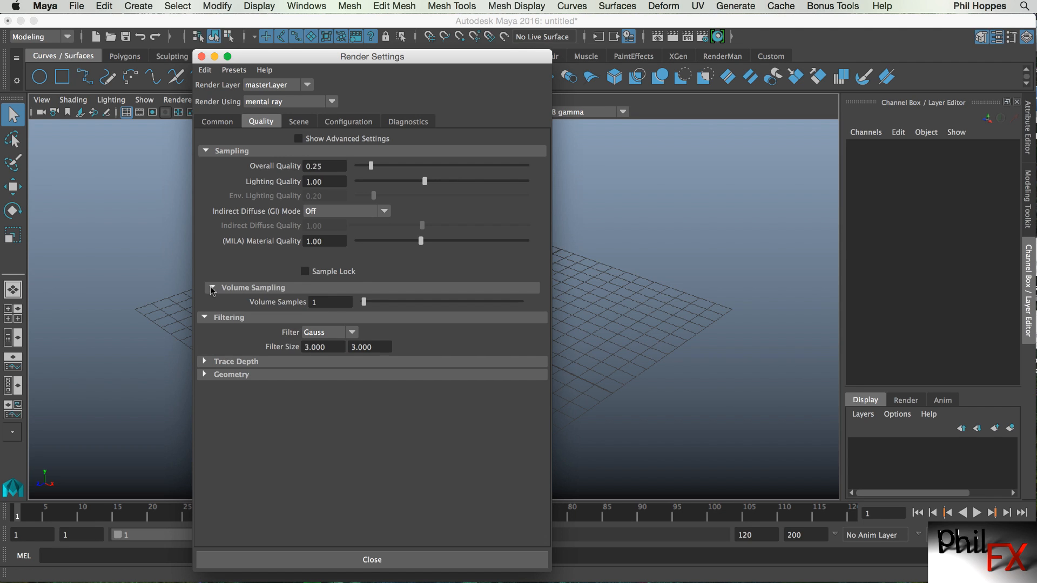
click(210, 287)
click(204, 346)
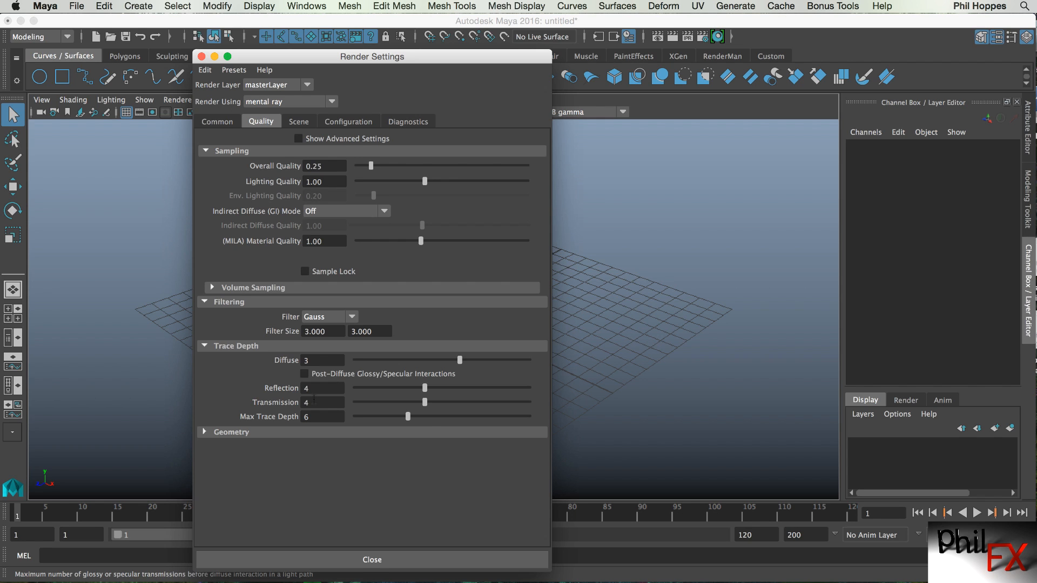
Examine the Lights and Materials sections on the Scene tab.
click(298, 122)
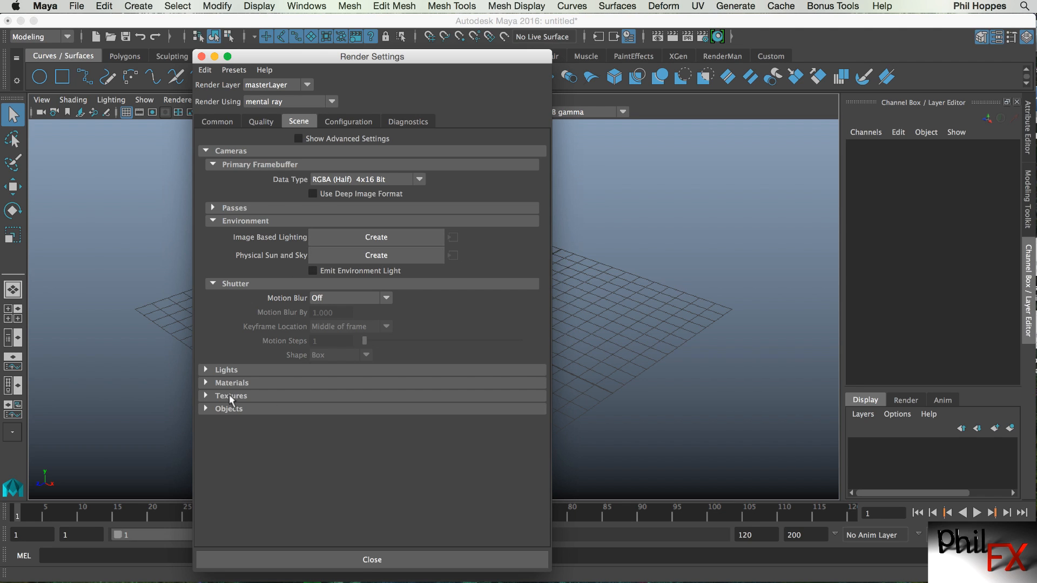
click(204, 369)
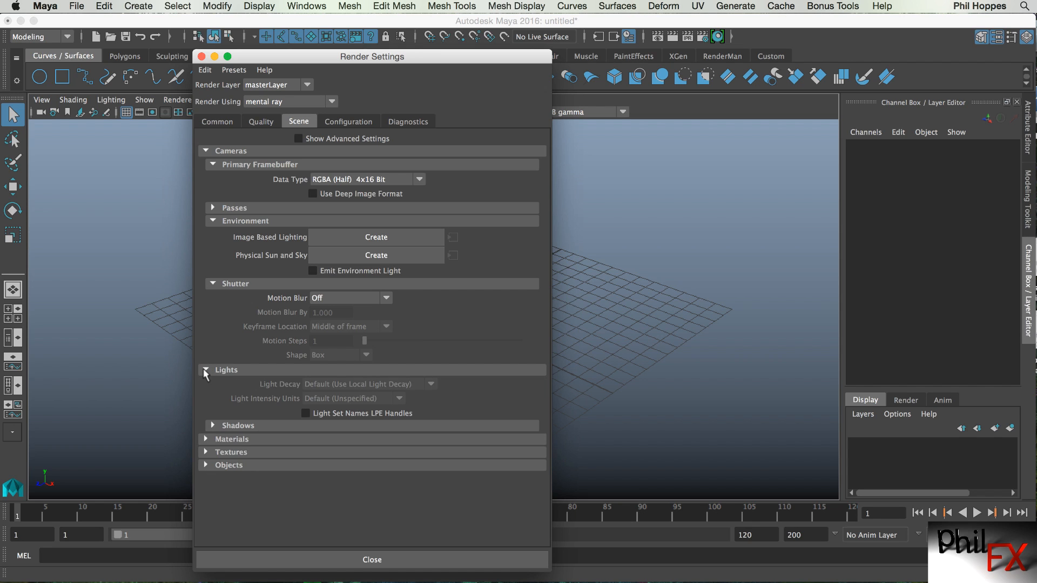
click(205, 369)
click(205, 383)
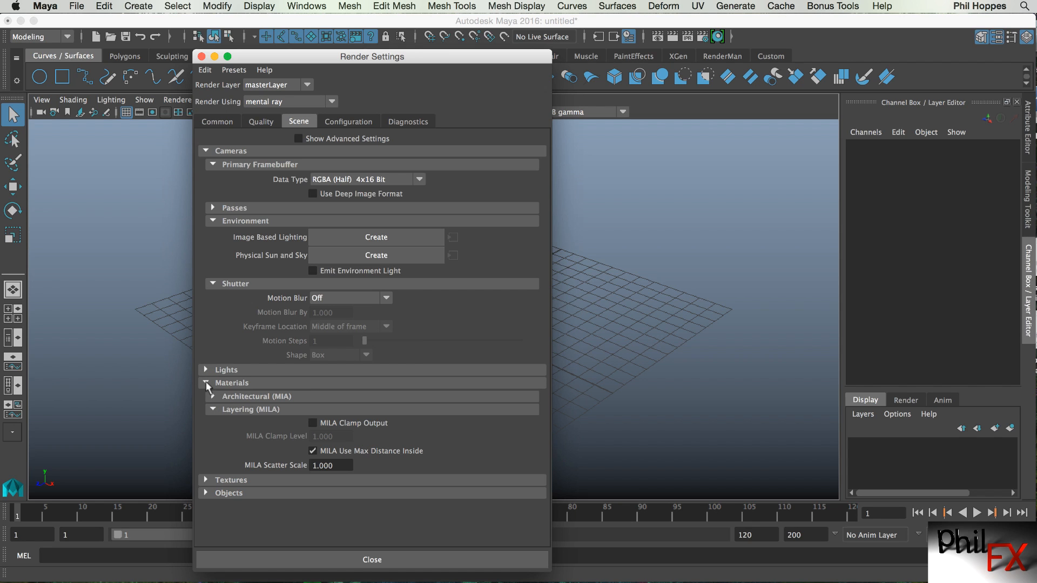
click(205, 383)
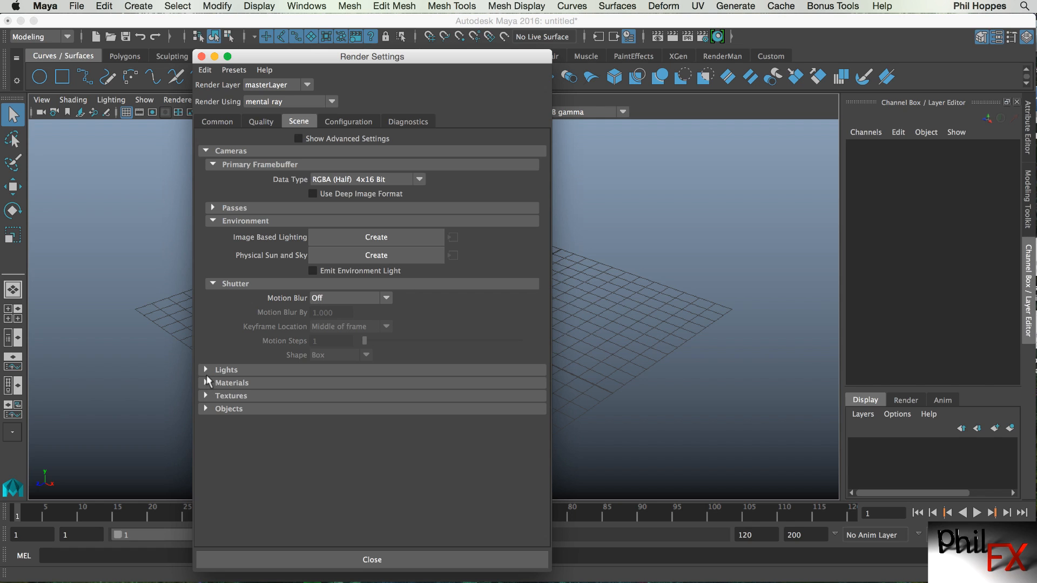
click(205, 370)
click(206, 370)
click(207, 383)
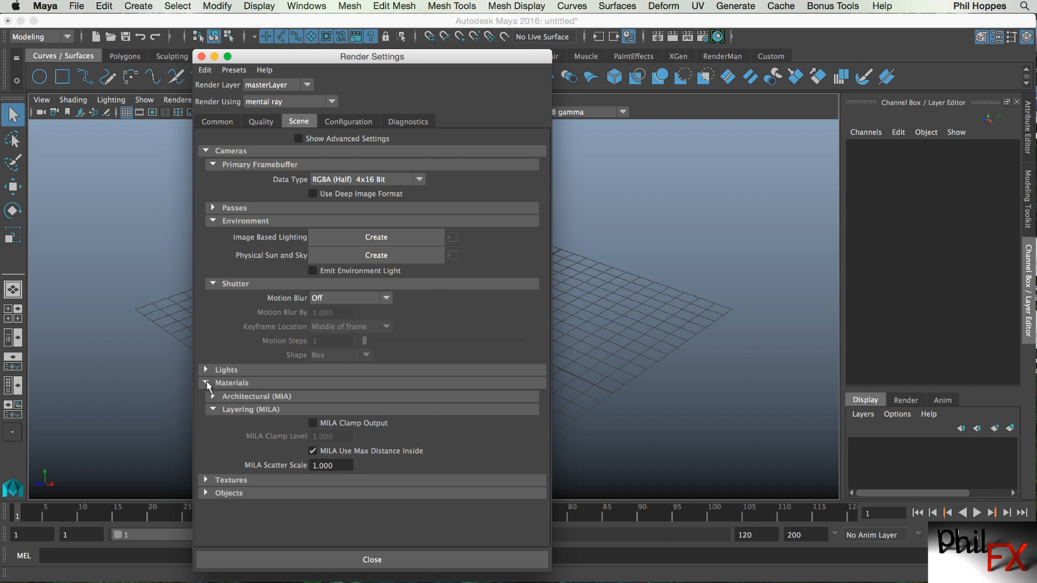
click(206, 382)
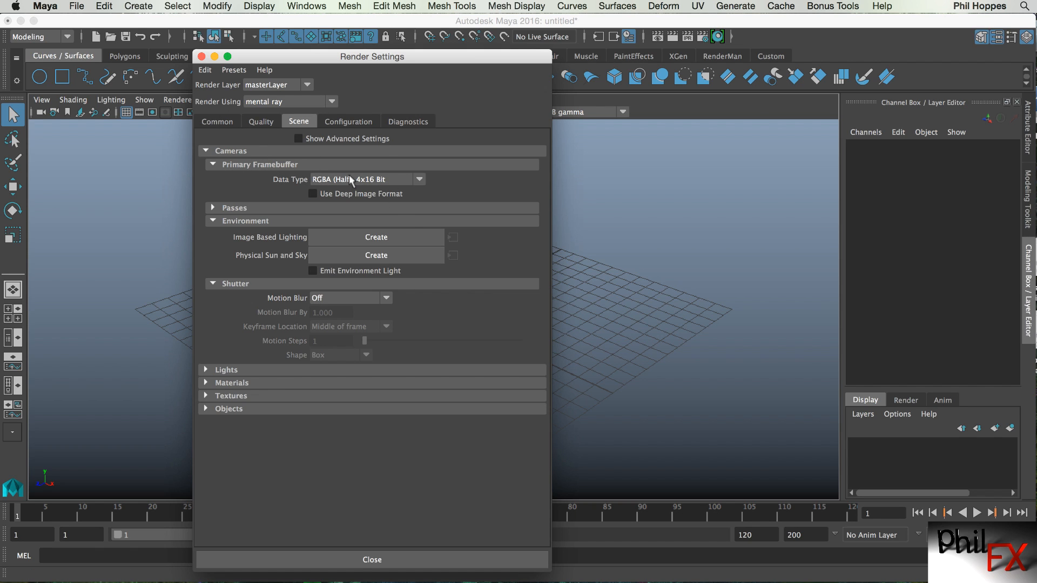
Set the image format to JPEG (jpg) on the Common tab.
click(216, 122)
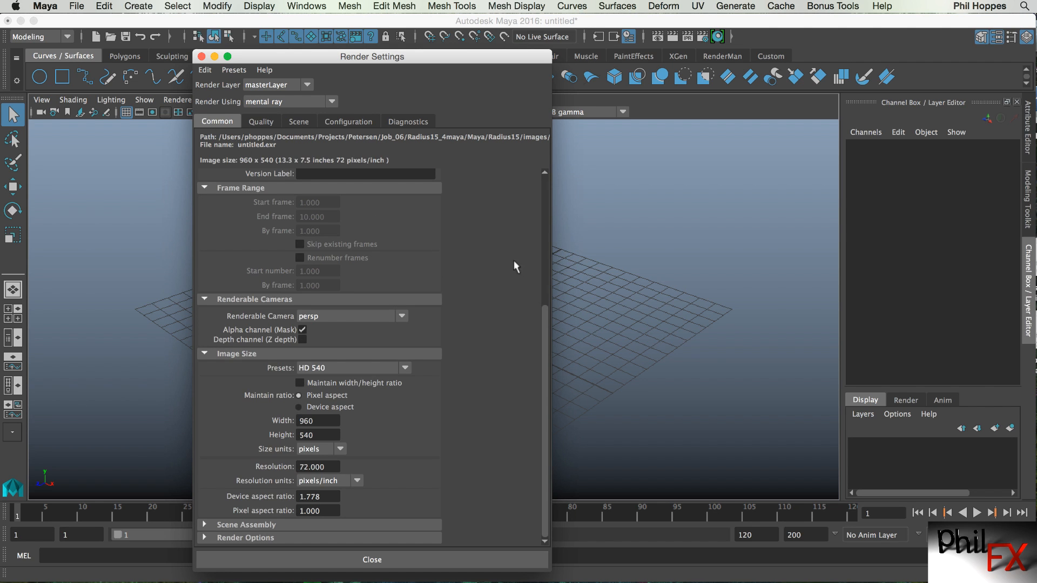
drag(543, 313, 538, 193)
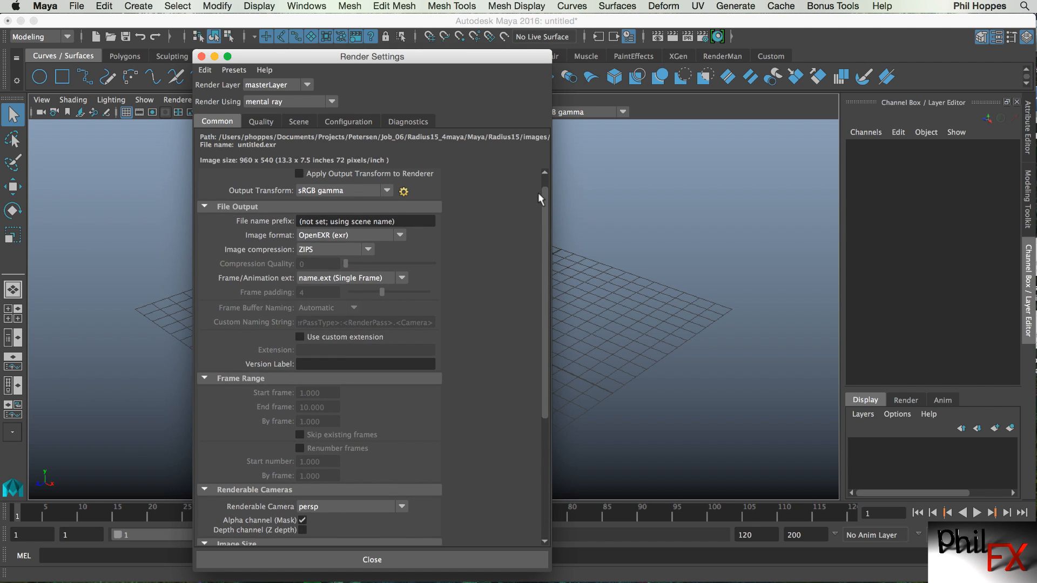
click(400, 236)
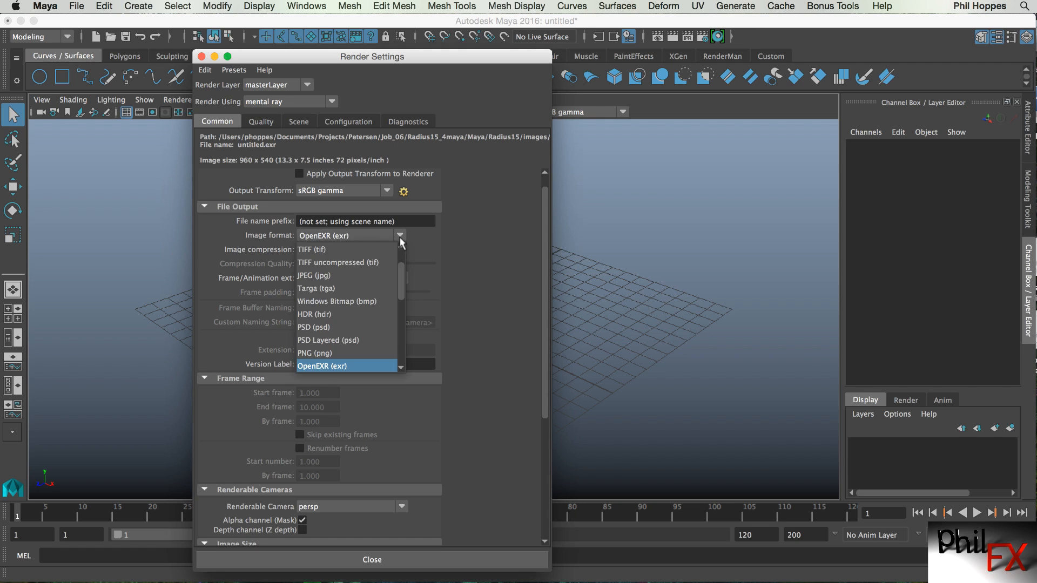
click(324, 277)
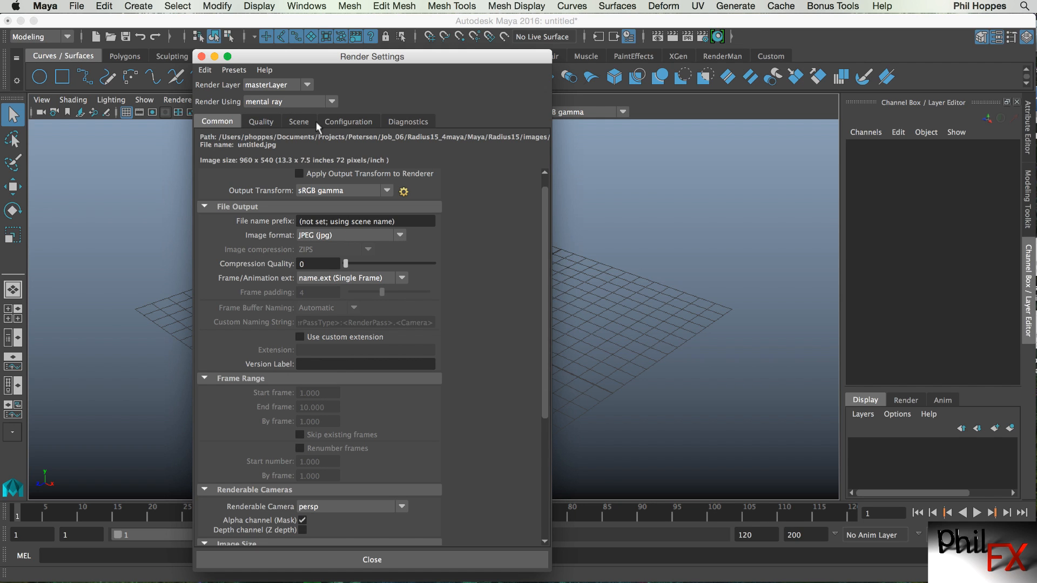
Browse the Scene and Configuration tabs of the Render Settings.
click(299, 122)
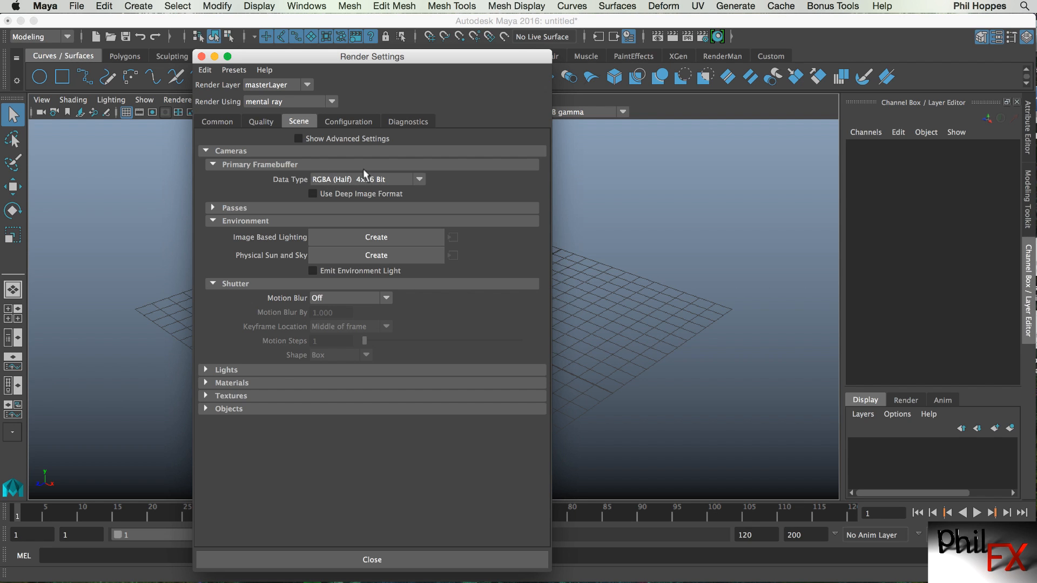
click(347, 121)
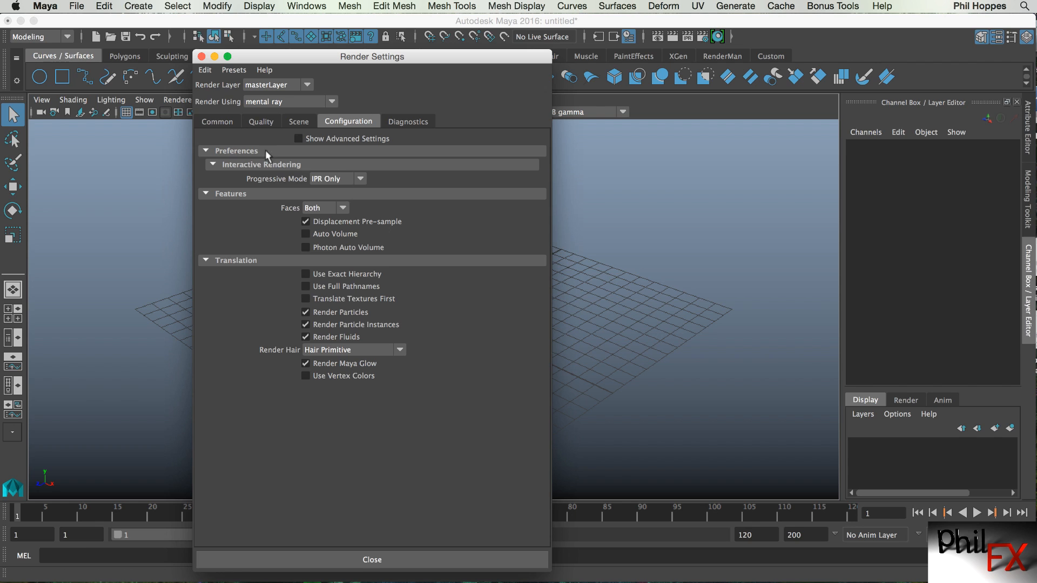
Look over the Diagnostics and Configuration tabs, then close the Render Settings window.
click(408, 122)
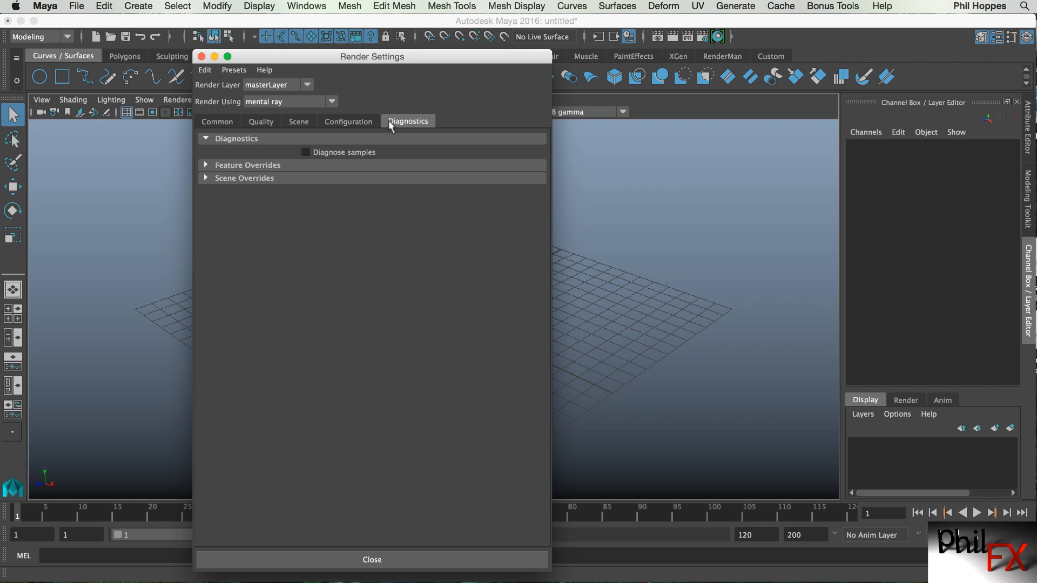
click(349, 122)
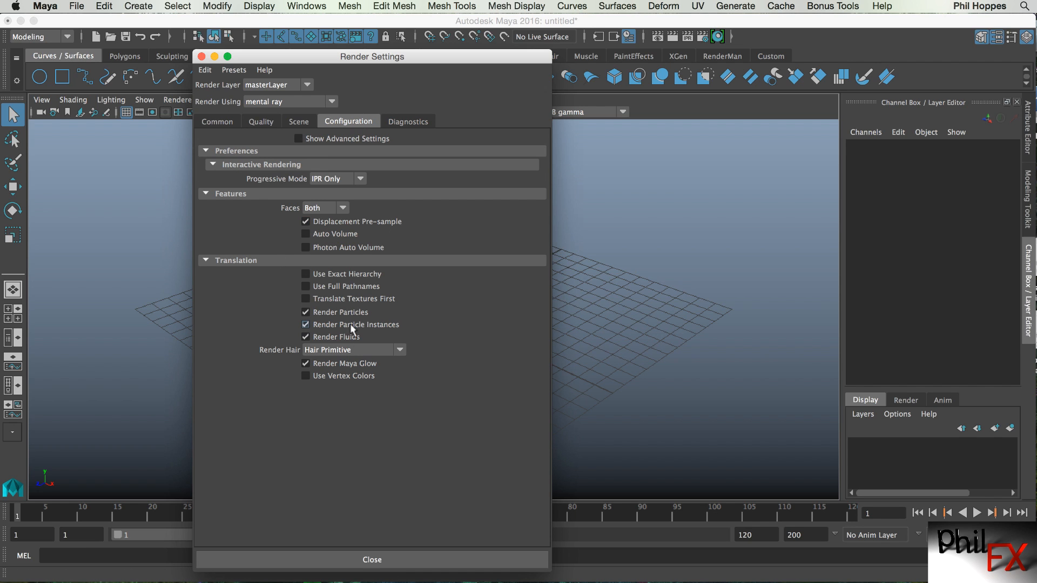
click(372, 560)
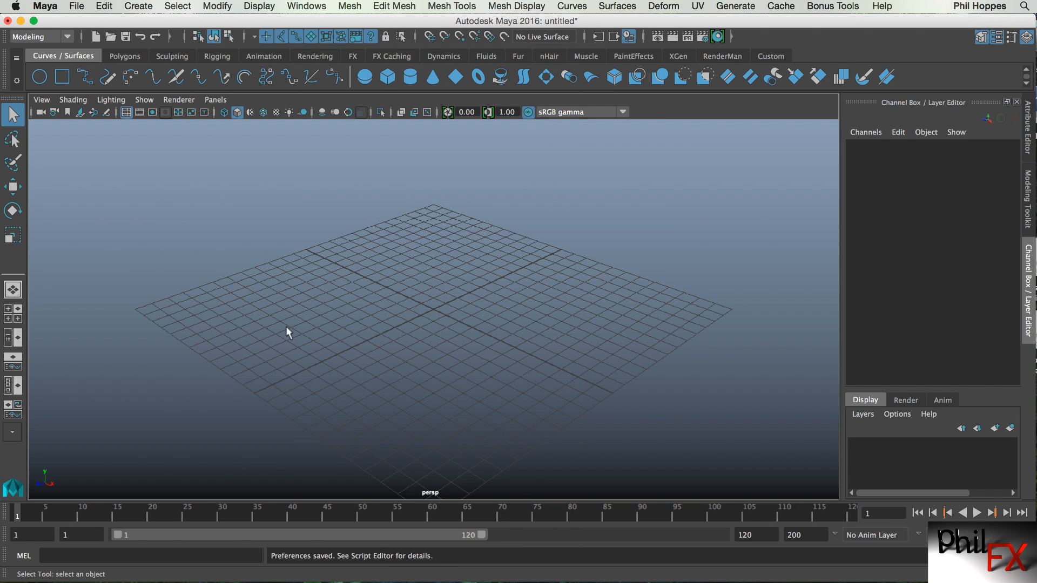
Enable Use Legacy Render Settings in the Rendering category of Preferences and save the preferences.
click(292, 7)
mouse_move(357, 91)
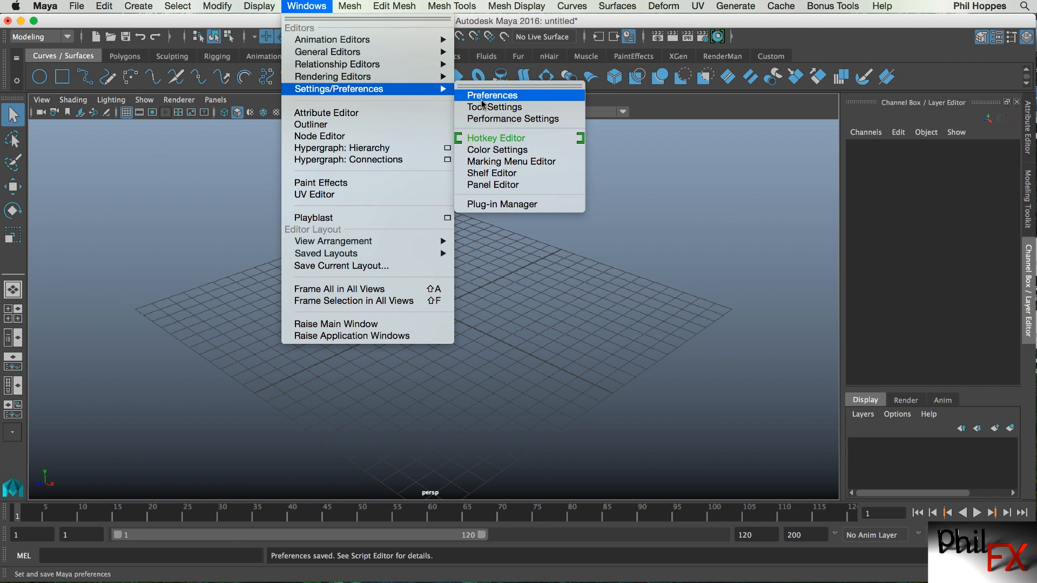
click(489, 90)
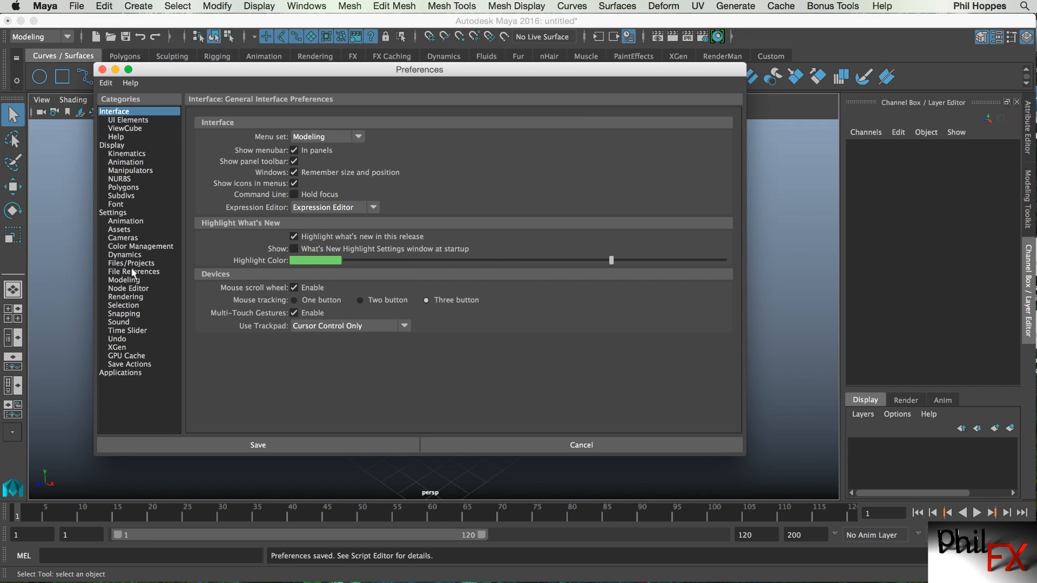
click(129, 297)
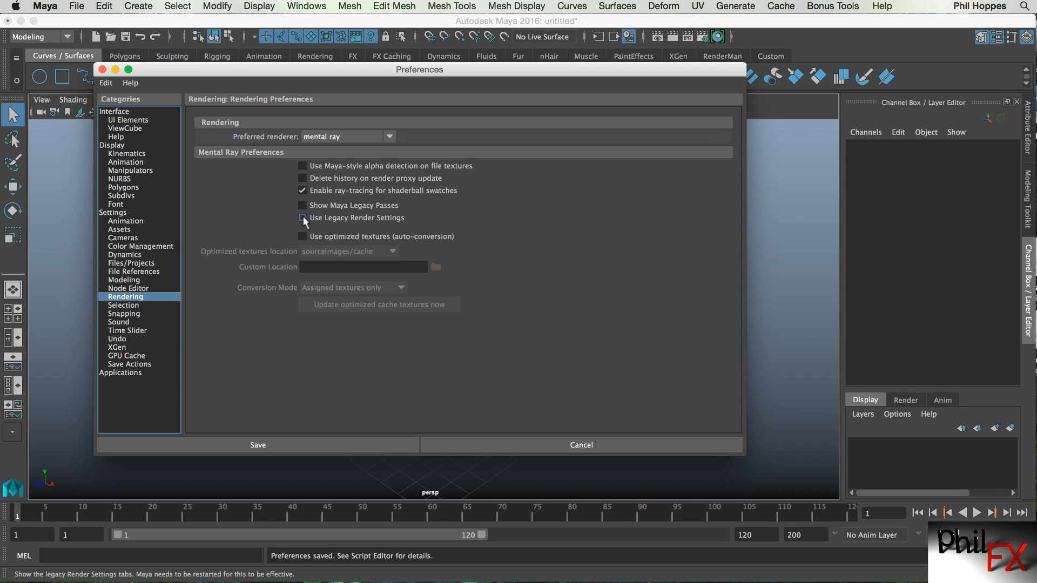
click(258, 442)
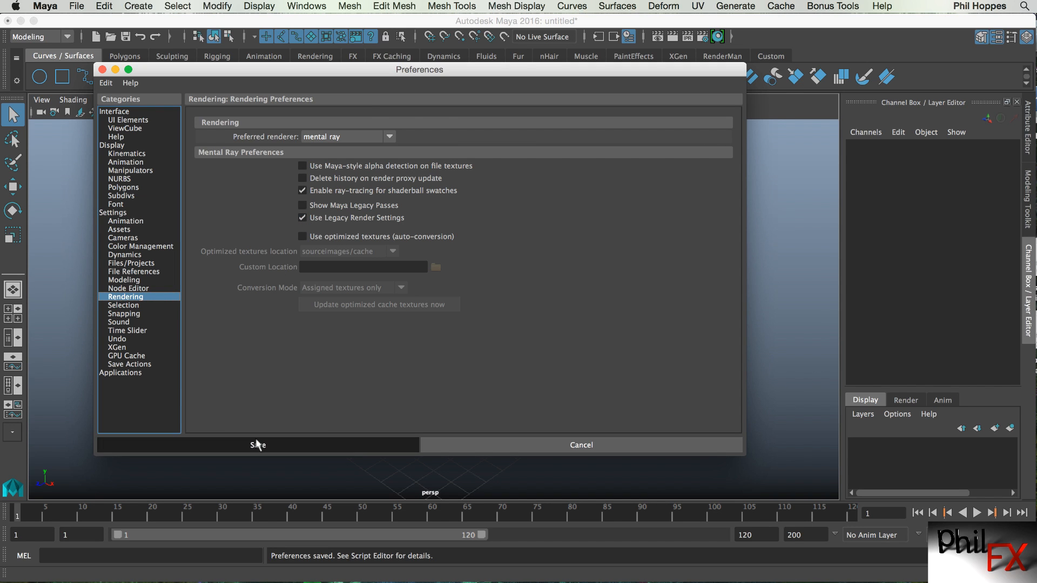
Open Render Settings, browse the Common, Quality, Scene, Configuration and Diagnostics tabs, and close the window.
click(701, 39)
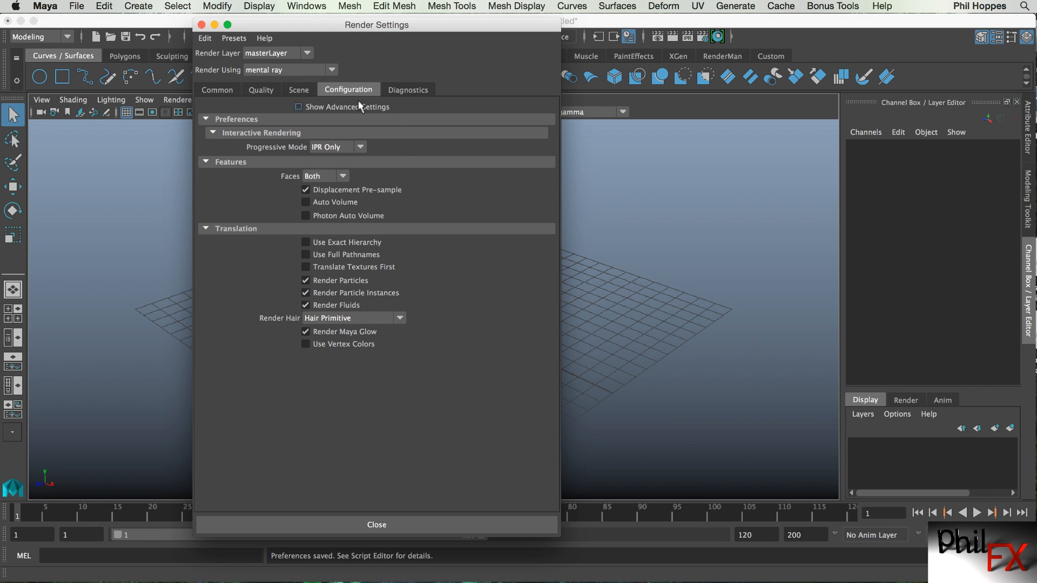
click(222, 90)
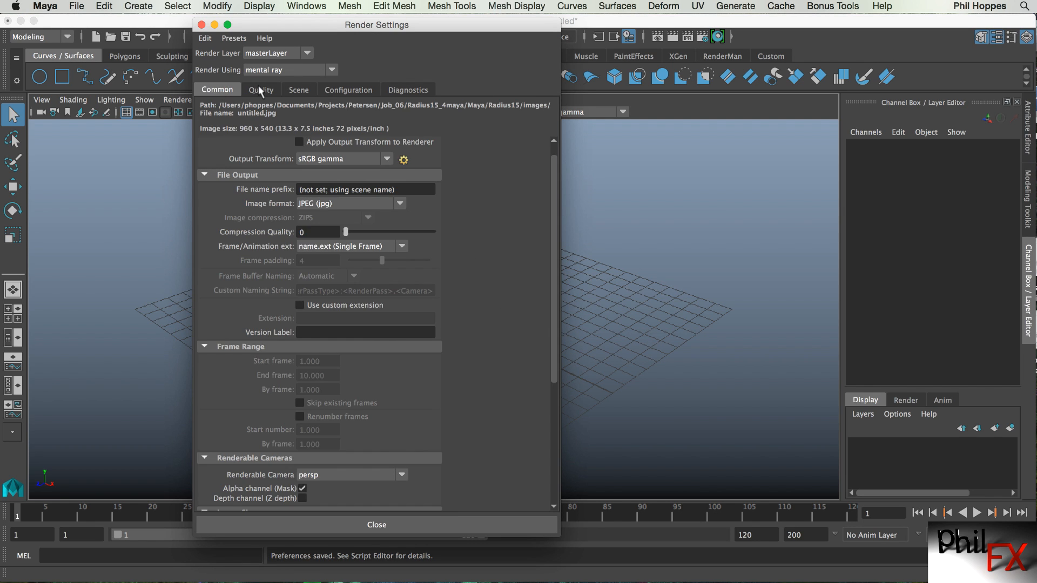
click(261, 90)
click(295, 90)
click(360, 90)
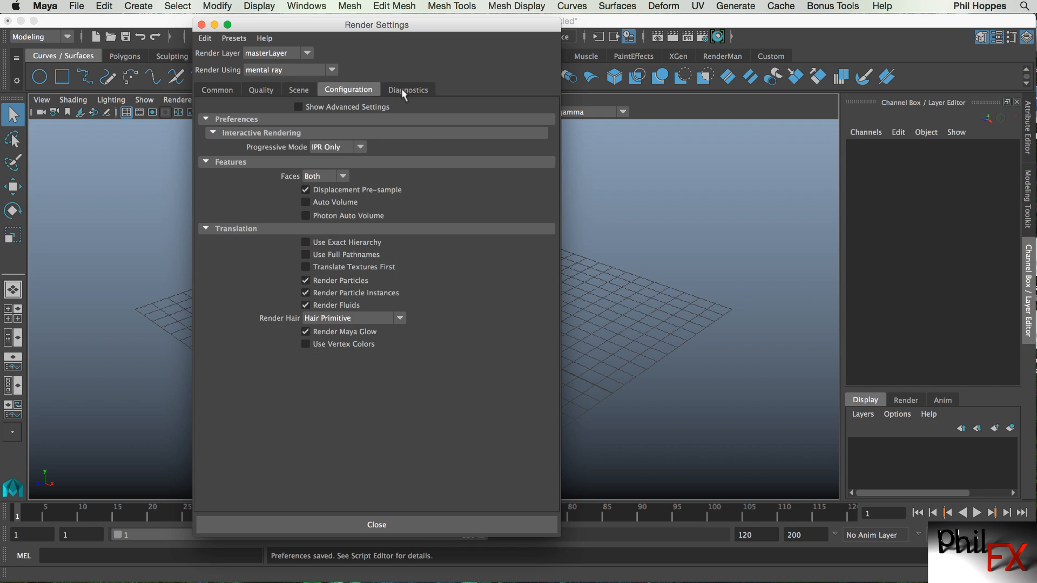
click(402, 90)
click(361, 90)
click(297, 91)
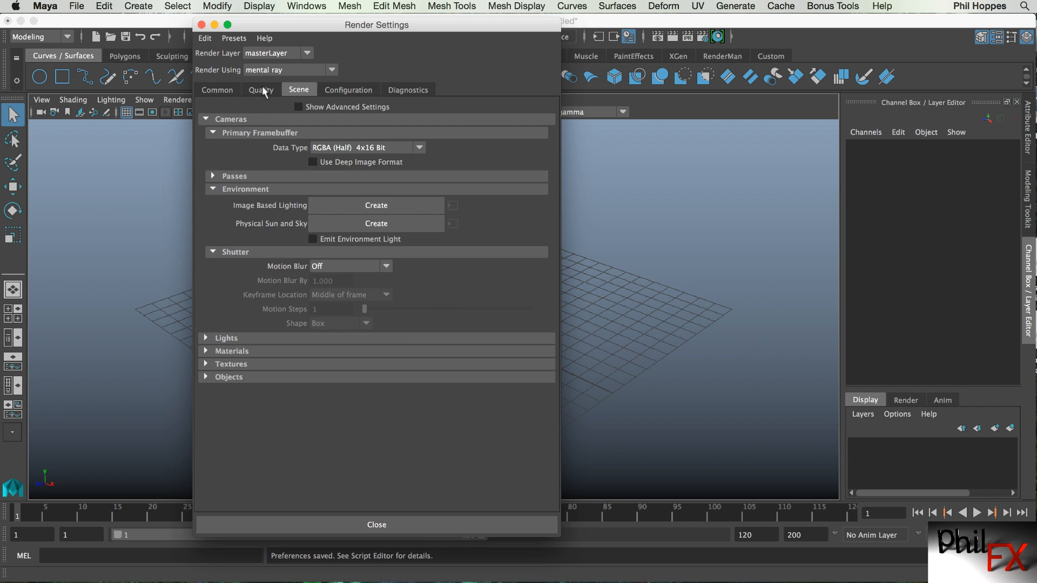
click(261, 90)
click(231, 90)
click(258, 90)
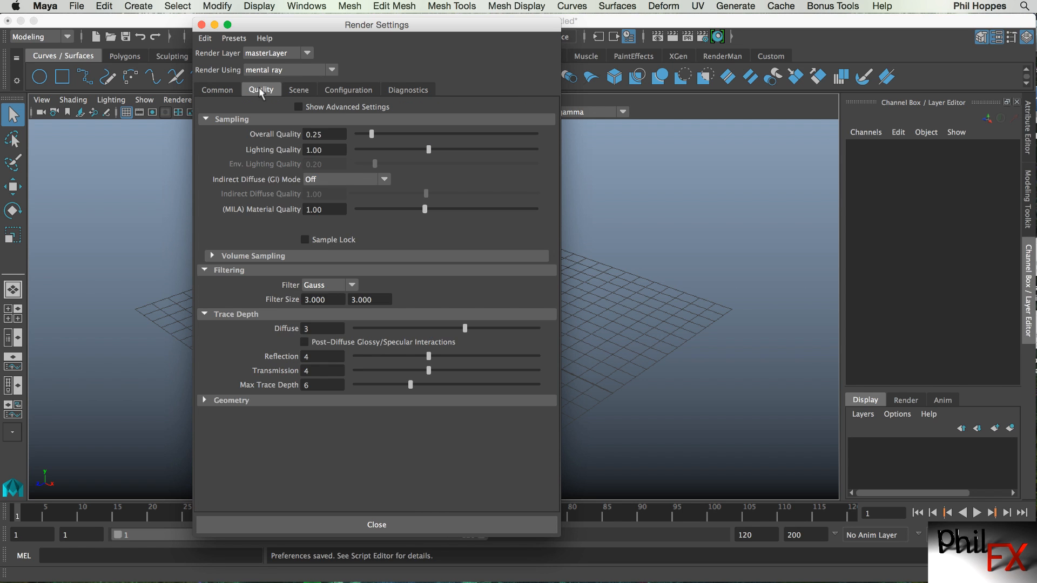
click(295, 90)
click(223, 90)
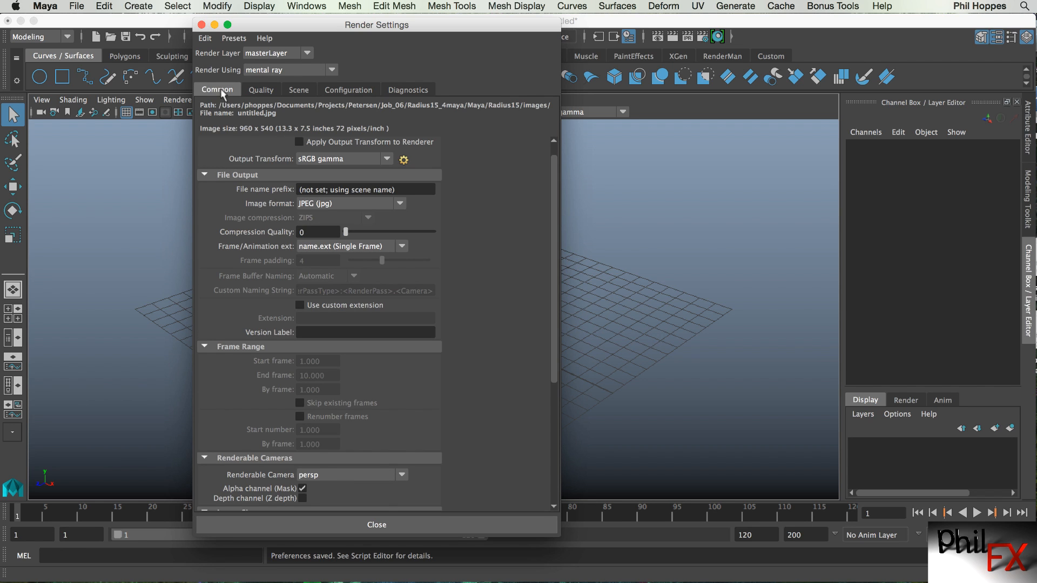
click(379, 525)
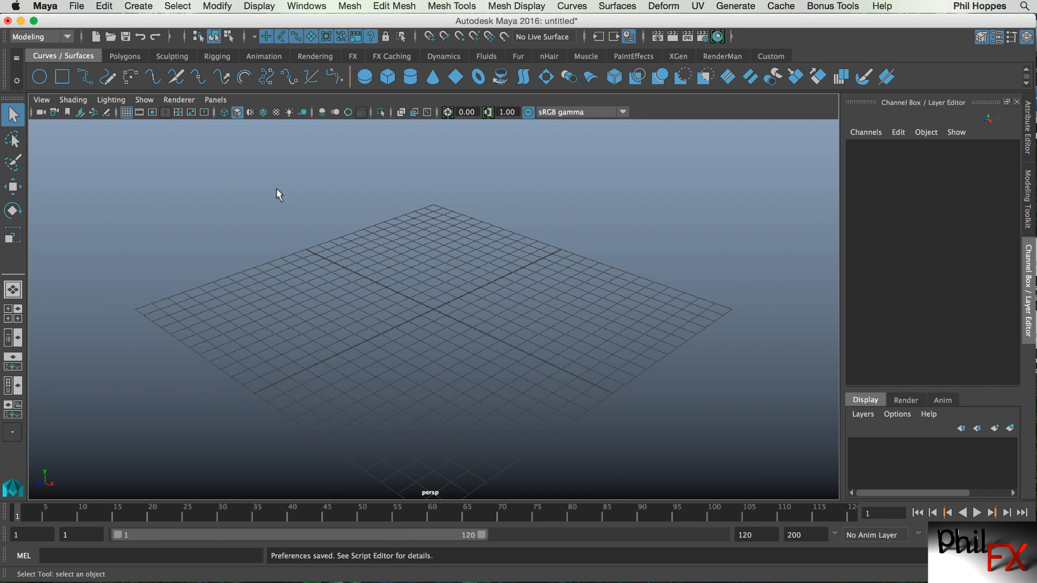
Quit Maya and restart it so the legacy render settings take effect.
click(77, 6)
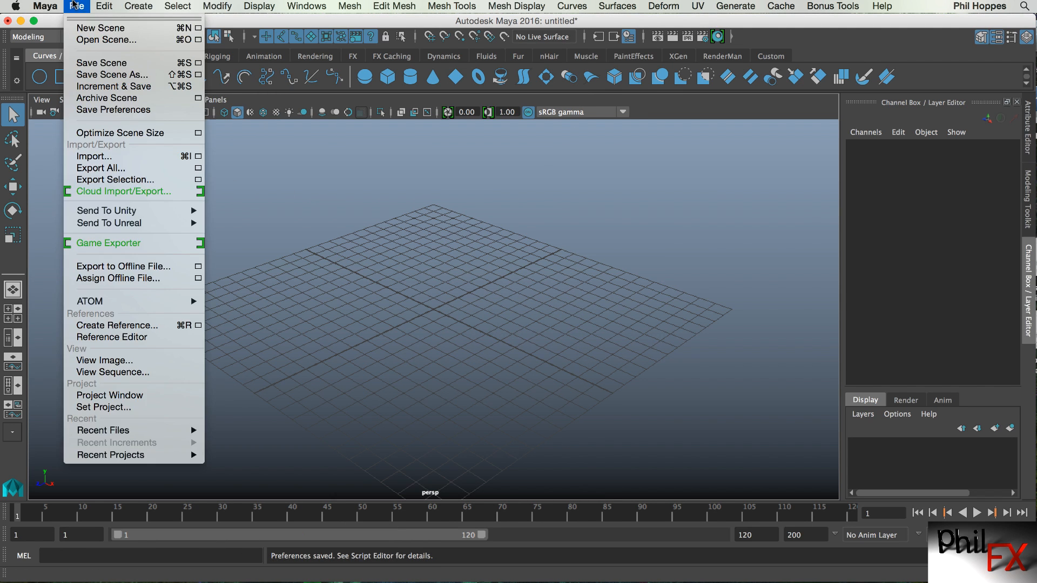
mouse_move(33, 5)
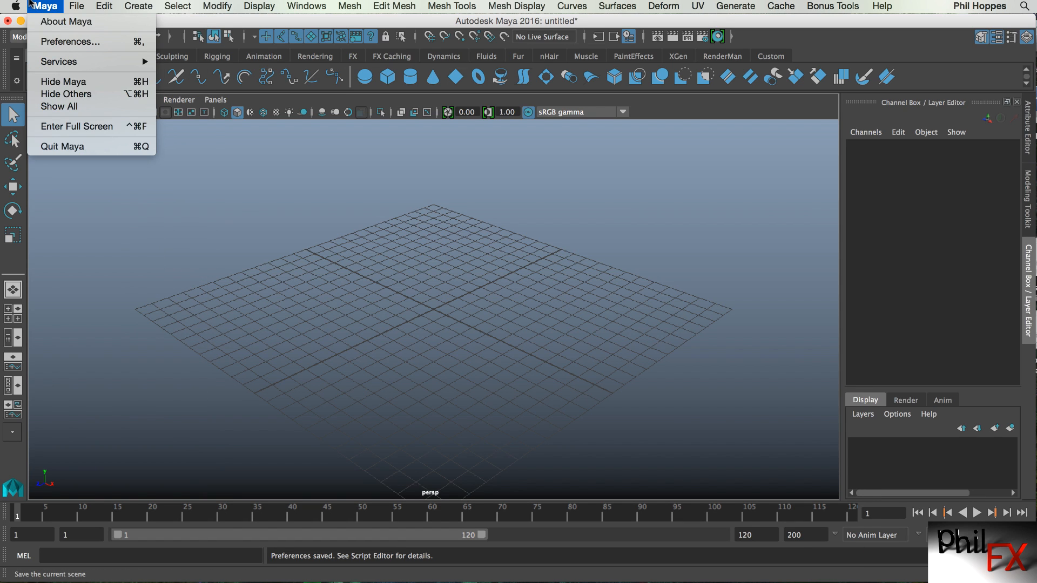
click(61, 147)
click(537, 343)
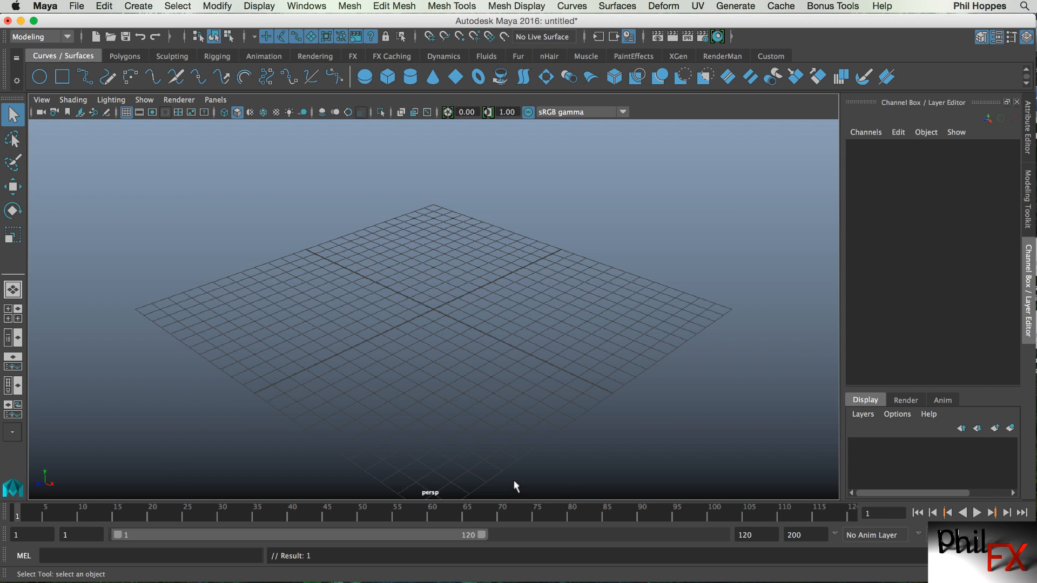
Open Render Settings and switch the Render Using renderer to mental ray.
click(702, 36)
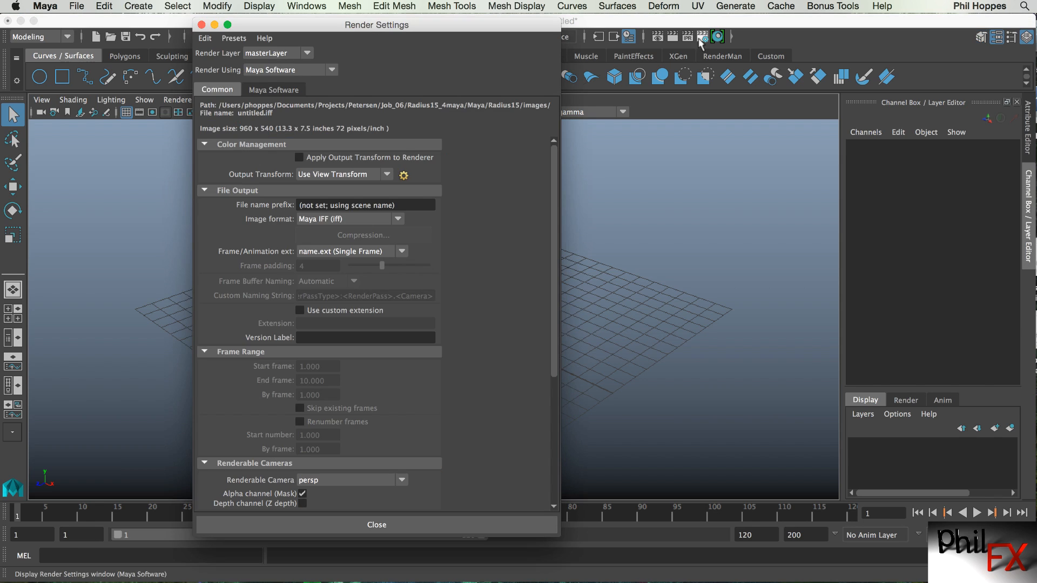
click(331, 71)
click(289, 122)
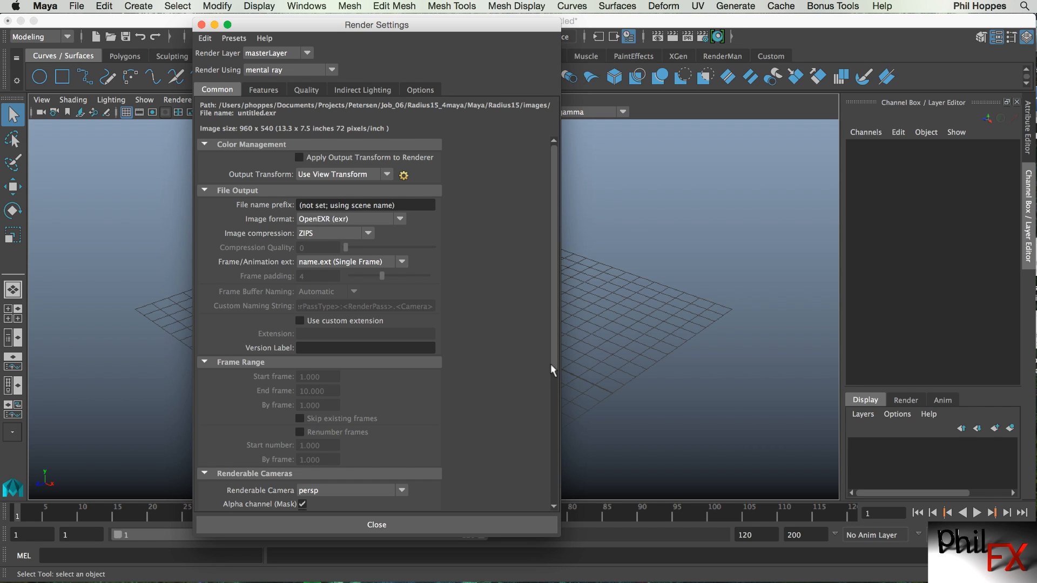
drag(334, 29, 338, 30)
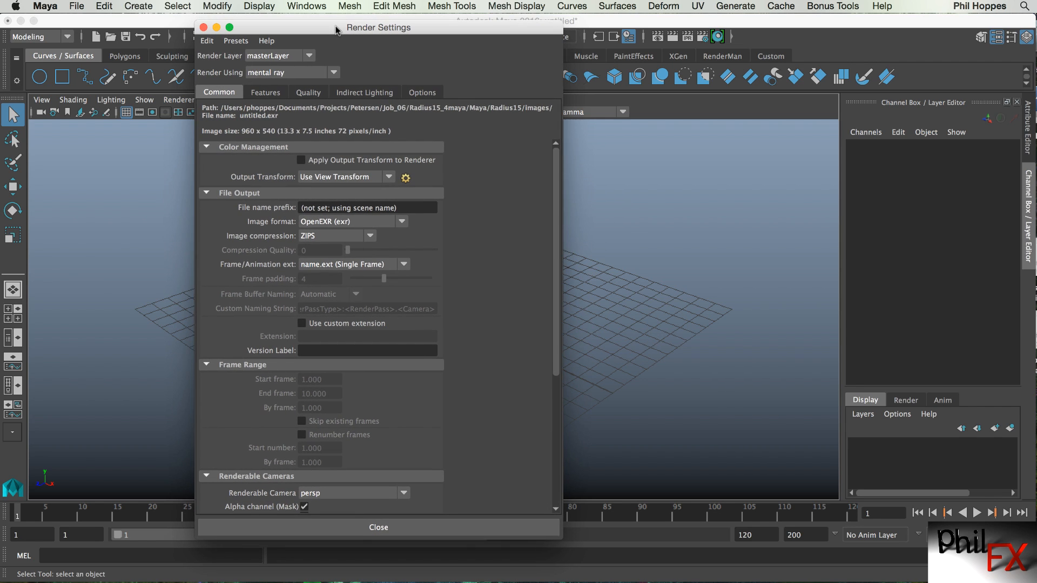
Examine the legacy Features and Quality tabs, expanding the Raytracing, Shadows and Framebuffer sections.
click(259, 93)
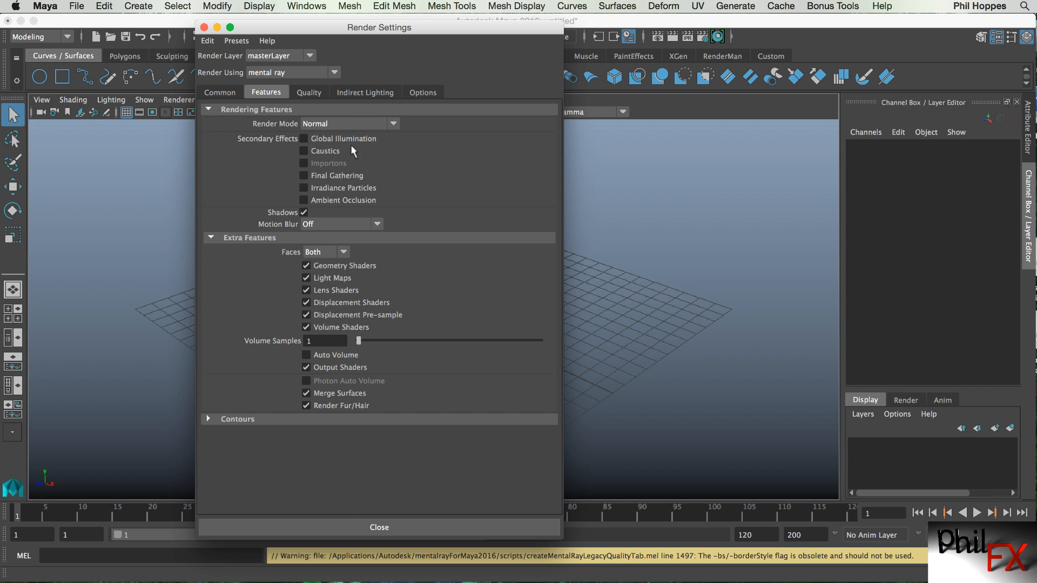
click(310, 92)
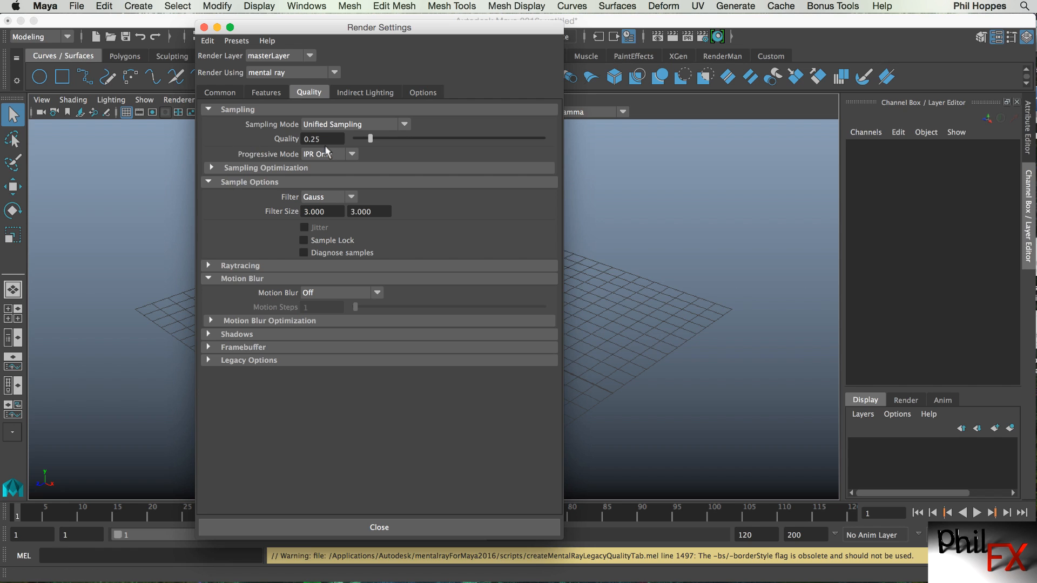
click(207, 265)
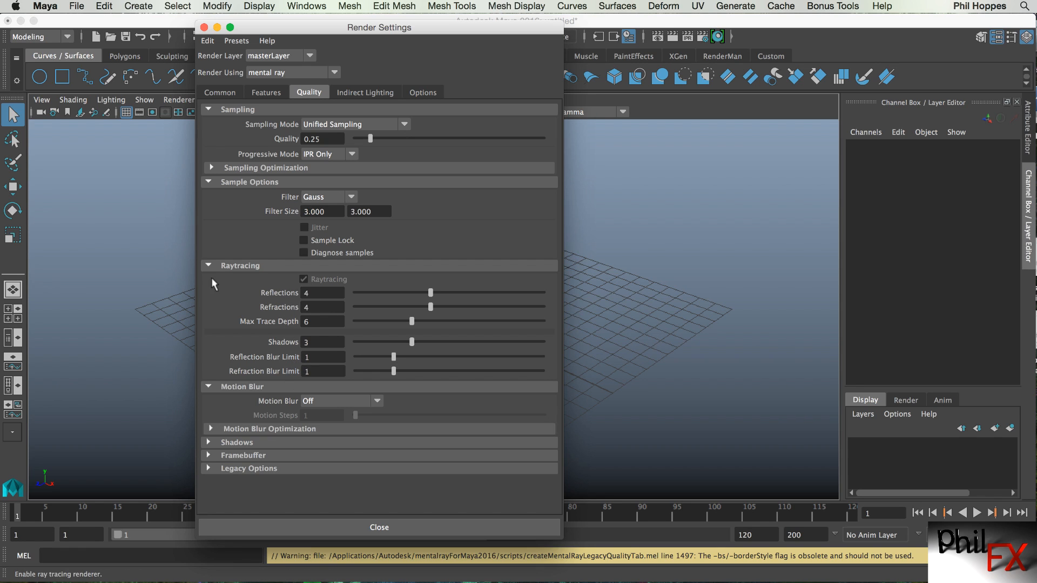
click(206, 260)
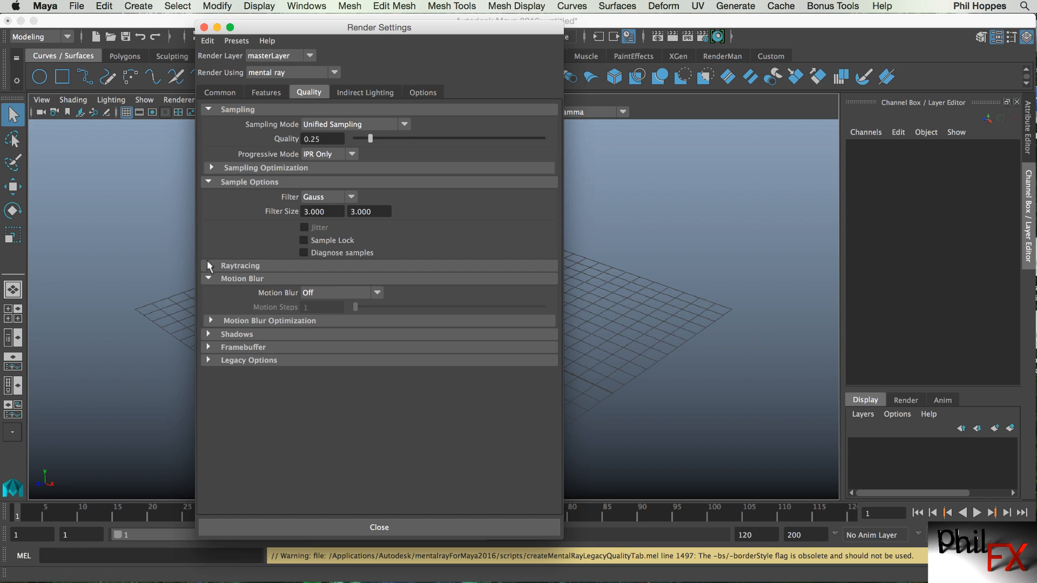
click(208, 335)
click(209, 335)
click(208, 348)
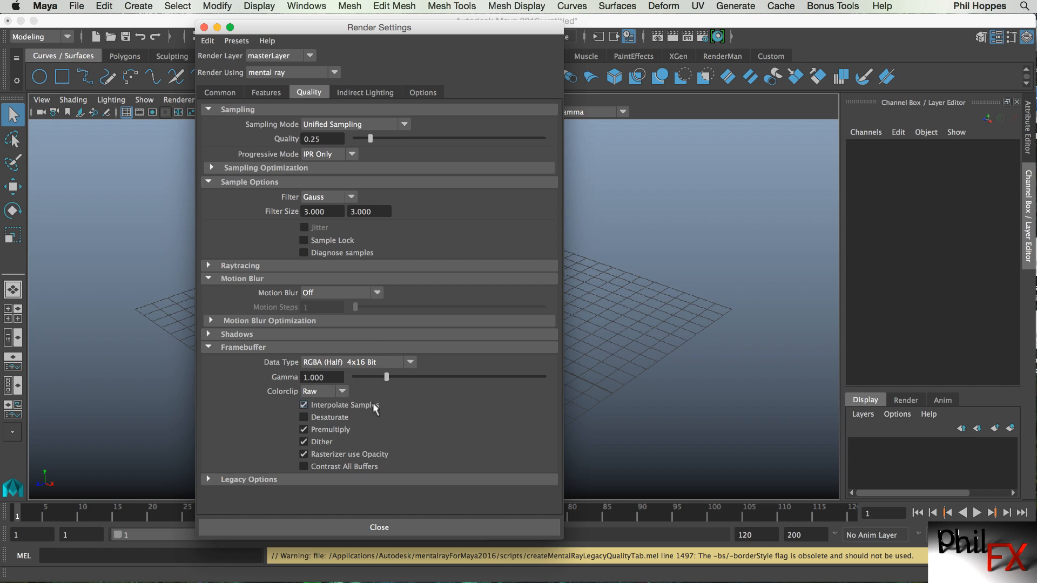
click(208, 348)
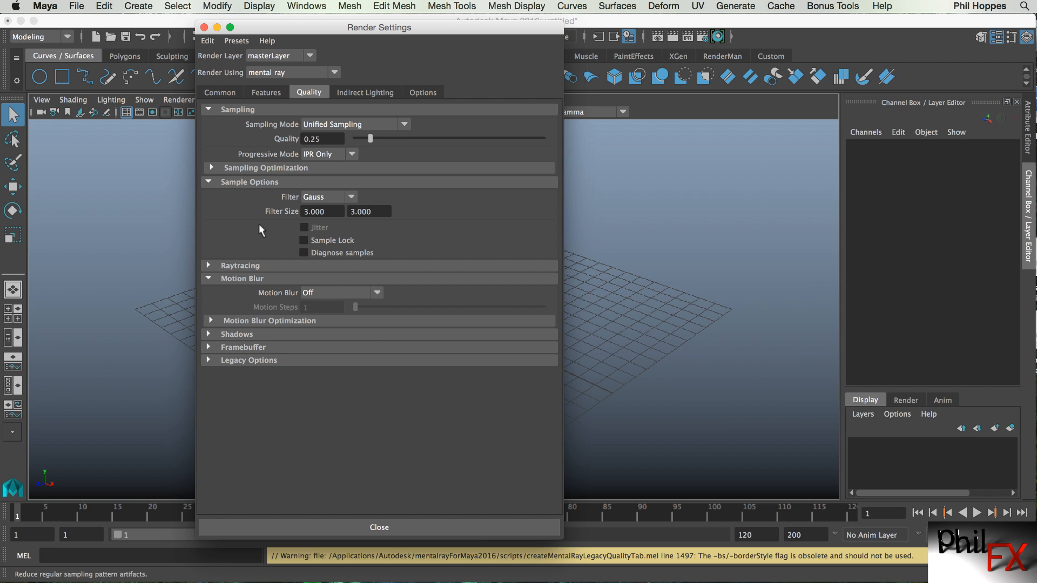
View the Indirect Lighting tab, then close and reopen Render Settings before closing it again.
click(361, 93)
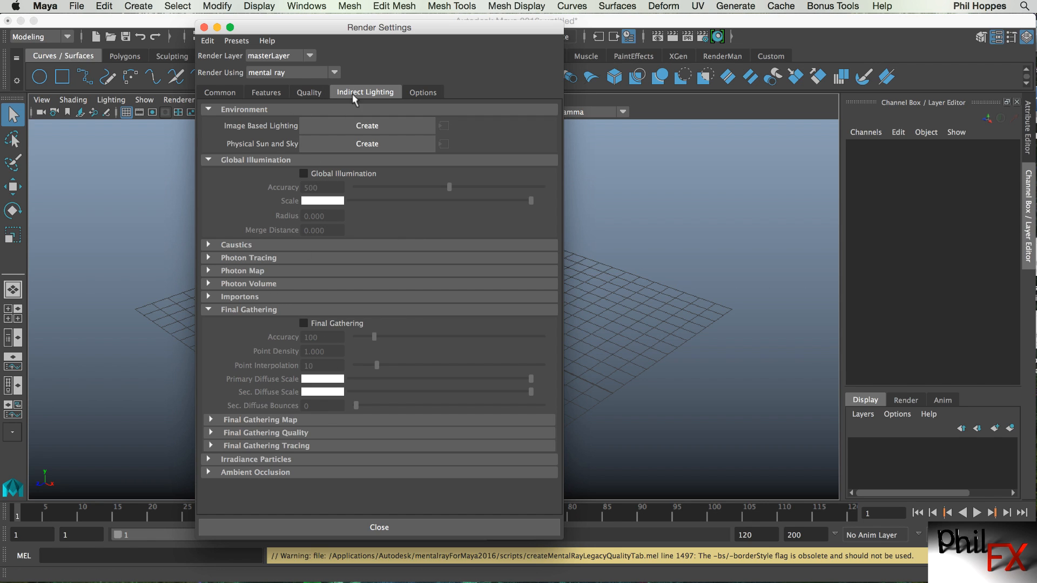
click(204, 27)
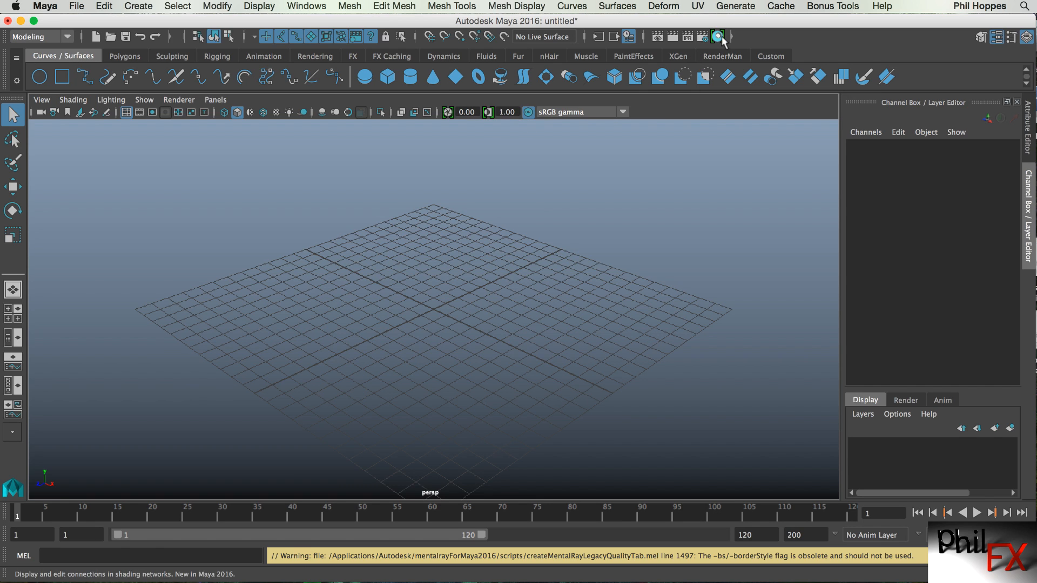
click(702, 38)
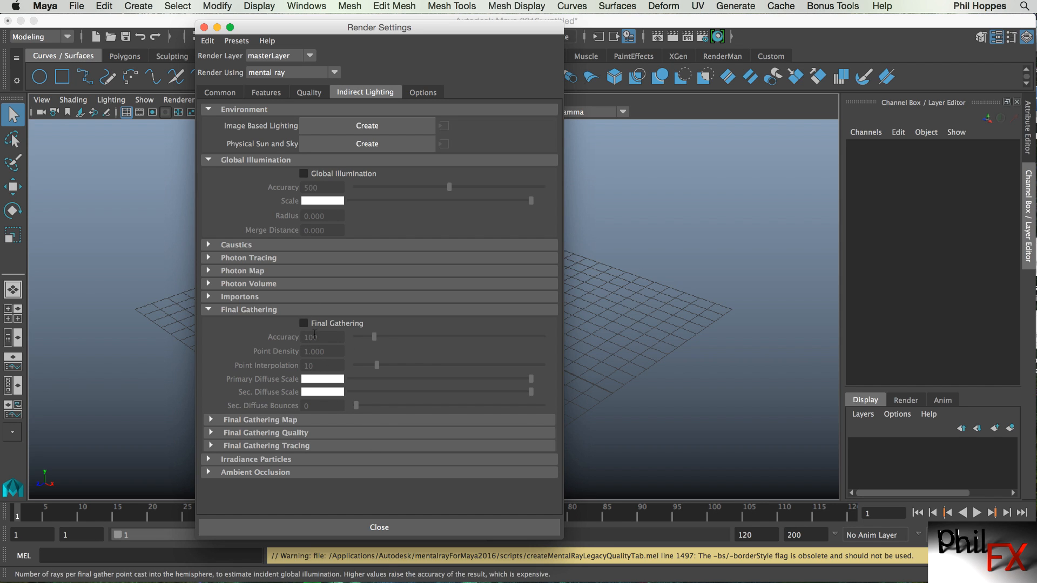
click(204, 27)
Enable Show Maya Legacy Passes in Rendering preferences, save, and reopen Render Settings.
click(303, 7)
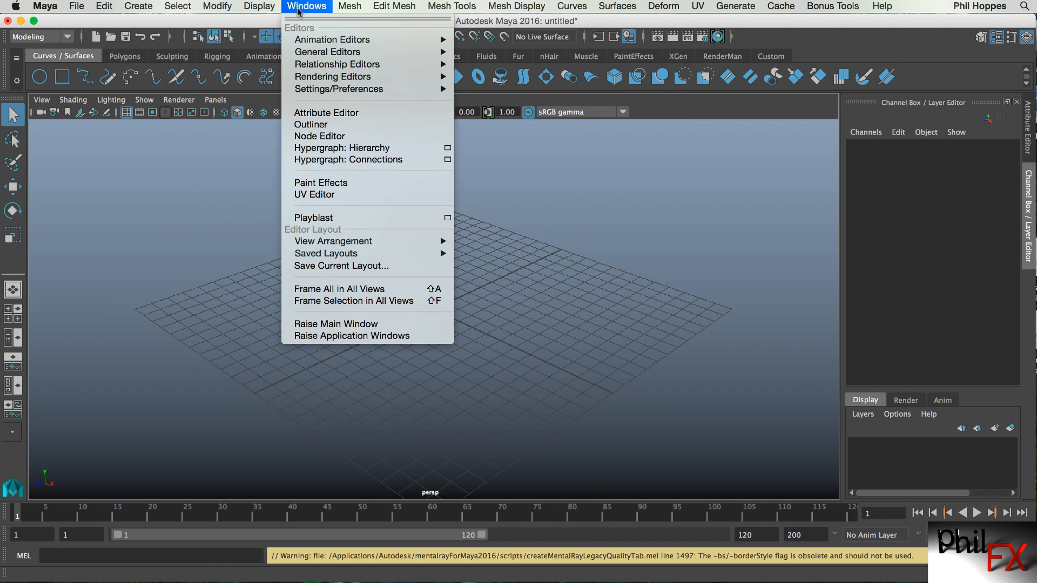
mouse_move(335, 39)
mouse_move(346, 88)
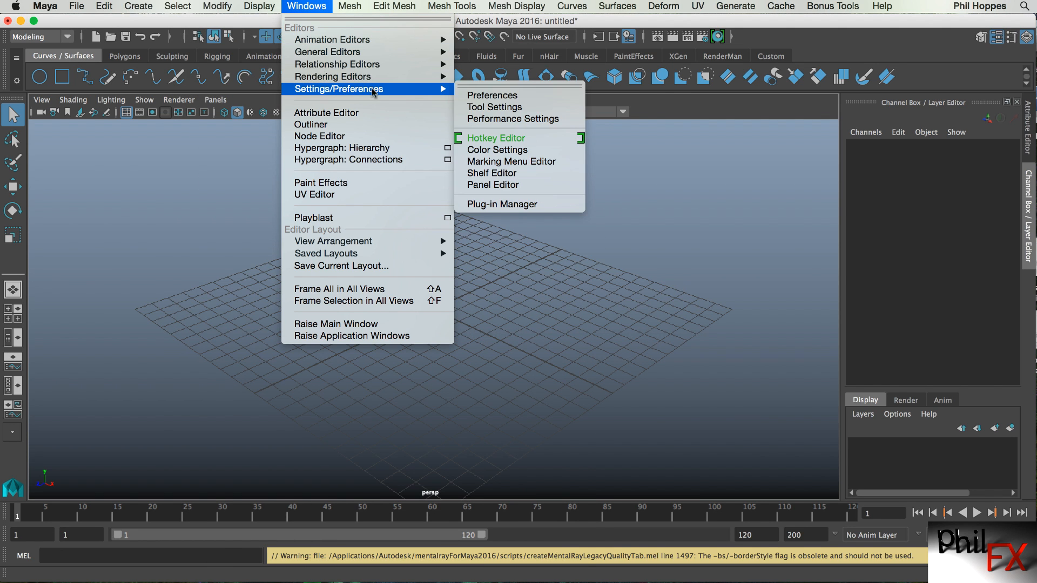
click(471, 96)
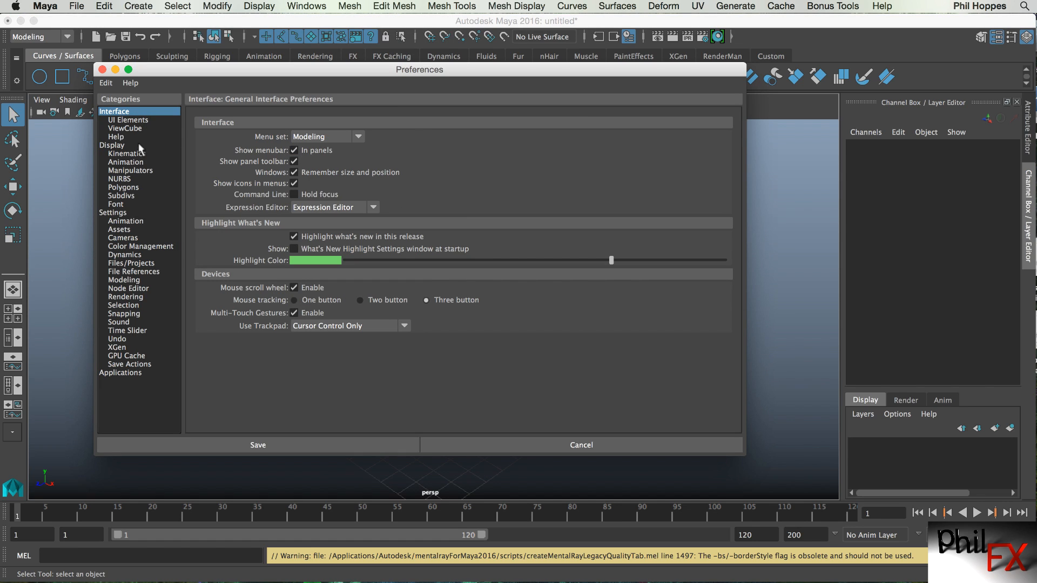
click(133, 297)
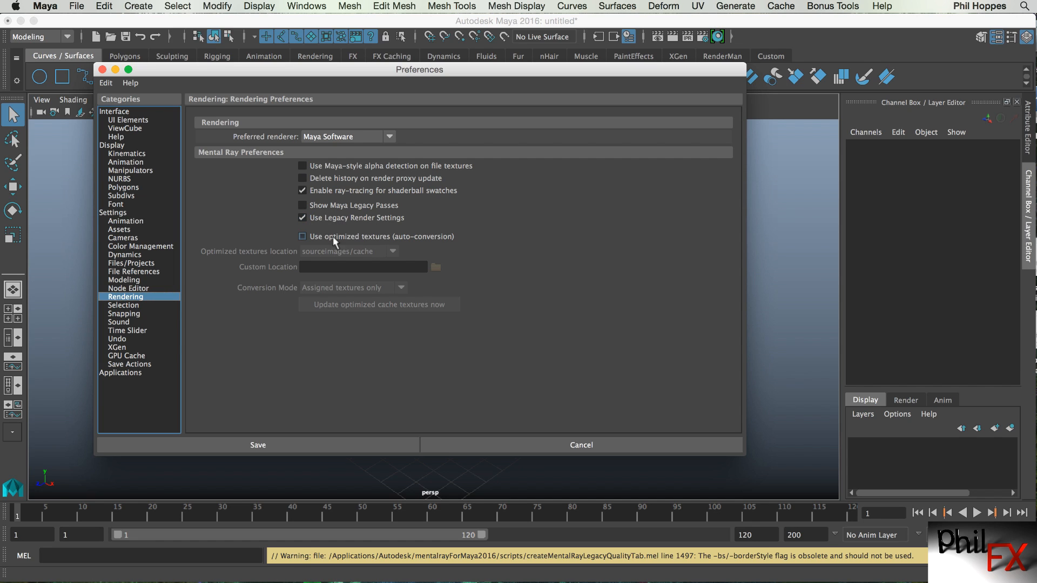
click(303, 205)
click(237, 444)
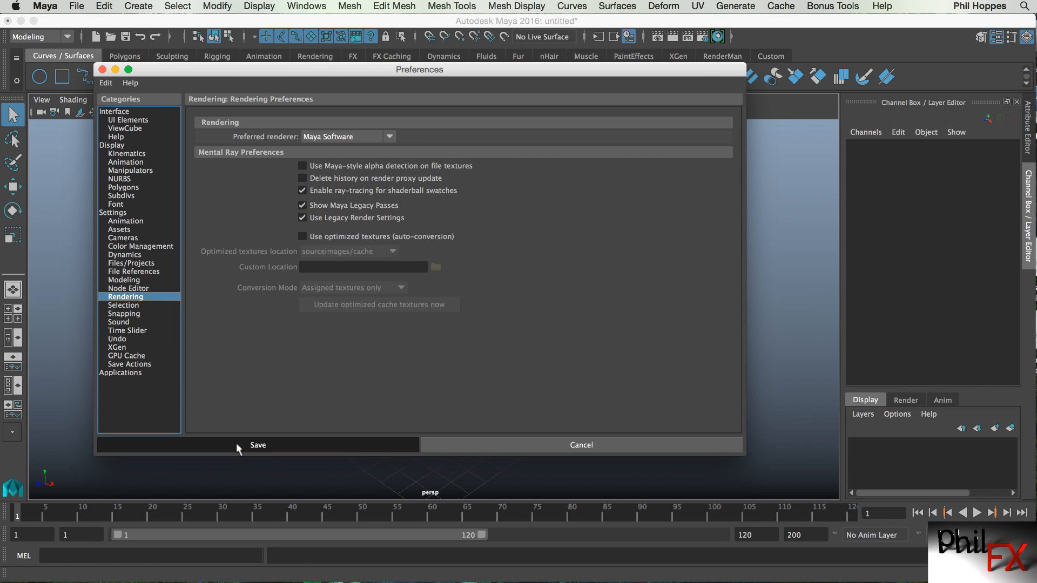
click(702, 36)
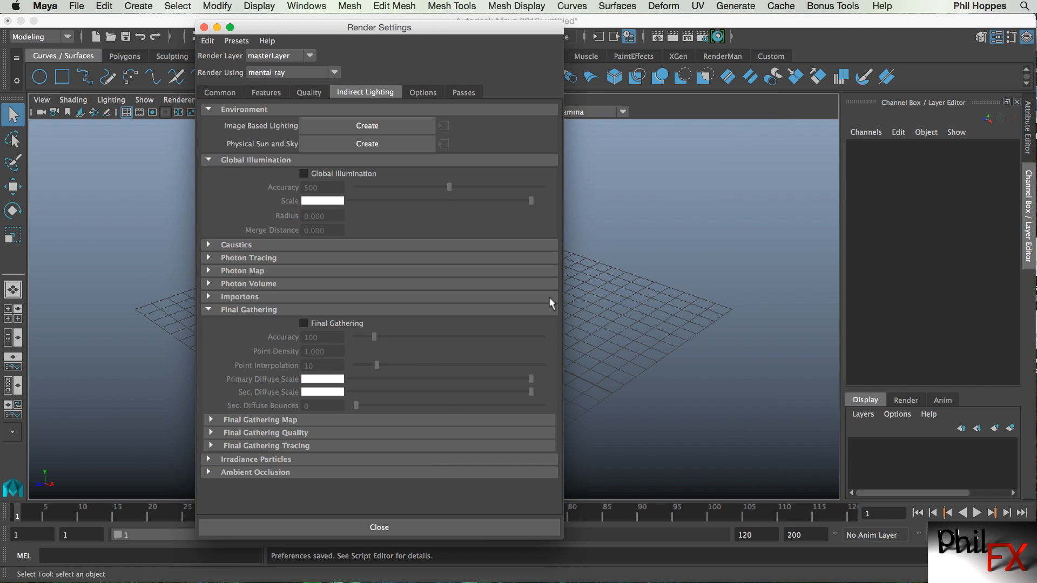
View the Passes tab of Render Settings, then close the window.
click(466, 93)
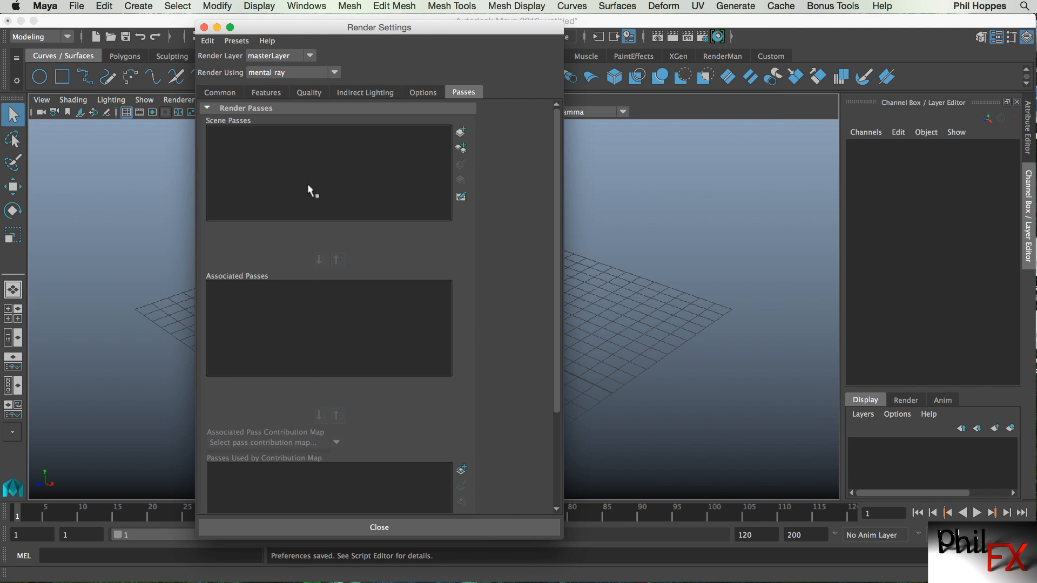
click(204, 28)
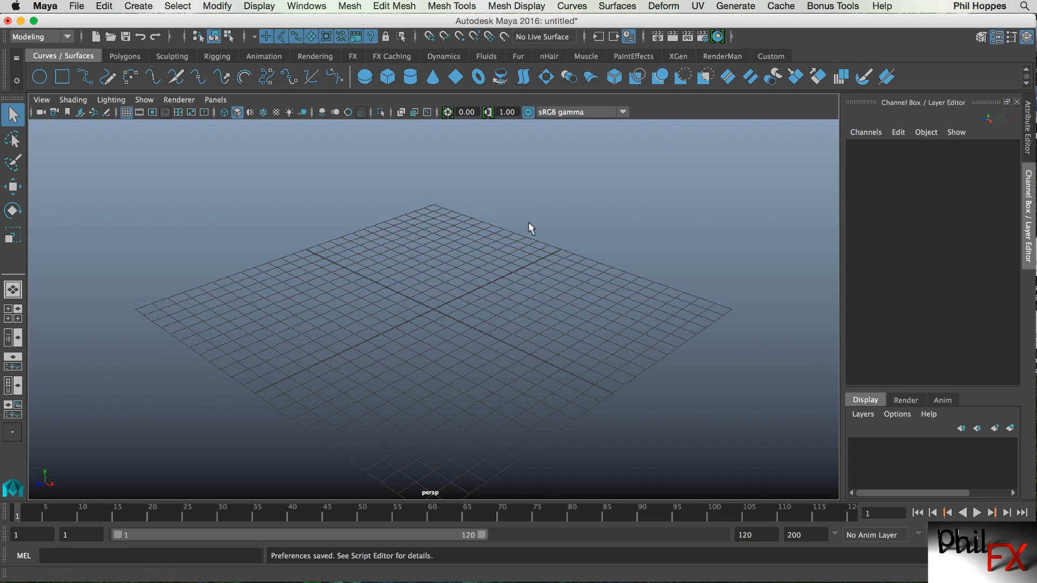
Open the Hypershade and reposition and resize its window.
click(719, 38)
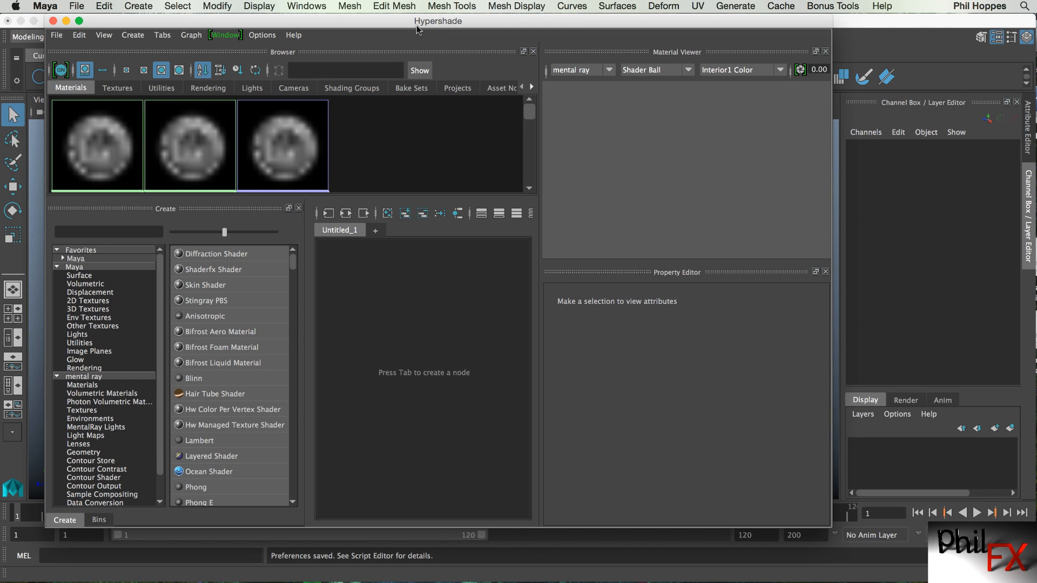
drag(413, 25, 386, 36)
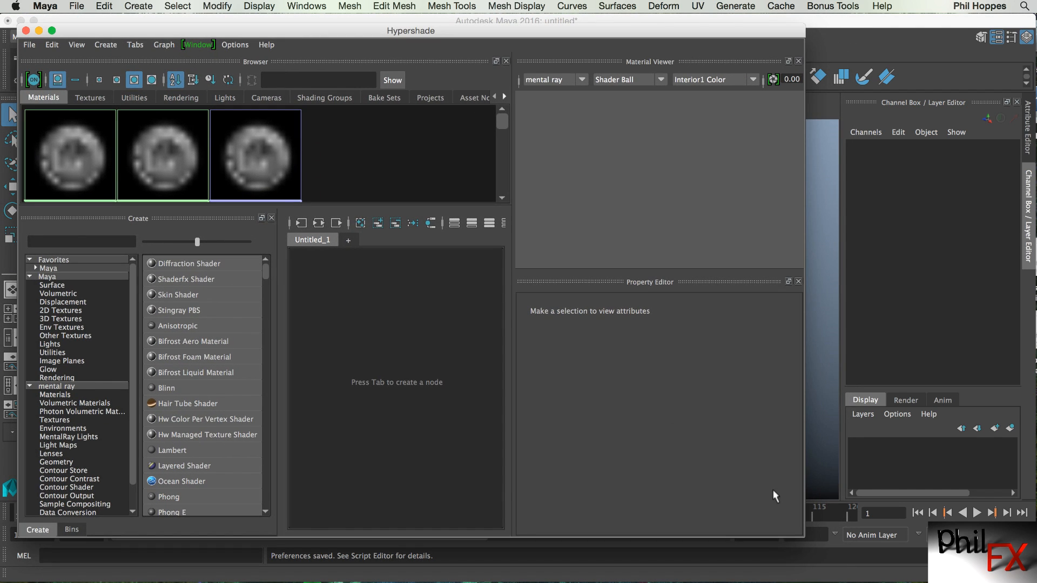
drag(801, 537, 977, 570)
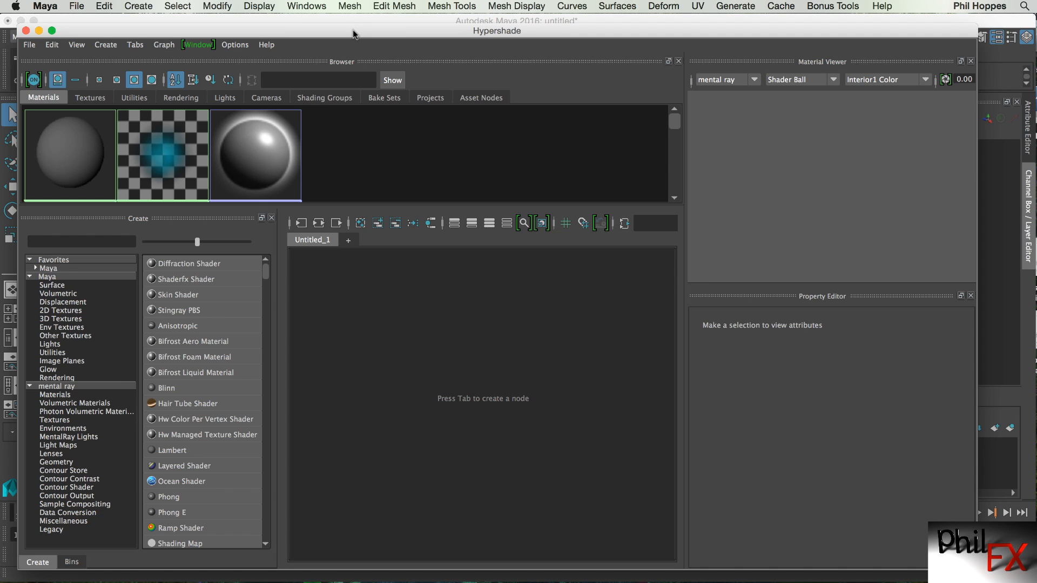
drag(354, 33, 354, 31)
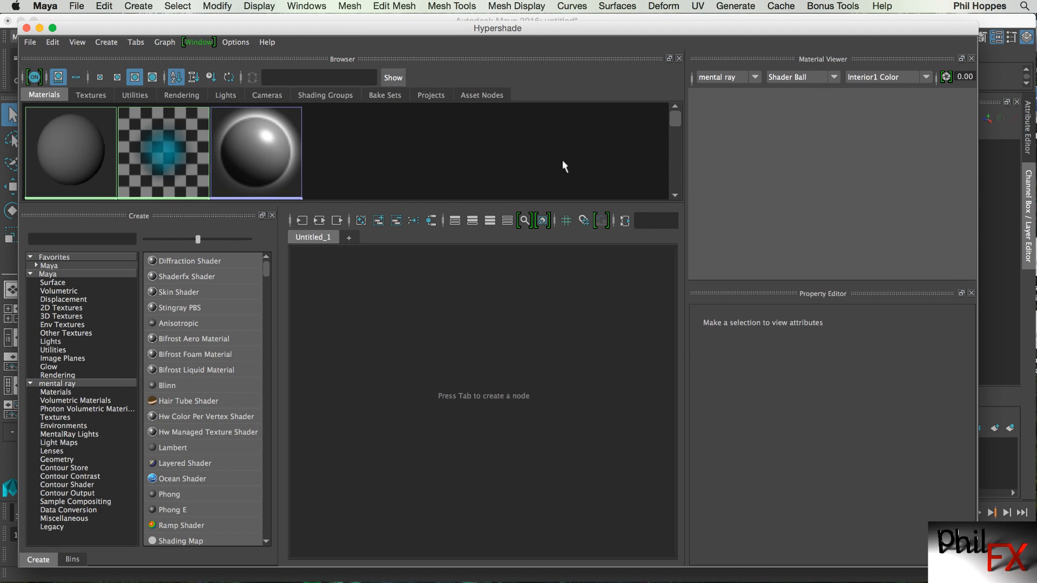
Browse the Materials, Textures and Utilities tabs of the Hypershade browser.
click(85, 94)
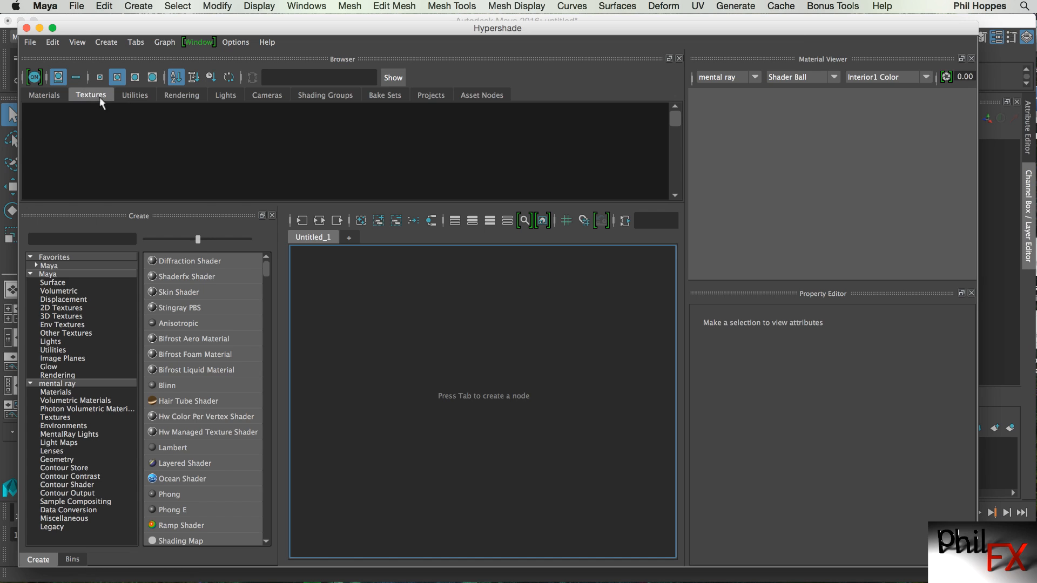
click(50, 96)
click(81, 97)
click(132, 97)
click(44, 95)
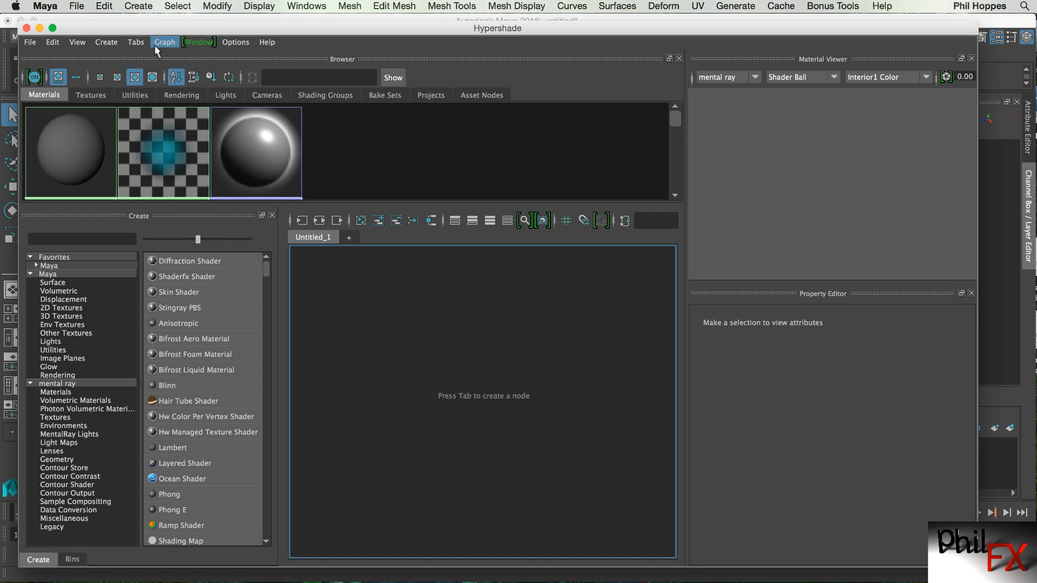
Create a Phong material and move its node and shading group node up in the graph.
click(100, 43)
mouse_move(108, 67)
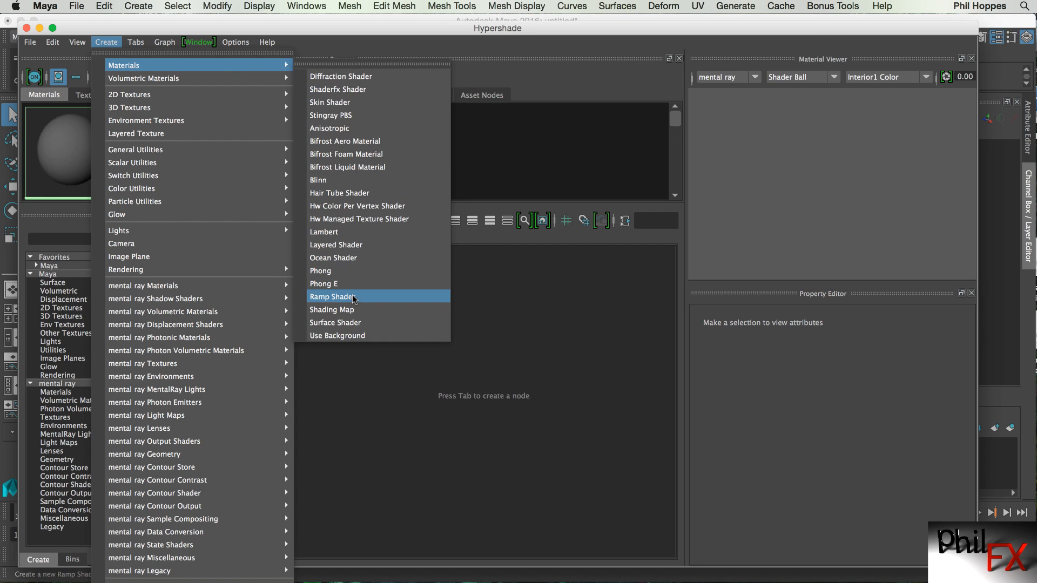
click(329, 272)
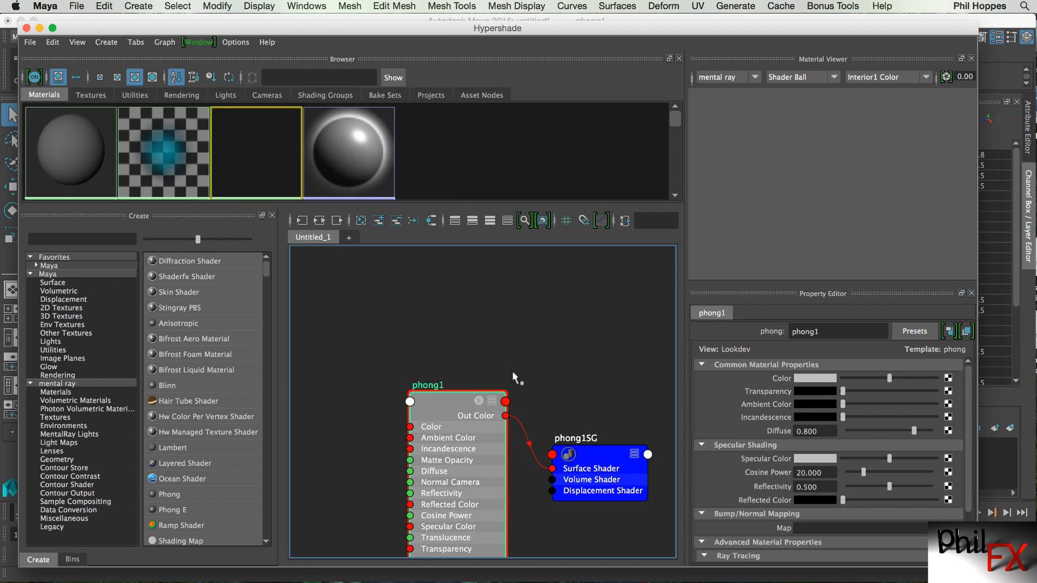
drag(452, 397, 433, 329)
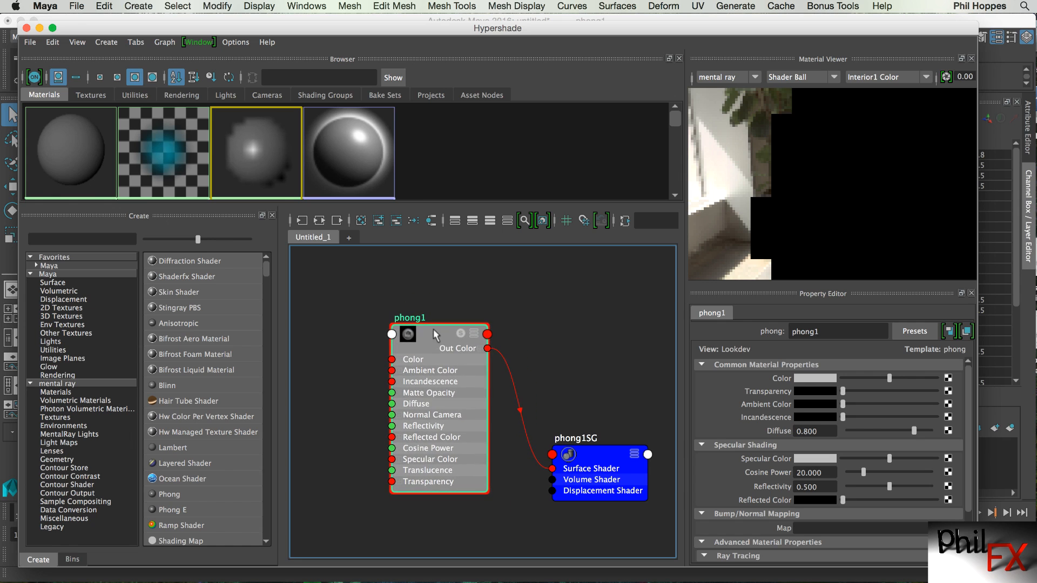
drag(595, 454, 580, 360)
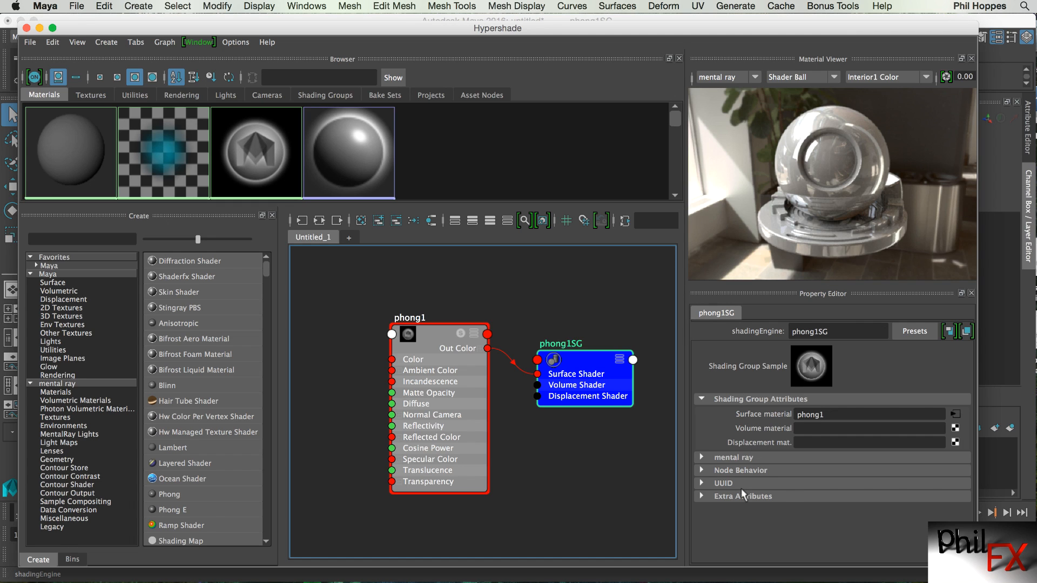
Set the phong1 material's color to red.
click(440, 335)
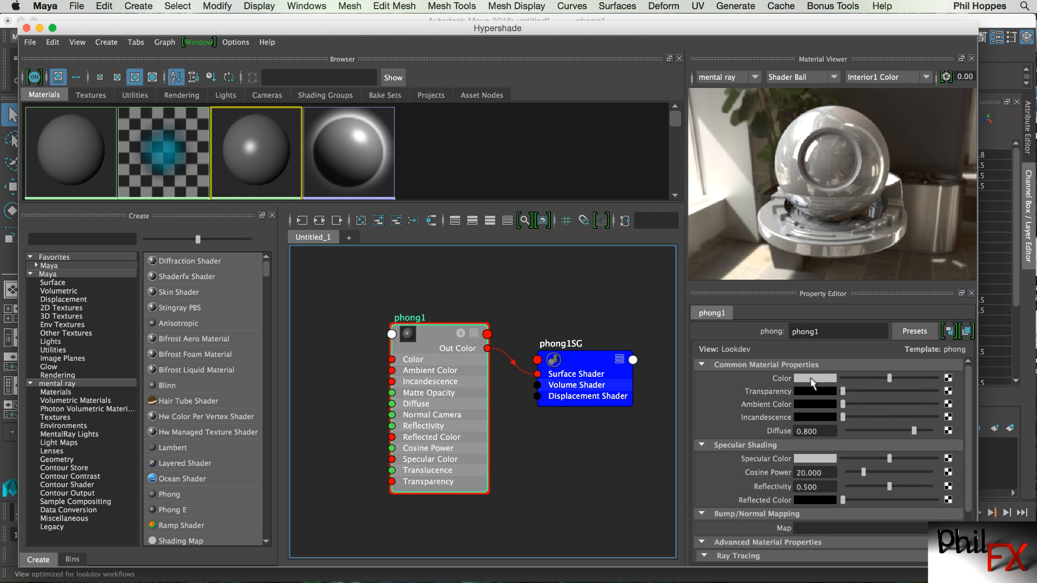
click(813, 379)
click(762, 344)
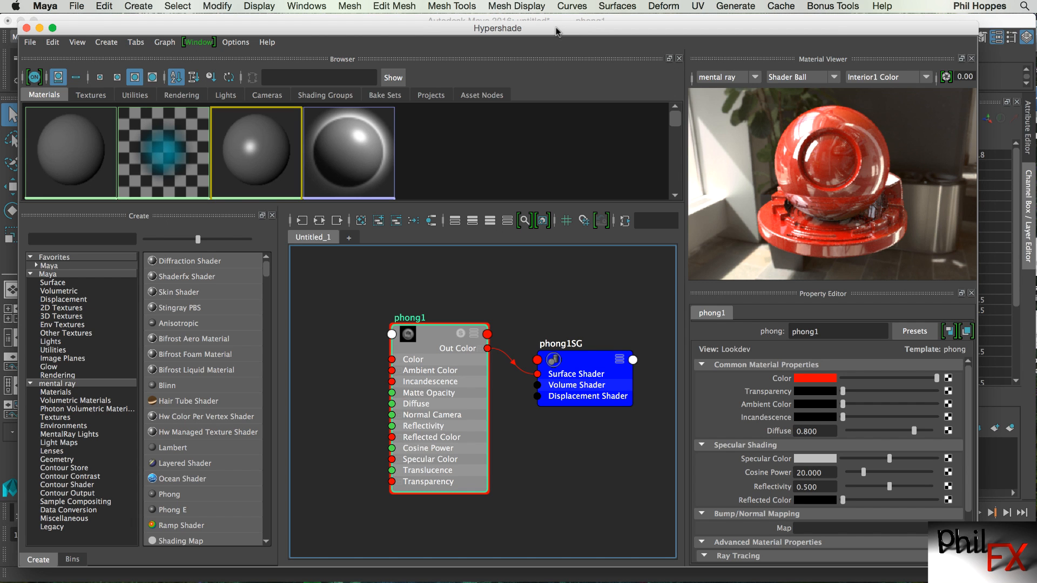
Minimize the Hypershade and create a polygon sphere with a radius of 4.
click(38, 28)
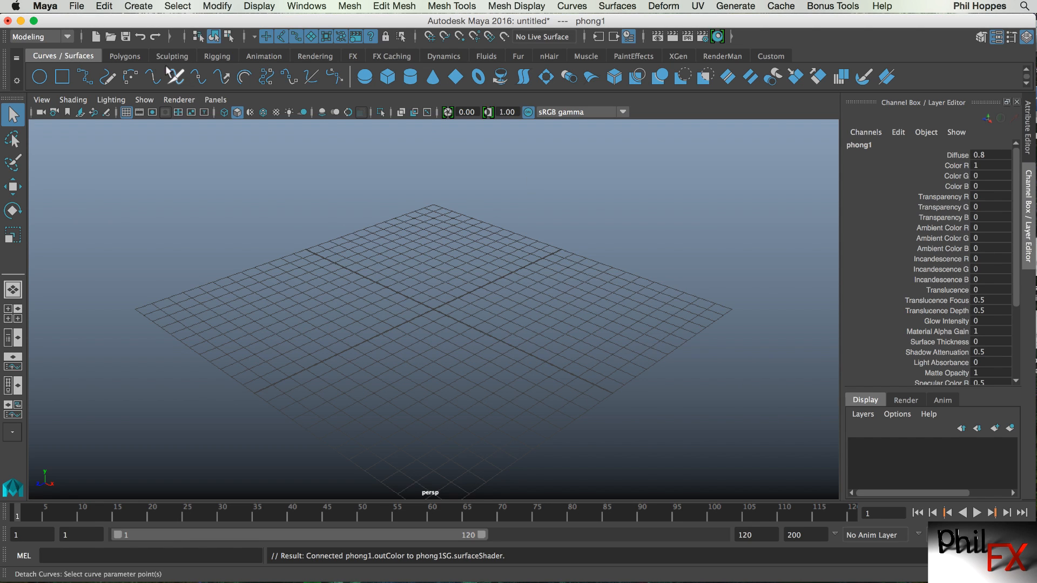
click(134, 57)
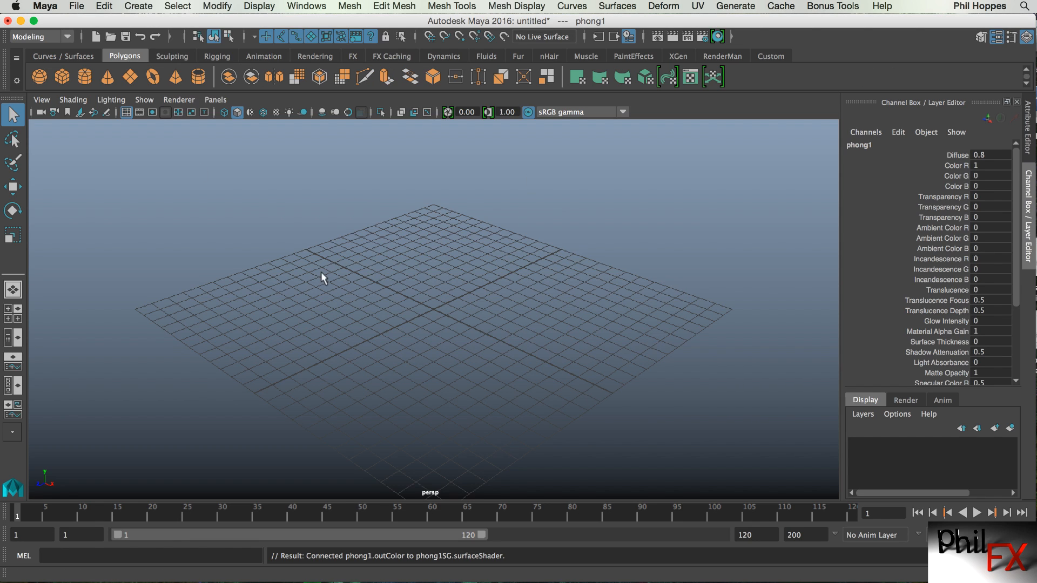
click(42, 80)
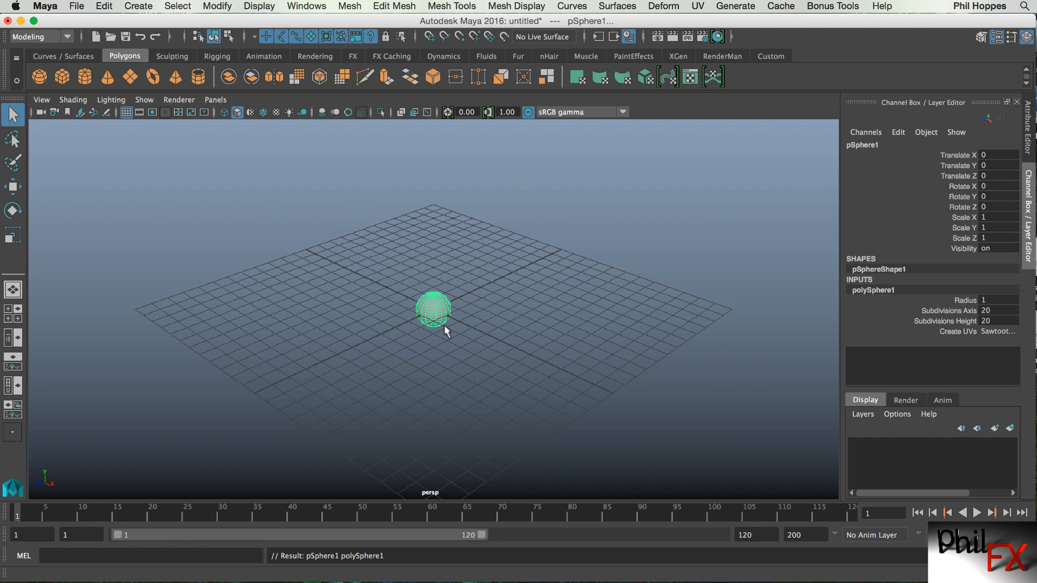
click(987, 300)
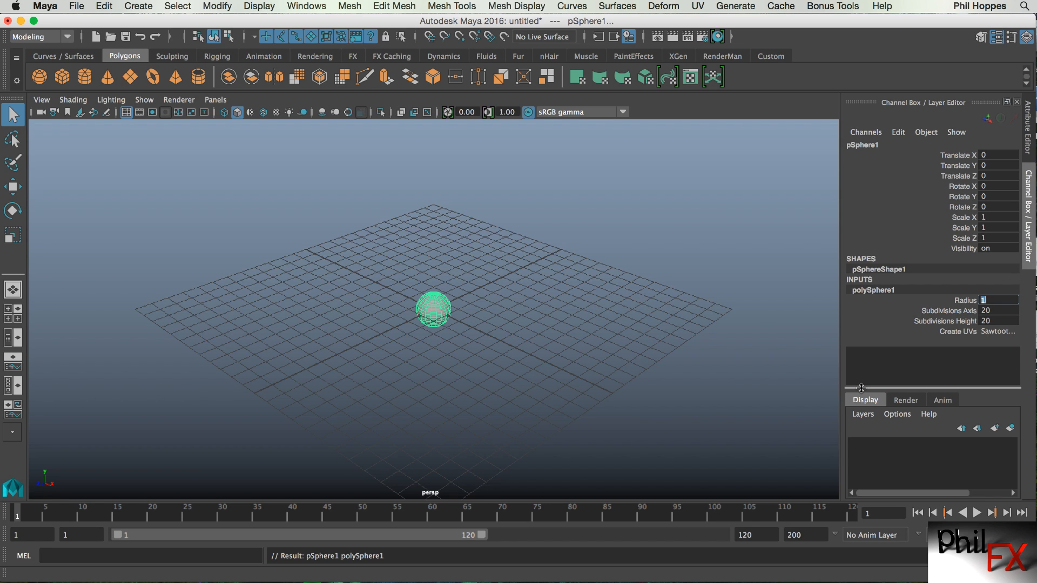
text(4)
key(Return)
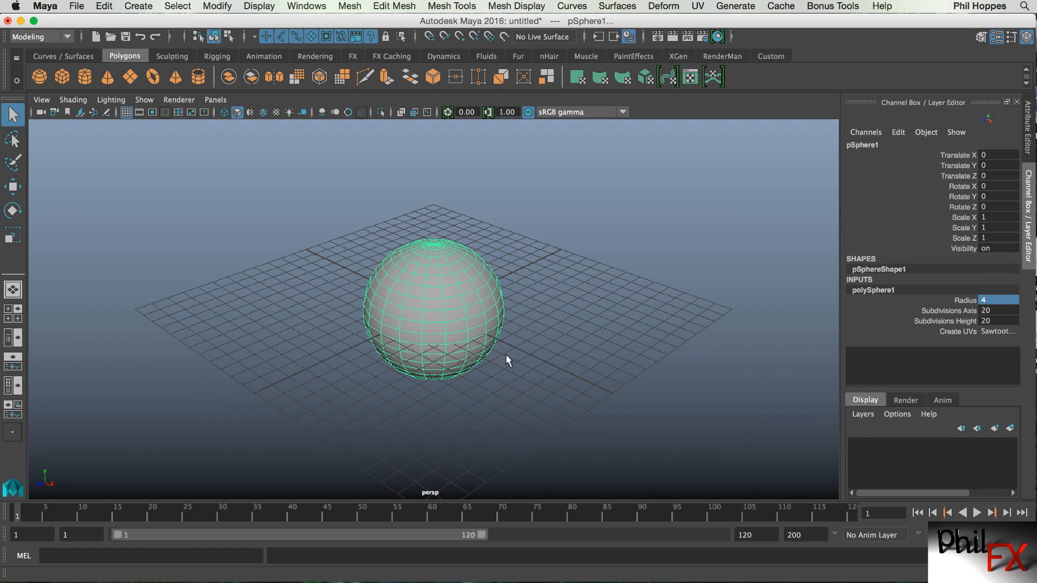
Open the sphere's material attributes in the Hypershade and select the phong1 material node.
right_click(434, 273)
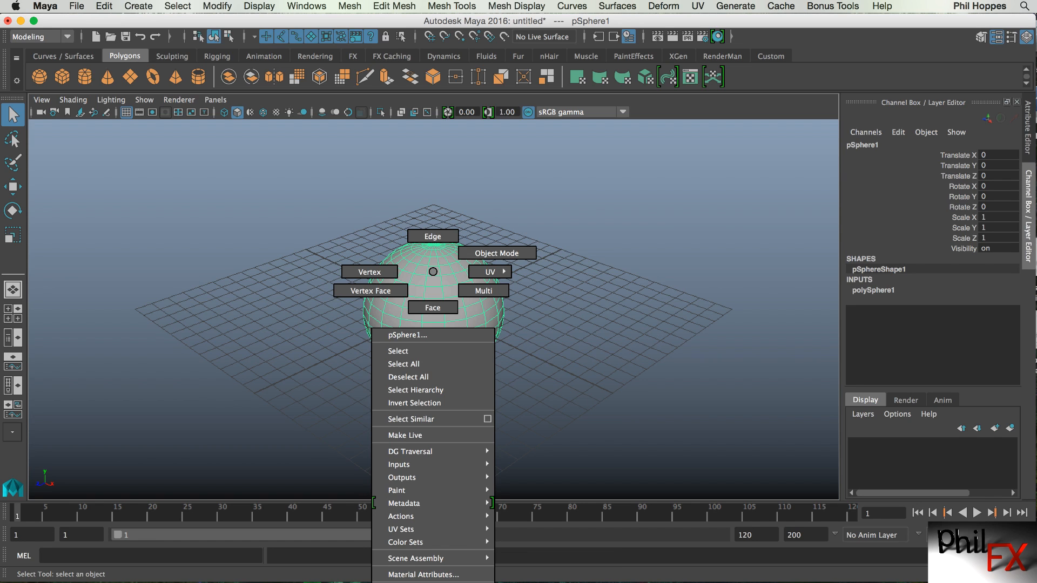
right_drag(433, 582, 532, 582)
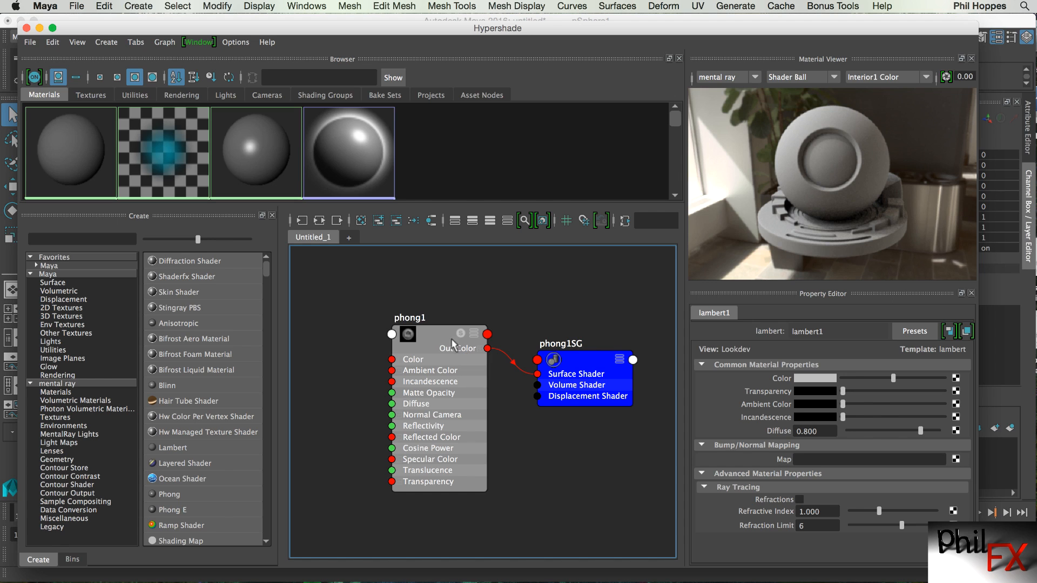
click(437, 336)
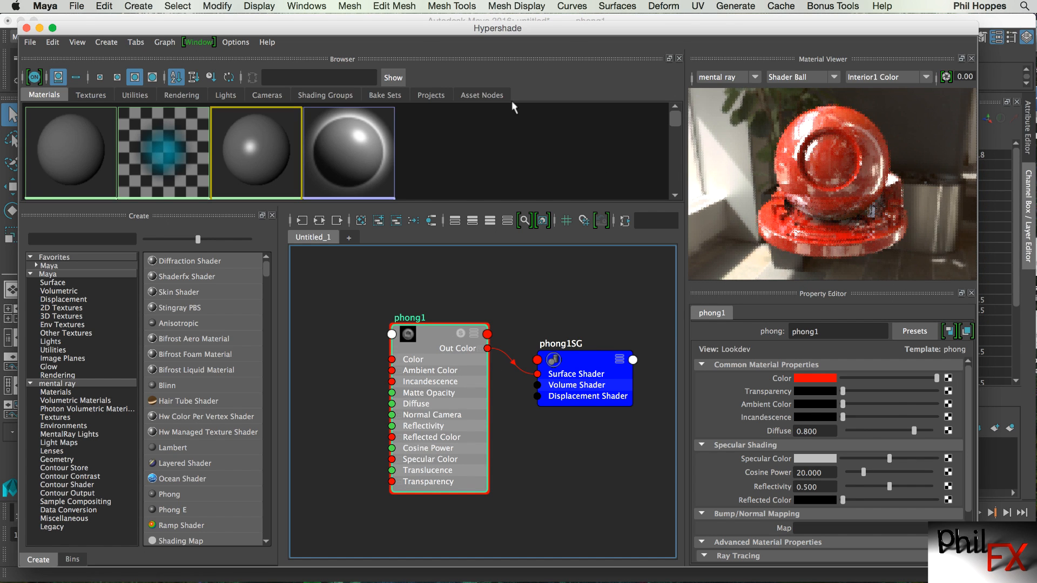
Add a Viewport panel to the Hypershade, dock it beside the browser and resize the panels.
click(198, 45)
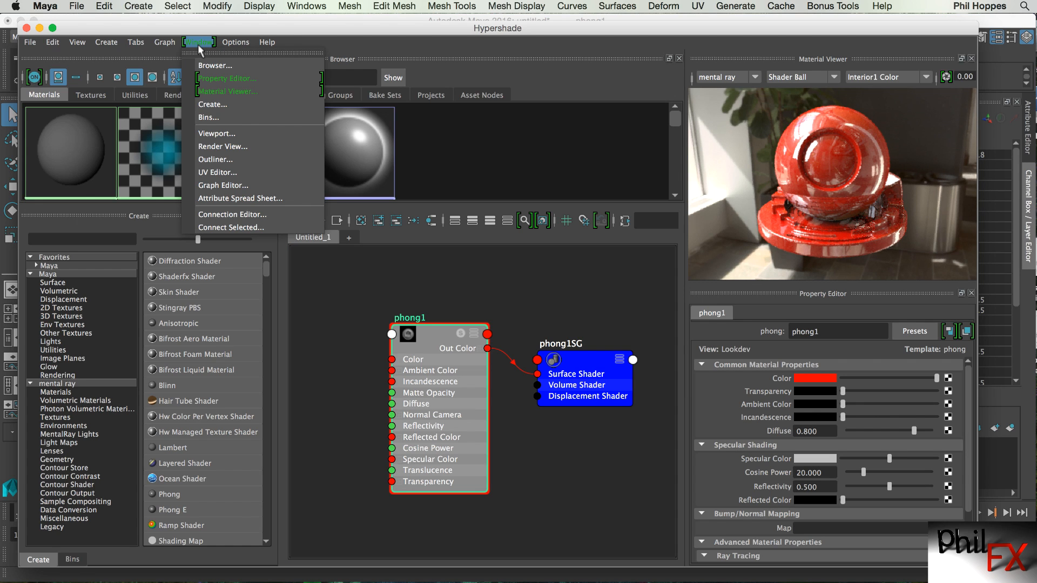
click(216, 134)
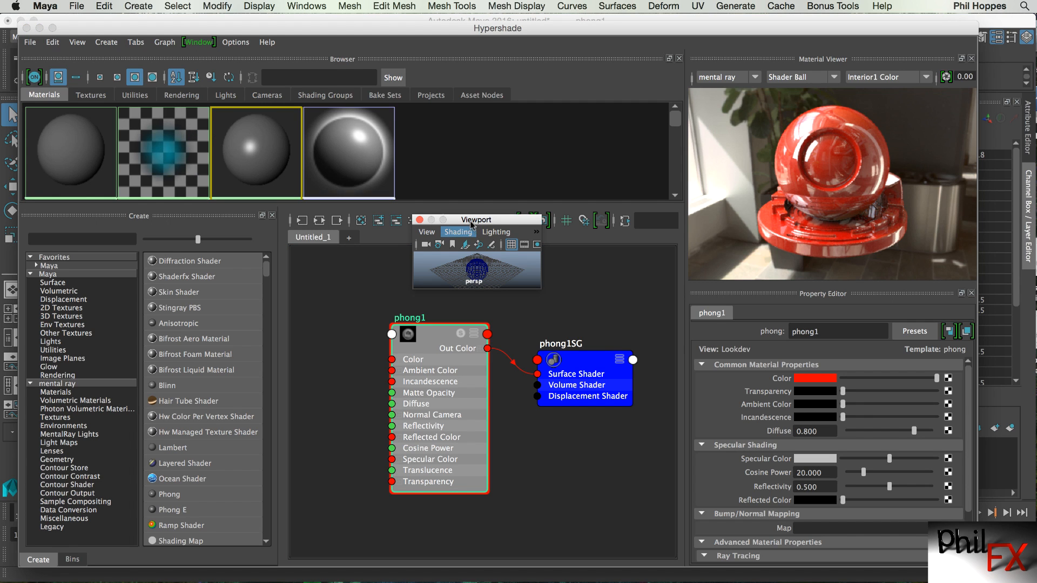
drag(470, 217, 676, 99)
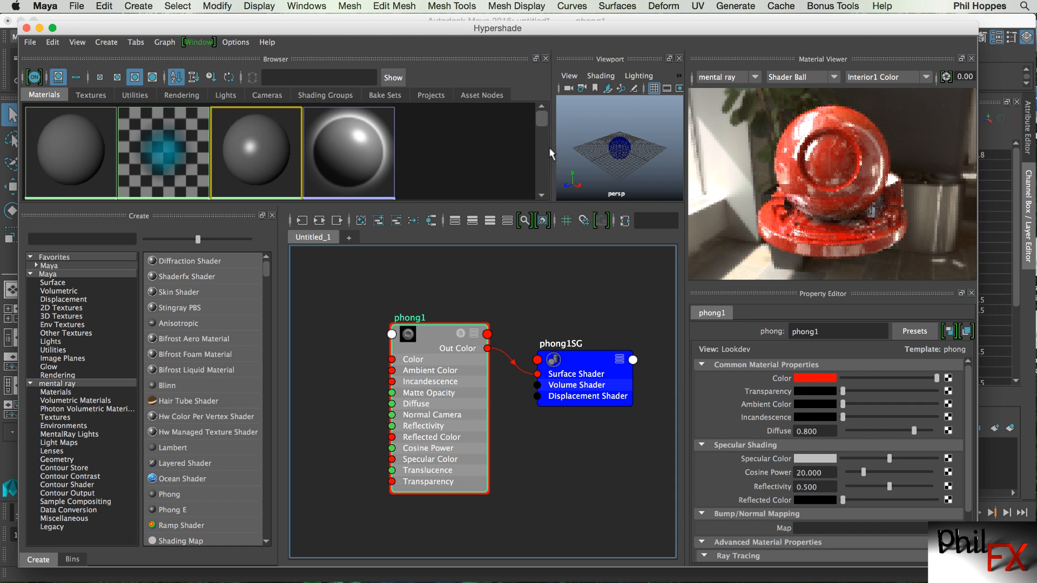
drag(464, 150, 359, 153)
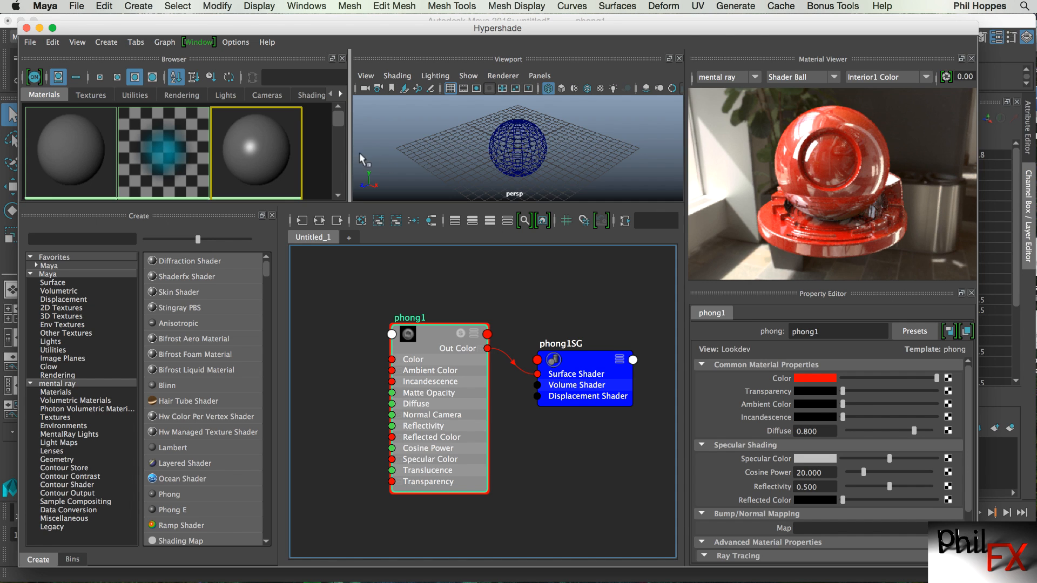
drag(505, 205, 492, 255)
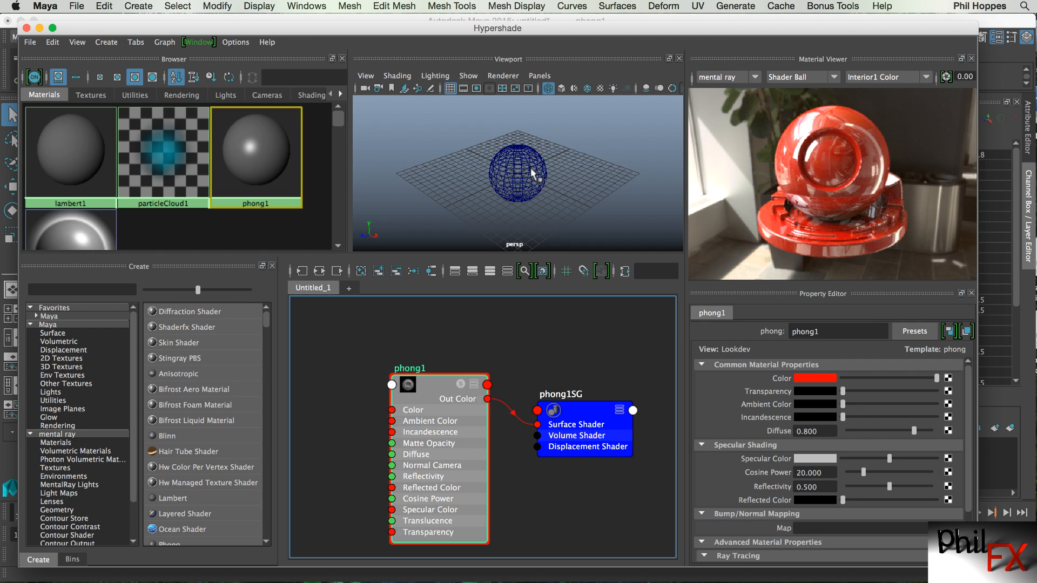
Display the sphere in shaded mode with textures in the Hypershade viewport.
click(579, 146)
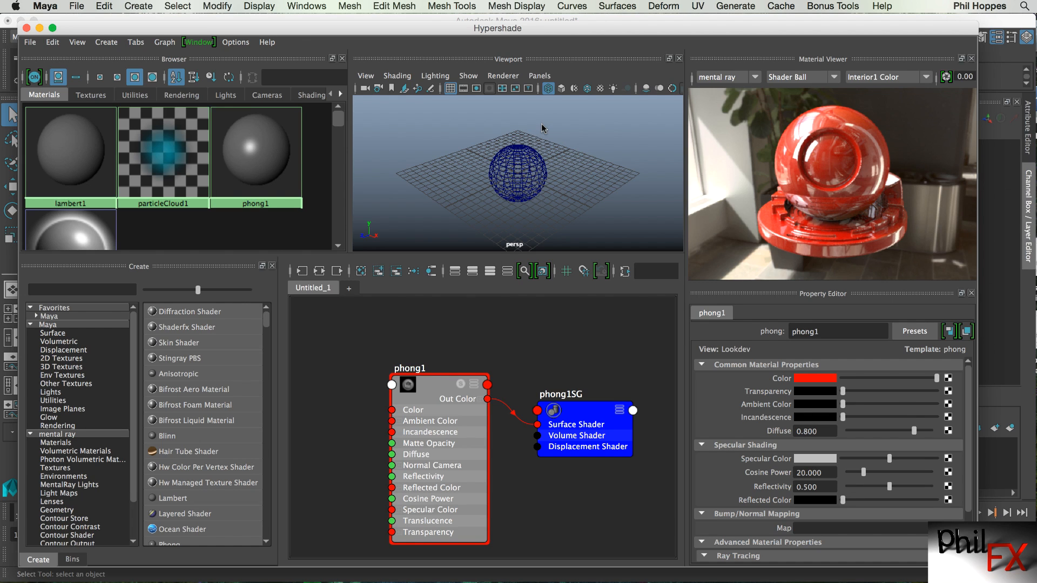
key(6)
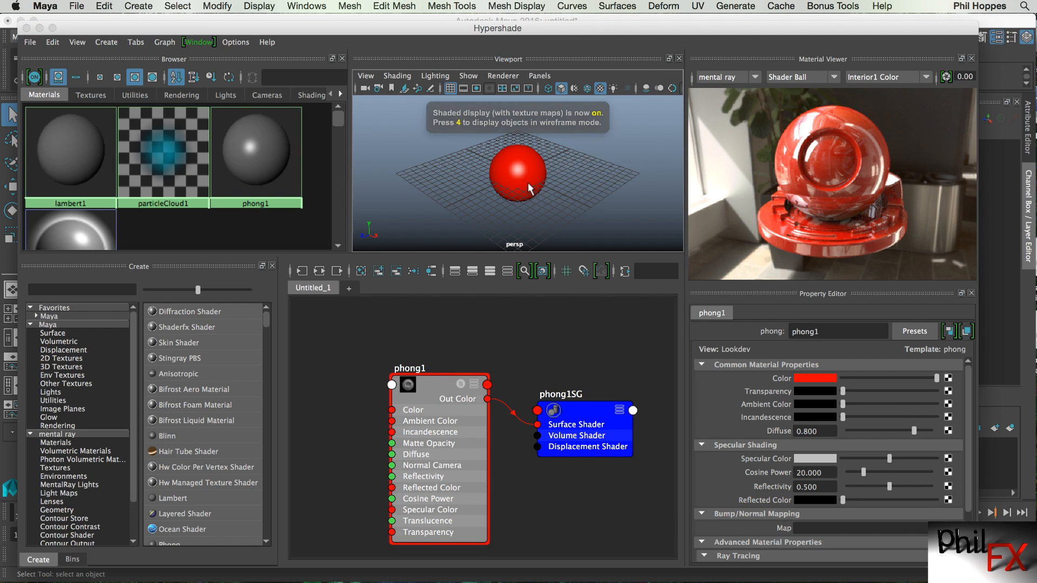
scroll(528, 183, up, 5)
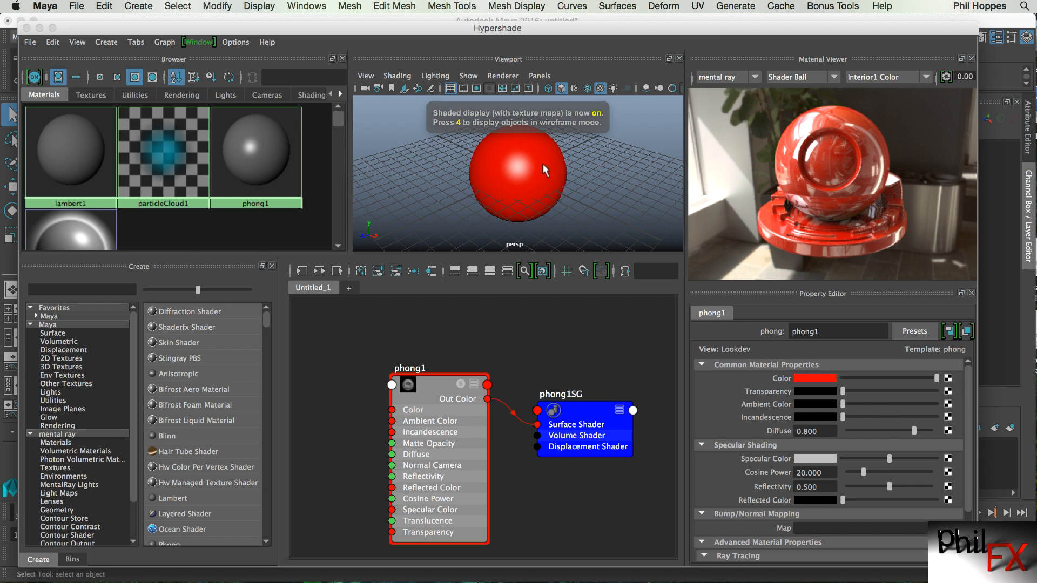
Restore the Hypershade window, move and enlarge it, and nudge the phong1 node in the graph.
click(40, 28)
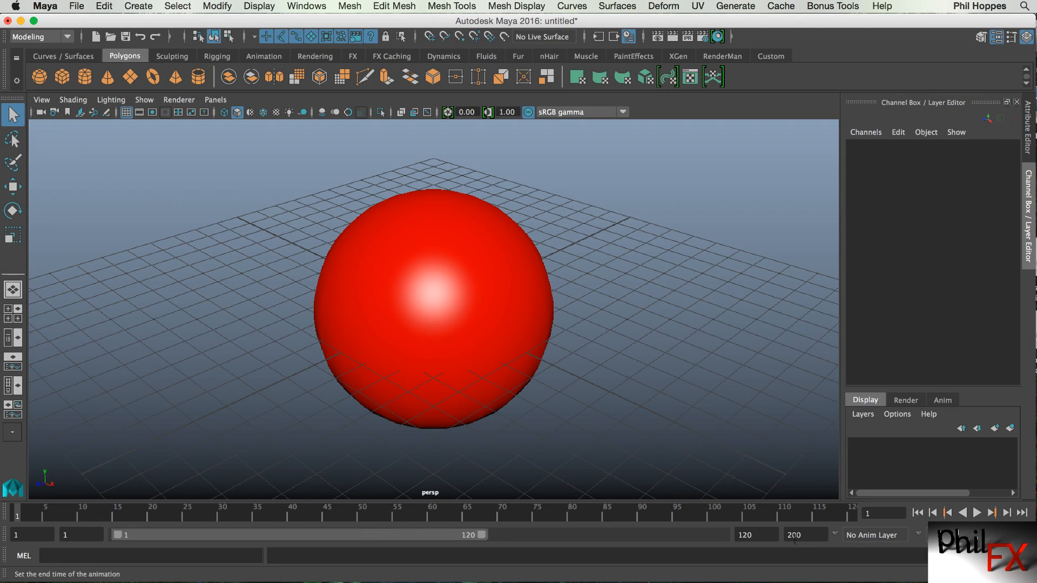
click(964, 576)
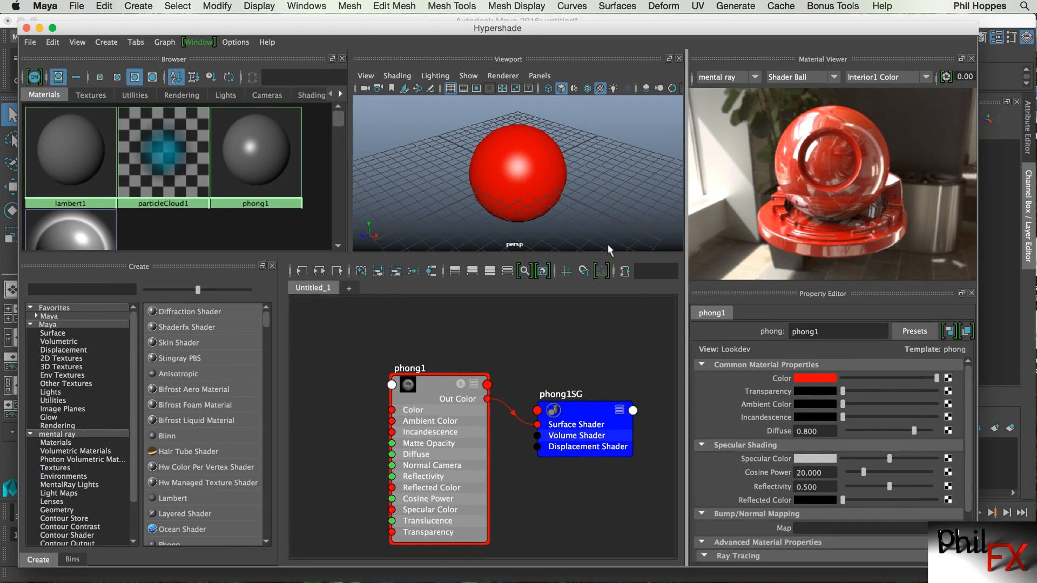
drag(265, 27, 249, 23)
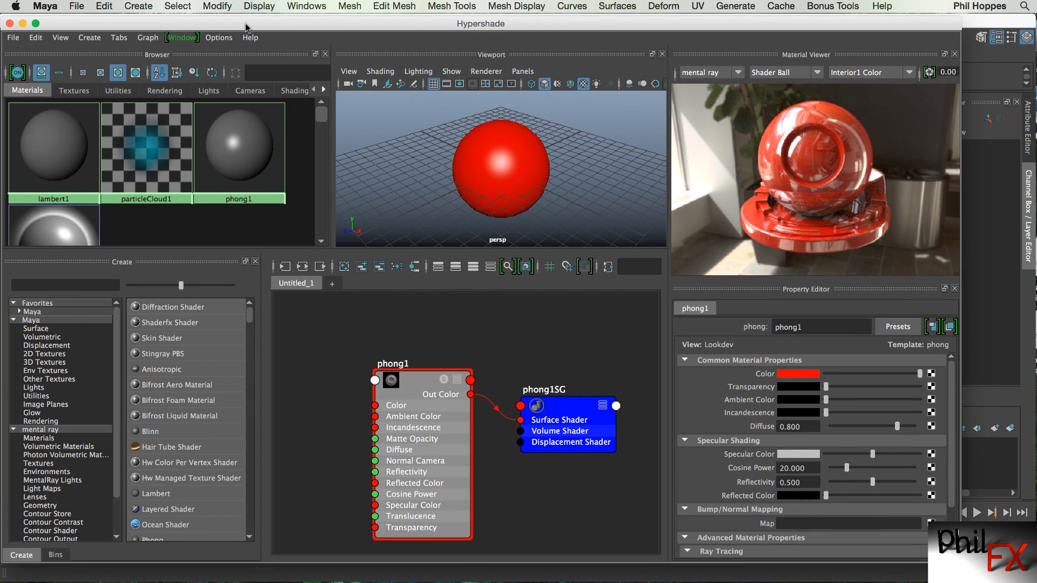
drag(961, 563, 1032, 580)
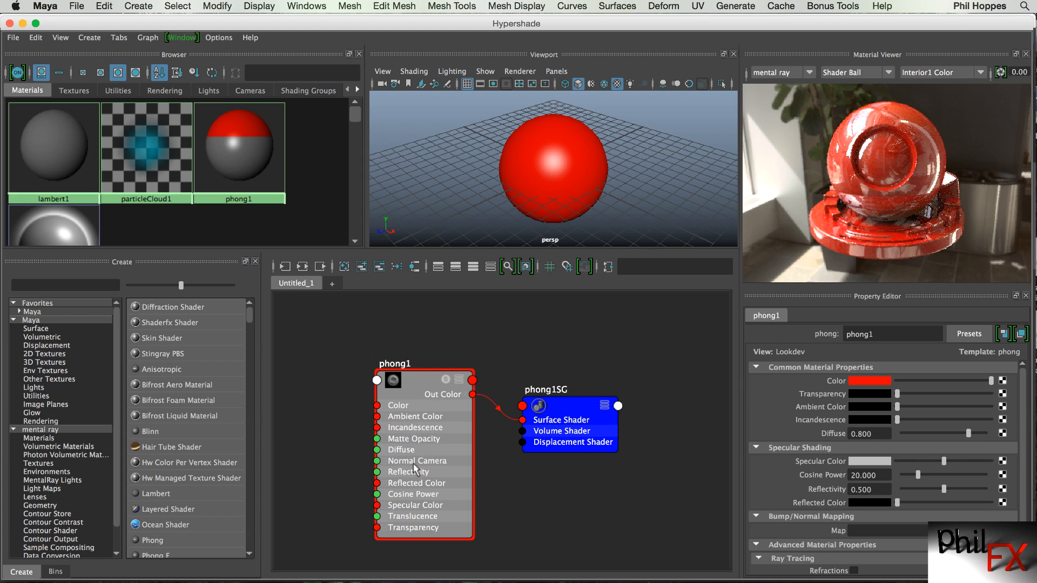
drag(424, 367, 434, 349)
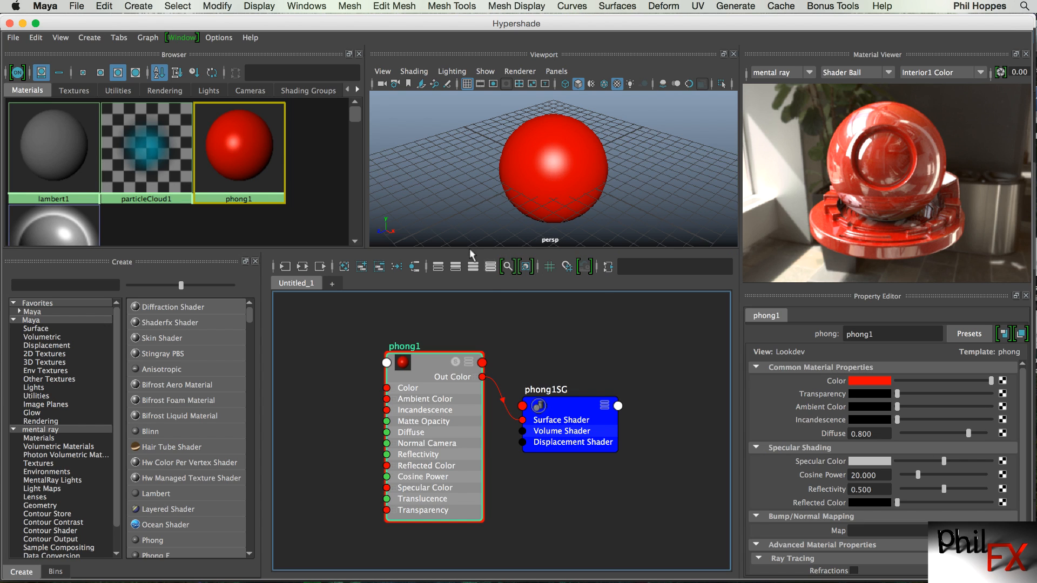
Close the Hypershade and delete the red sphere from the scene.
click(9, 23)
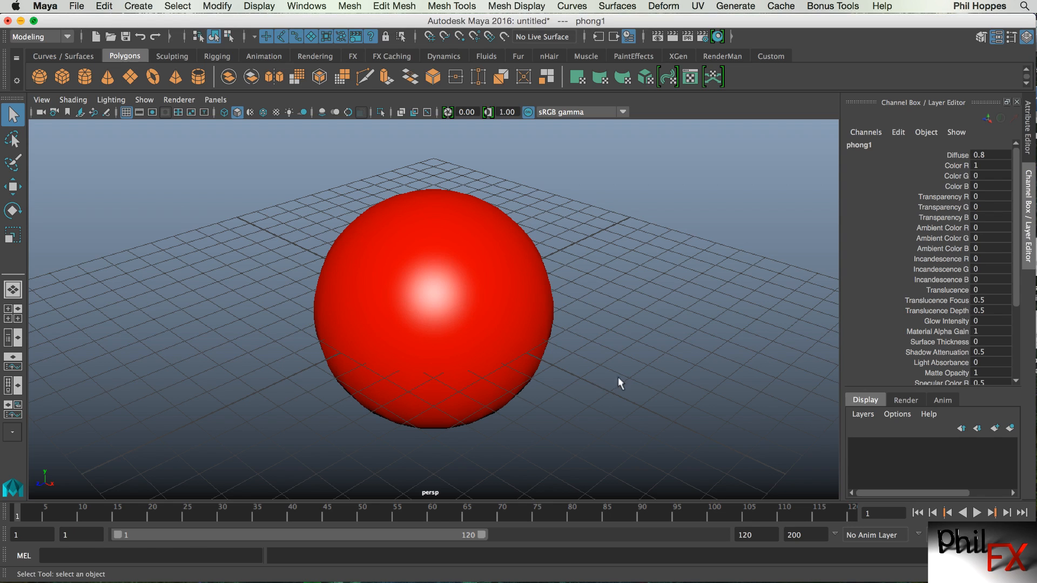
click(491, 290)
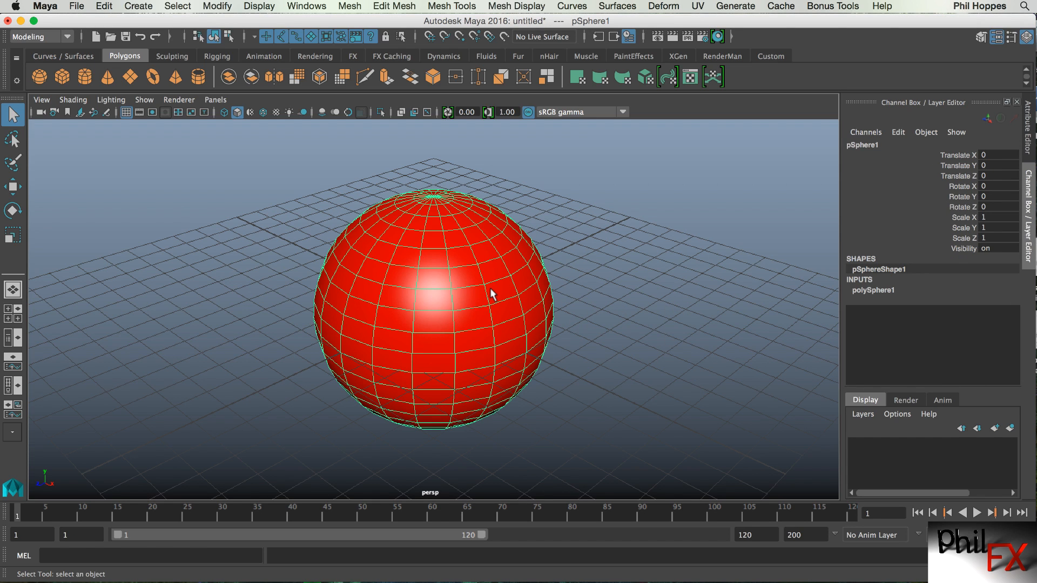
key(Delete)
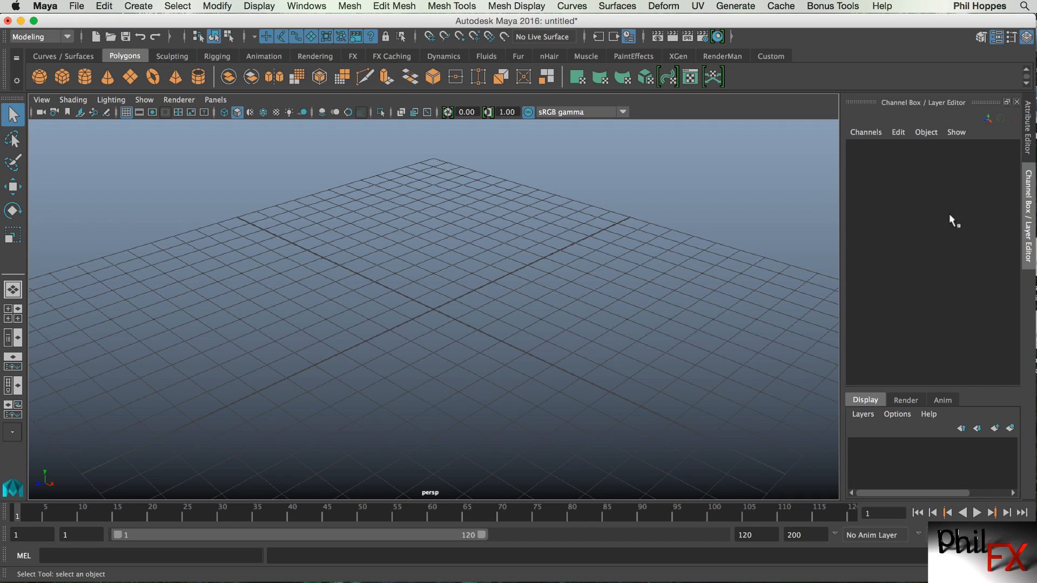
Open the Modeling Toolkit panel, scroll through its options, and widen the panel.
click(980, 38)
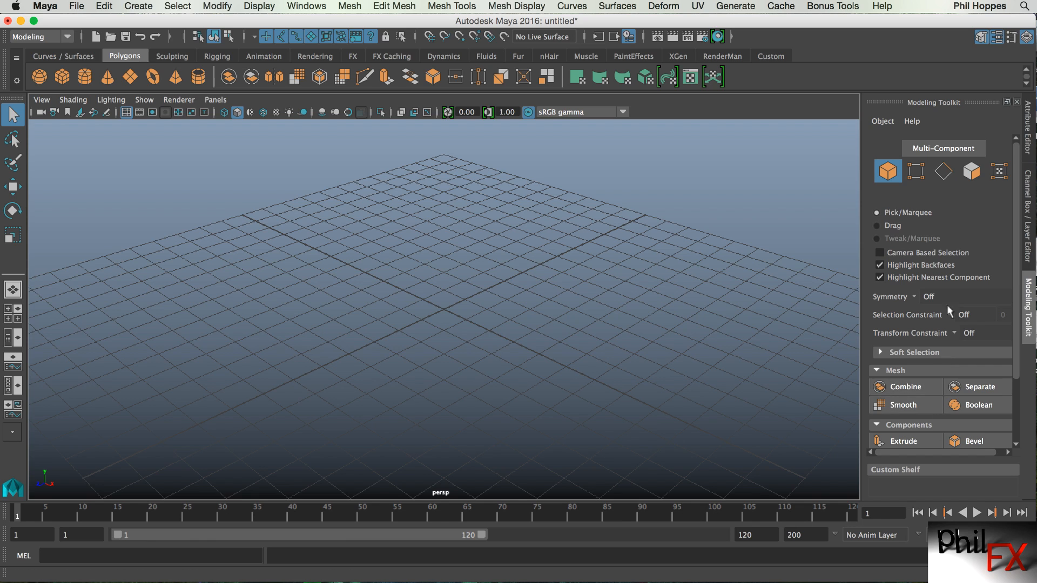
scroll(1011, 272, down, 2)
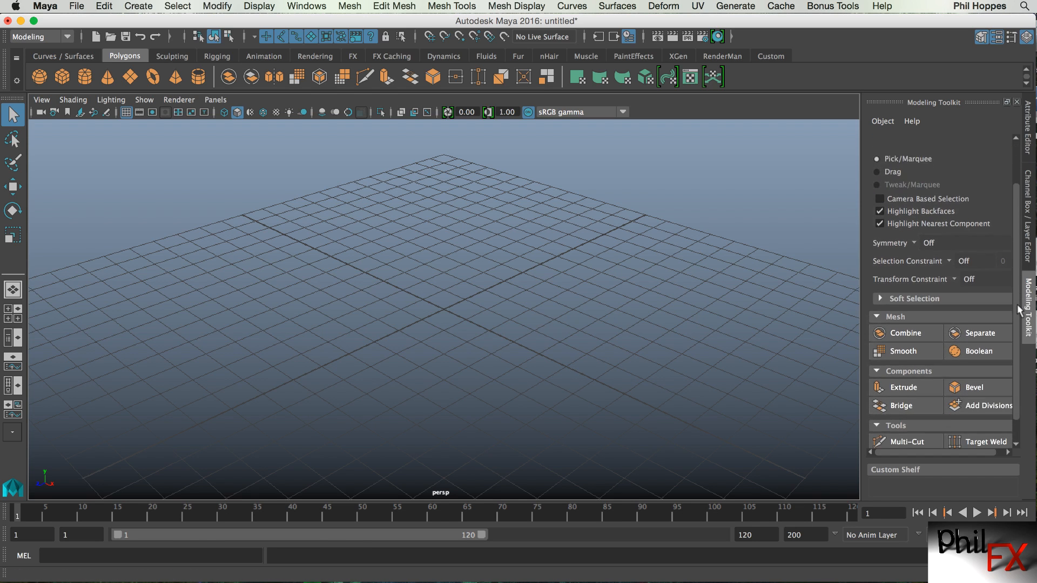
scroll(1010, 264, up, 2)
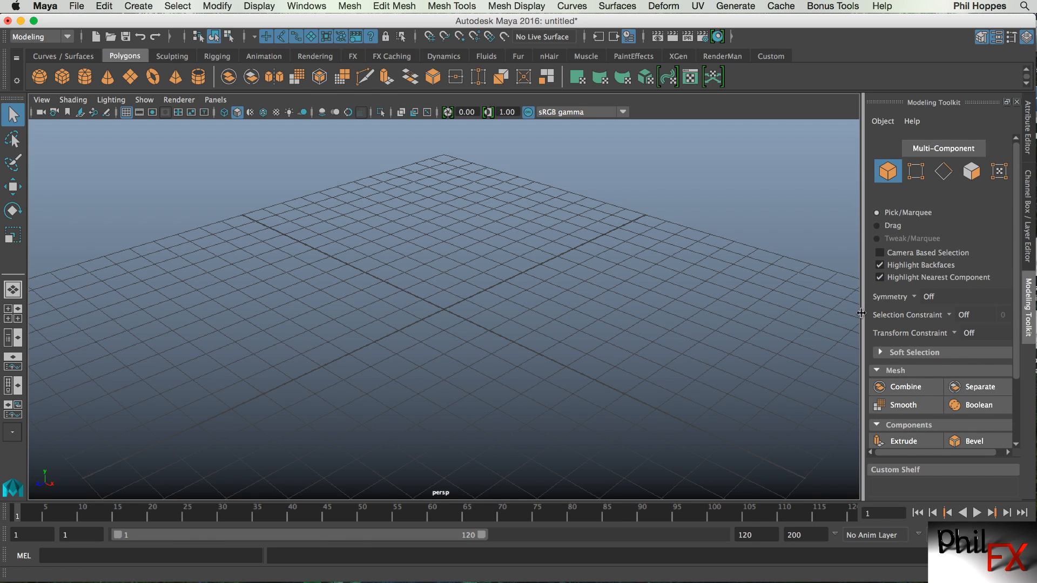
drag(863, 310, 844, 312)
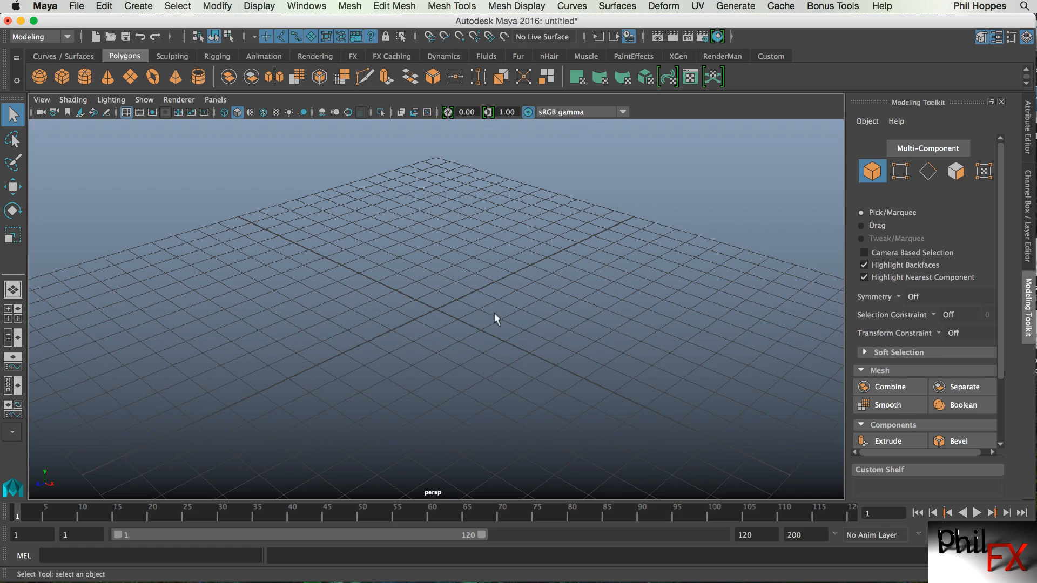
Create a polygon cube at the origin and set its scale to 5 on all three axes.
alt+right_drag(494, 313, 268, 323)
alt+middle_drag(391, 337, 400, 278)
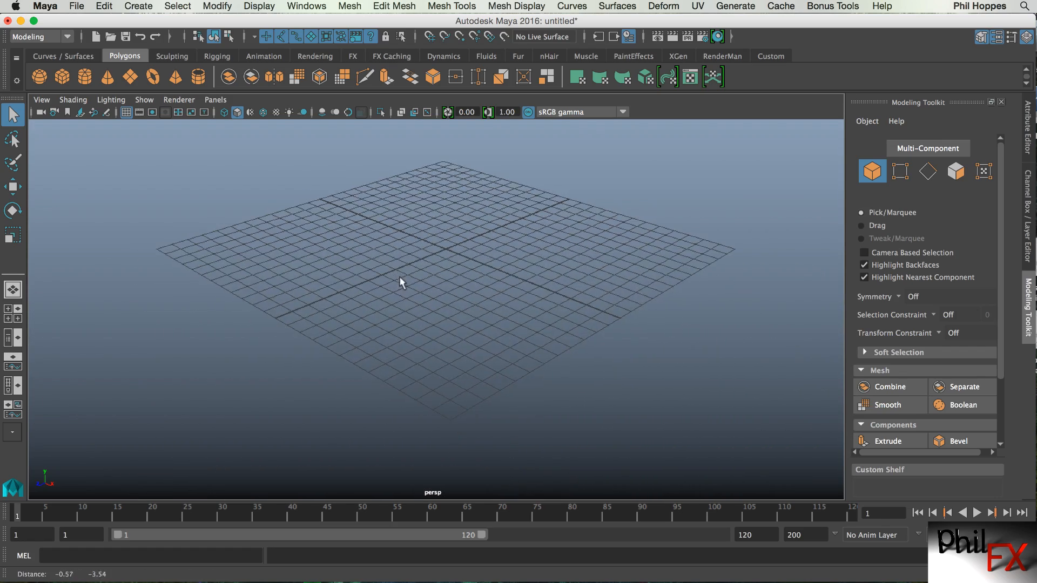
mouse_move(400, 277)
alt+mouse_down()
mouse_move(395, 304)
mouse_move(405, 291)
alt+mouse_up()
alt+middle_drag(406, 291, 380, 331)
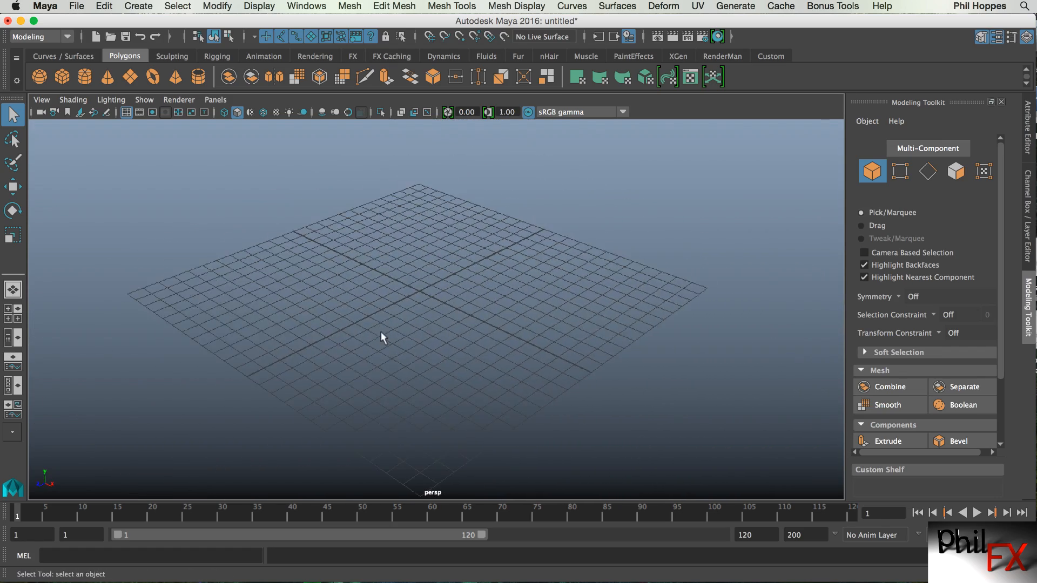
alt+right_drag(381, 331, 447, 322)
alt+drag(414, 318, 415, 326)
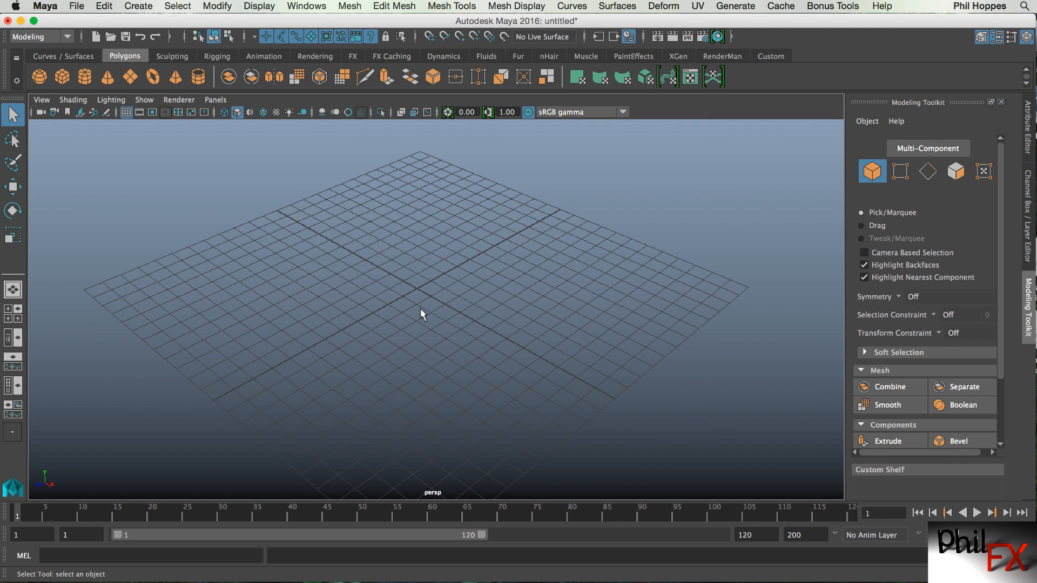
click(61, 77)
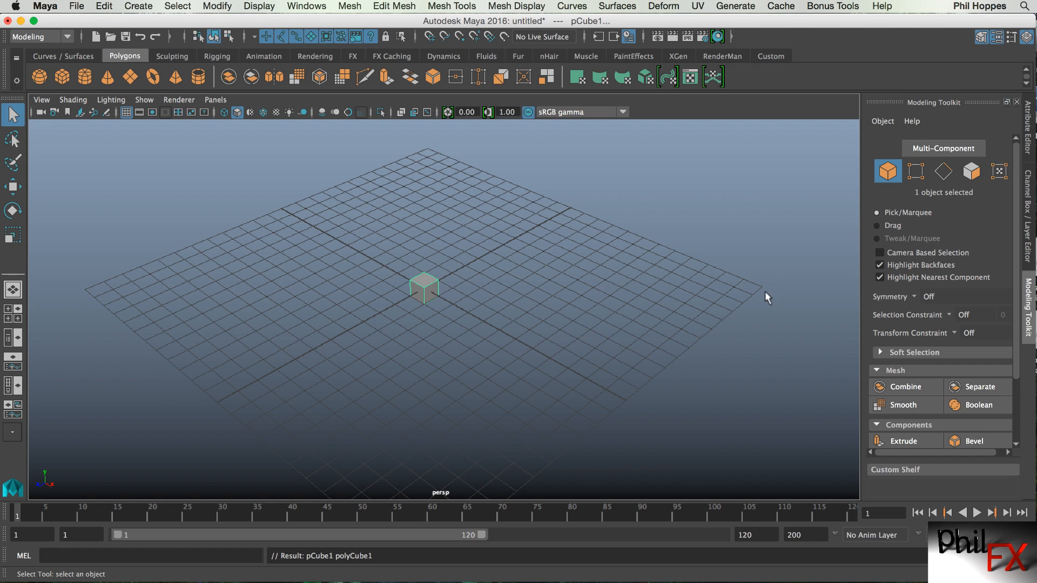
click(1028, 233)
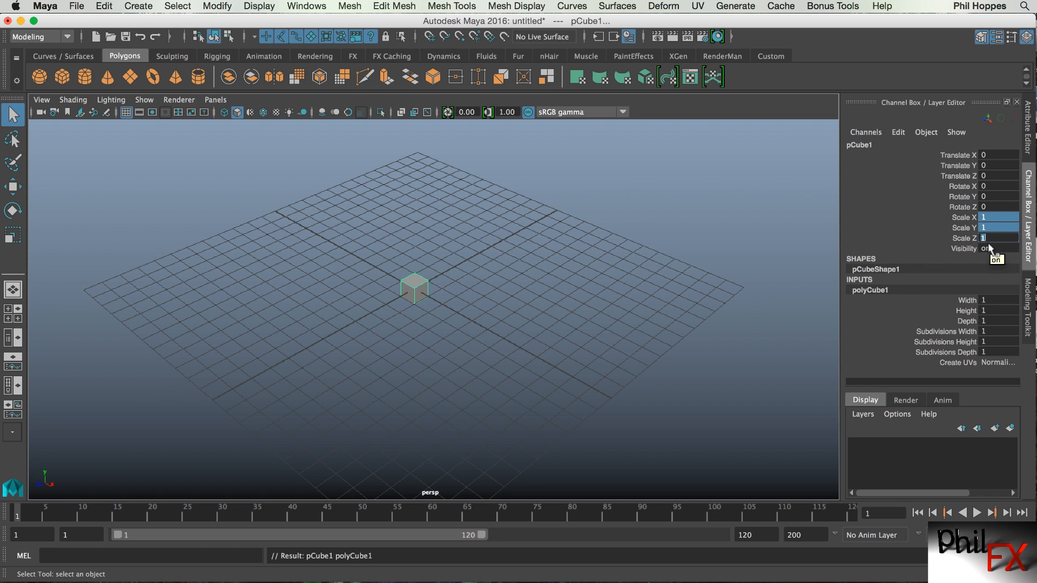
key(Return)
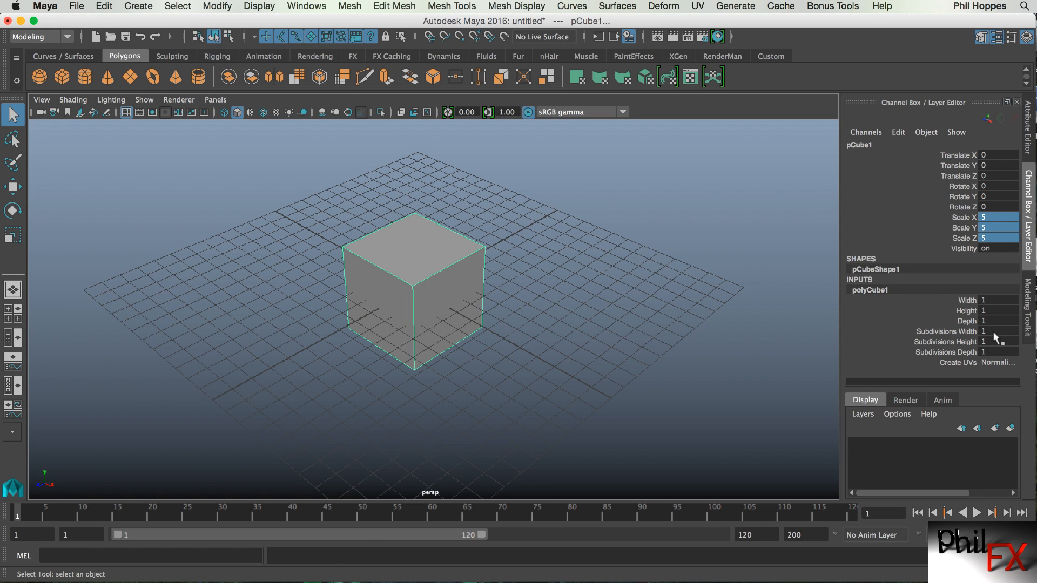
Set the cube's subdivisions width, height and depth to 20.
drag(993, 333, 992, 348)
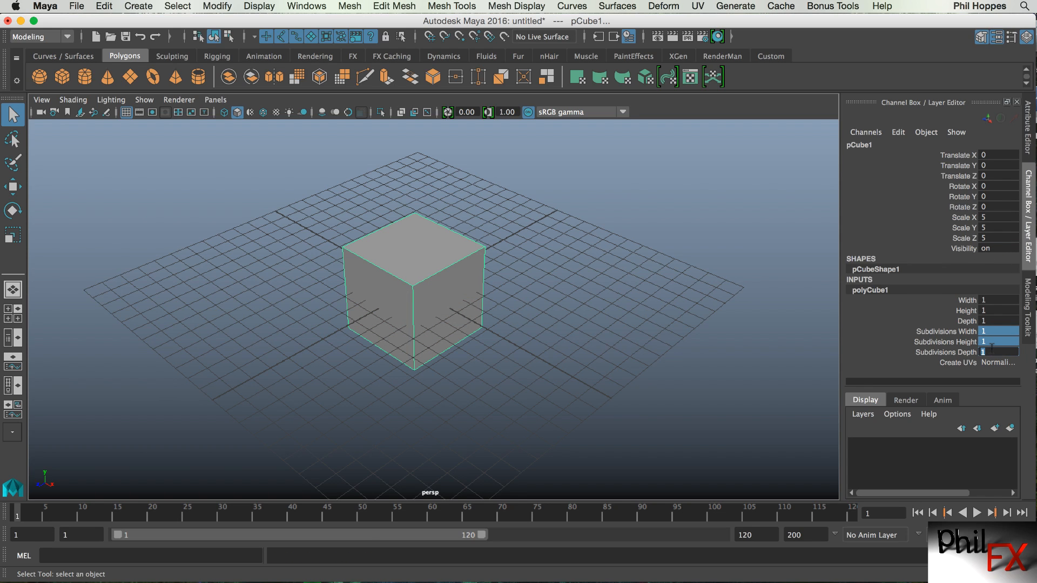
text(20)
key(Return)
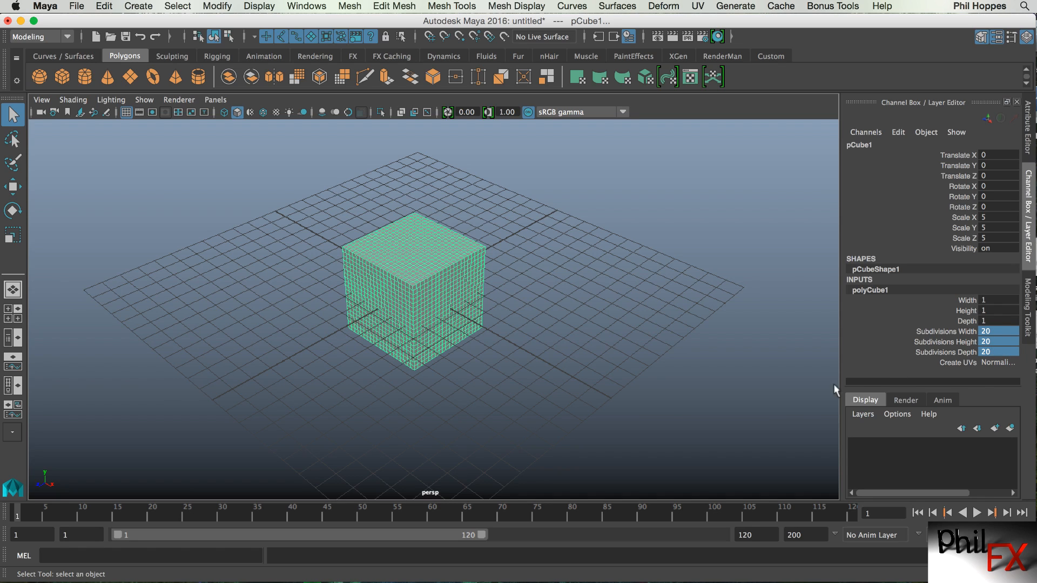
Return to the Modeling Toolkit and expand its Soft Selection section.
alt+drag(451, 326, 452, 326)
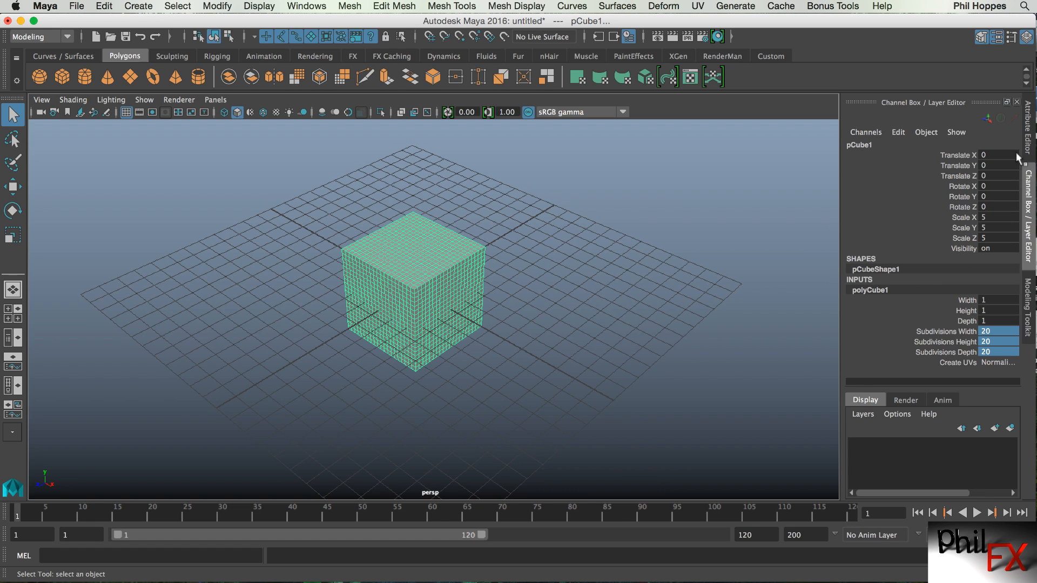
click(1030, 309)
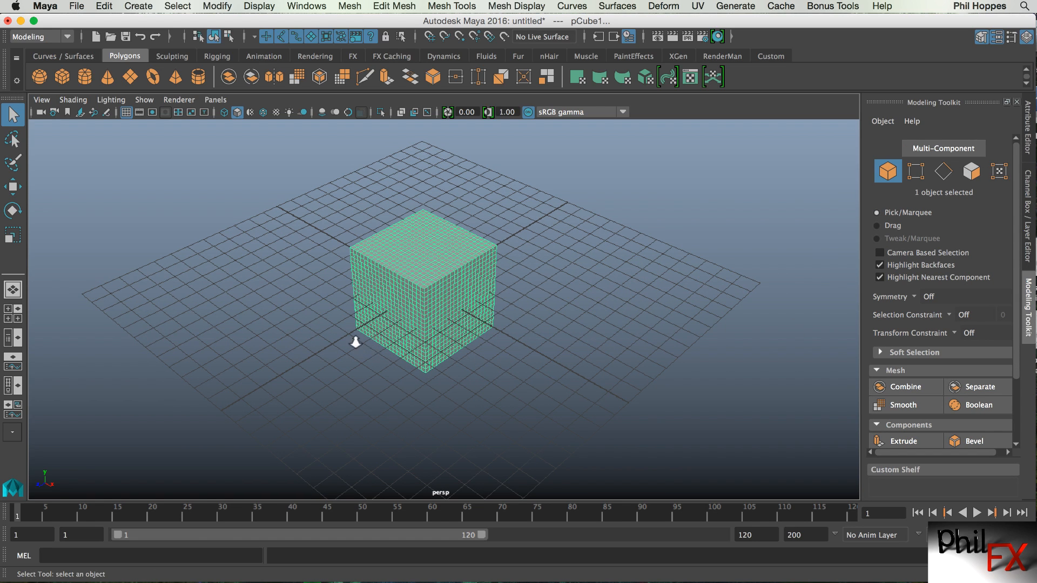
alt+right_drag(355, 342, 590, 317)
alt+drag(466, 334, 491, 322)
alt+middle_drag(492, 320, 474, 335)
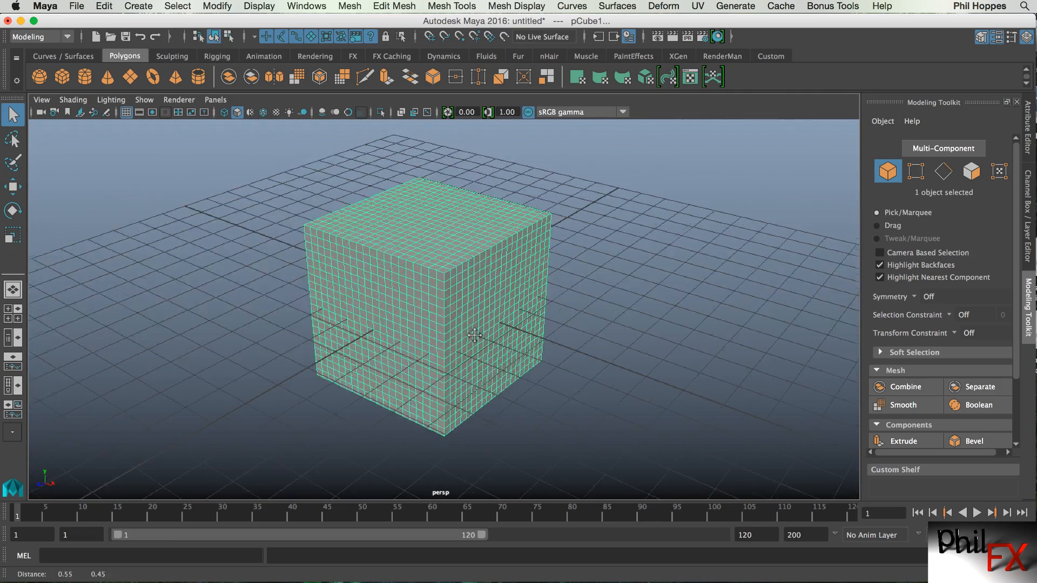
alt+drag(465, 333, 462, 335)
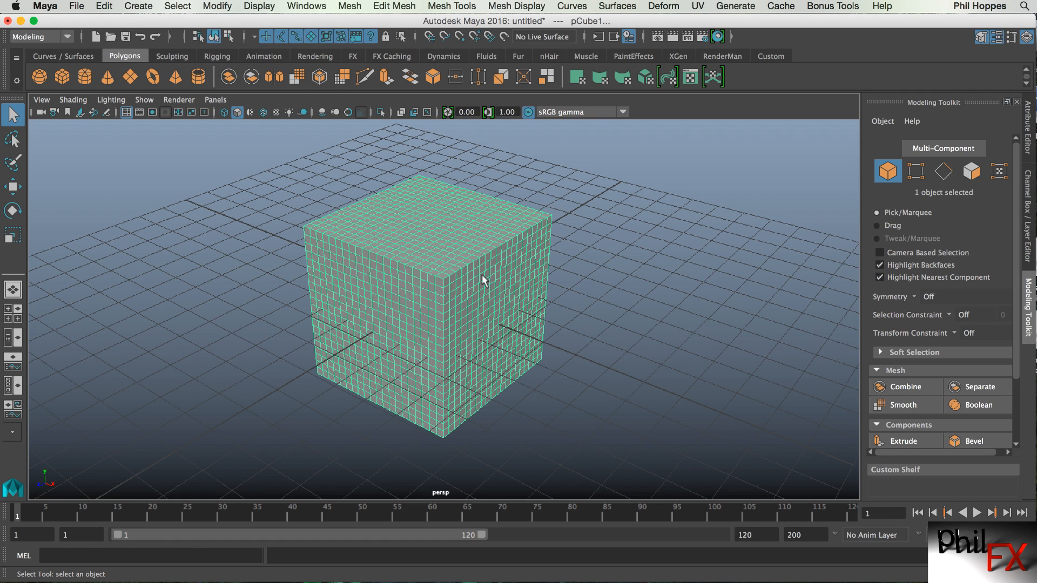
click(881, 352)
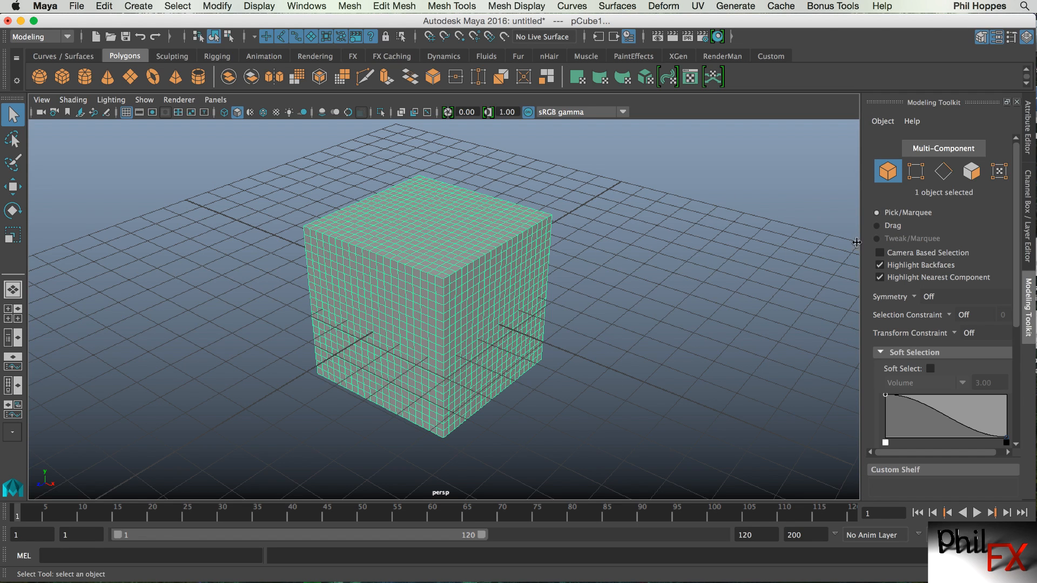
Switch to vertex selection mode and set symmetry to Object X.
click(918, 180)
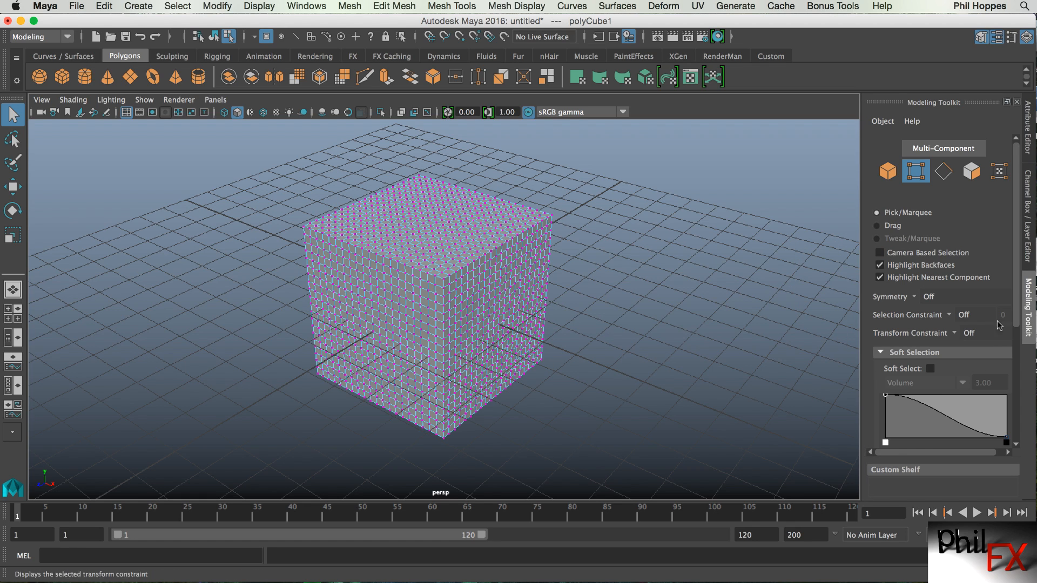
click(913, 296)
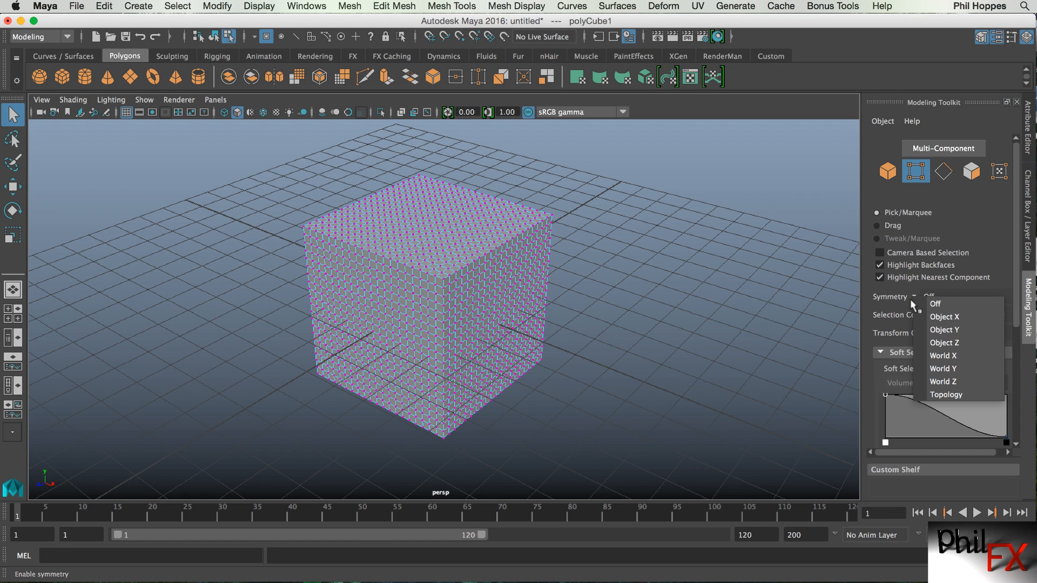
click(938, 320)
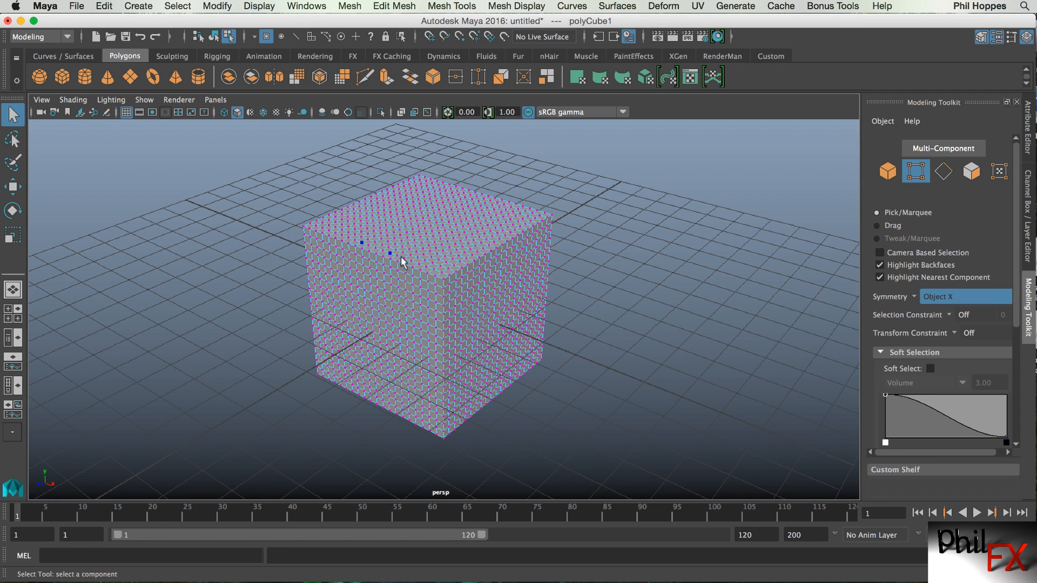
Select the vertex at the cube's top front corner and enable Soft Select.
click(443, 280)
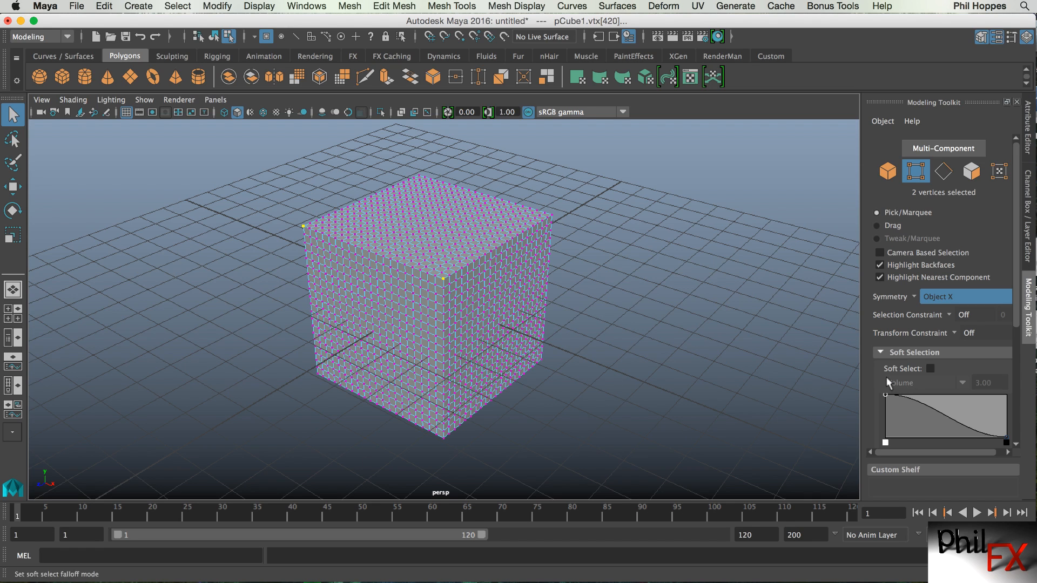
click(930, 369)
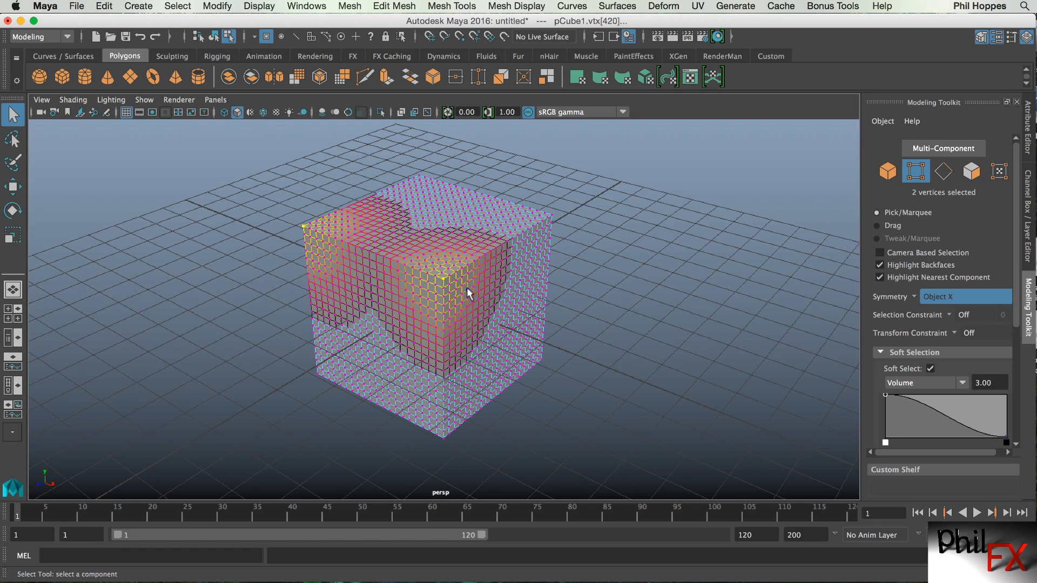
alt+drag(467, 287, 439, 305)
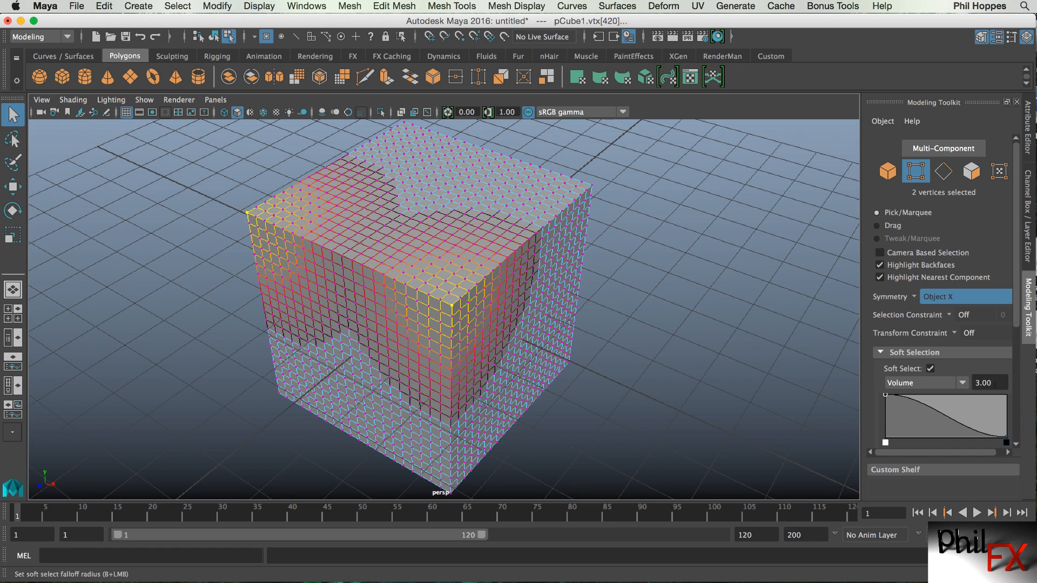
Try soft selection falloff radius values of 5 and 2.
click(991, 382)
text(50)
key(BackSpace)
key(Return)
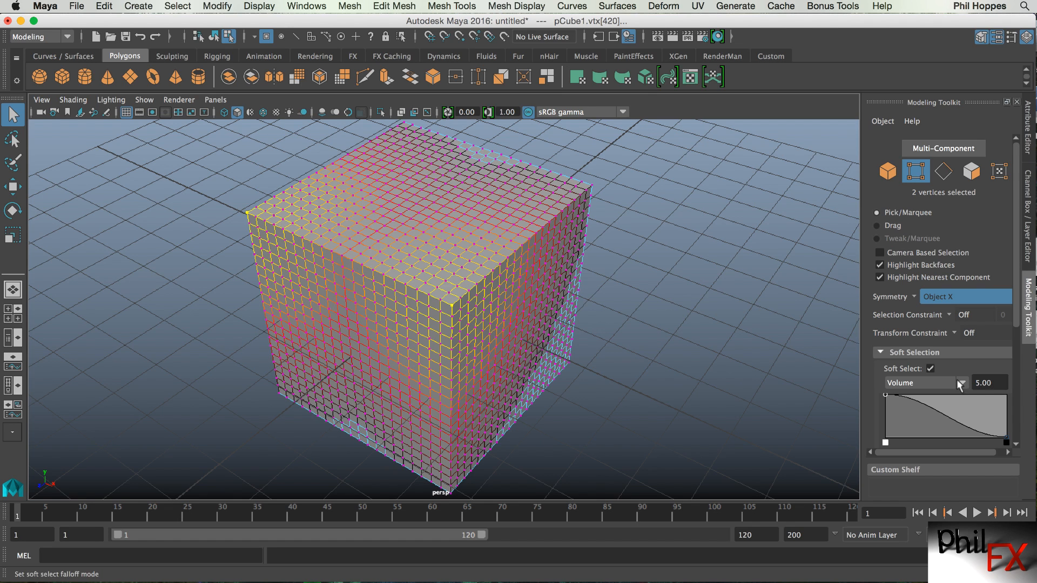
drag(994, 385, 928, 383)
text(2)
key(Return)
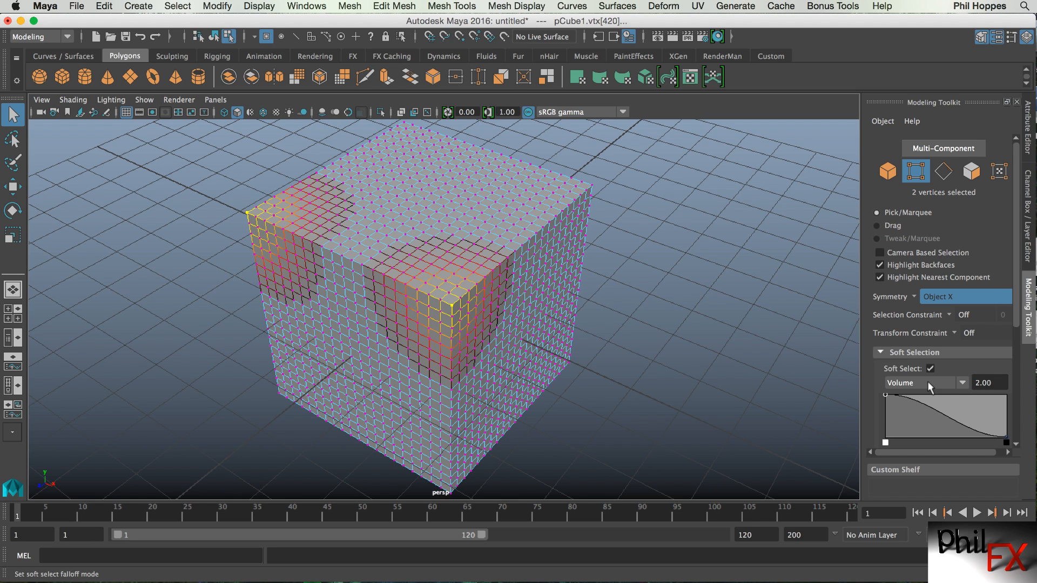
Set the soft selection falloff radius to 3.
drag(994, 383, 966, 383)
text(3)
key(Return)
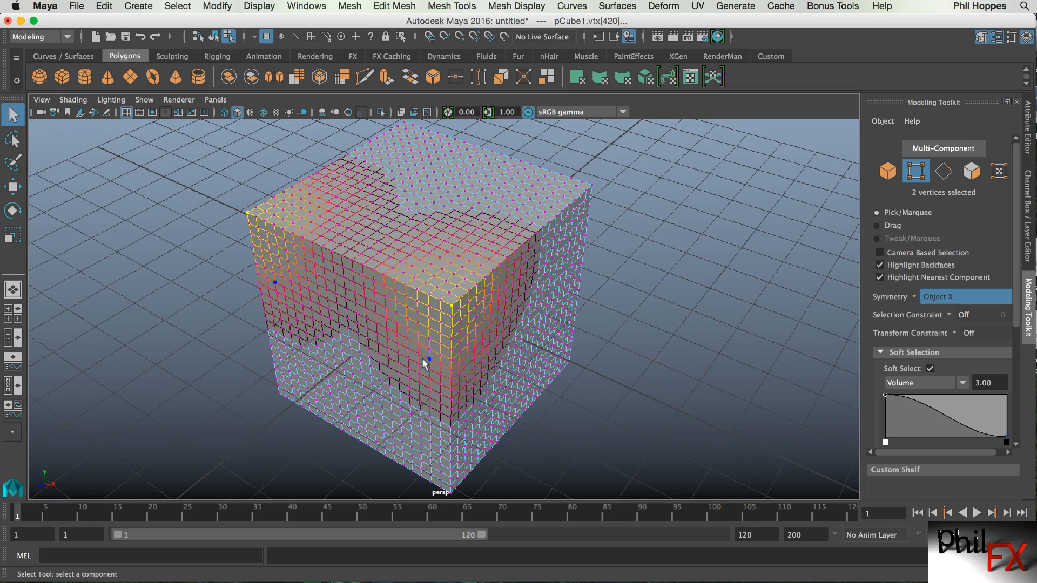
Pull the soft-selected corner vertices upward with the Move tool to deform the cube.
alt+drag(360, 335, 349, 313)
alt+right_drag(509, 340, 416, 345)
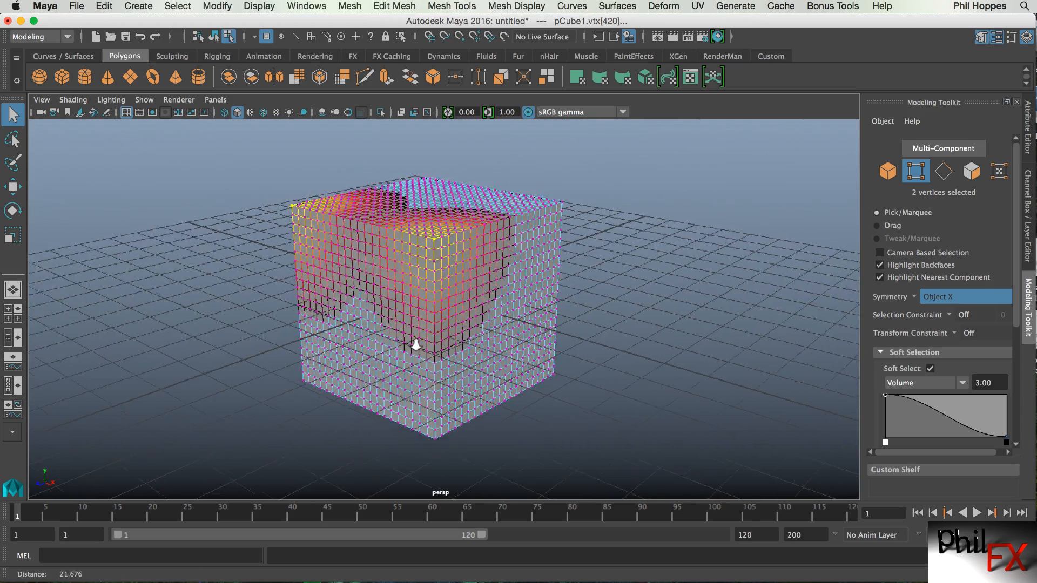
alt+middle_drag(406, 350, 409, 356)
alt+drag(409, 355, 467, 297)
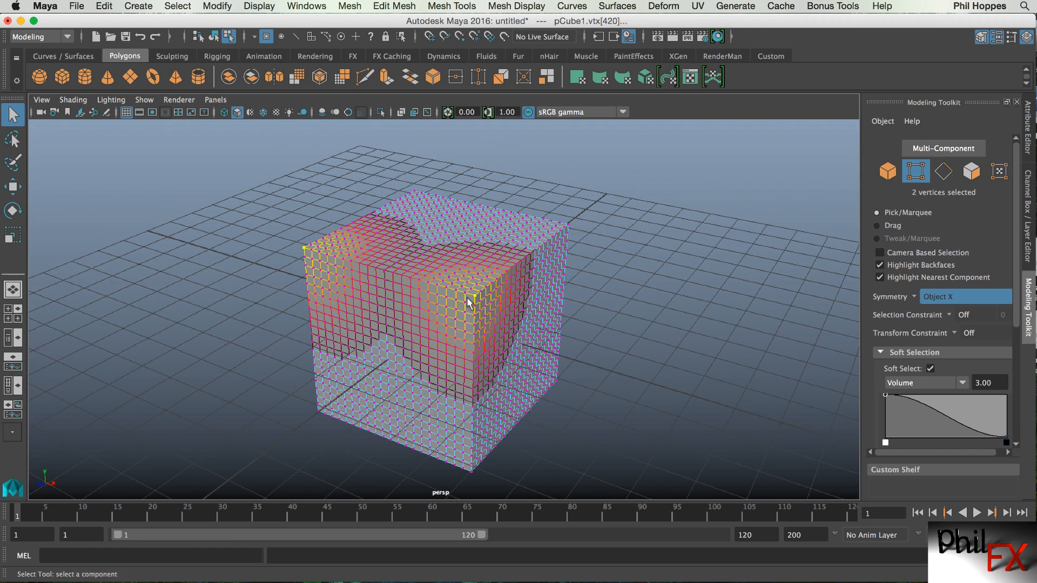
key(w)
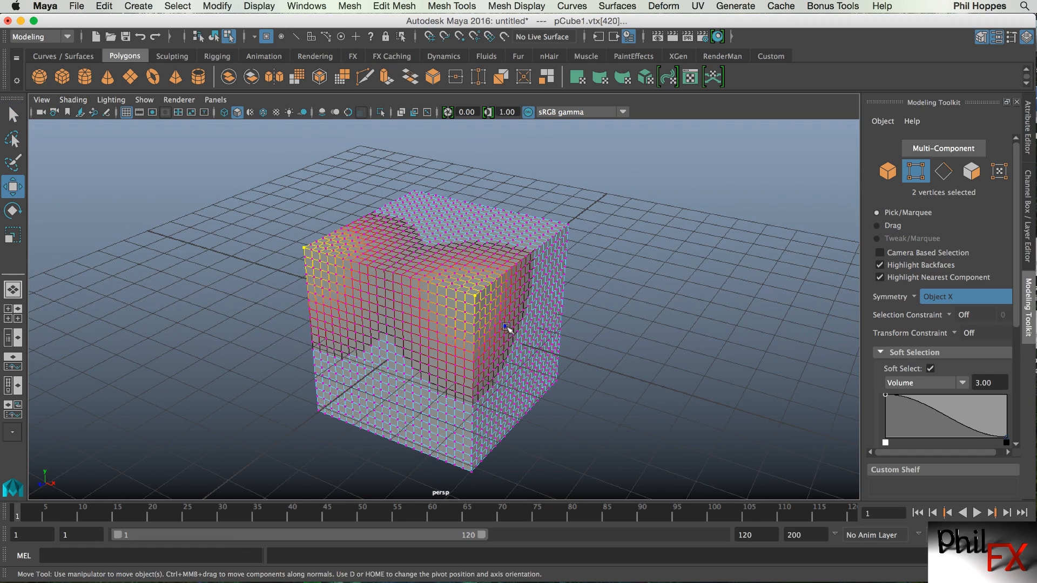
drag(484, 240, 477, 174)
alt+drag(459, 408, 325, 375)
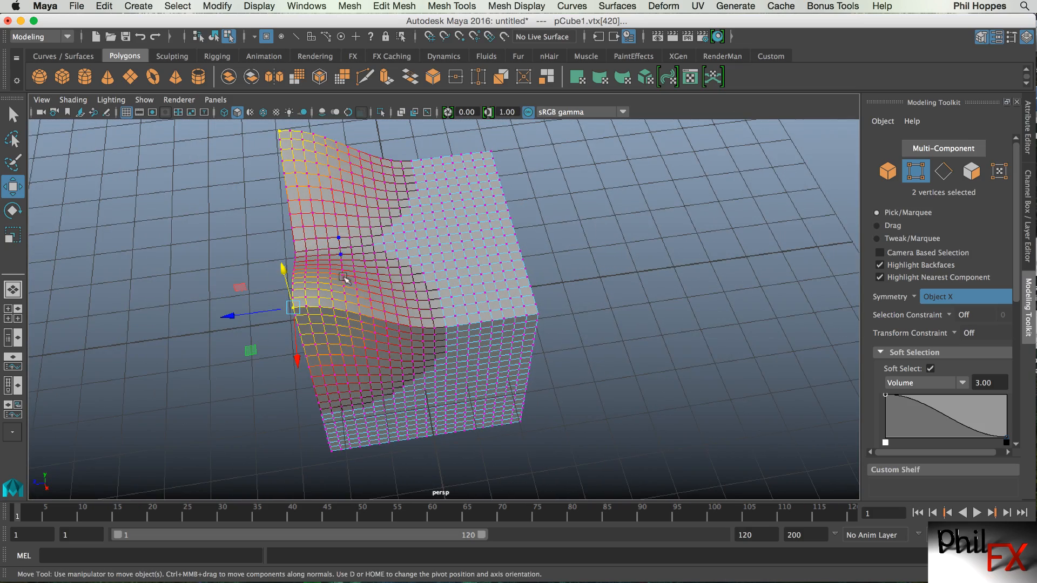
alt+drag(385, 386, 358, 235)
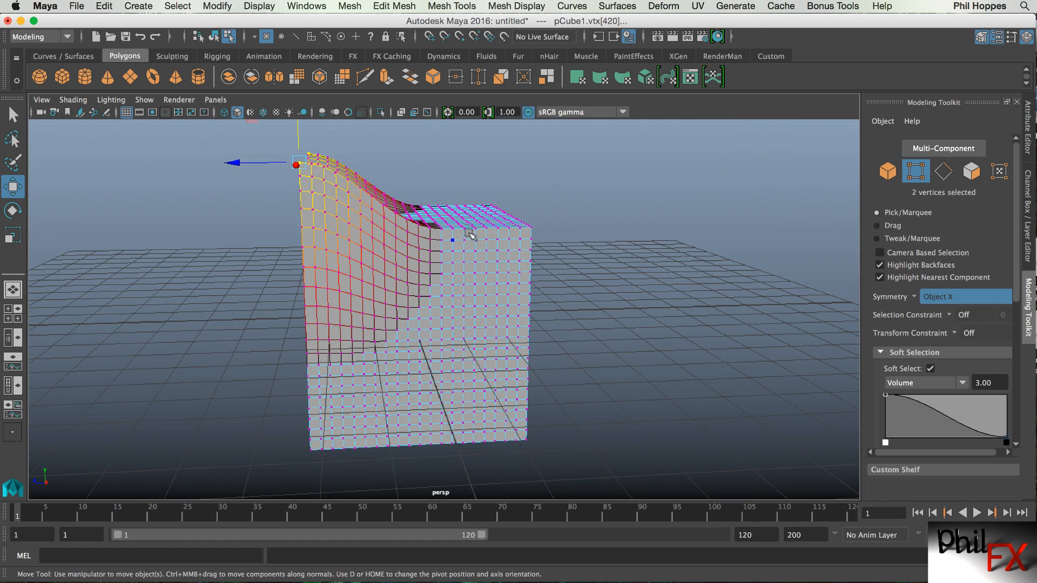
drag(297, 137, 302, 188)
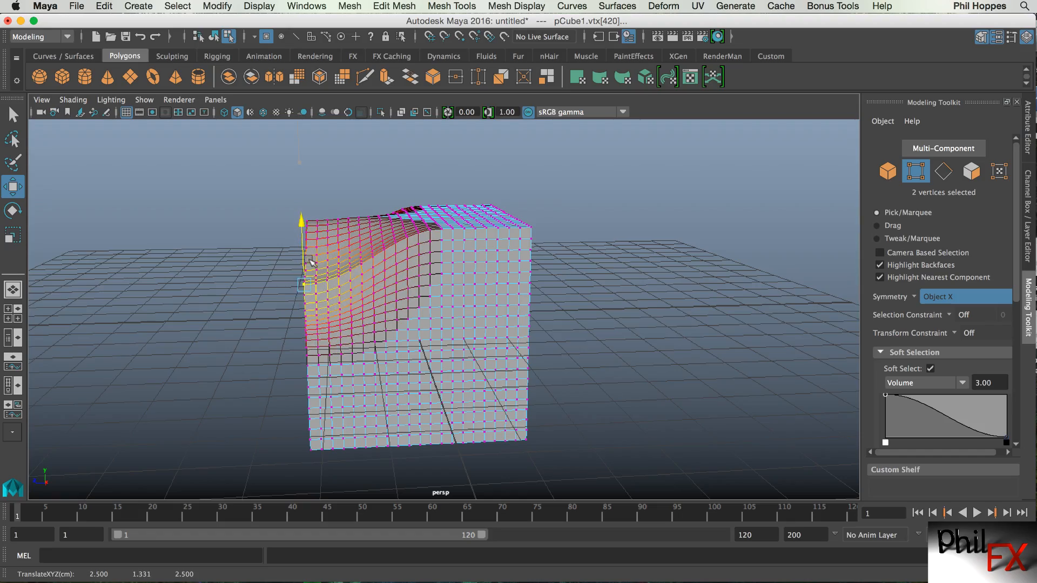
Pull the soft-selected corner vertices upward again with the Move tool to reshape the cube's top.
alt+drag(313, 276, 358, 370)
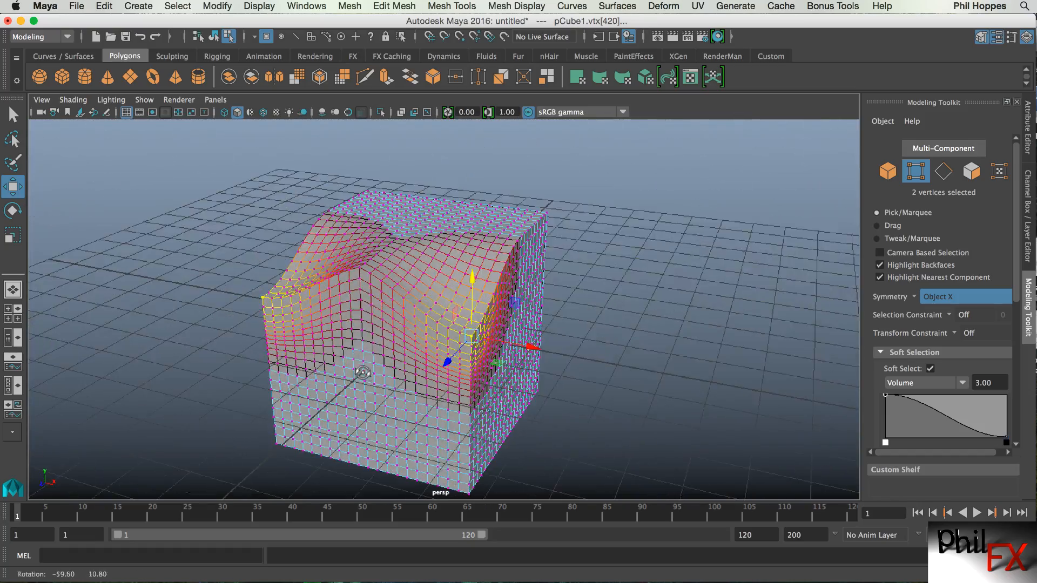
alt+right_drag(359, 371, 386, 328)
alt+drag(386, 328, 394, 343)
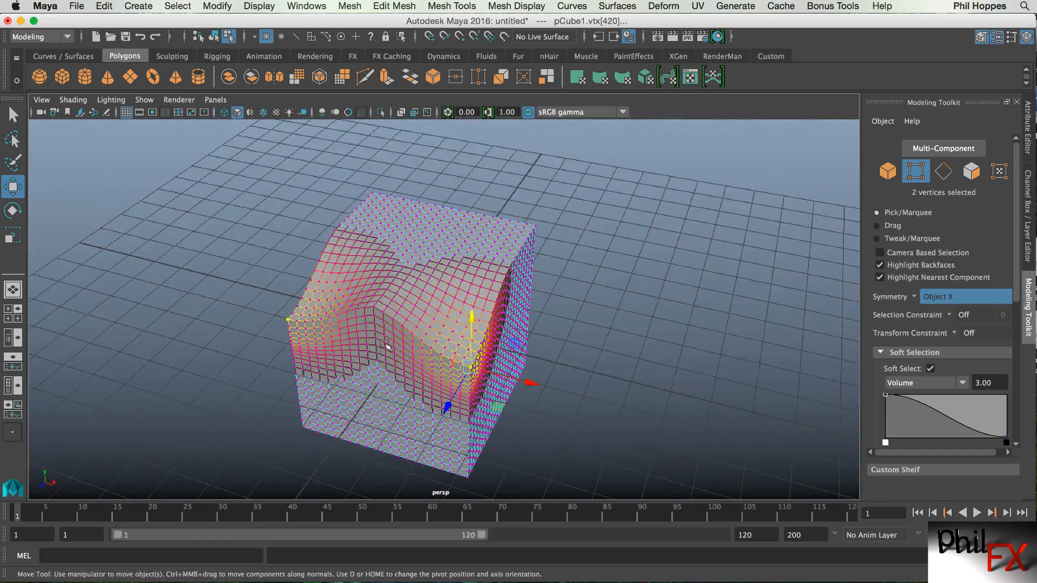
alt+middle_drag(394, 344, 366, 322)
alt+drag(365, 321, 361, 326)
alt+right_drag(362, 326, 427, 325)
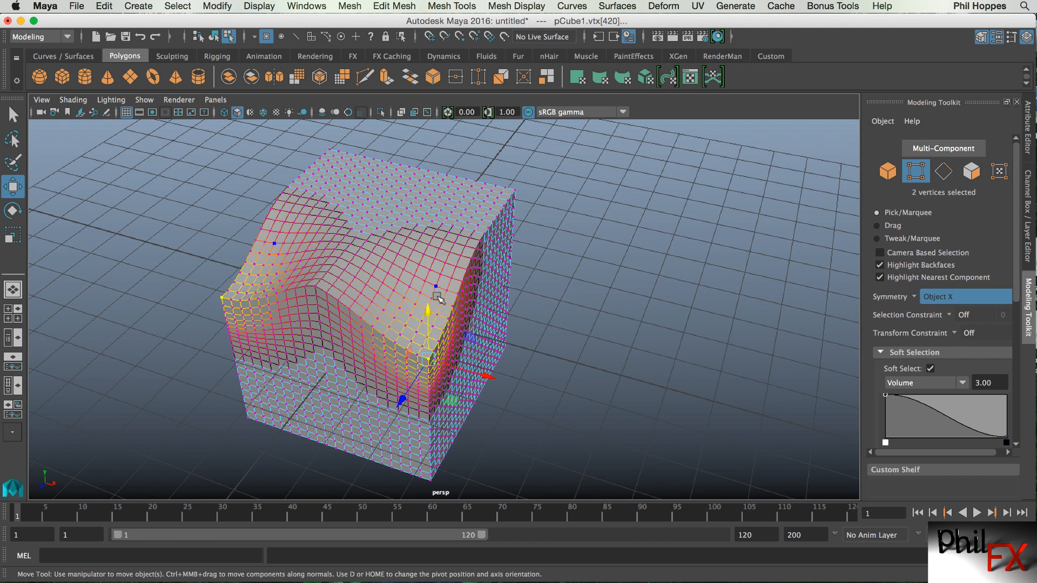
drag(428, 309, 431, 246)
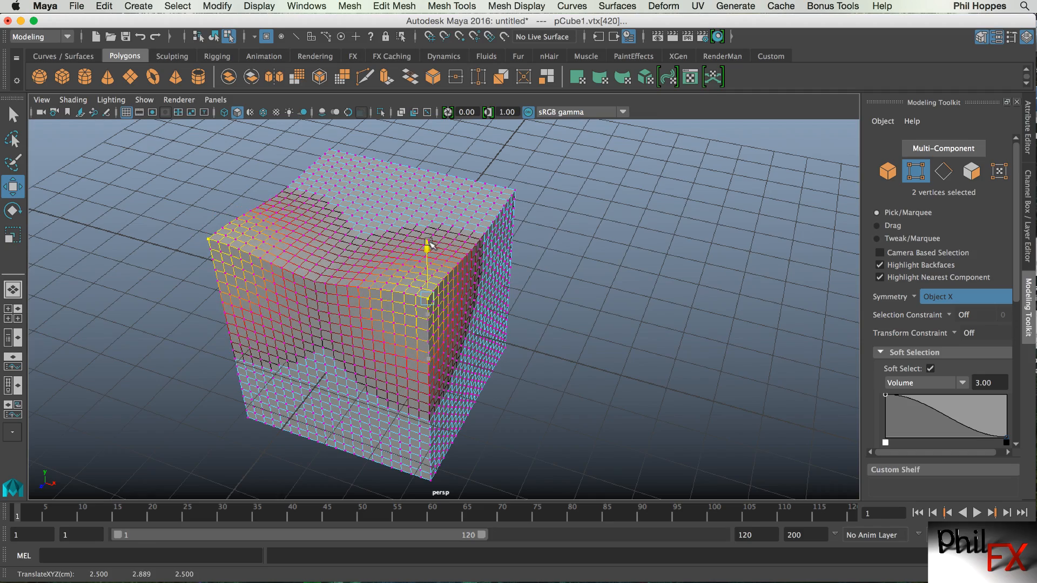
Clear the vertex selection on the cube.
alt+drag(608, 360, 593, 357)
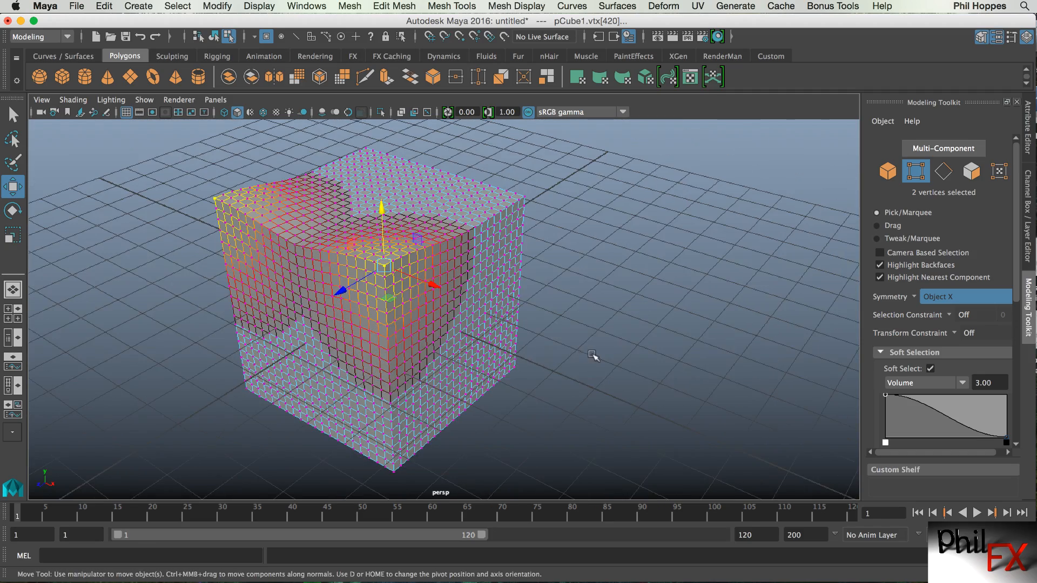
alt+middle_drag(593, 356, 637, 355)
alt+right_drag(637, 354, 550, 349)
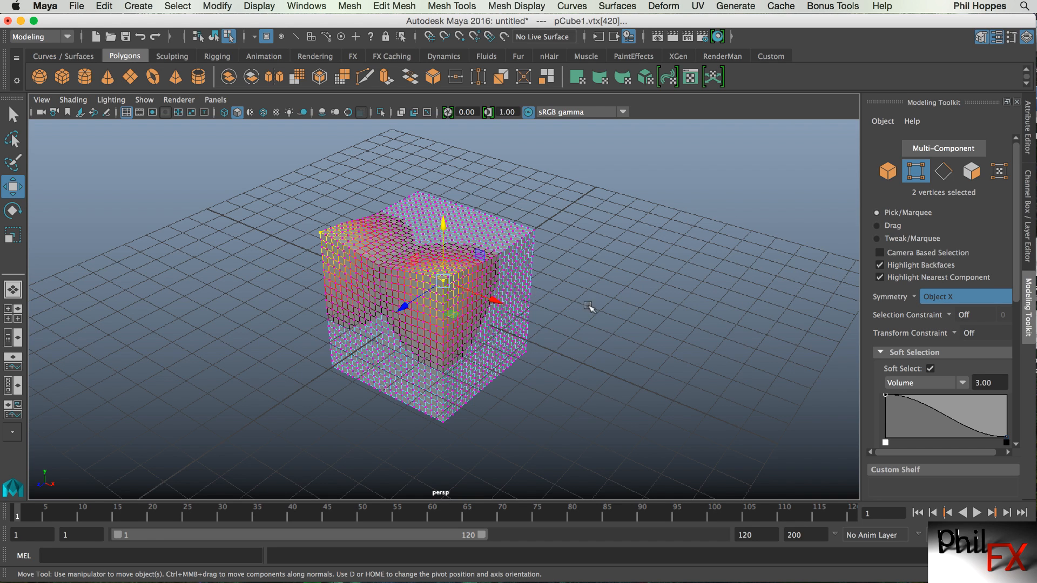
click(587, 280)
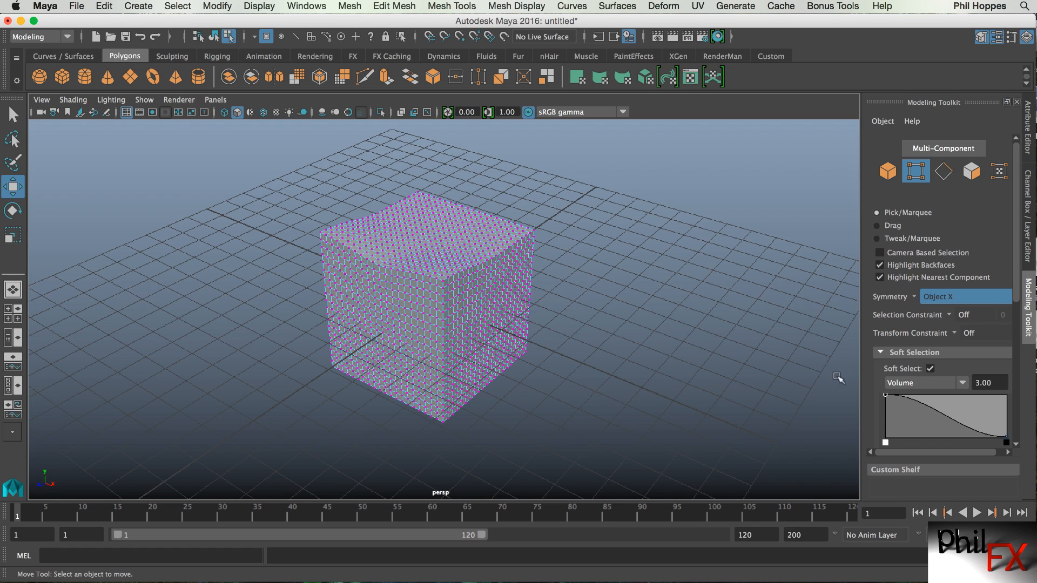
Turn off Soft Select and set Symmetry to Off in the Modeling Toolkit.
click(928, 369)
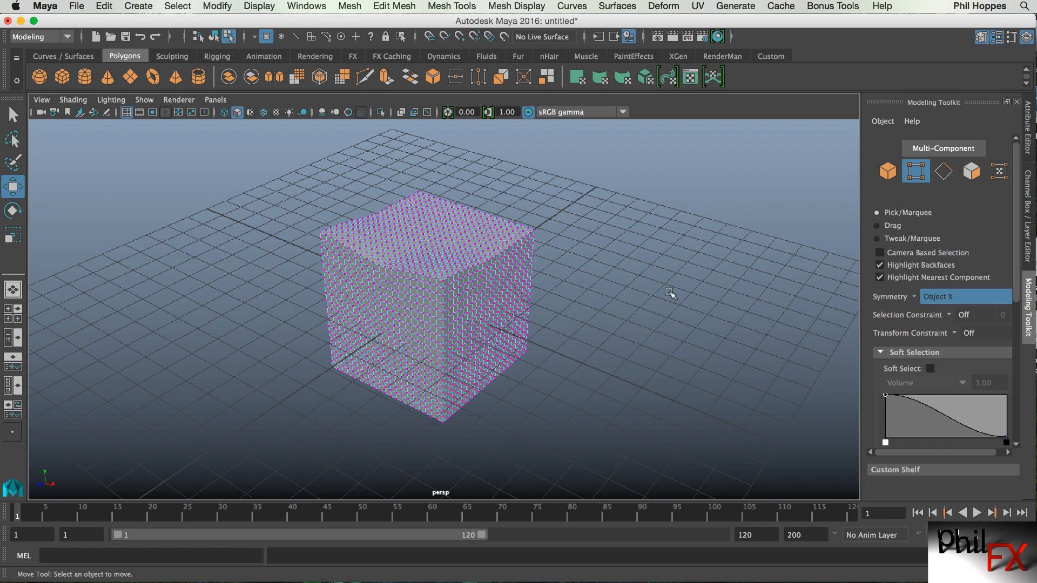
click(920, 297)
click(937, 305)
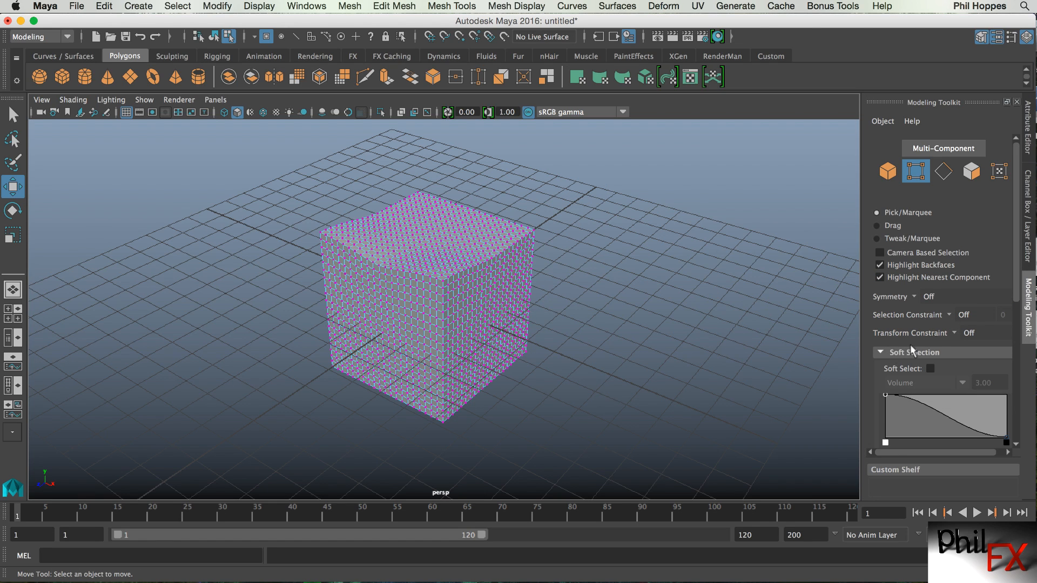
Open the Selection Constraint options.
click(949, 314)
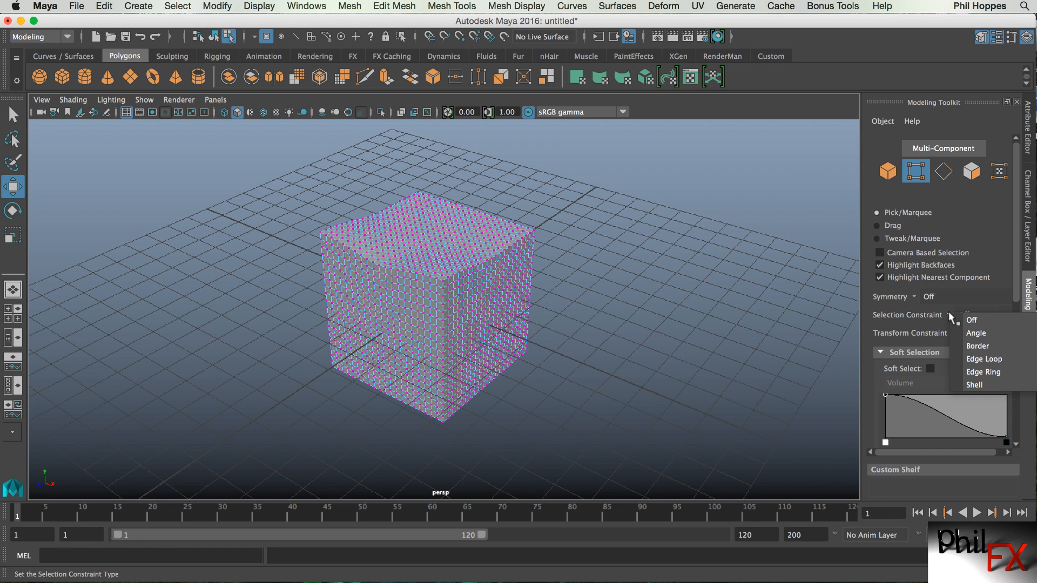
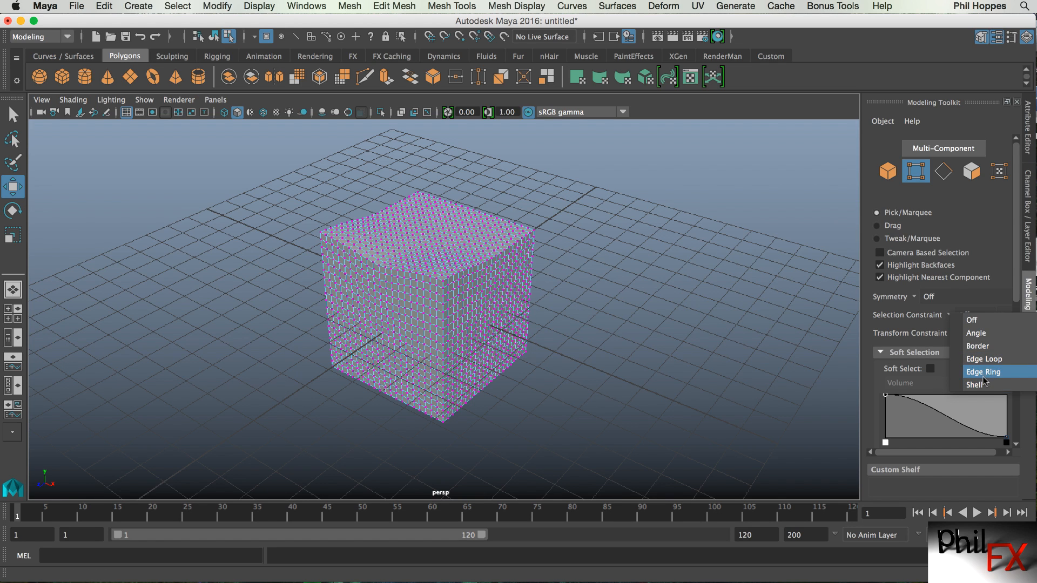
Set the selection constraint to Shell and select all of the cube's edges with a single pick in edge mode.
click(976, 384)
click(944, 172)
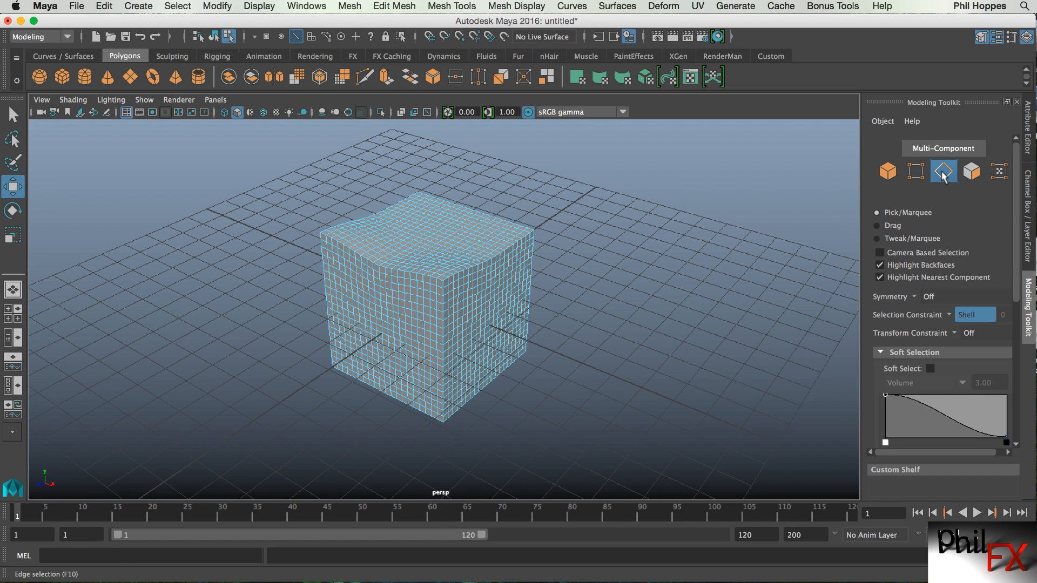
click(522, 273)
click(521, 274)
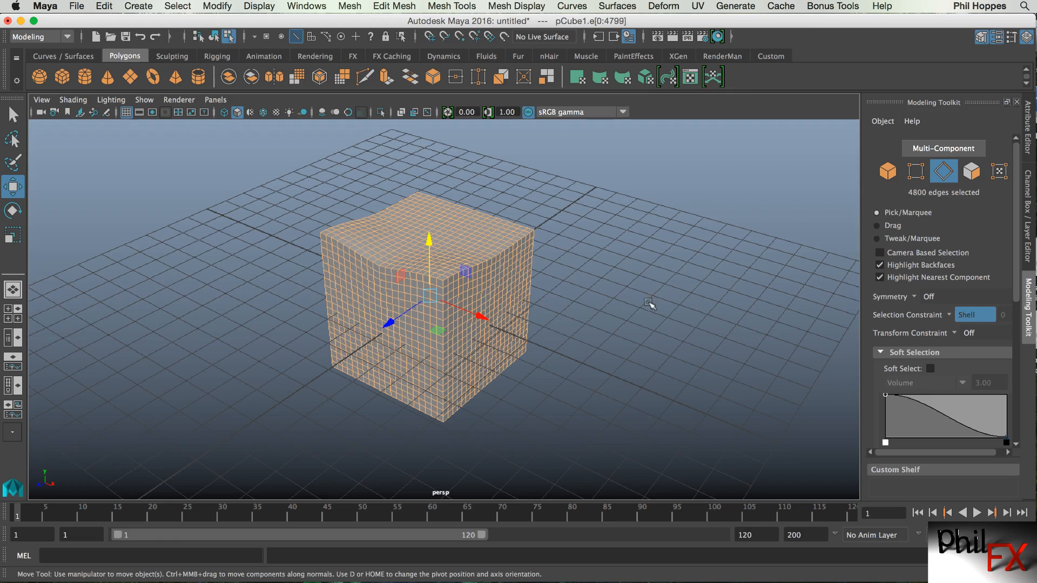
Set the selection constraint back to Off and clear the edge selection.
alt+right_drag(611, 296, 684, 301)
alt+drag(684, 301, 661, 331)
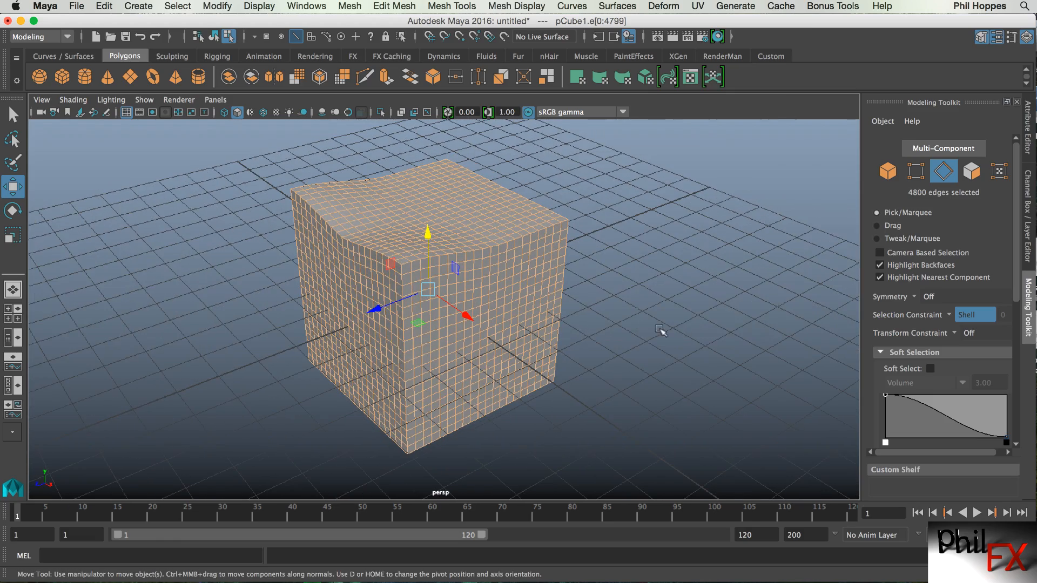
click(964, 316)
click(972, 324)
click(602, 250)
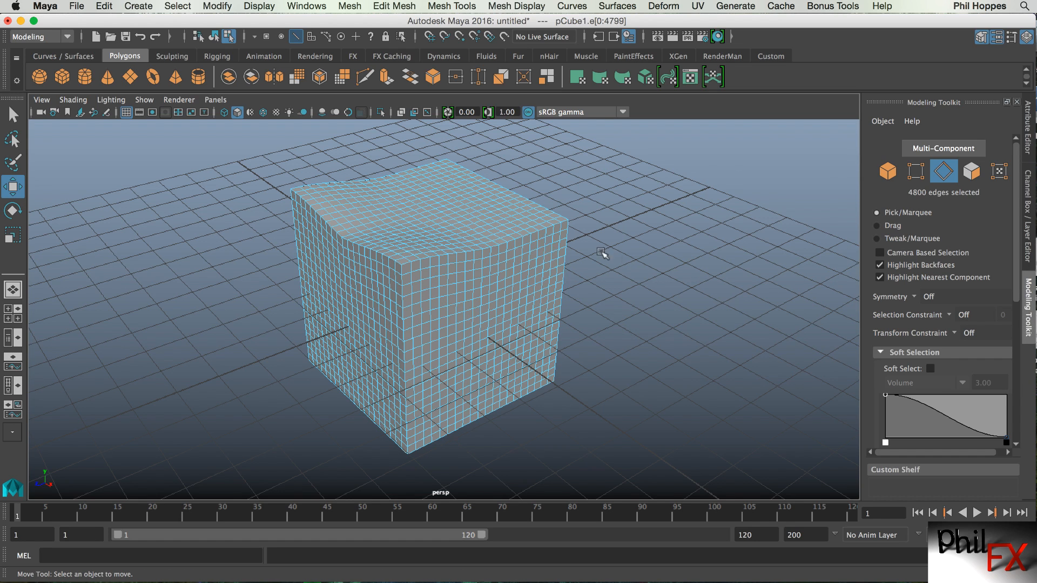
Select edge loops around the cube's top and sides one at a time.
double_click(523, 238)
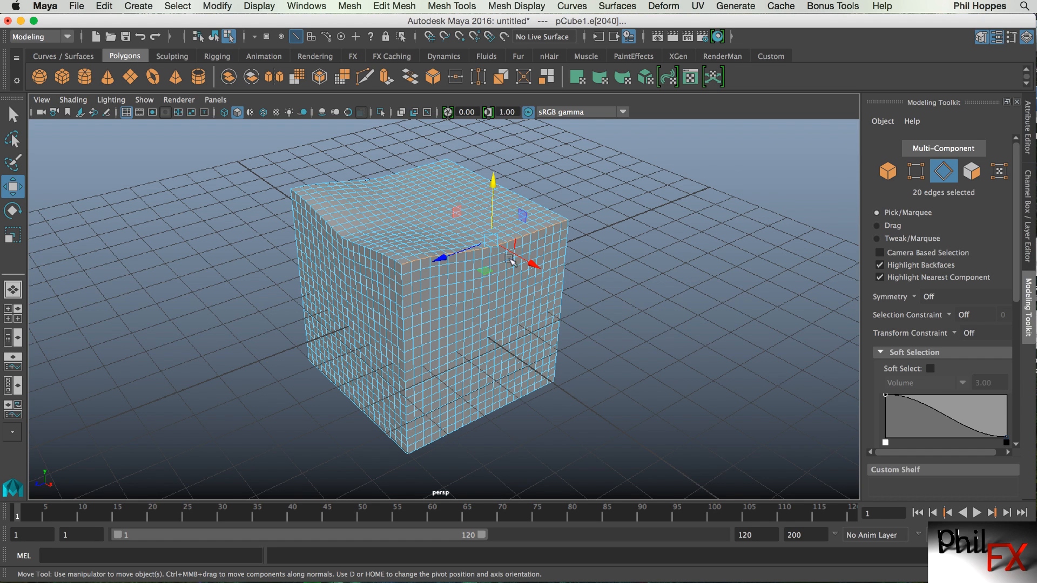
double_click(497, 286)
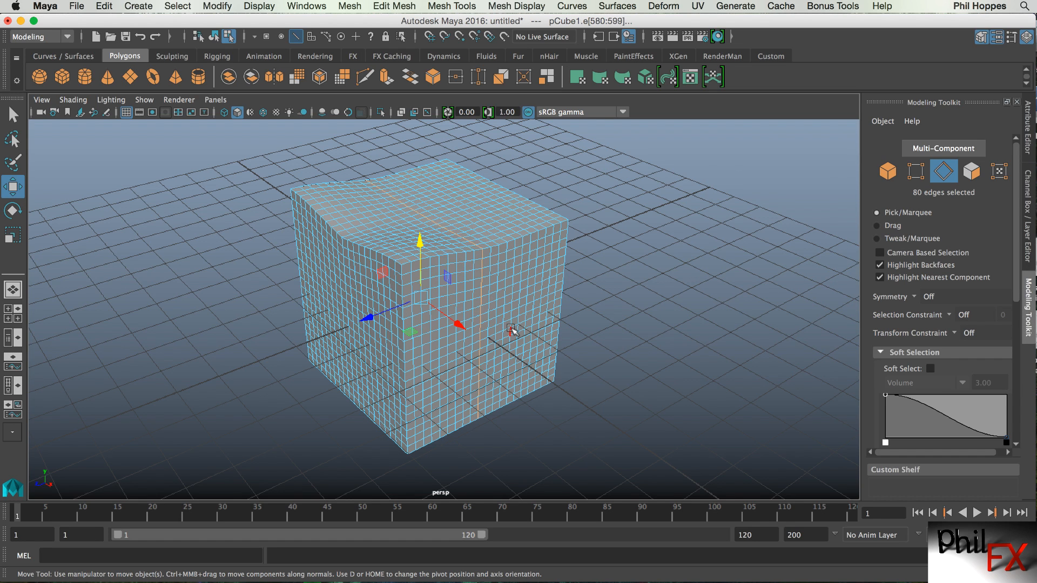
double_click(511, 324)
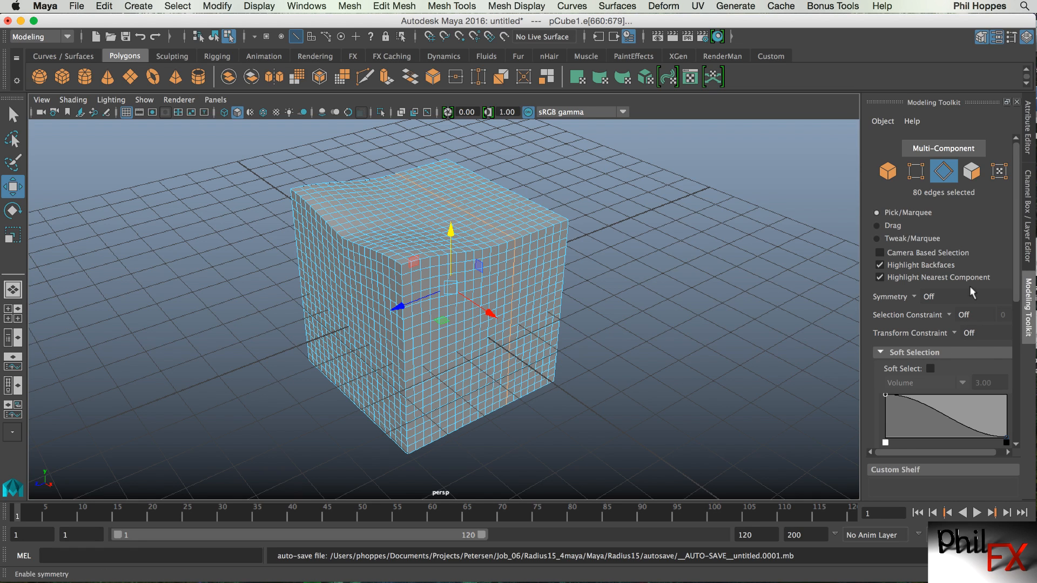
In face mode, select the cube's whole face shell with the selection constraint set to Shell.
click(971, 172)
double_click(488, 261)
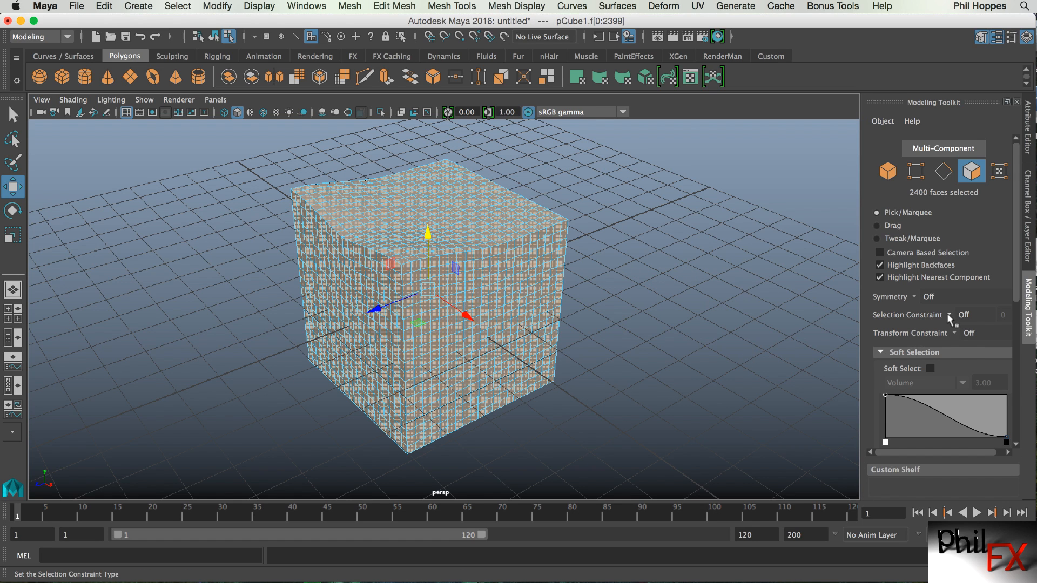
click(960, 317)
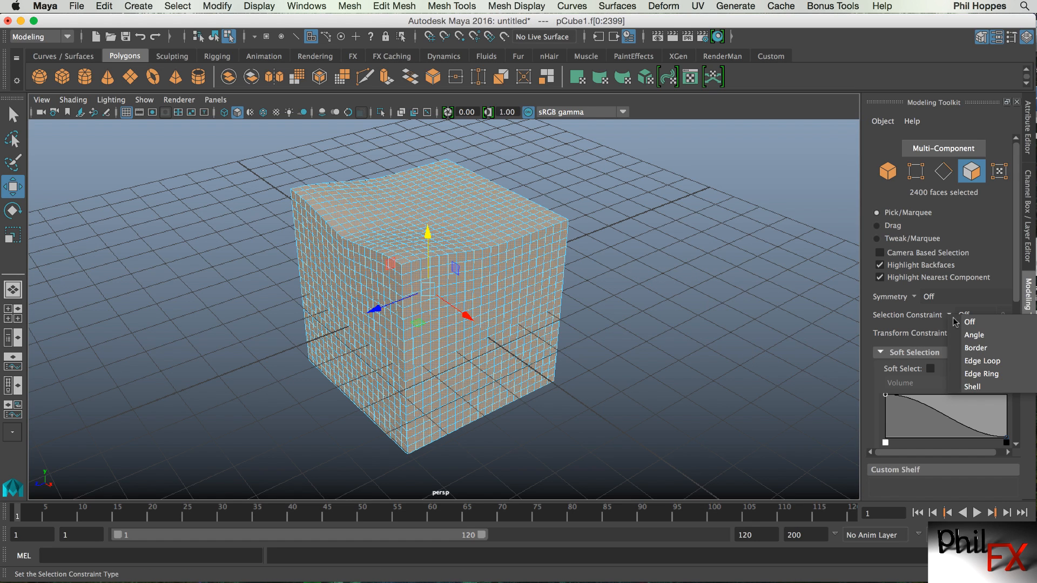
click(972, 387)
click(527, 277)
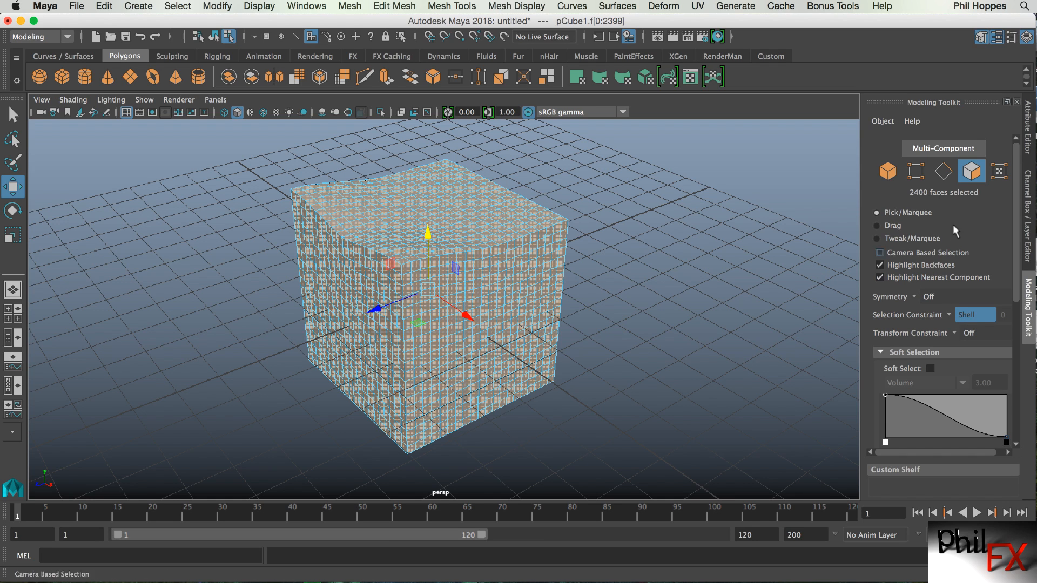
Switch to edge mode and select the cube's entire edge shell with the Shell constraint.
click(944, 171)
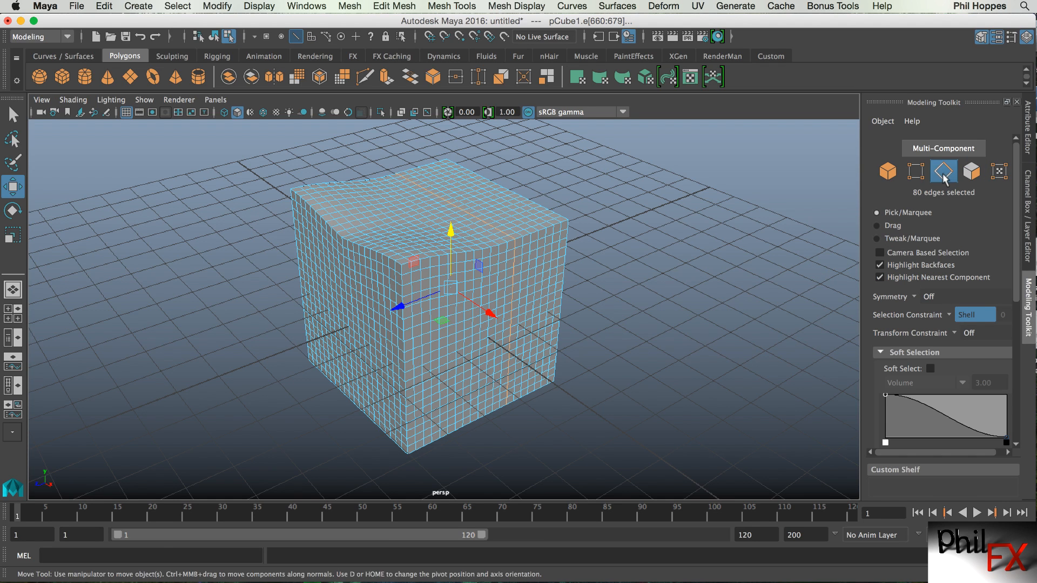
click(951, 313)
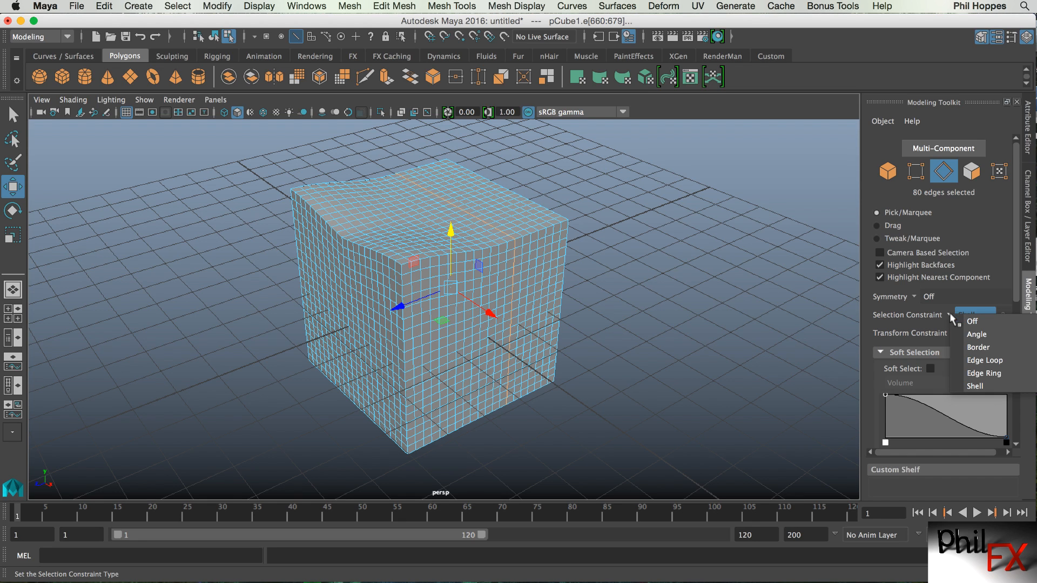
click(978, 387)
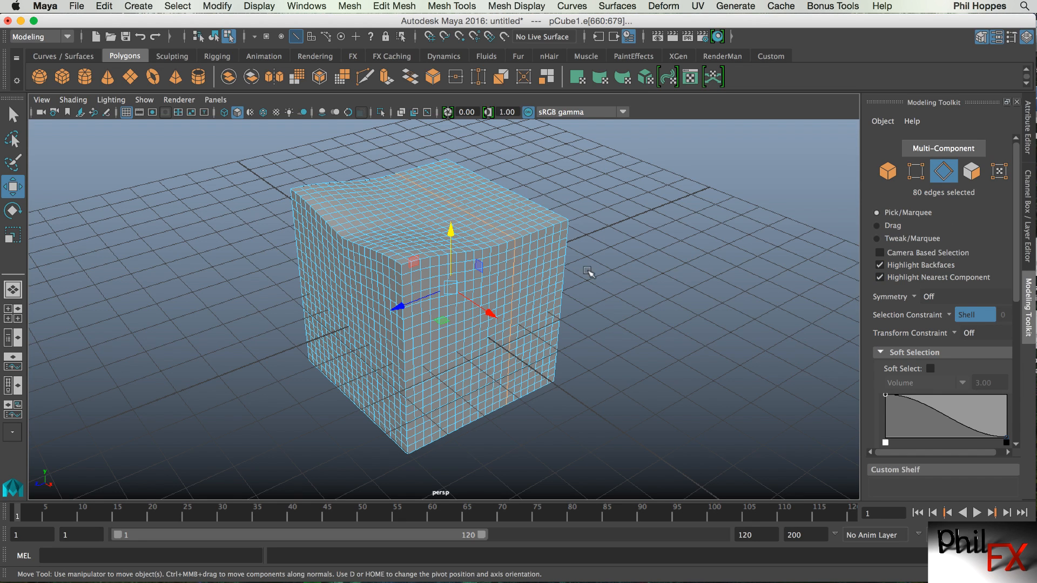
click(555, 274)
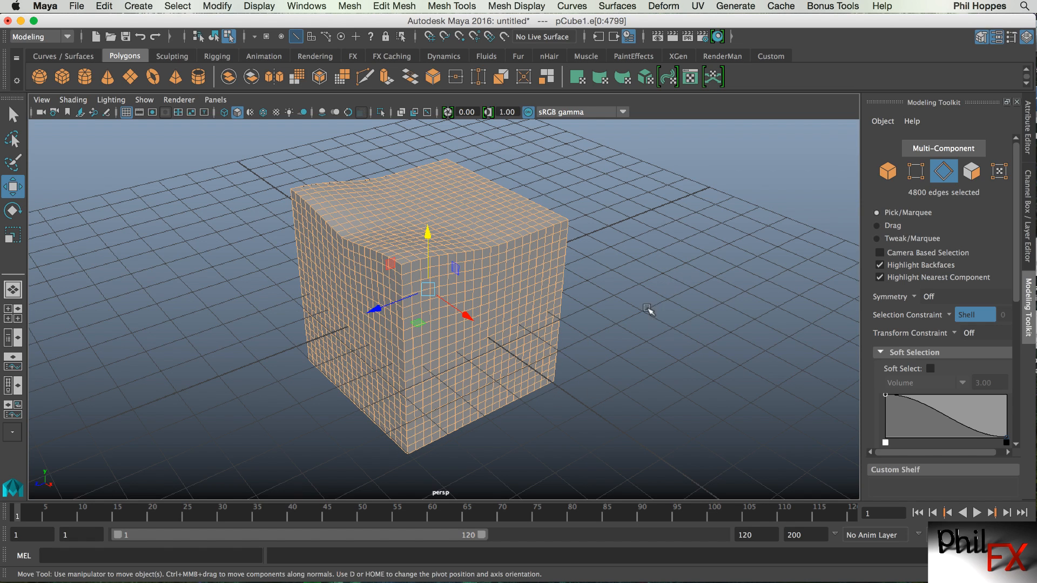
Set the selection constraint to Edge Ring and pick edge rings around the cube, ending on one near the top.
alt+right_drag(448, 329, 522, 331)
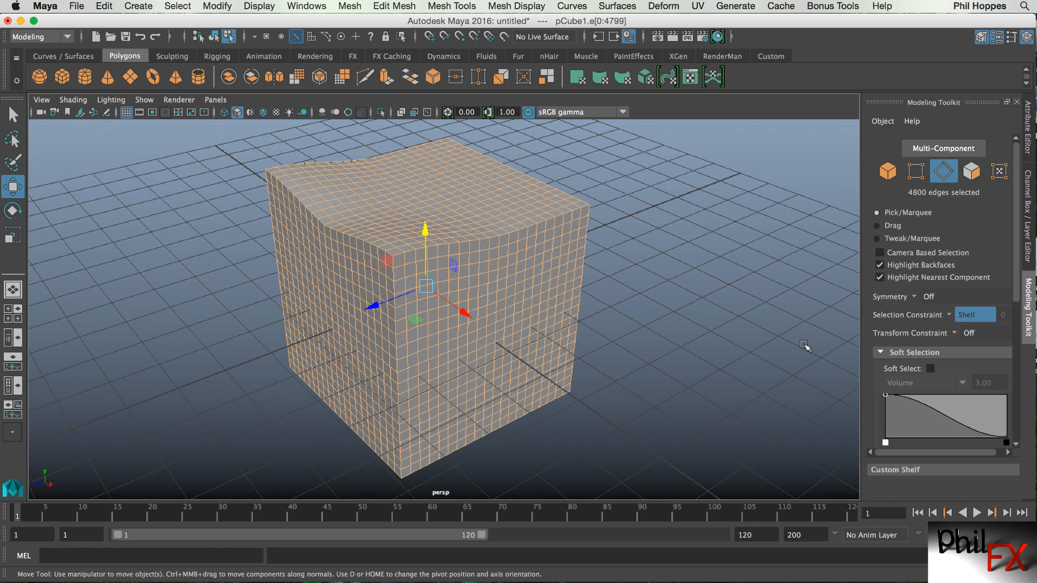
click(952, 314)
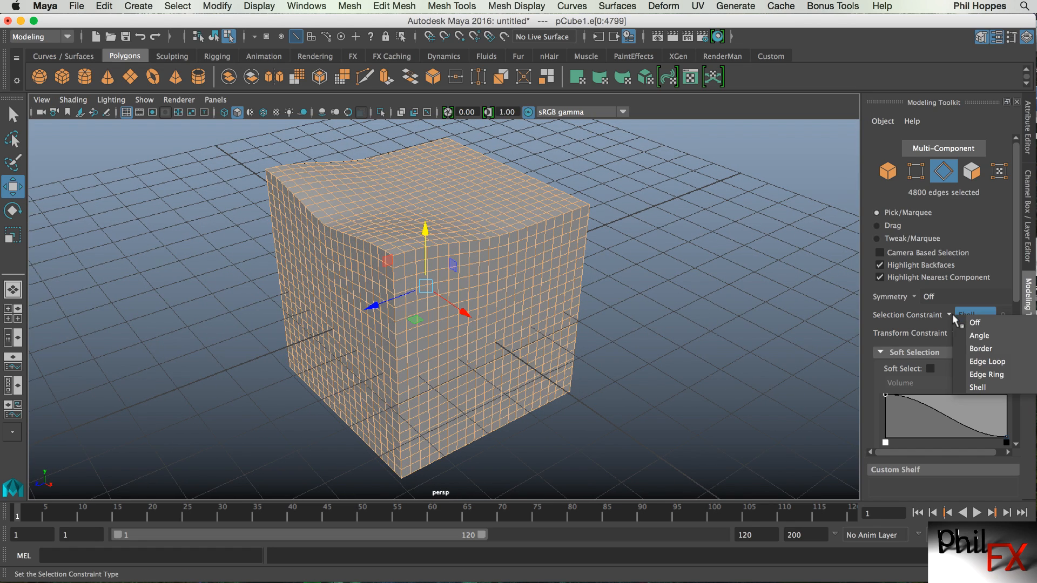
click(983, 375)
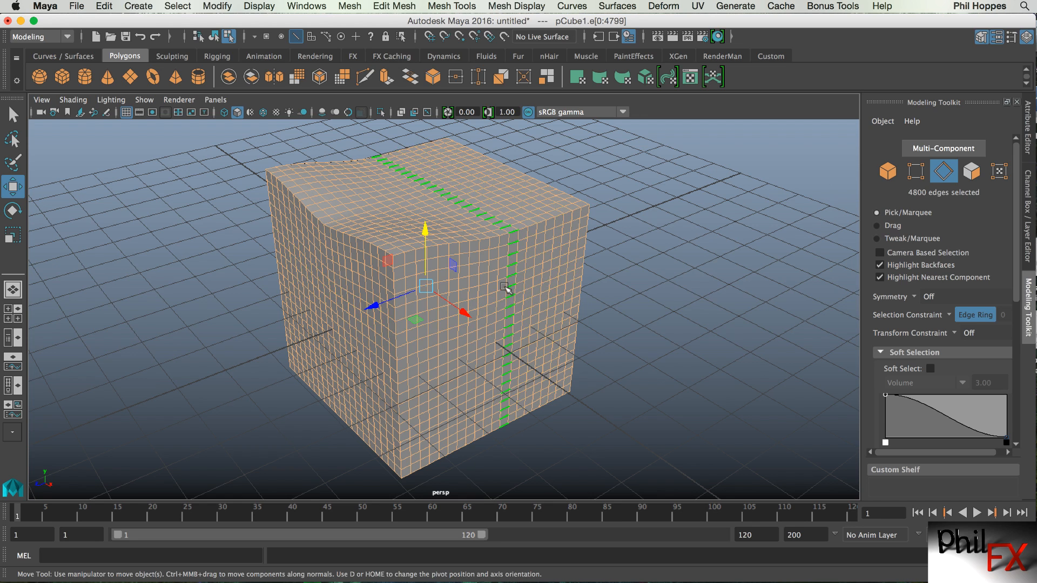
click(616, 290)
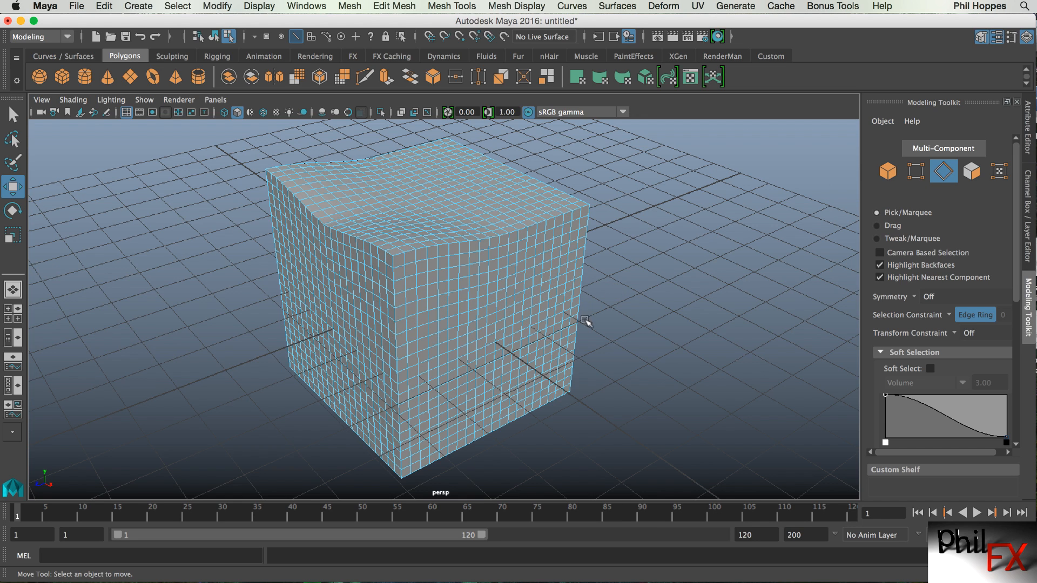
click(478, 337)
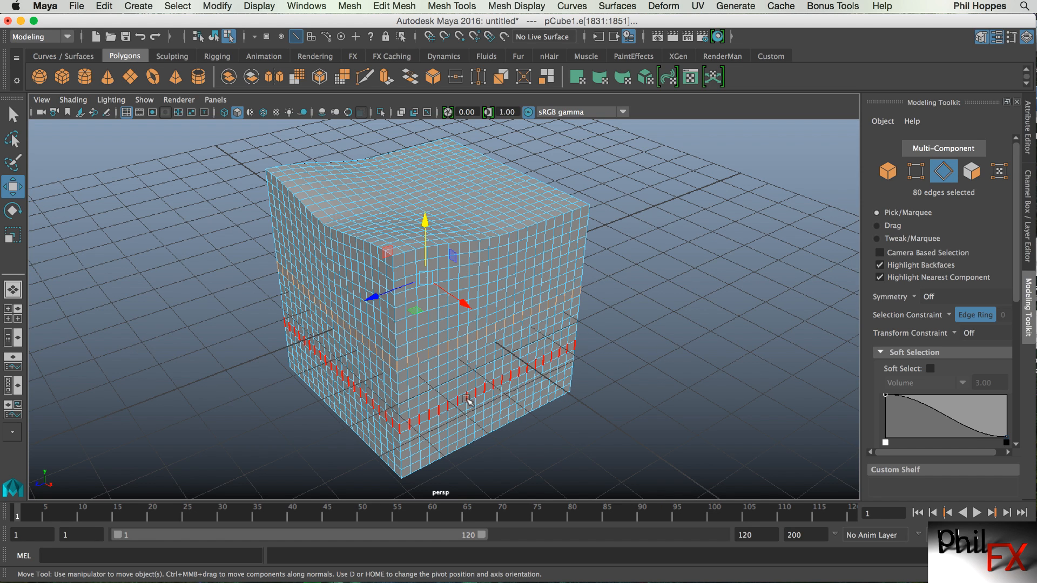
click(468, 400)
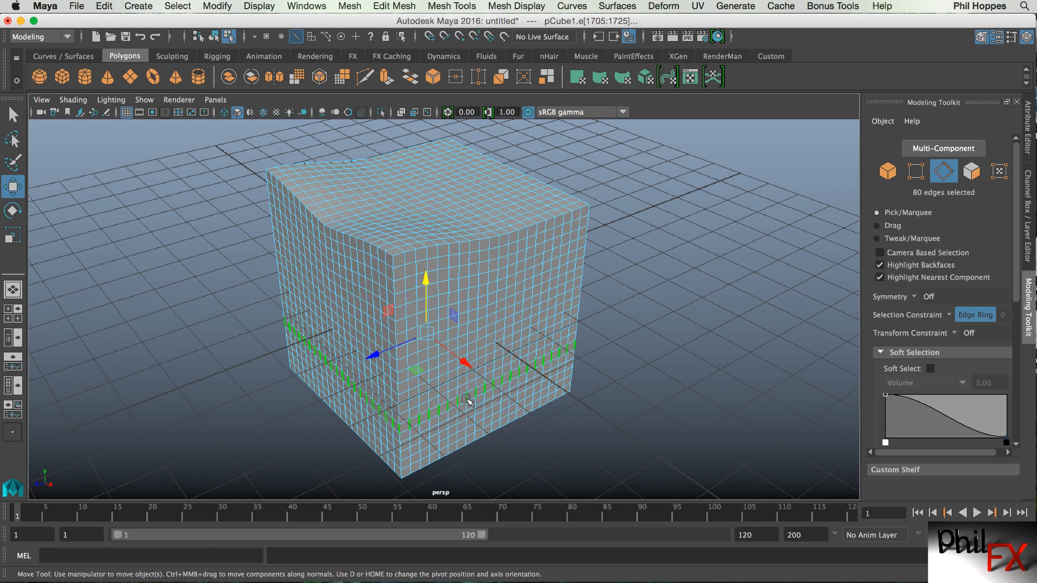
click(460, 283)
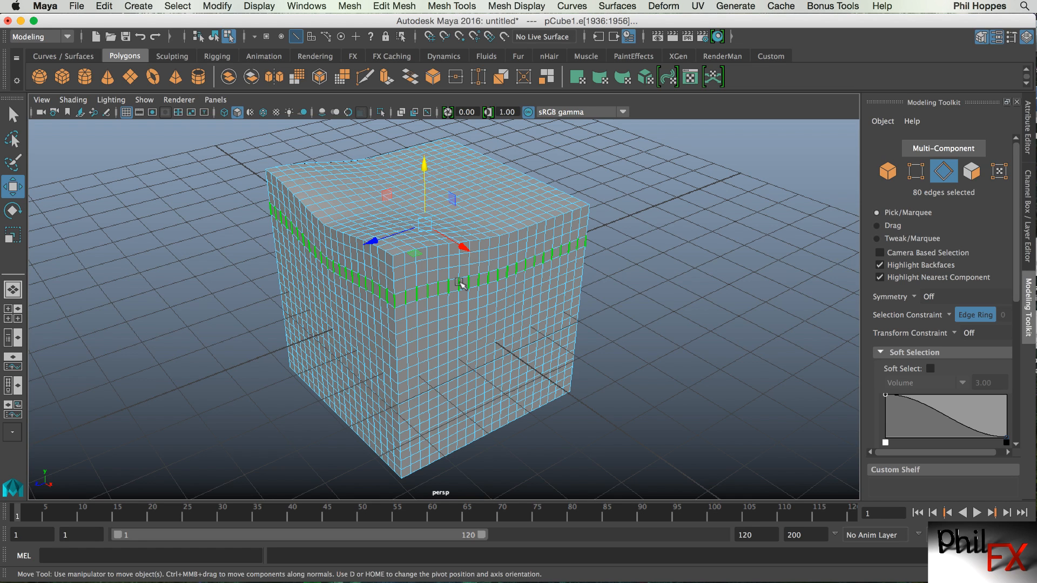
Try scaling the upper edge ring outward into a flange with the Scale tool, and undo it.
key(r)
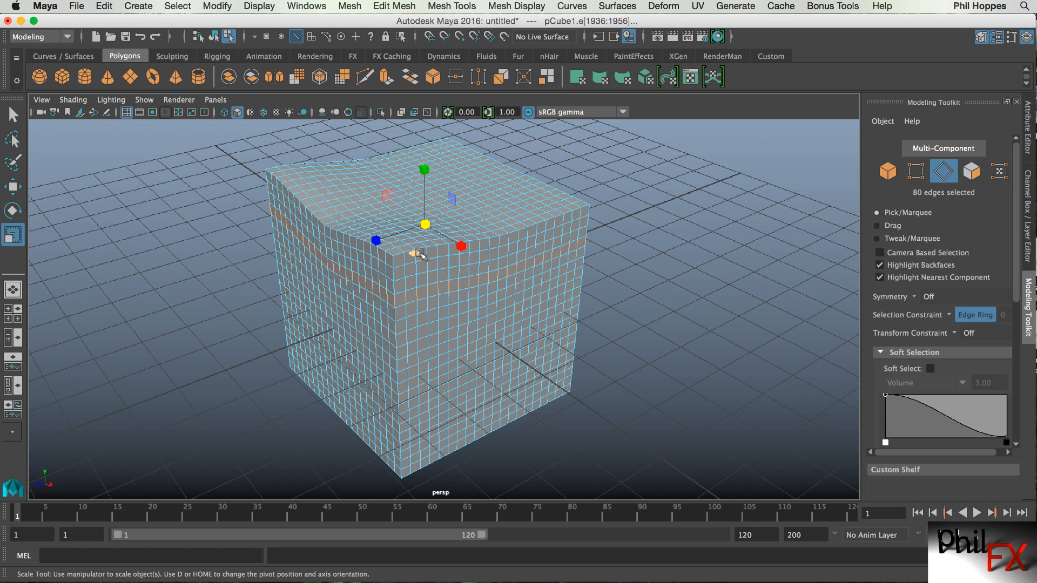
mouse_move(416, 254)
mouse_down()
mouse_move(430, 256)
mouse_move(414, 252)
mouse_move(416, 260)
mouse_up()
alt+drag(475, 356, 610, 338)
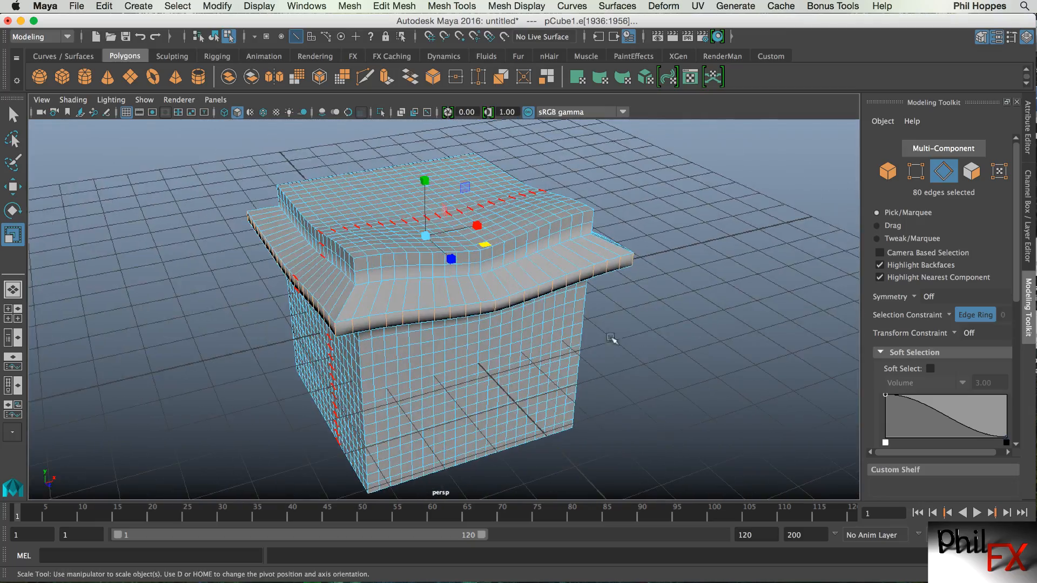
key(ctrl+z)
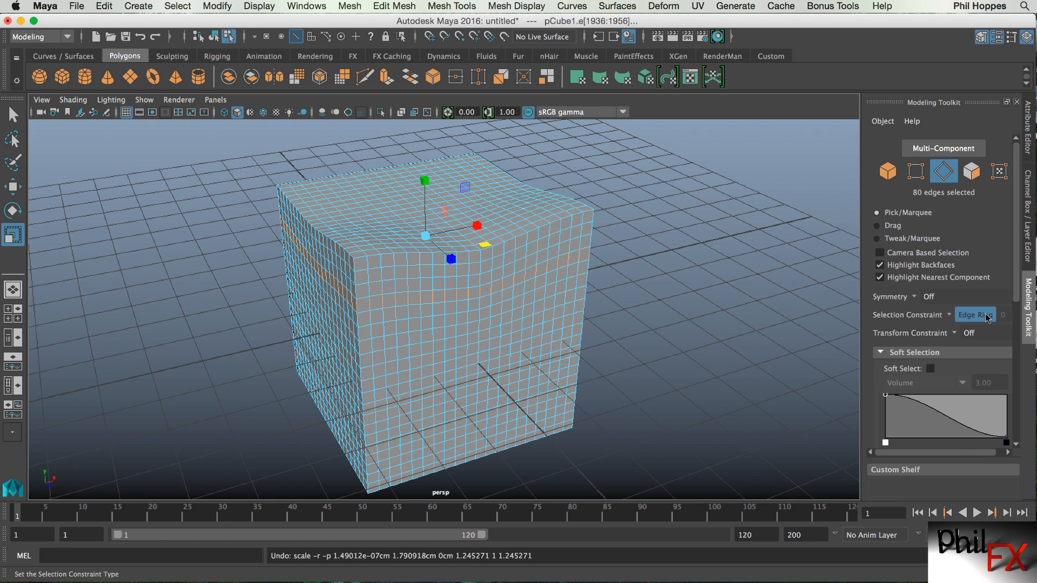
Set the selection constraint to Edge Loop and select a horizontal edge loop around the cube's middle.
click(948, 316)
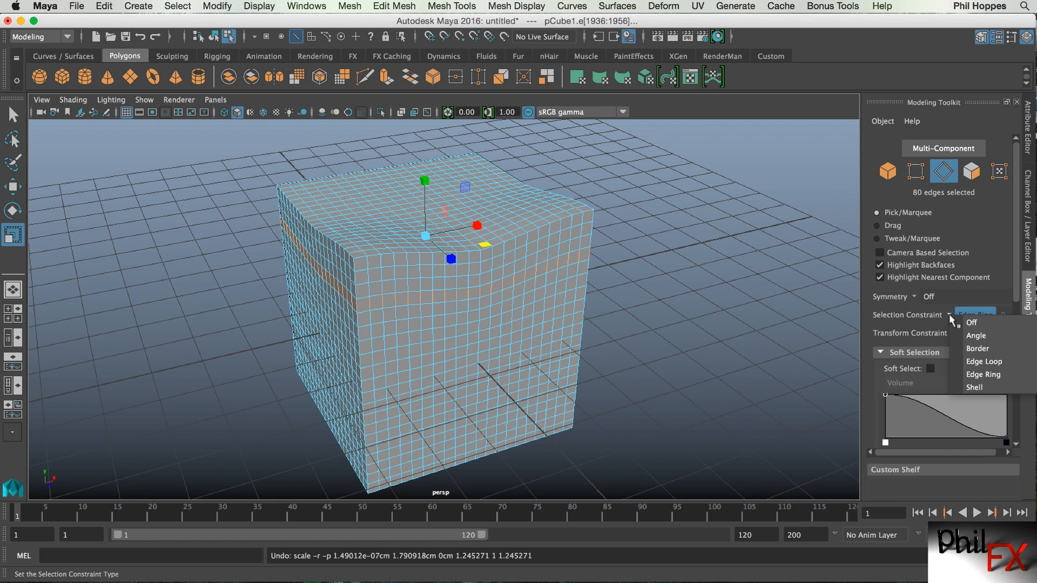
click(968, 362)
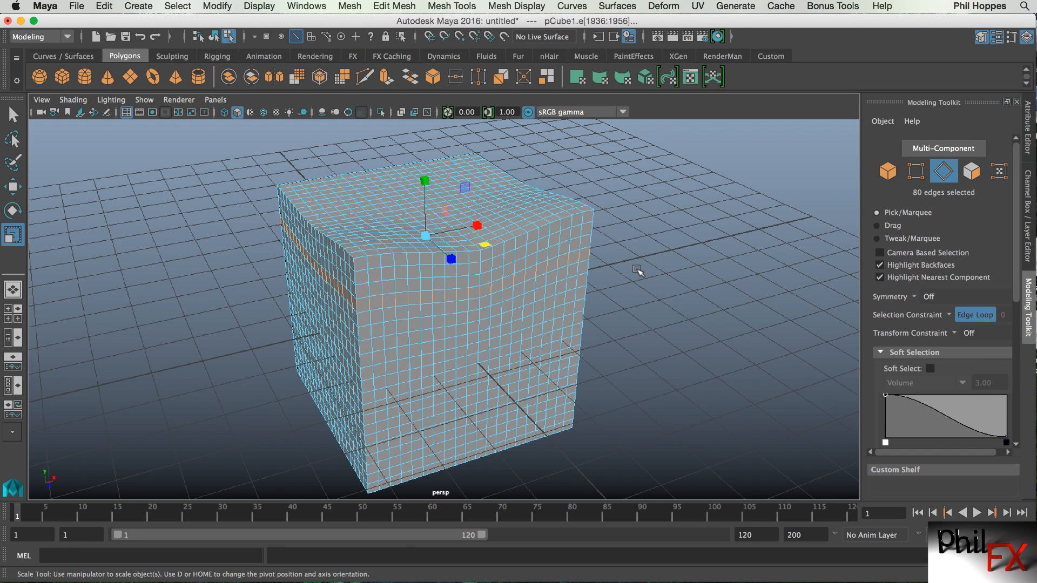
click(637, 270)
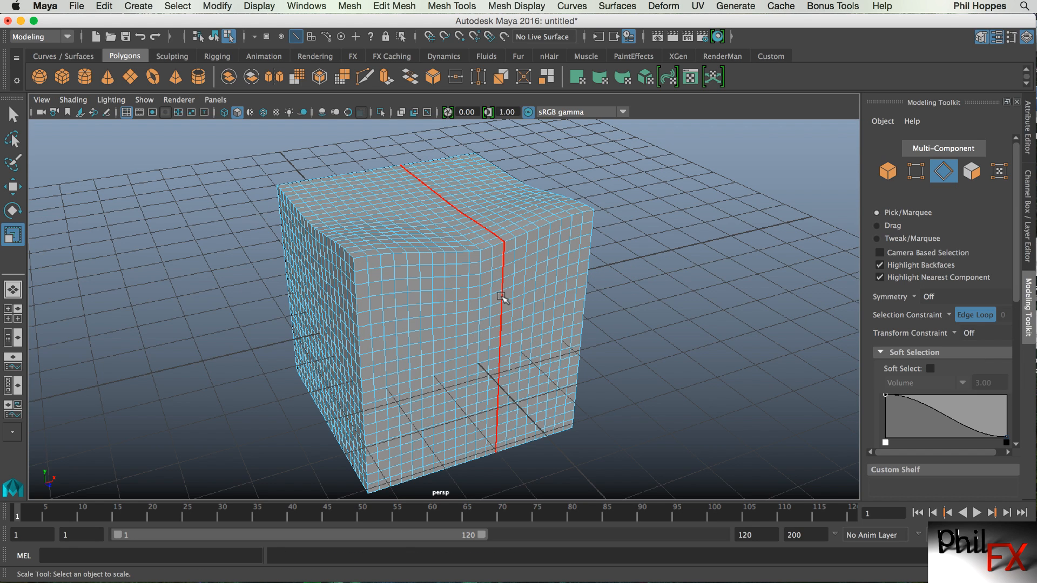
click(501, 297)
click(388, 349)
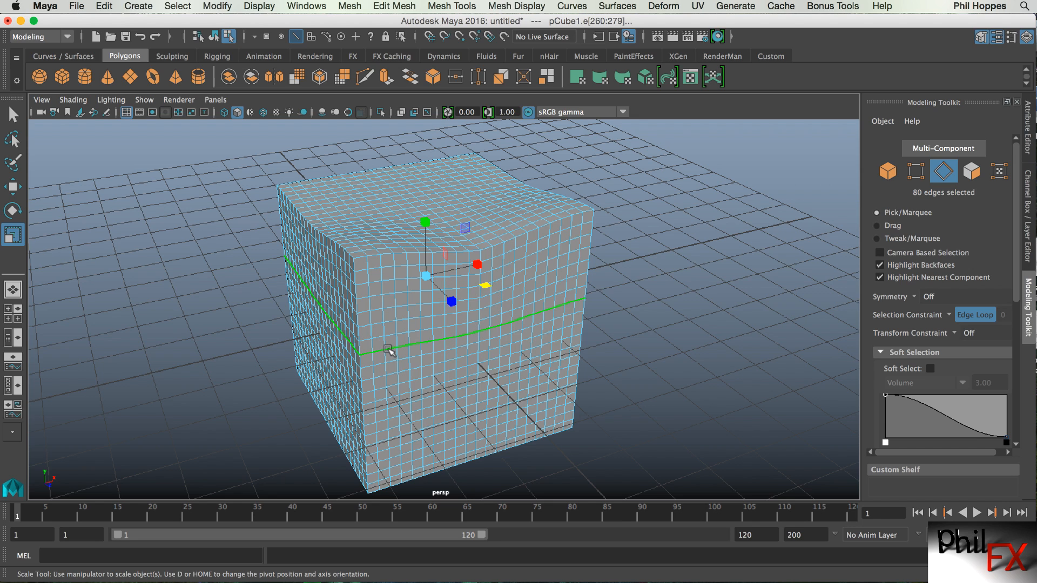
Try scaling the edge loop outward into a flange, undo it, and clear the selection.
mouse_move(485, 285)
mouse_down()
mouse_move(509, 295)
mouse_move(497, 292)
mouse_up()
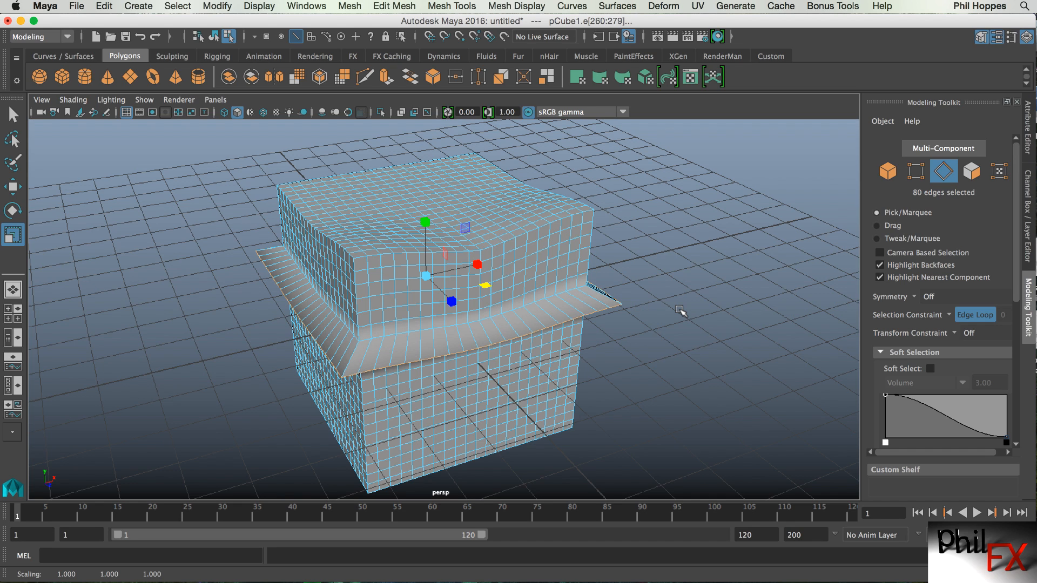
key(ctrl+z)
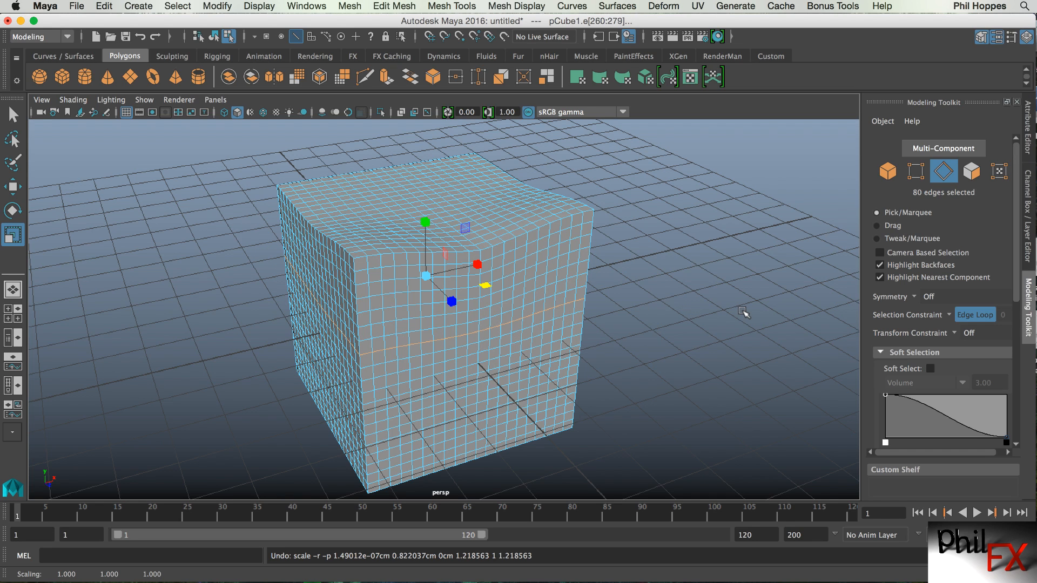
click(744, 313)
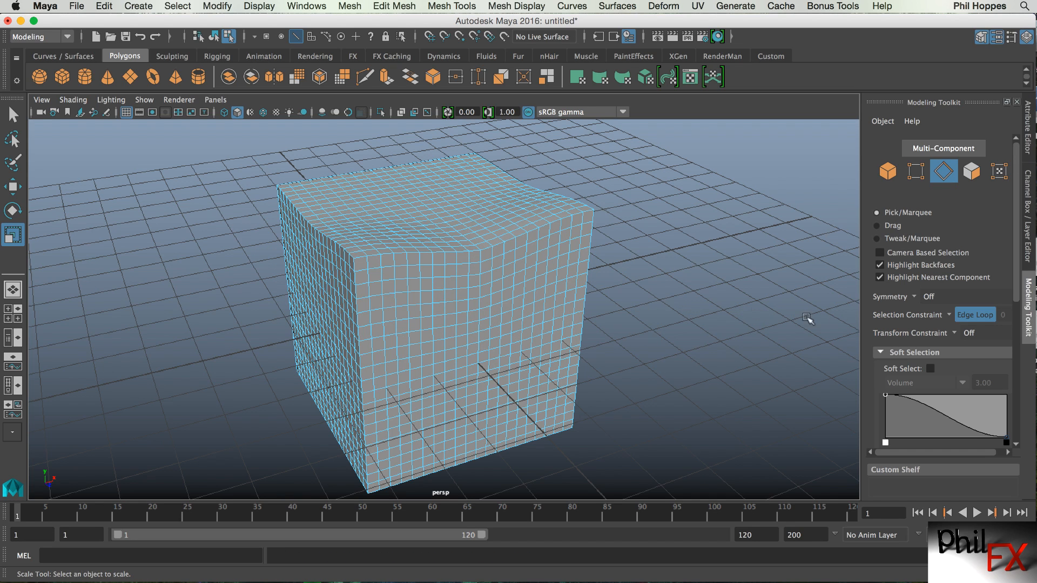
Set the selection constraint to Off, select a single edge, and switch to the Select tool.
click(949, 314)
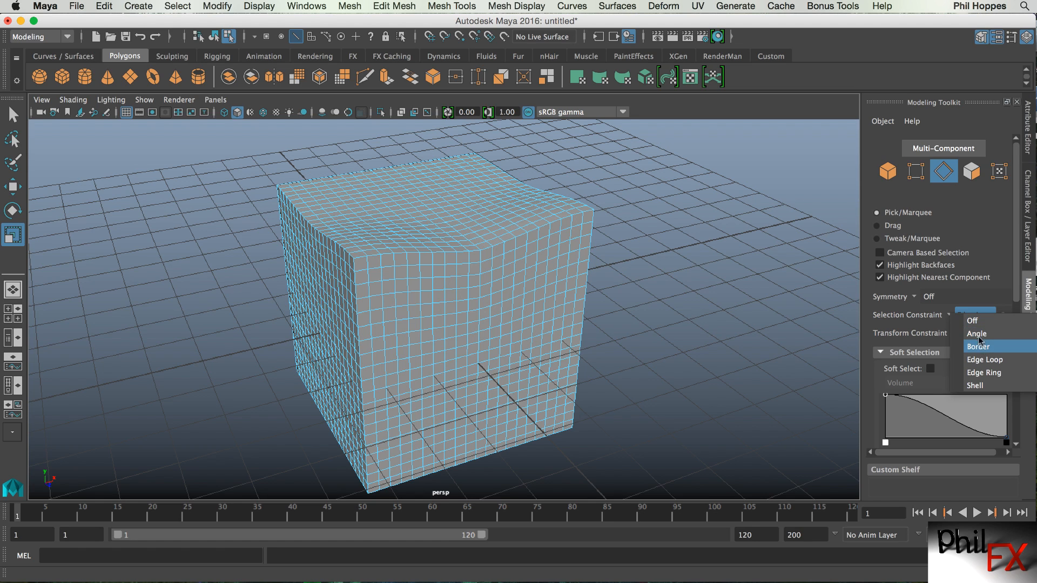
click(973, 320)
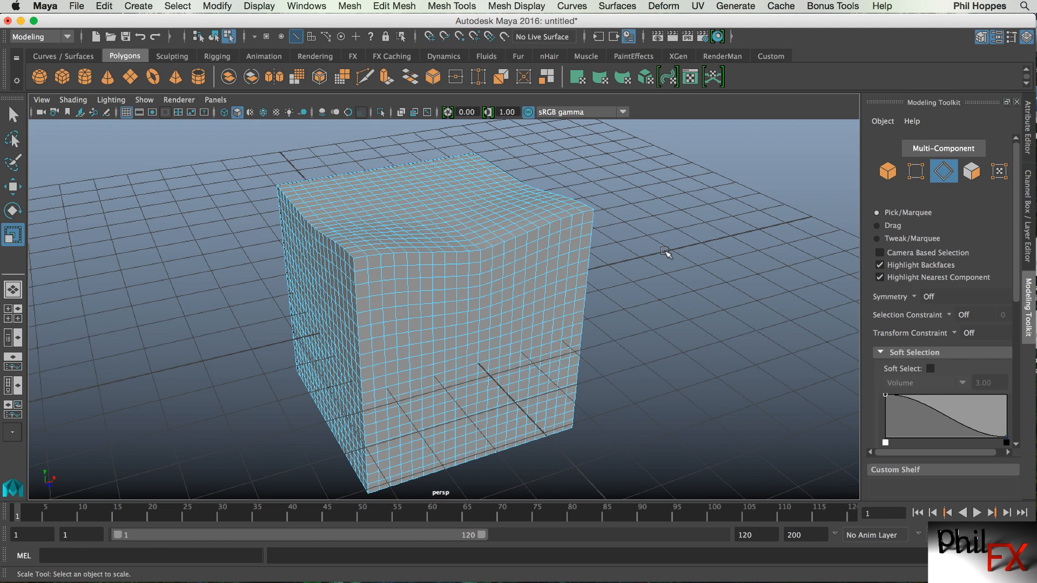
click(544, 316)
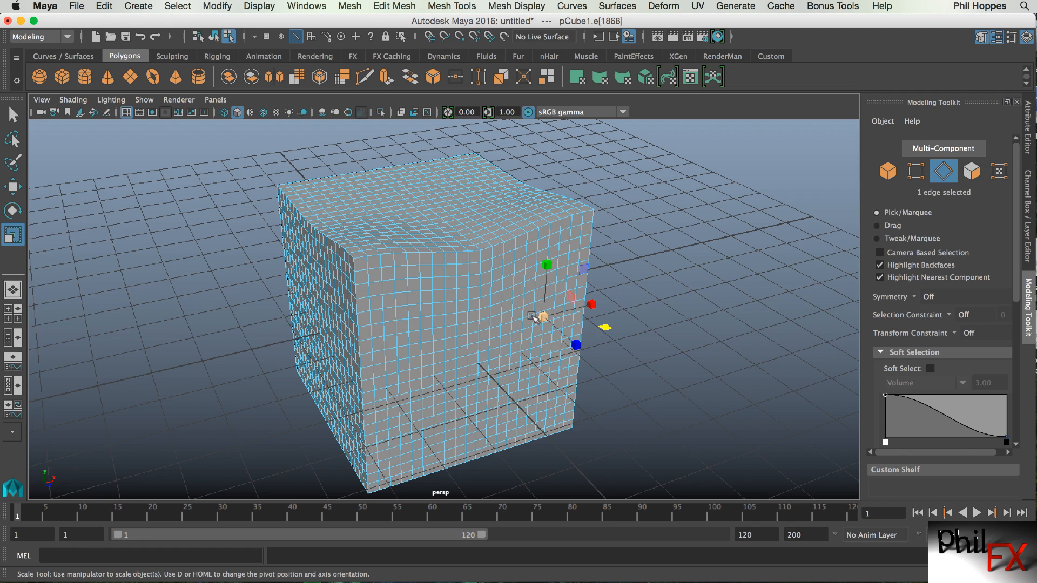
key(q)
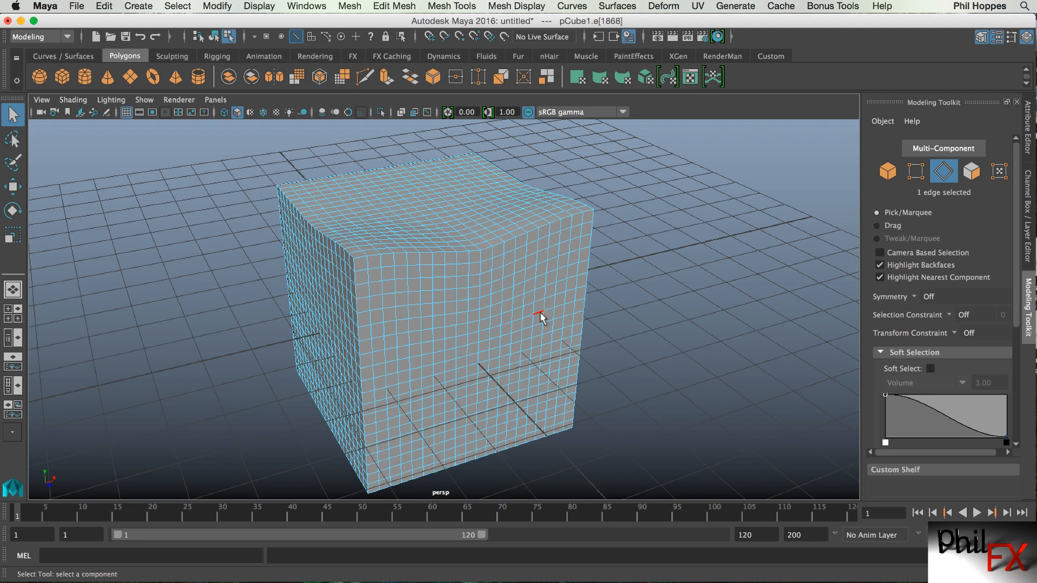
Select several edge loops around the cube one after another, then clear the selection.
double_click(543, 316)
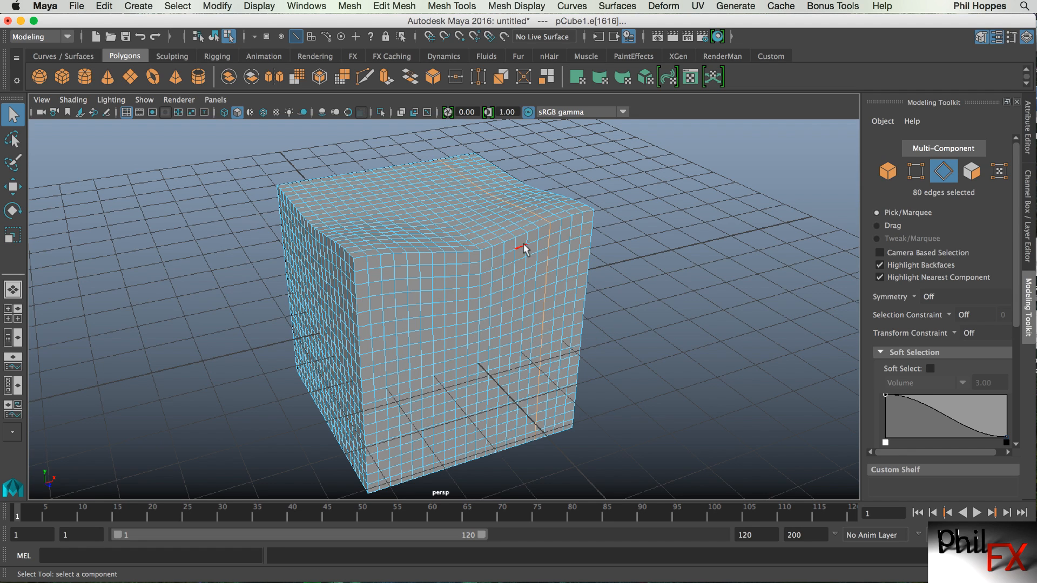
double_click(446, 352)
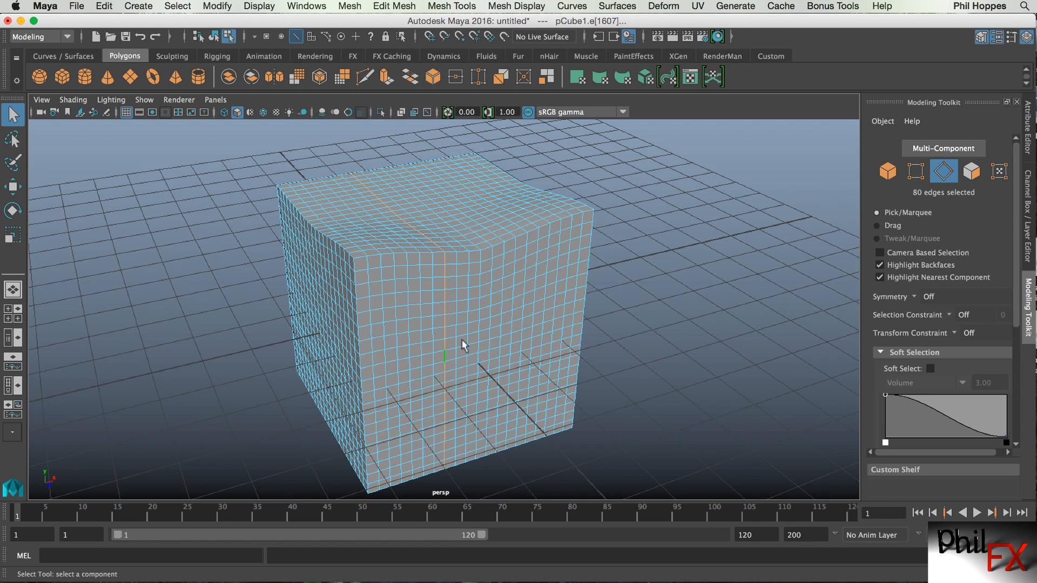
double_click(395, 323)
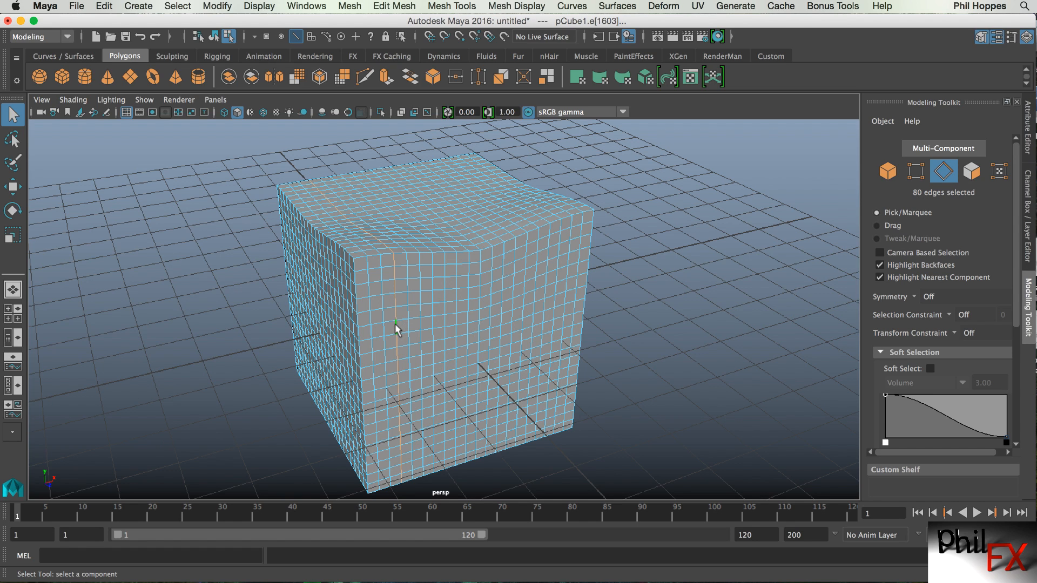
double_click(513, 306)
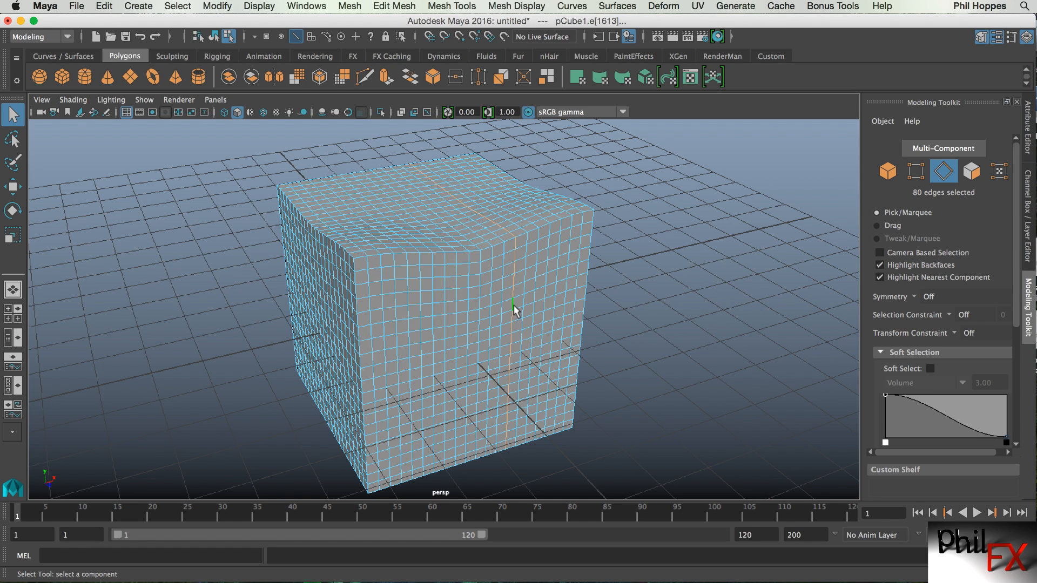
double_click(533, 298)
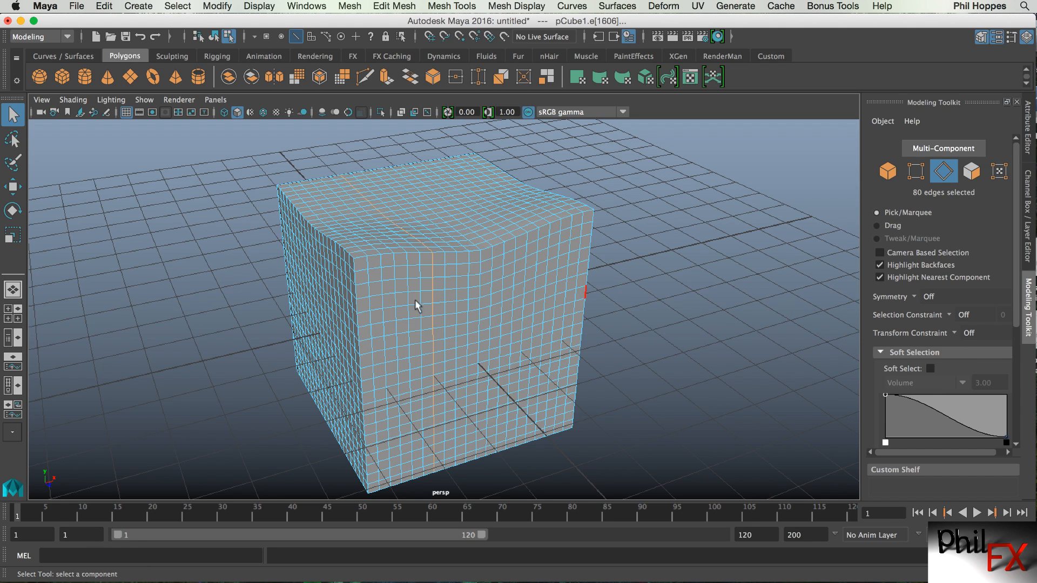
click(653, 324)
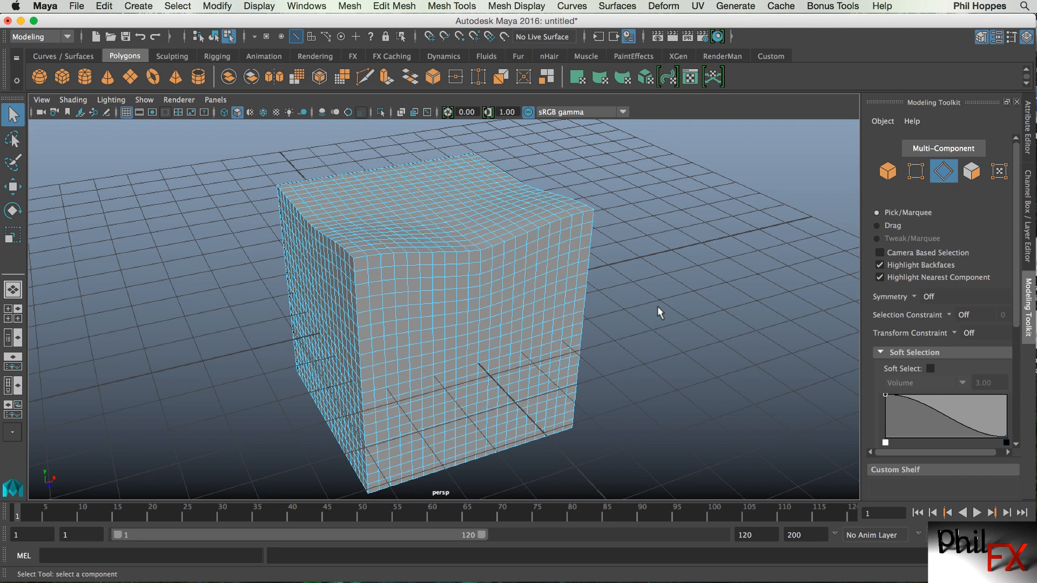
Switch to face selection mode and select six adjacent faces on the cube's front side.
click(950, 314)
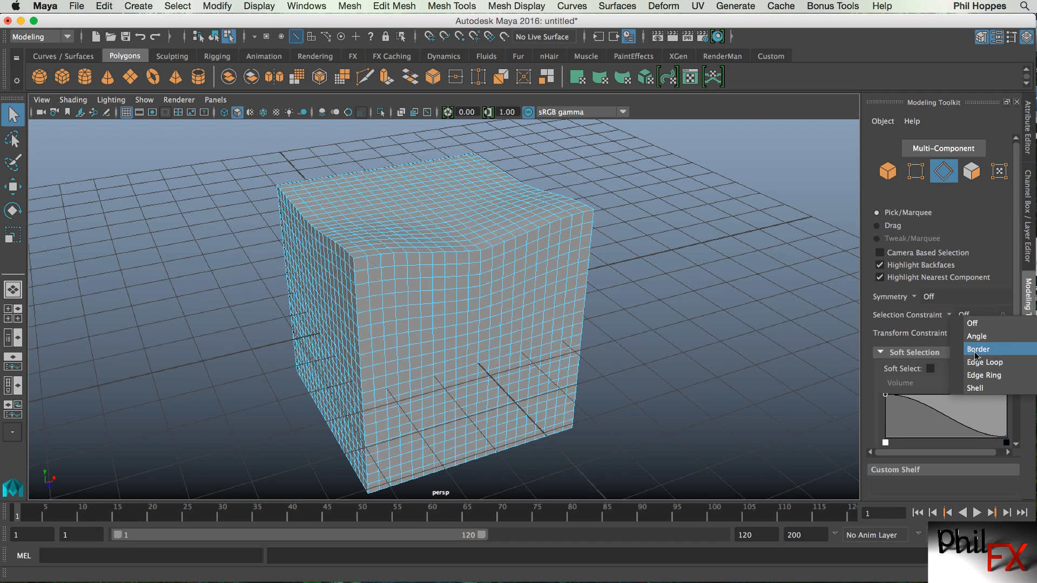
click(423, 317)
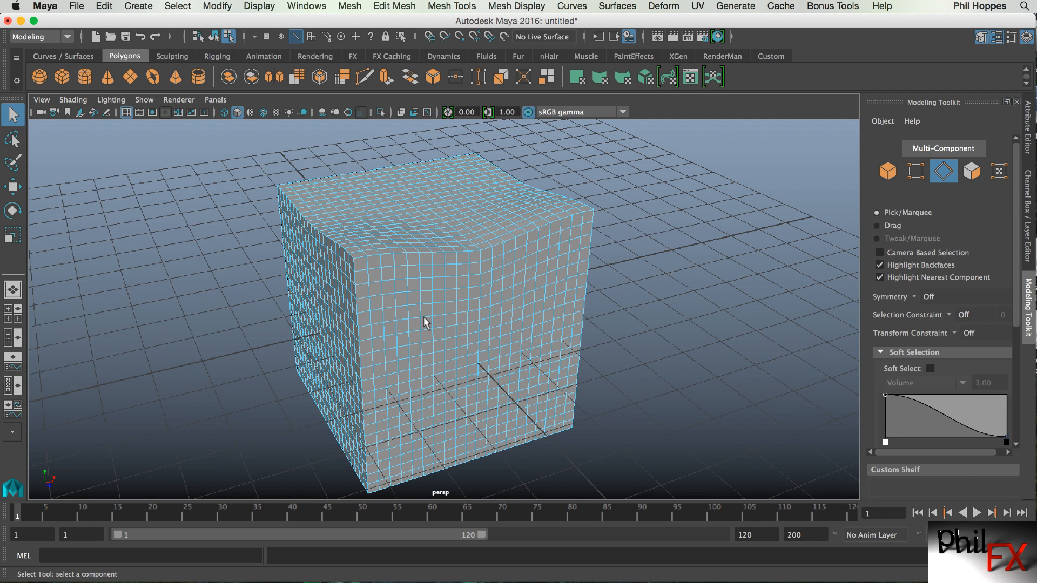
alt+drag(423, 317, 452, 326)
alt+right_drag(451, 326, 502, 324)
alt+drag(503, 324, 444, 318)
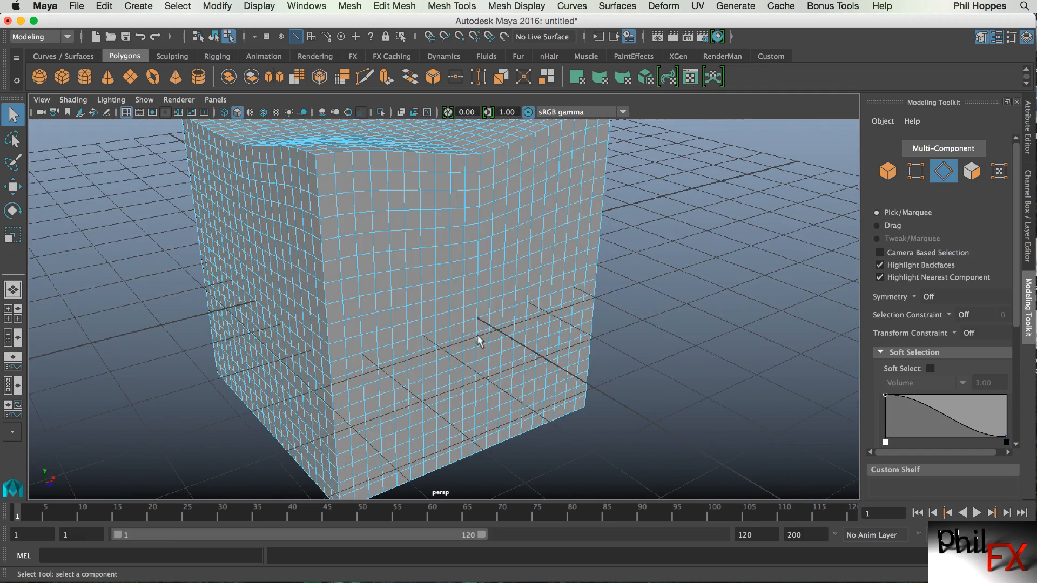
double_click(971, 171)
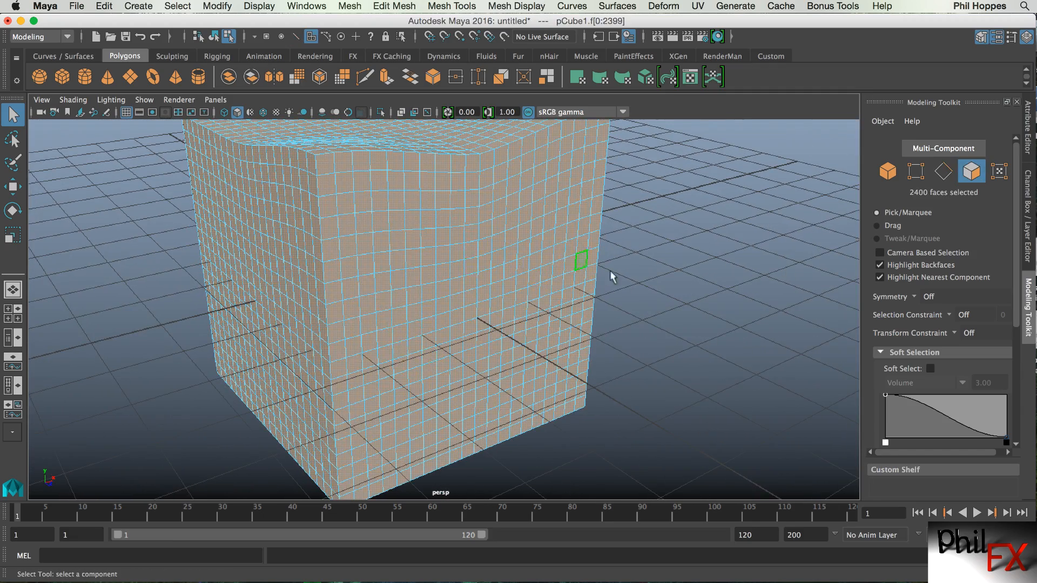
click(701, 350)
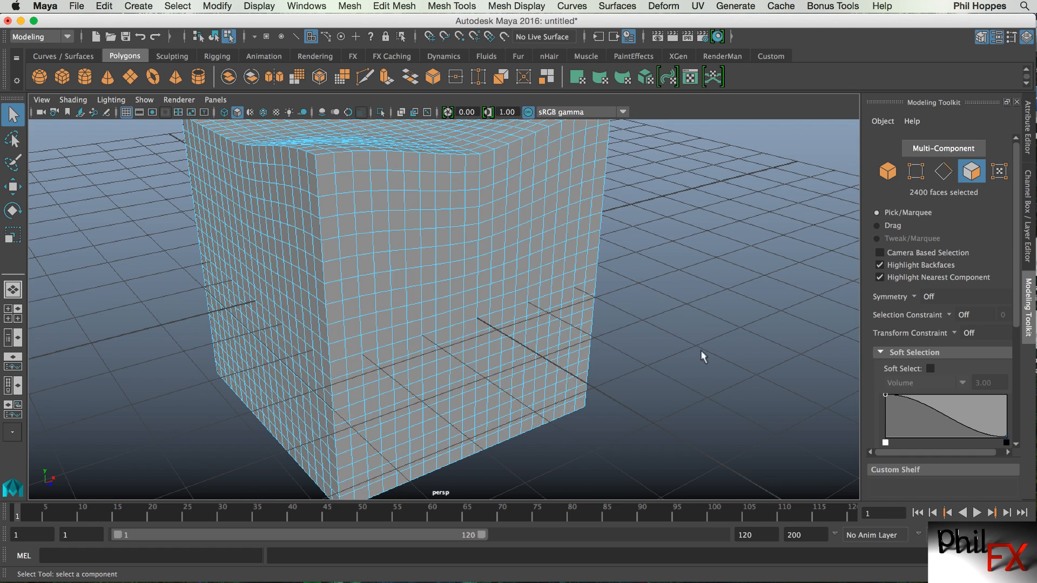
click(414, 333)
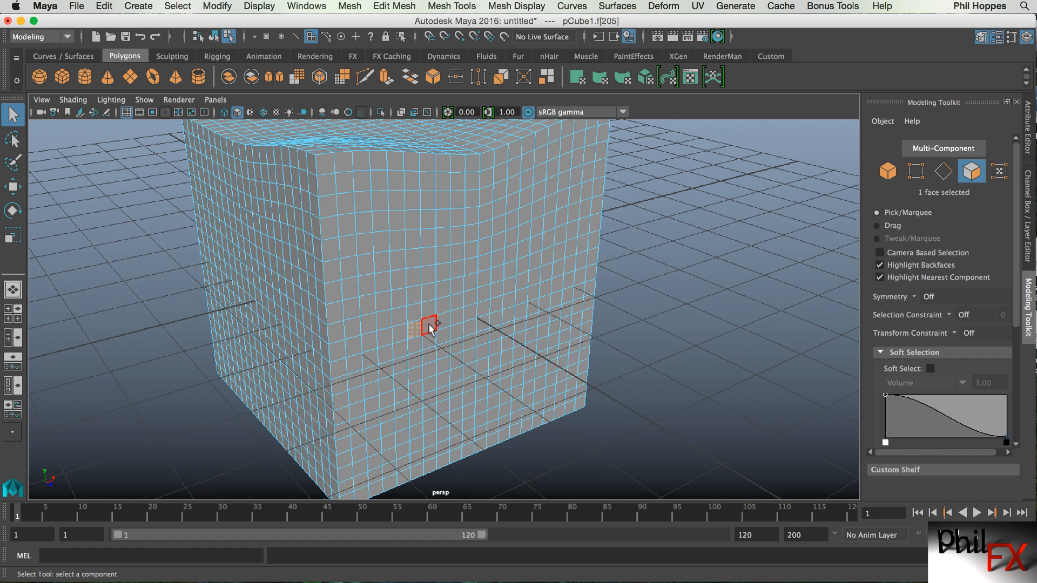
shift+click(431, 329)
shift+click(439, 307)
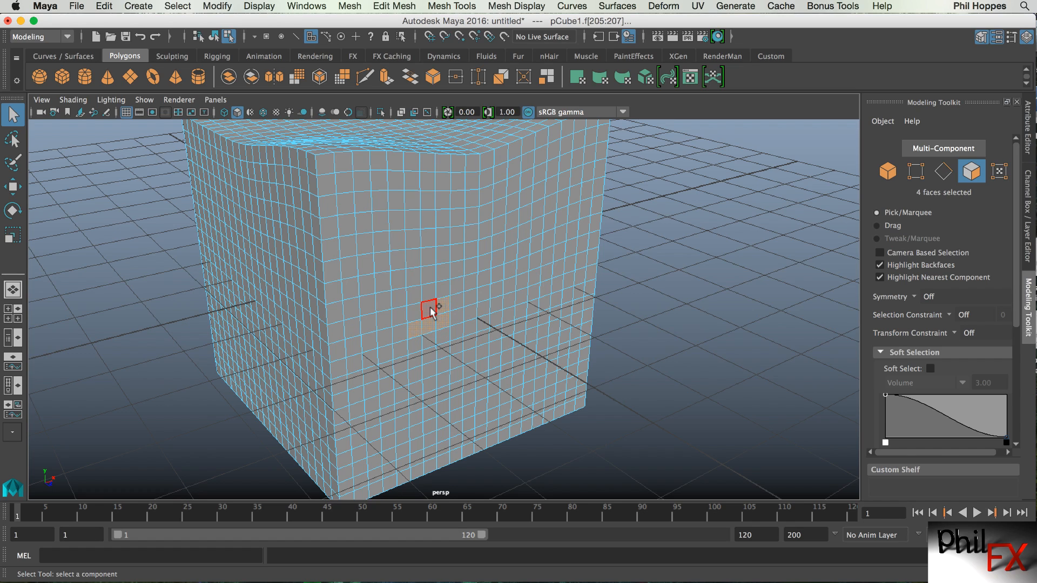
shift+click(430, 309)
shift+click(416, 312)
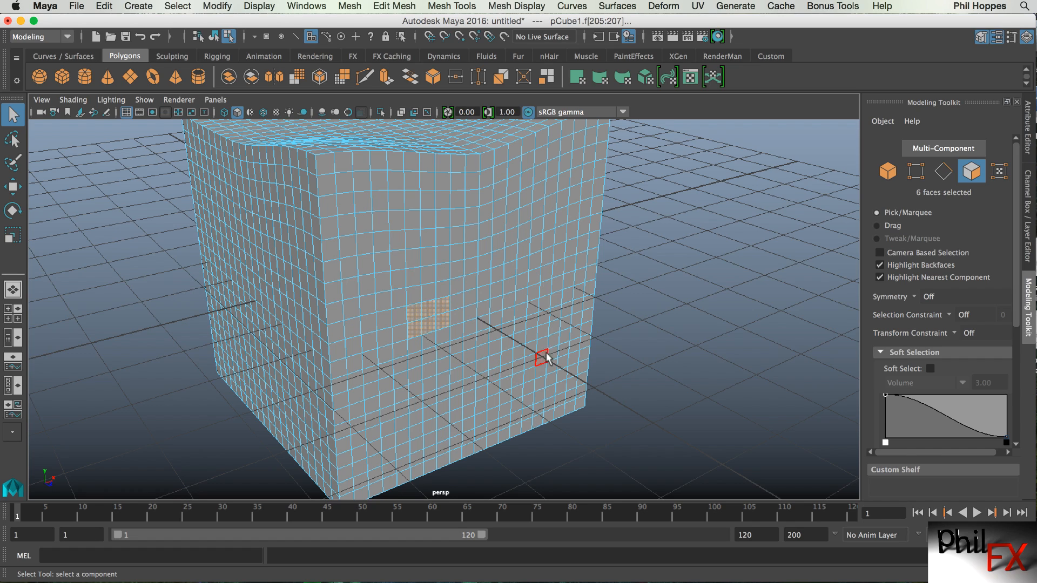
Marquee-select a larger block of faces on the front side.
alt+drag(546, 357, 550, 308)
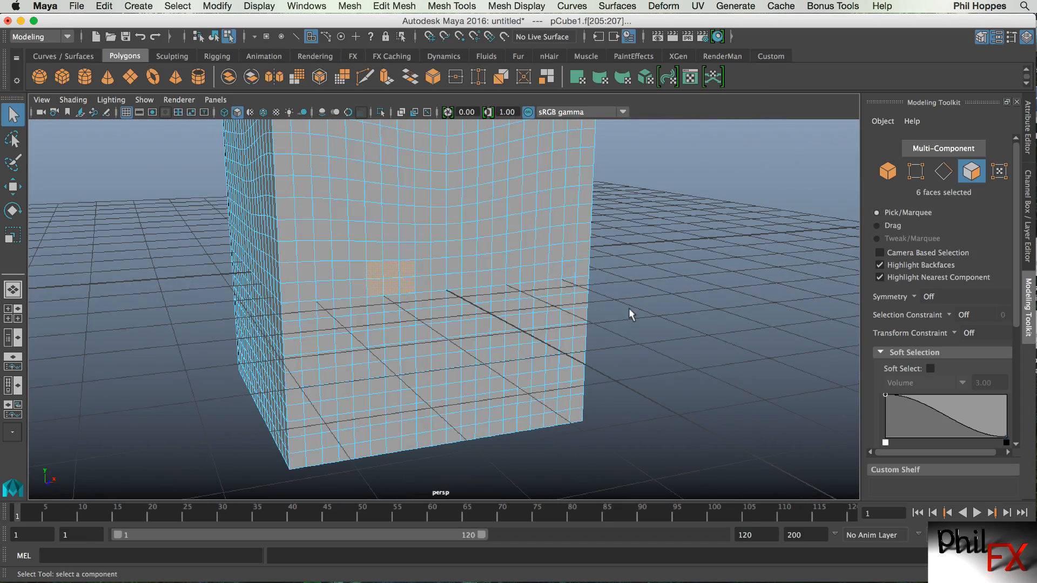
alt+drag(459, 333, 462, 335)
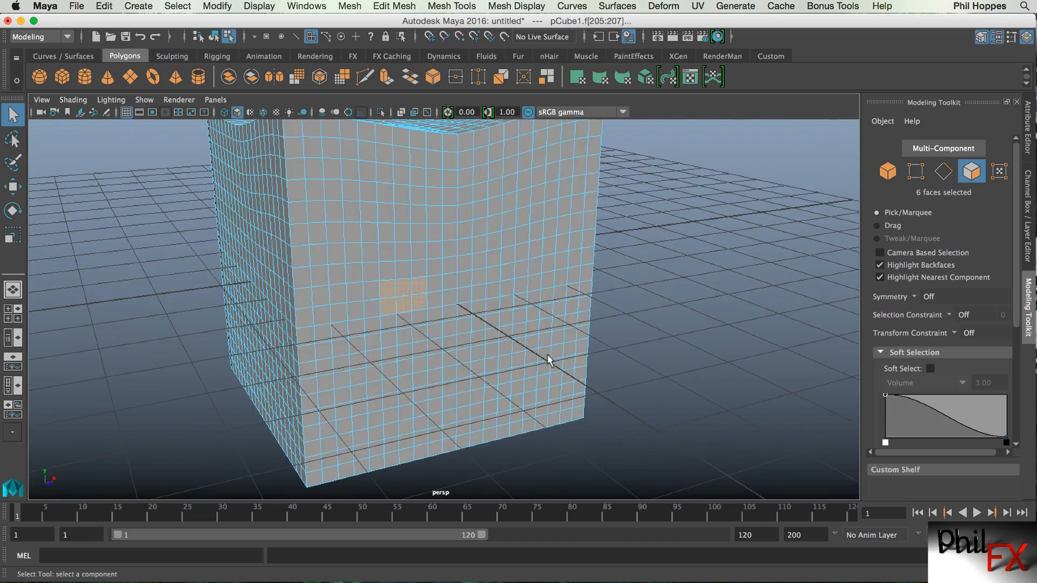
click(643, 342)
drag(359, 182, 501, 346)
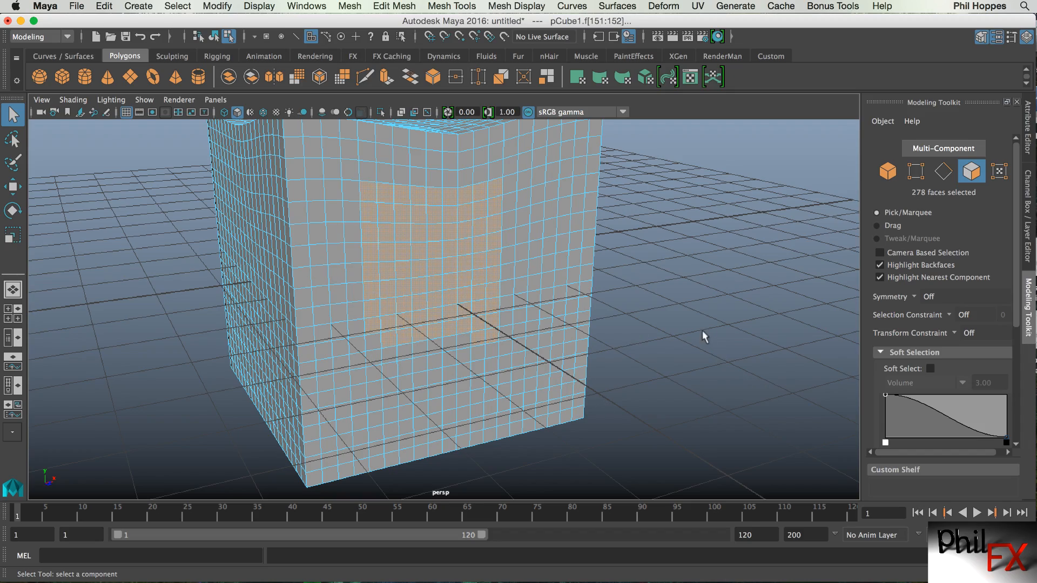
Turn on Camera Based Selection and marquee-select a block of faces on the front side.
alt+drag(702, 331, 535, 378)
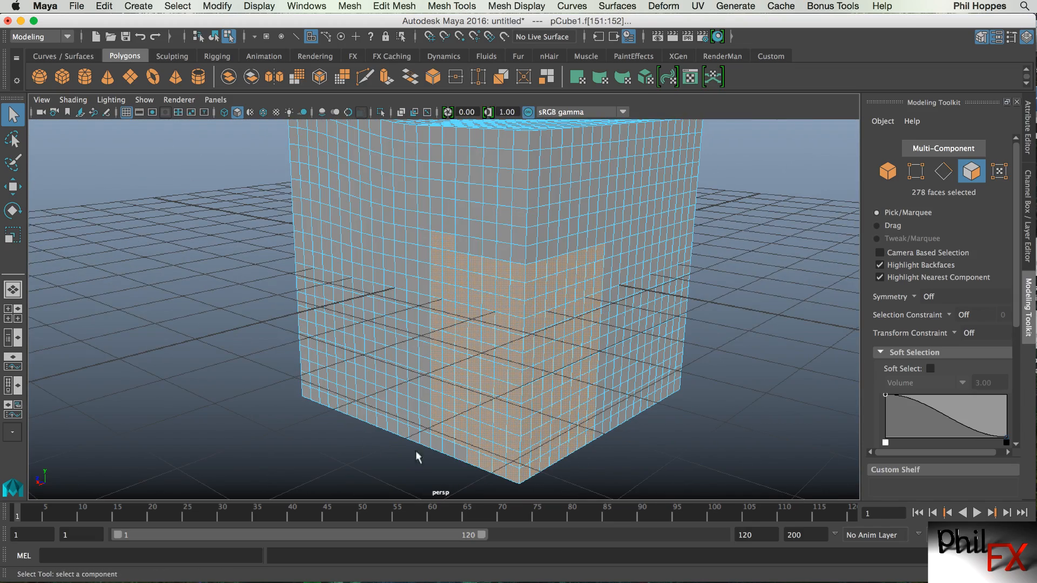
alt+drag(270, 412, 535, 424)
click(670, 345)
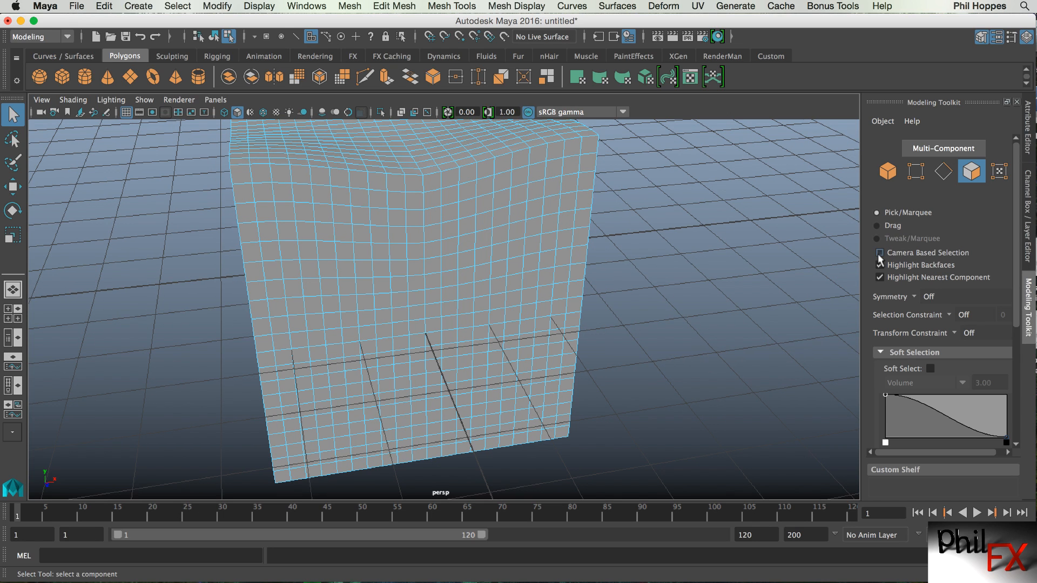
drag(322, 231, 510, 364)
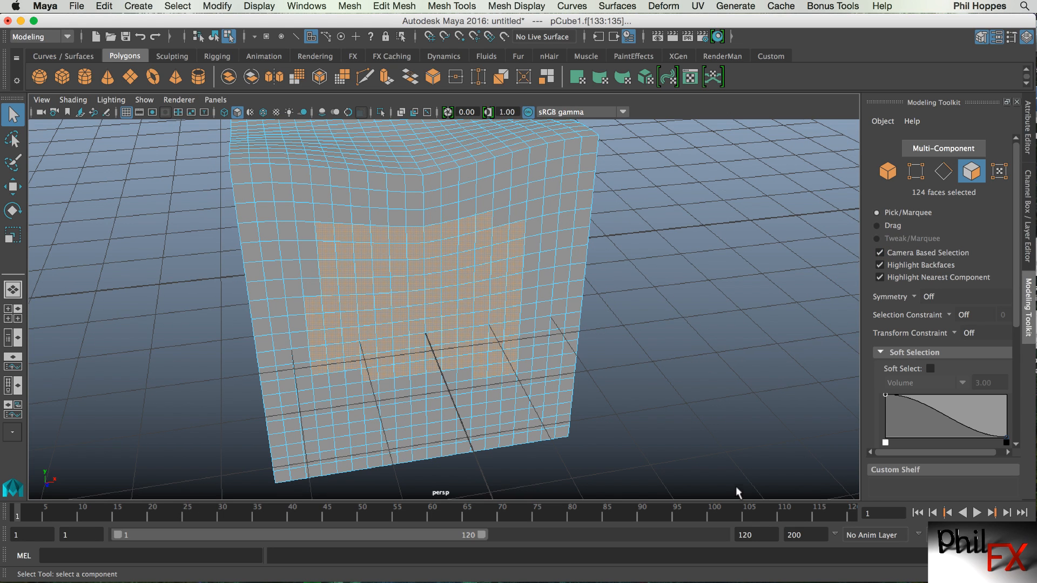
Turn off Camera Based Selection and marquee-select a block of front faces, including those hidden behind.
alt+drag(709, 407, 712, 355)
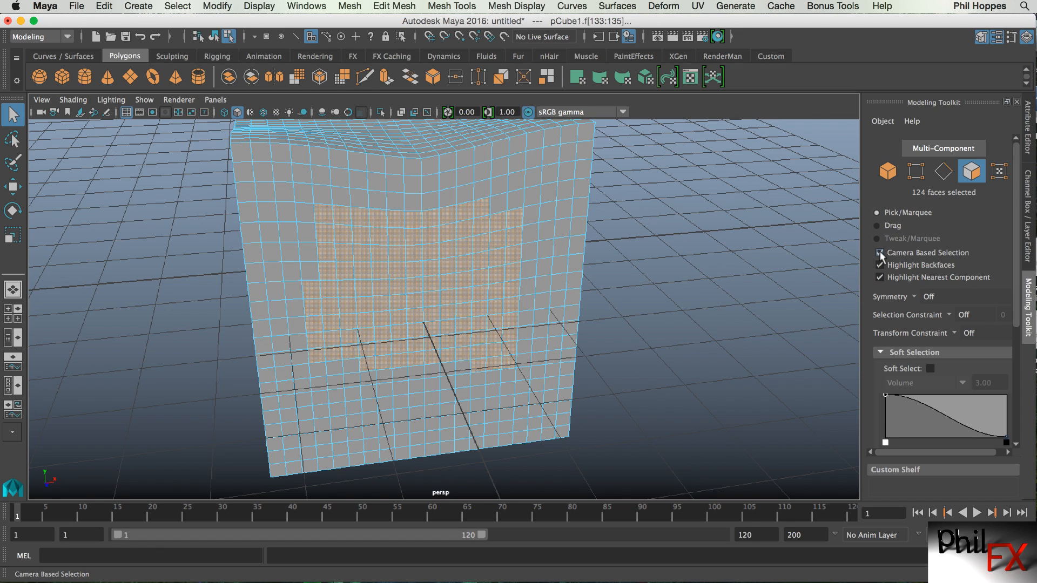
click(706, 339)
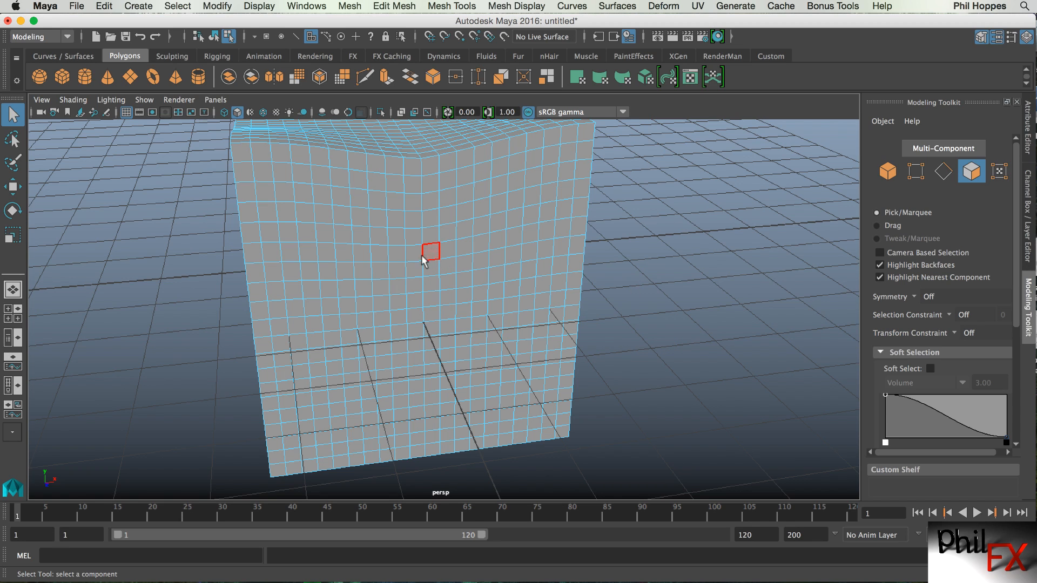
mouse_move(346, 232)
mouse_down()
mouse_move(374, 234)
mouse_move(377, 270)
mouse_move(347, 252)
mouse_move(348, 286)
mouse_move(393, 296)
mouse_move(351, 302)
mouse_move(383, 340)
mouse_move(411, 320)
mouse_move(449, 375)
mouse_move(435, 386)
mouse_move(417, 373)
mouse_up()
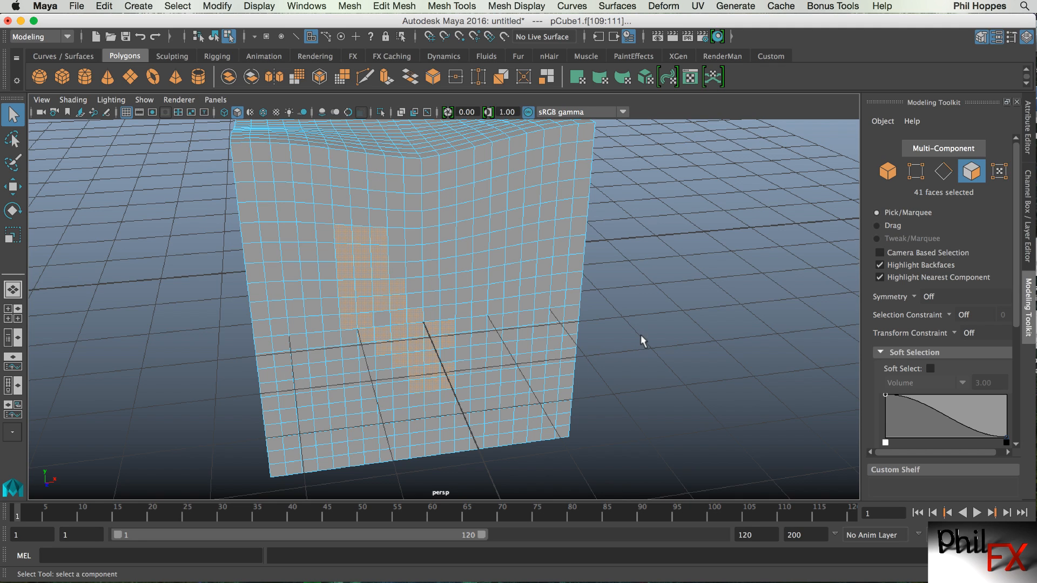
Switch to the Move tool, move the selected faces outward from the cube, and clear the selection.
alt+drag(653, 259, 710, 252)
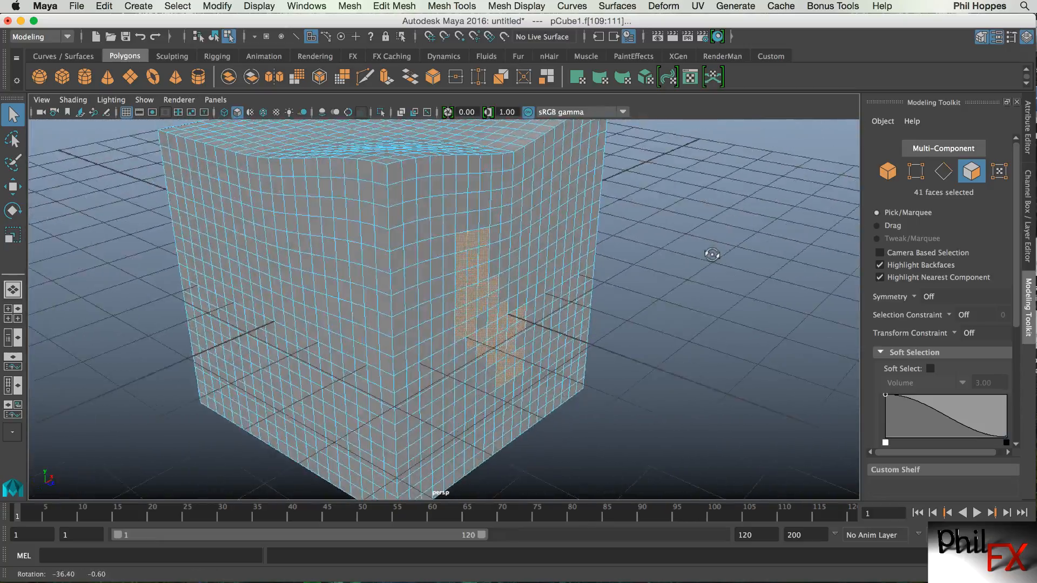
key(w)
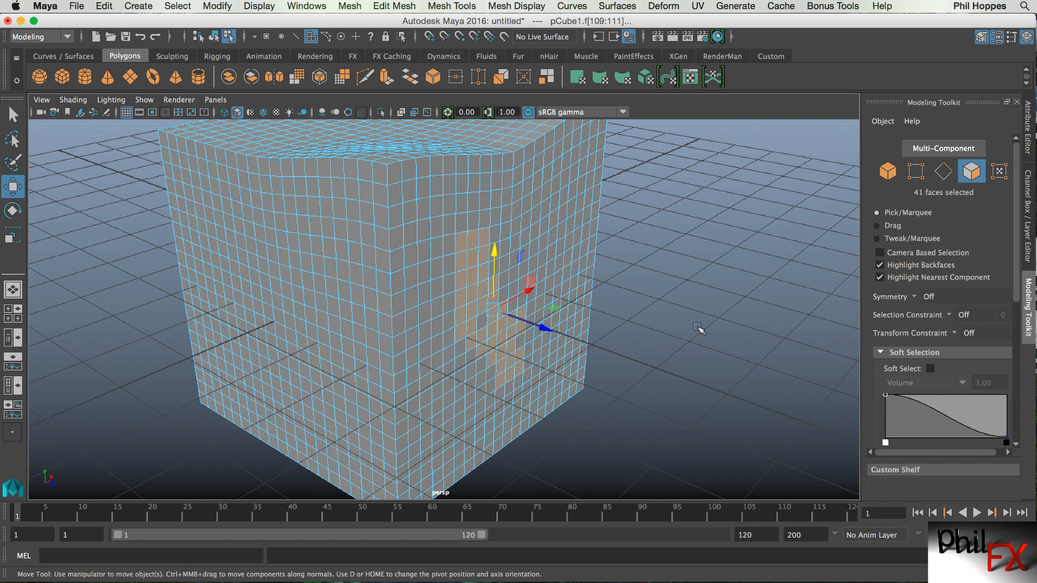
drag(547, 328, 672, 306)
mouse_move(708, 272)
alt+mouse_down()
mouse_move(665, 248)
mouse_move(598, 240)
mouse_move(581, 250)
mouse_move(587, 271)
mouse_move(694, 270)
alt+mouse_up()
click(712, 276)
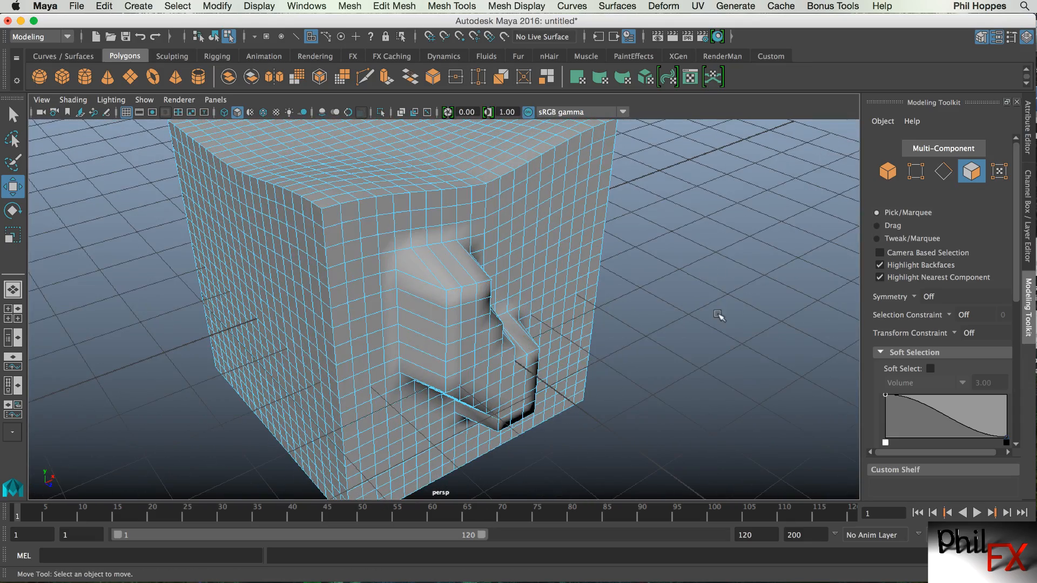
Select two single faces on the front side and move each inward with the Move tool.
alt+drag(674, 357, 705, 368)
click(354, 294)
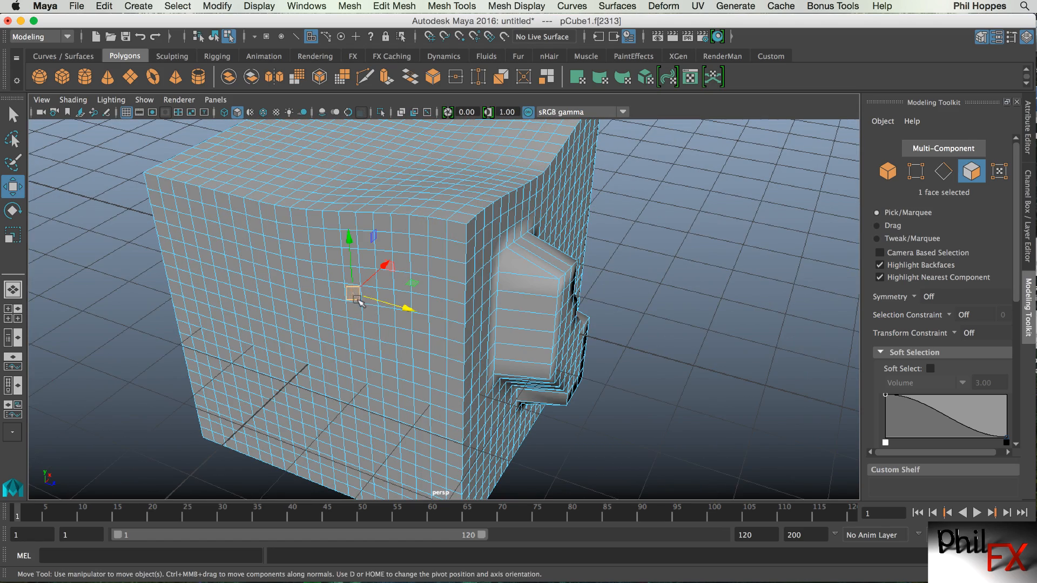
drag(388, 269, 371, 280)
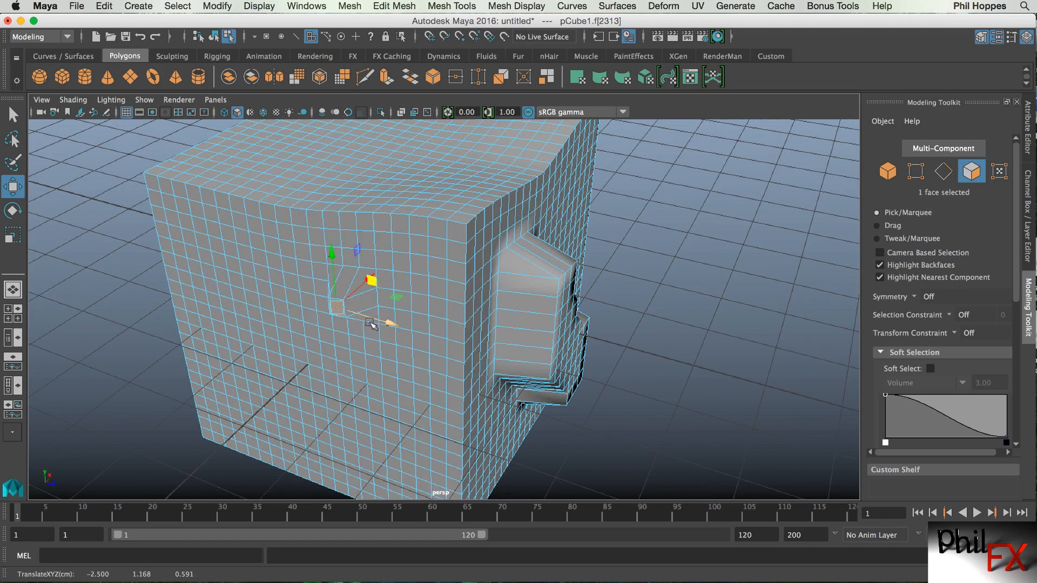
click(281, 265)
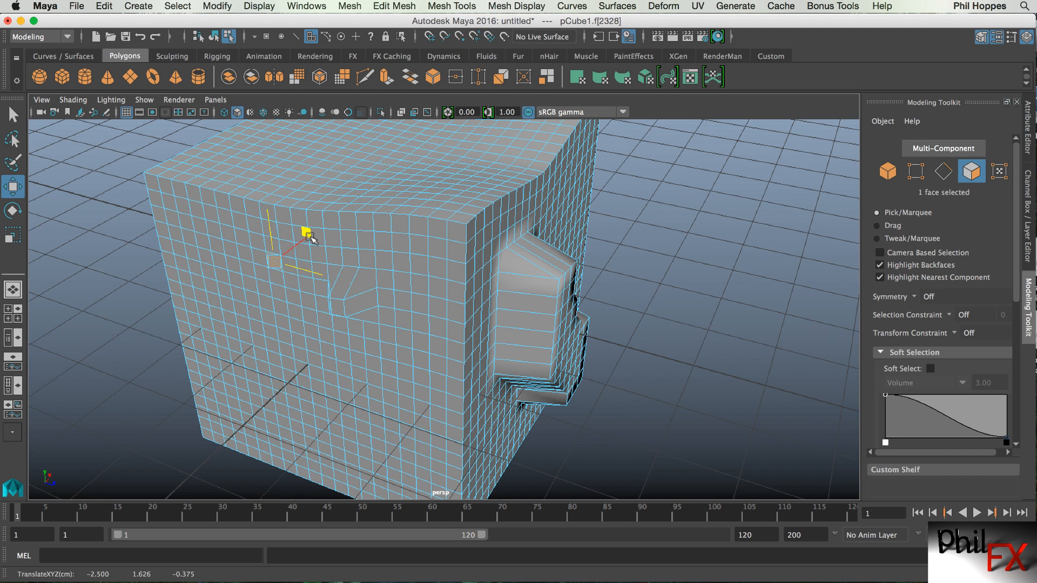
drag(303, 236, 286, 263)
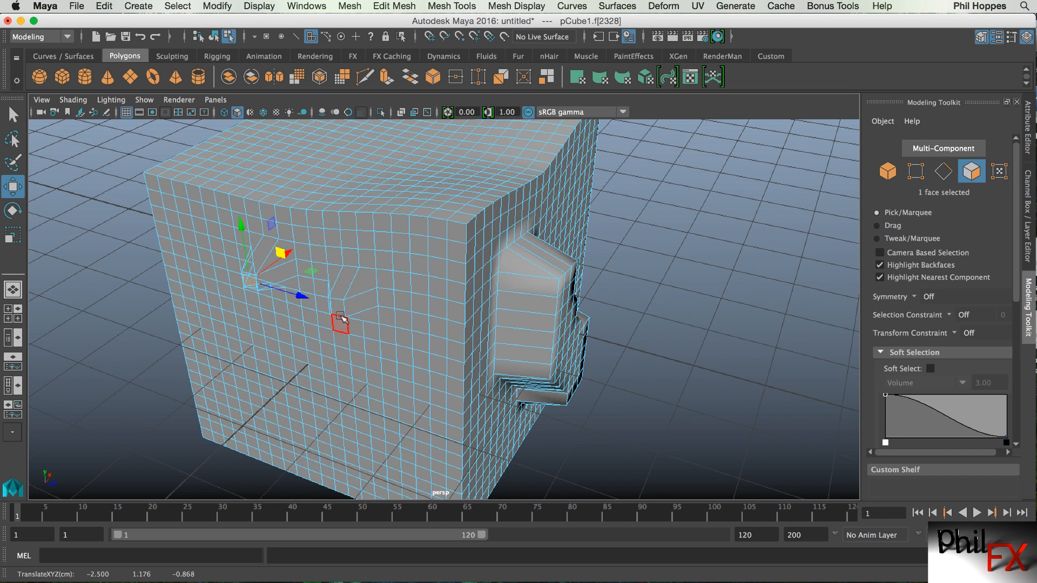
Turn on Tweak/Marquee mode and pull a face on the cube's top upward into a spike.
alt+drag(434, 276, 421, 304)
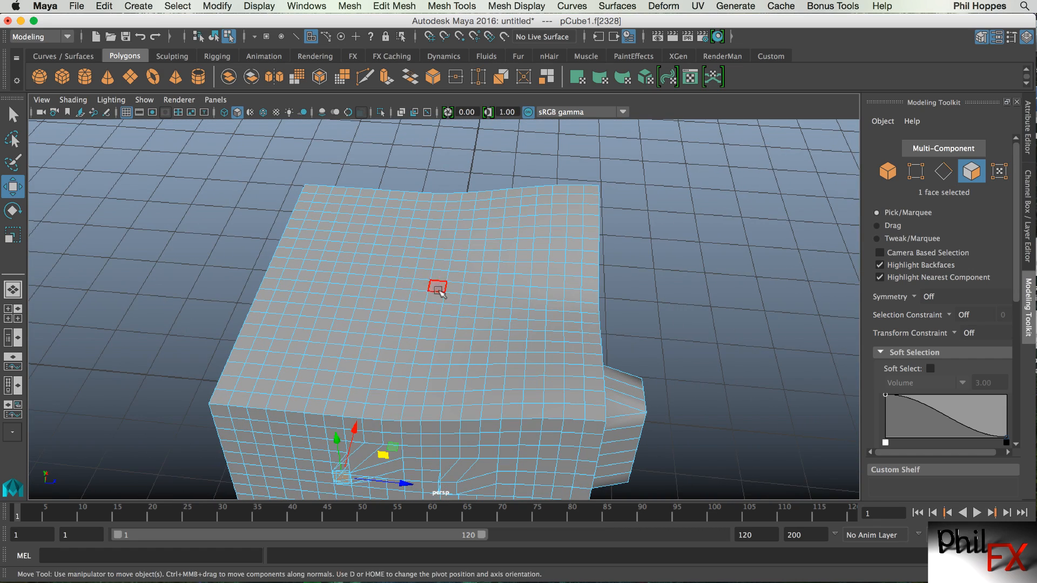
click(408, 275)
key(grave)
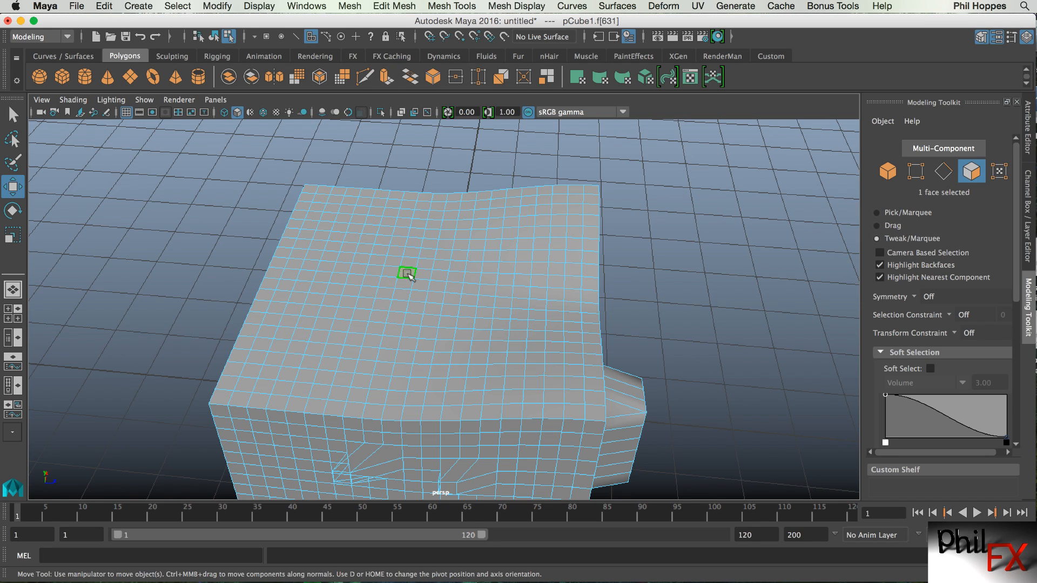
drag(408, 275, 403, 246)
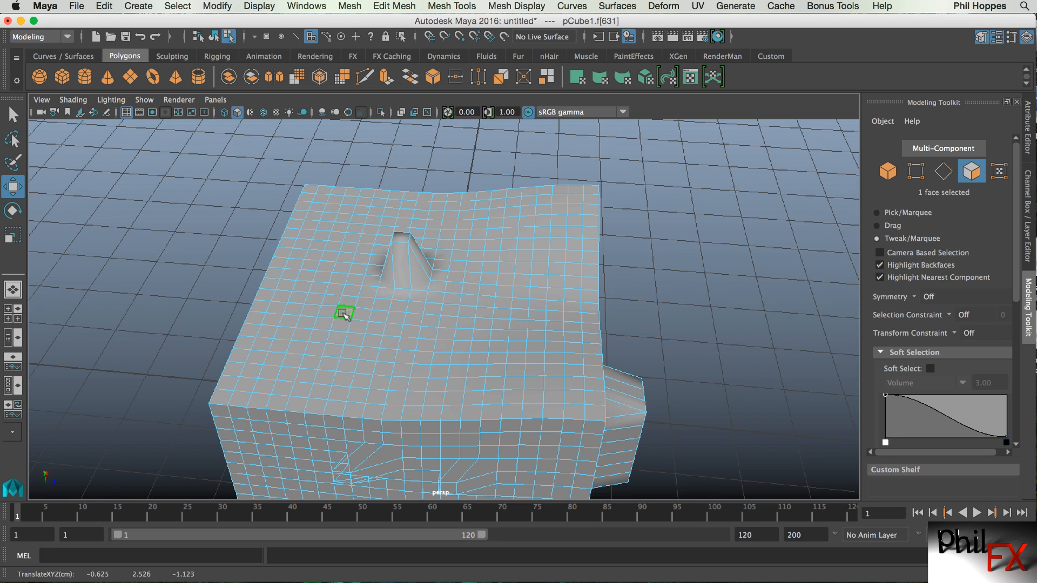
Pull several more faces on the top upward into spikes with tweak dragging.
drag(344, 314, 344, 267)
drag(457, 360, 464, 339)
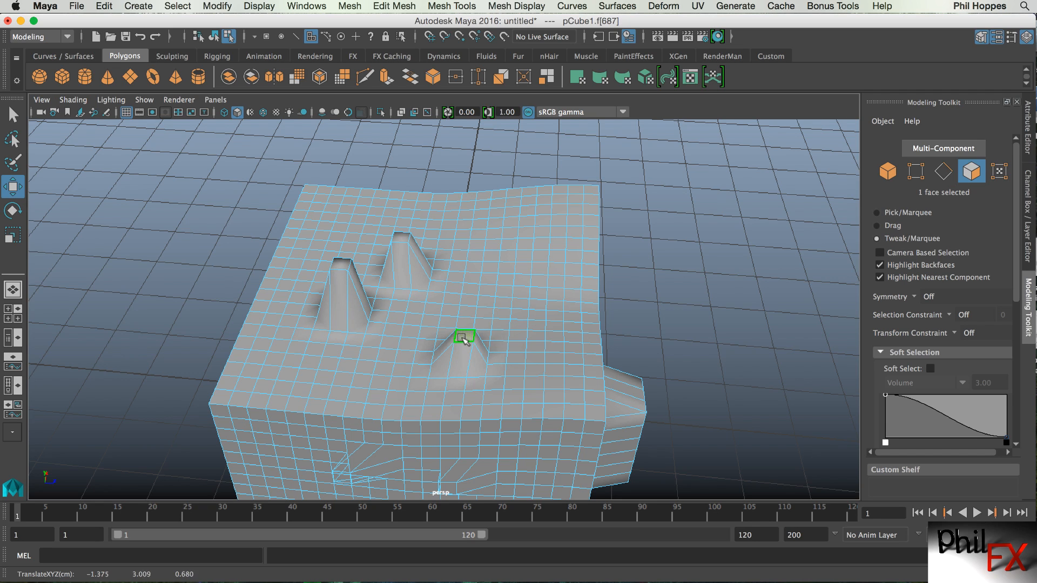
drag(533, 339, 548, 312)
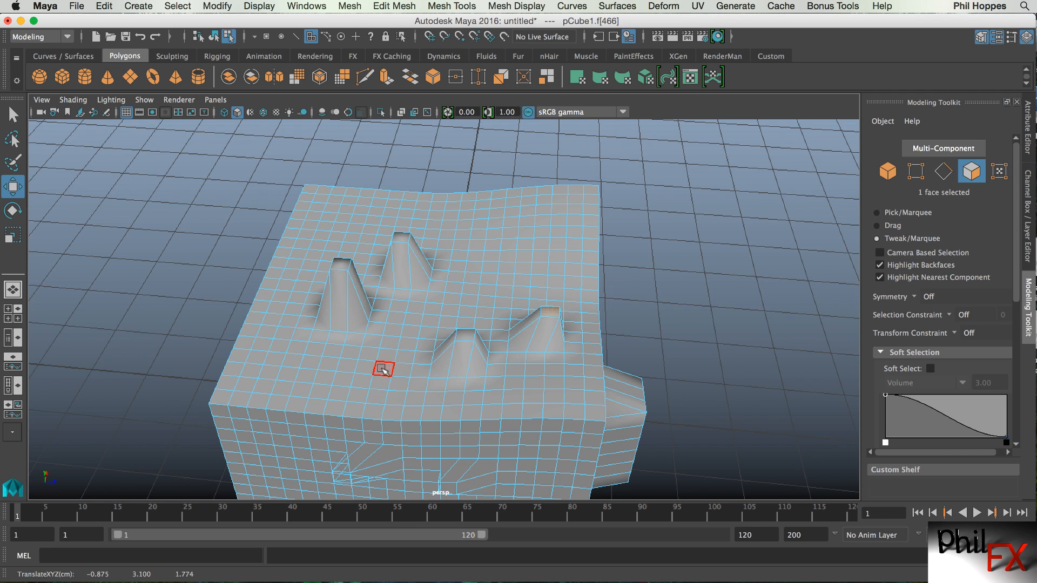
drag(378, 367, 384, 347)
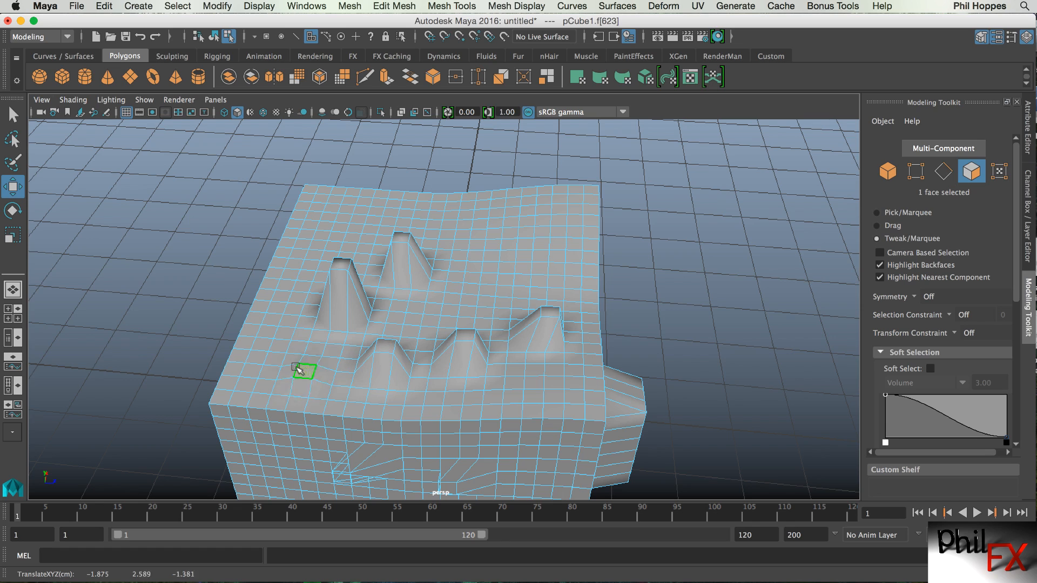
drag(299, 370, 259, 361)
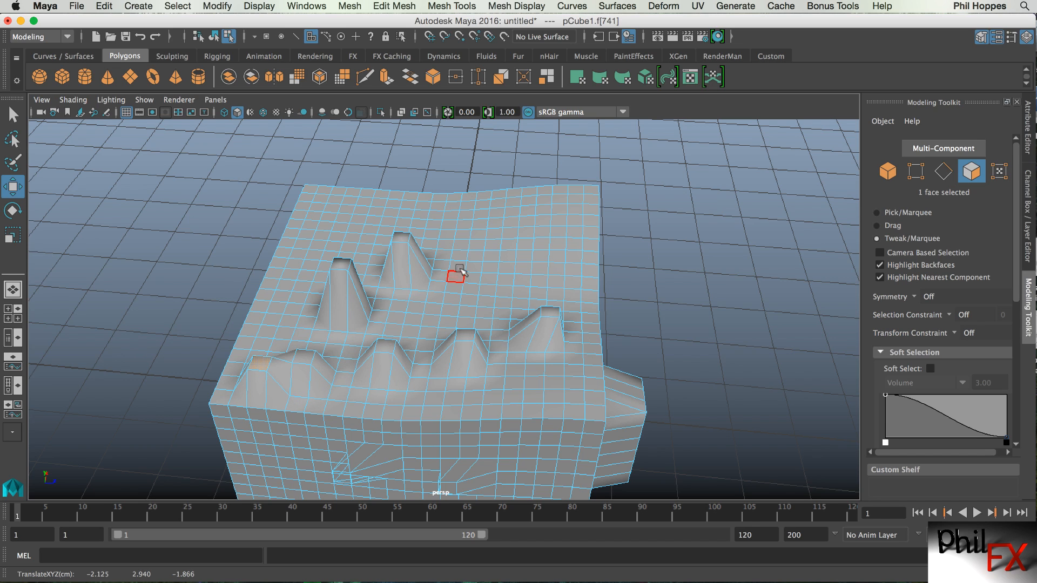
drag(492, 246, 509, 220)
drag(537, 266, 550, 236)
drag(467, 299, 464, 289)
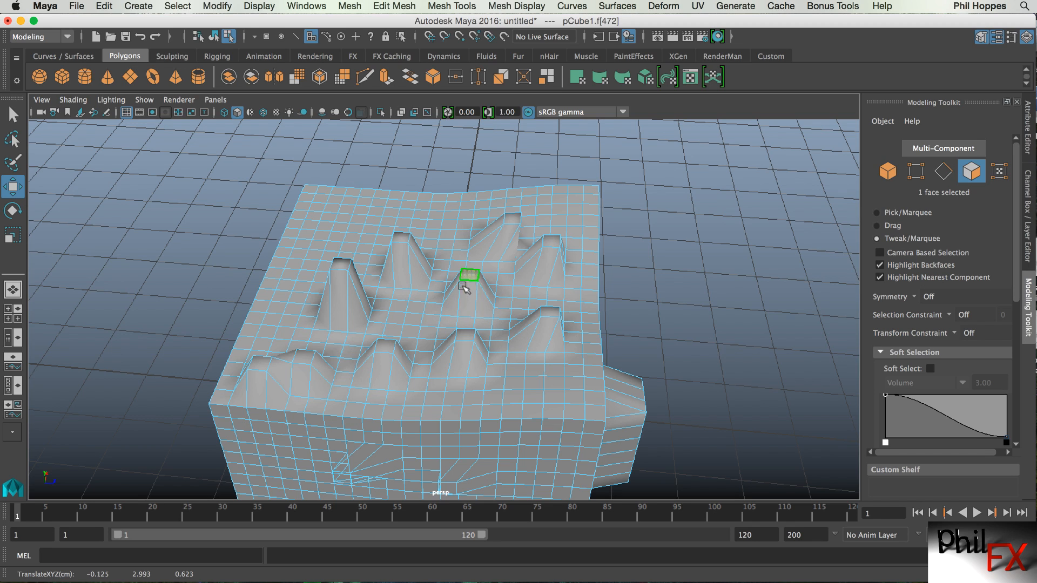
drag(348, 217, 347, 186)
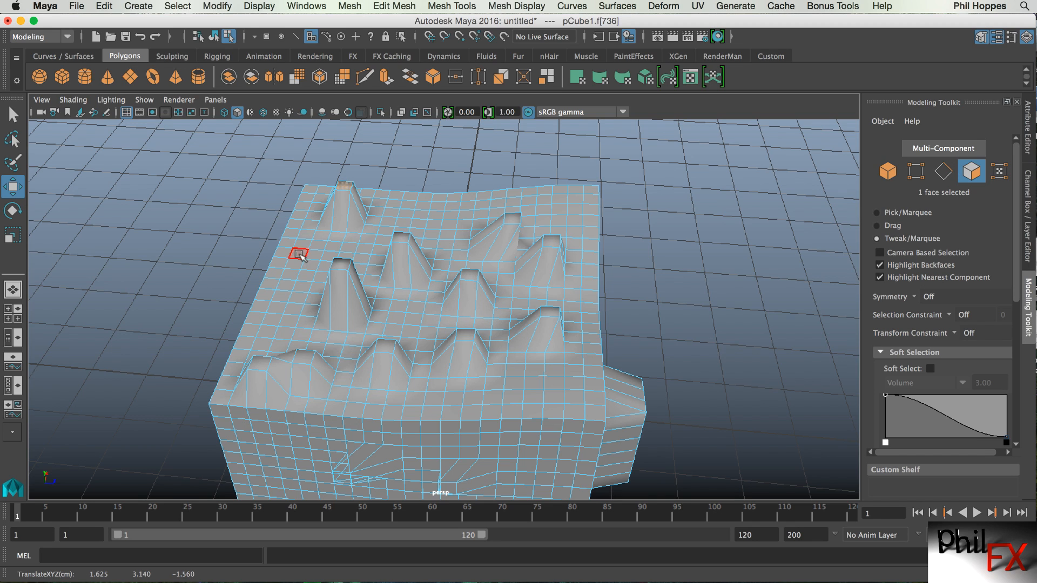
Pull four more faces on the cube's top upward into spikes by tweak dragging.
drag(301, 256, 294, 231)
drag(280, 294, 280, 270)
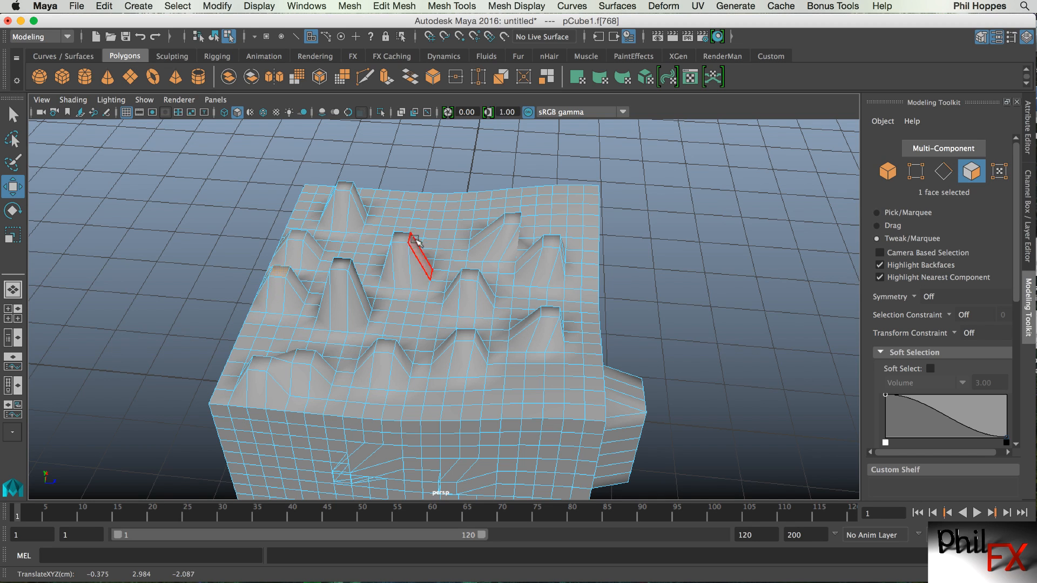
drag(421, 216, 423, 200)
drag(560, 208, 566, 193)
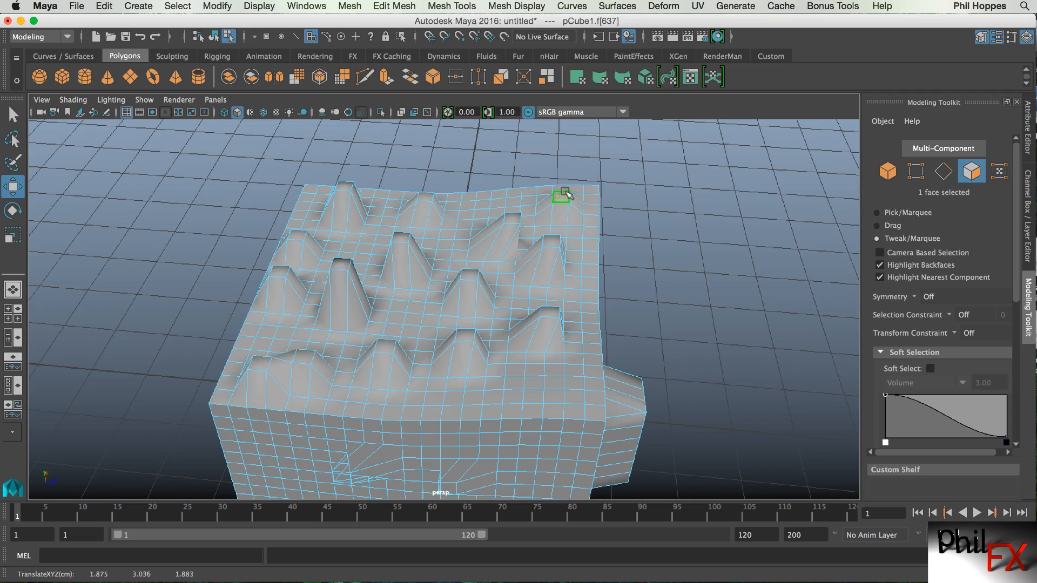
Pull several faces on the cube's right side outward, then undo those moves.
key(grave)
alt+drag(663, 294, 506, 301)
key(grave)
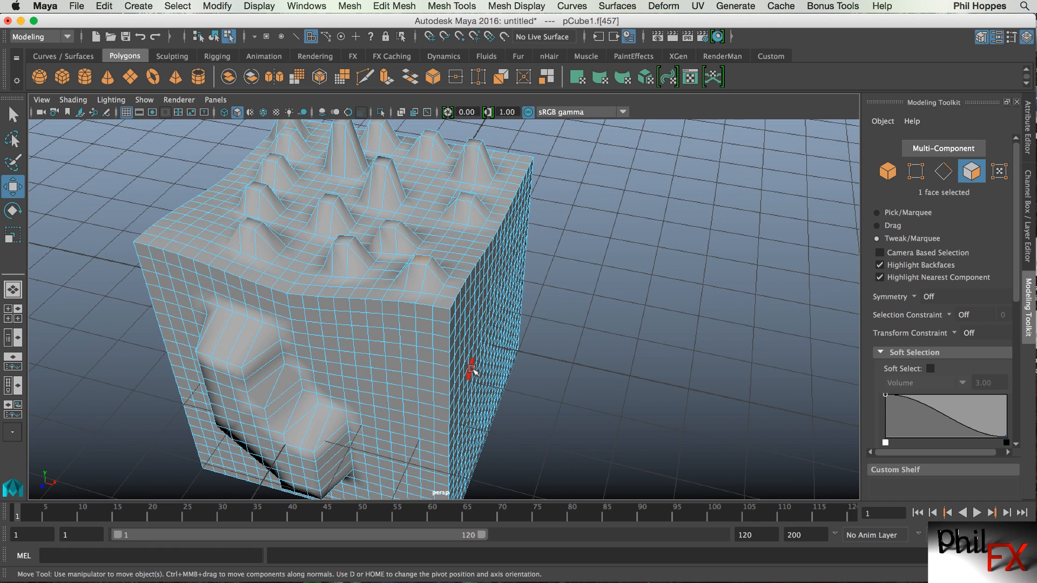
drag(472, 369, 497, 370)
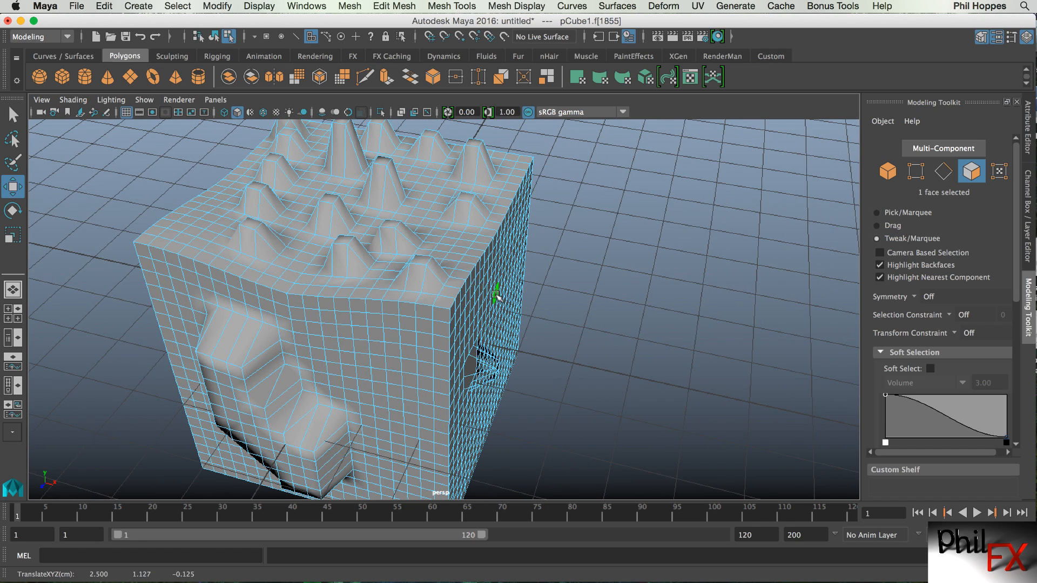
drag(497, 295, 502, 296)
drag(503, 349, 525, 351)
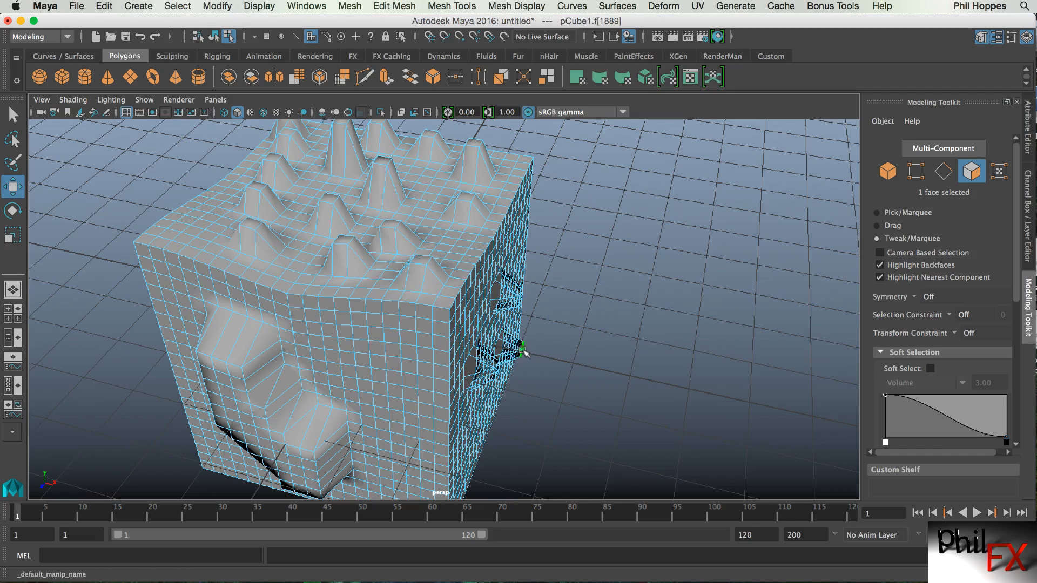
key(grave)
alt+drag(601, 353, 523, 432)
key(z)
key(z)
key(z)
key(z)
key(z)
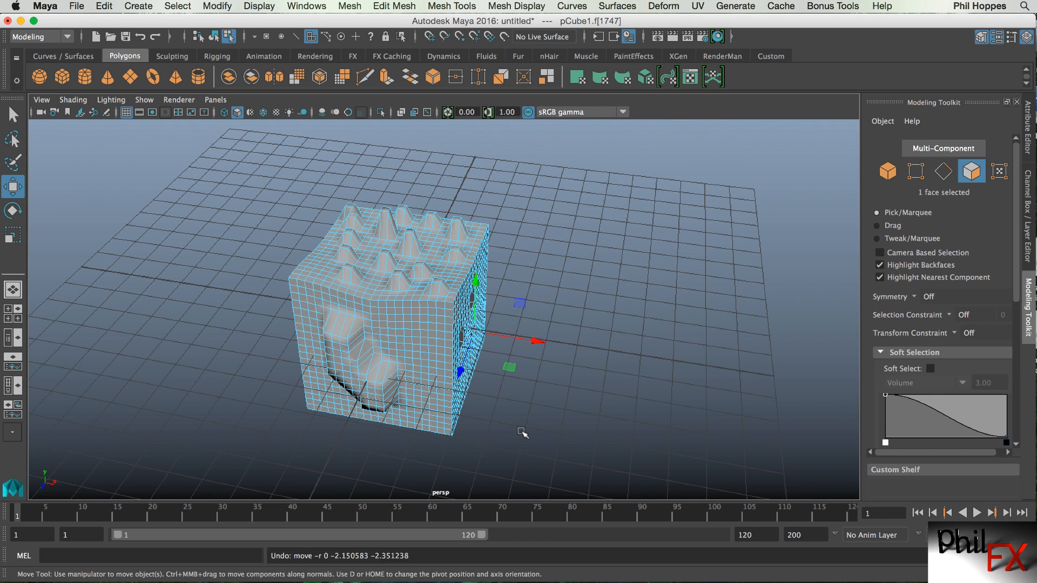
key(z)
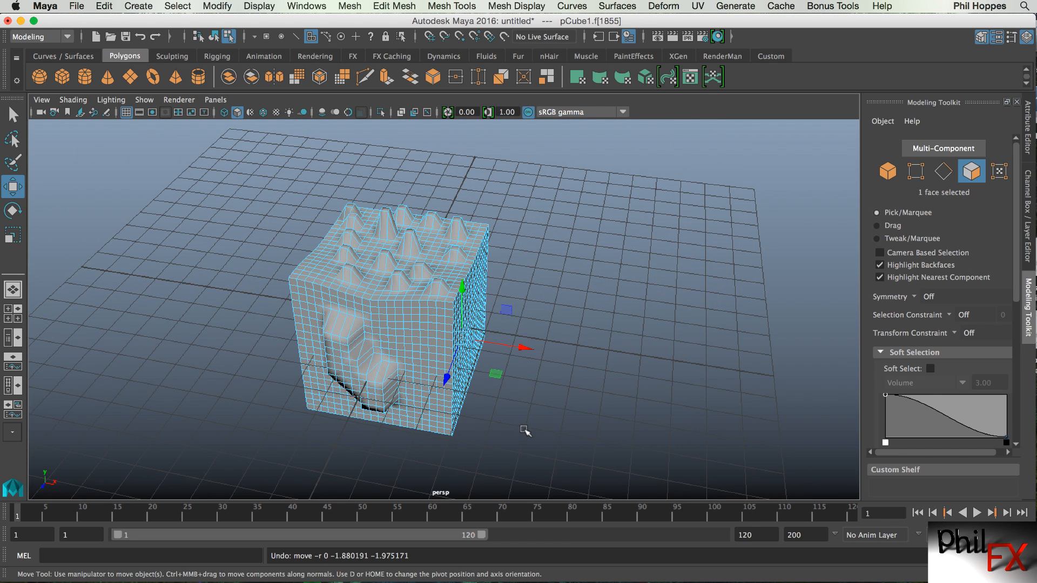
Select a single face on the cube's right side and move it outward into a spike.
click(542, 422)
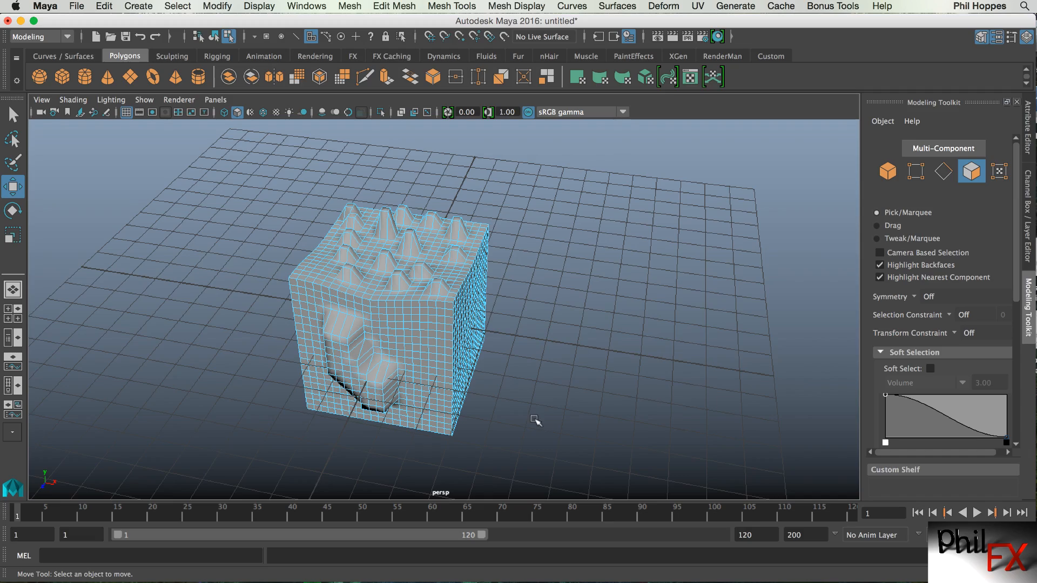
alt+drag(552, 421, 498, 397)
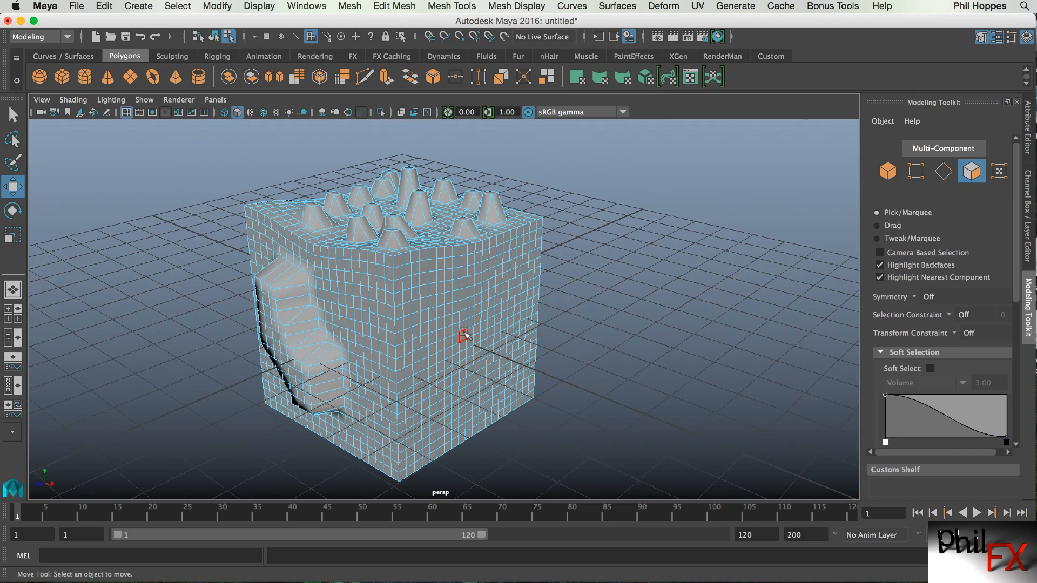
click(463, 336)
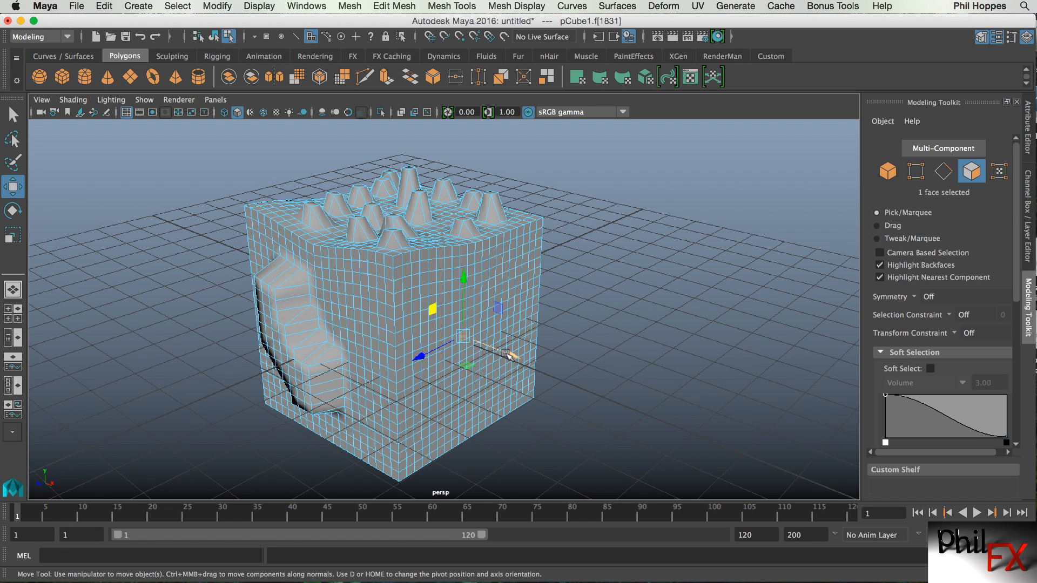
shift+drag(508, 353, 540, 366)
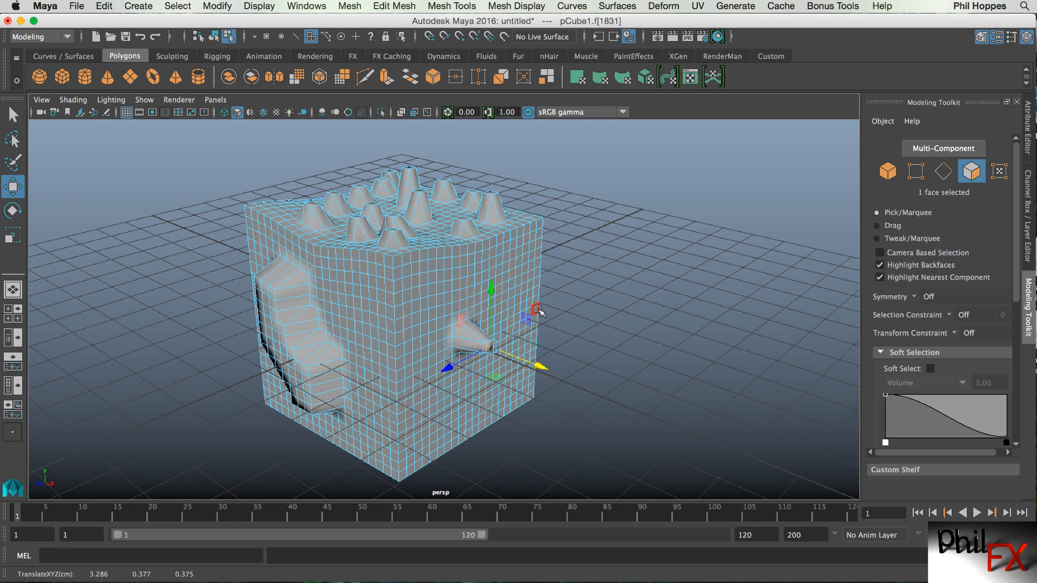
Pull two more faces on the right side outward into spikes with tweak dragging.
click(506, 298)
key(grave)
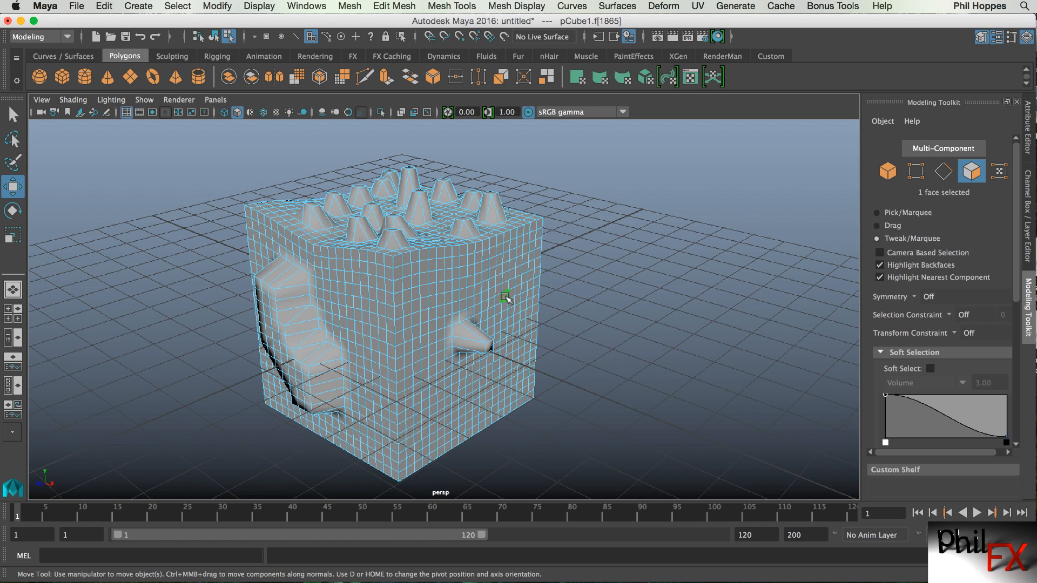
key(grave)
shift+drag(506, 299, 532, 306)
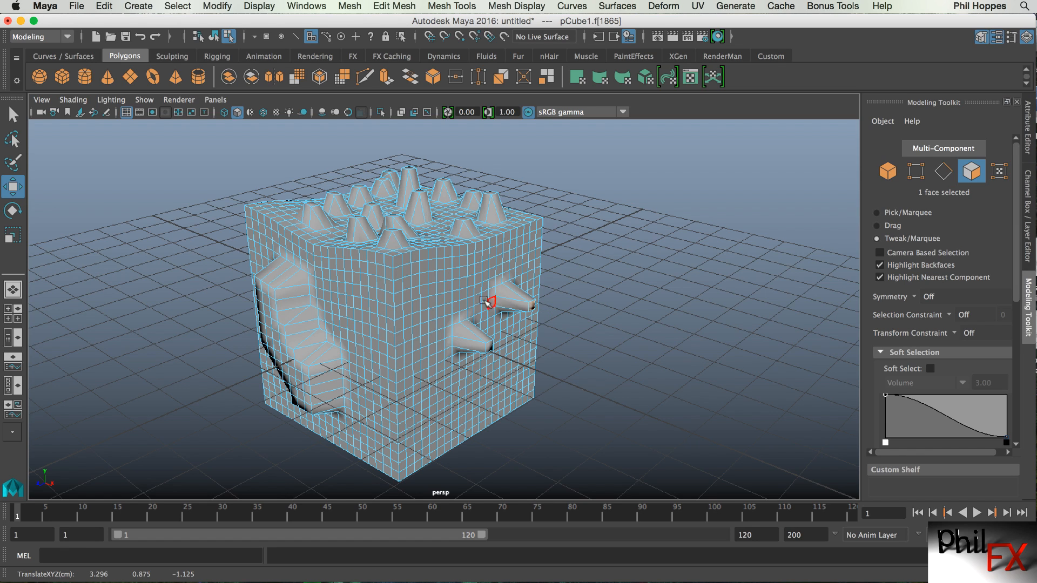
shift+drag(455, 296, 474, 301)
Set the Modeling Toolkit's Selection Constraint to Angle.
shift+drag(431, 377, 472, 420)
alt+drag(548, 394, 702, 400)
click(948, 314)
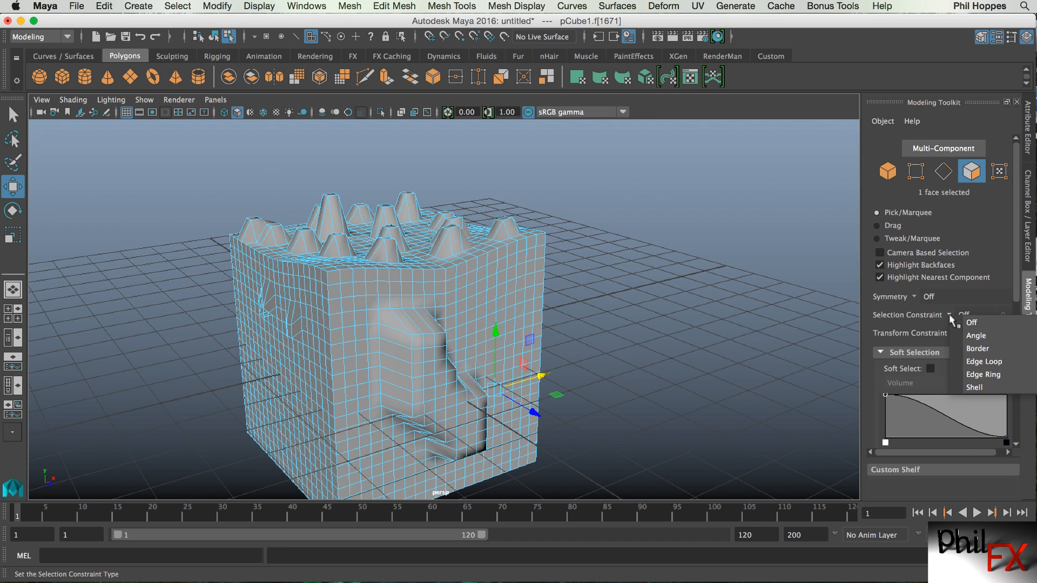
click(721, 264)
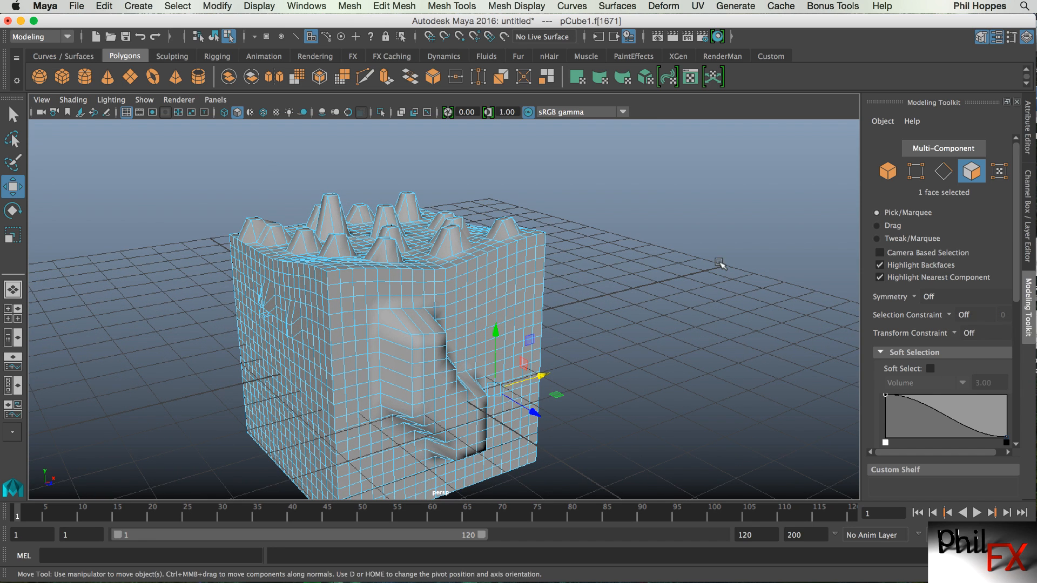
click(949, 314)
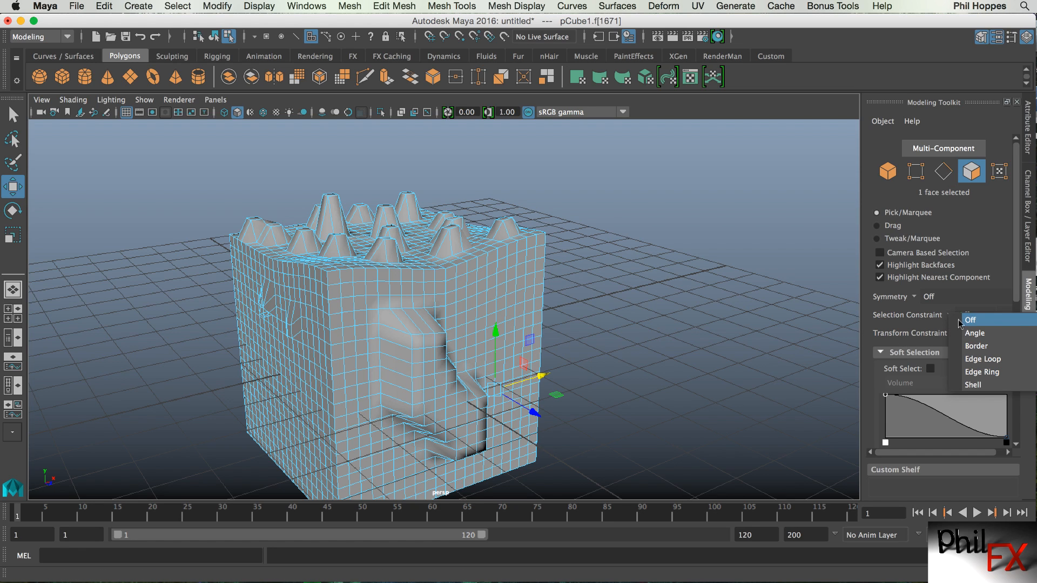
click(967, 332)
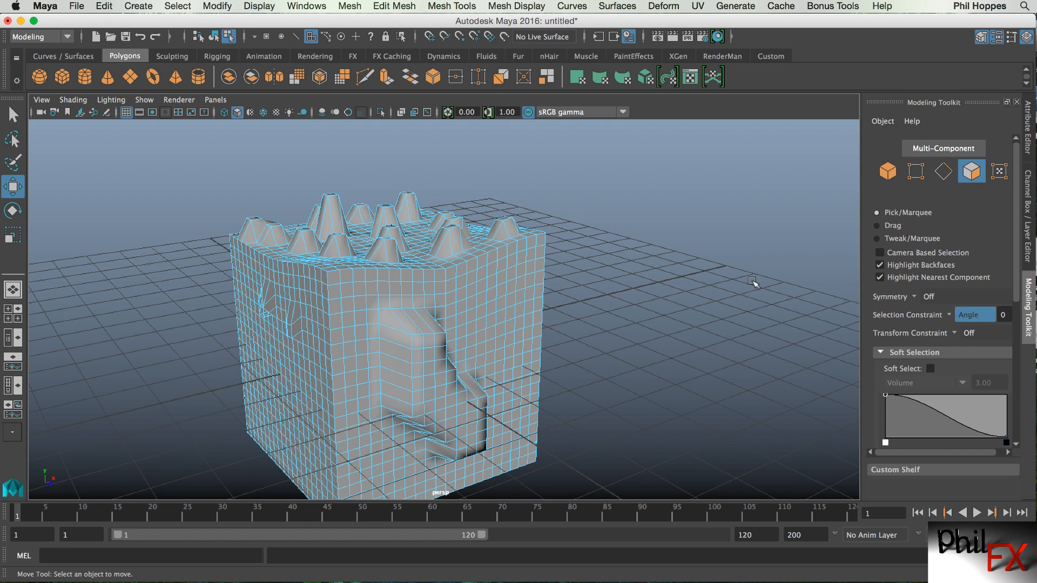
Switch to vertex selection and set the Angle constraint value to 1.
key(F9)
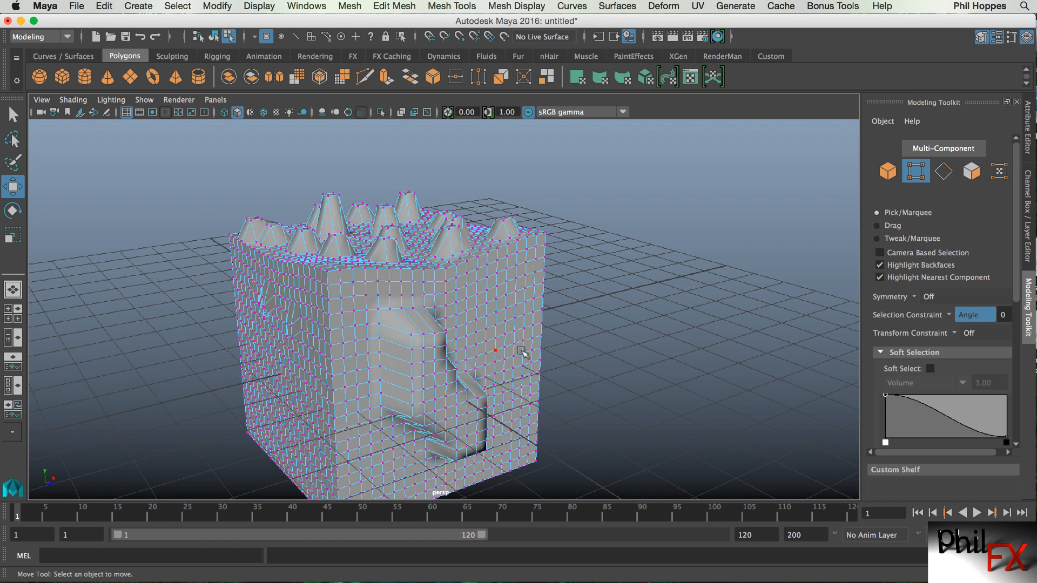
alt+drag(523, 353, 368, 339)
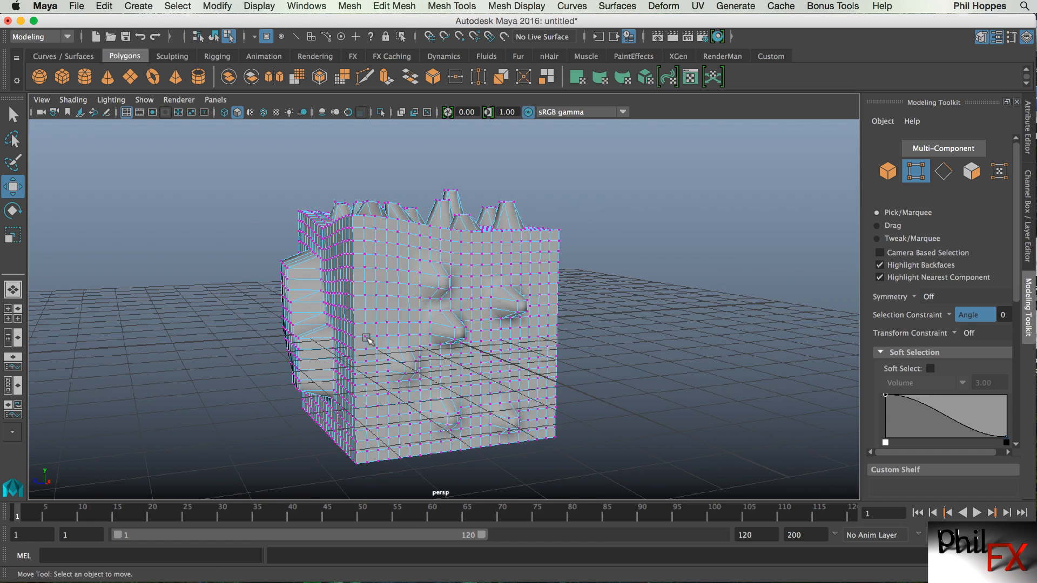
click(386, 282)
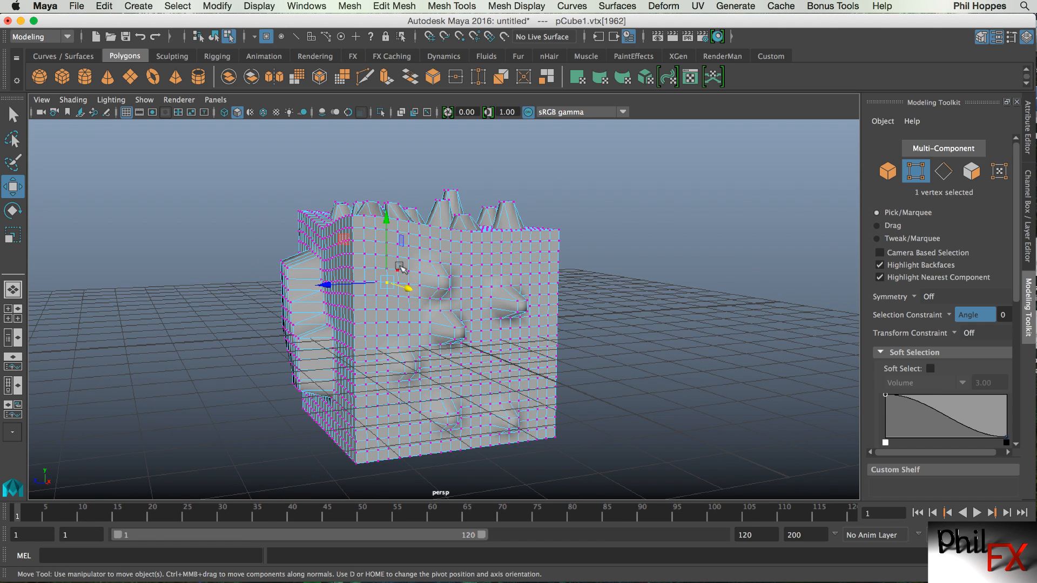
click(435, 253)
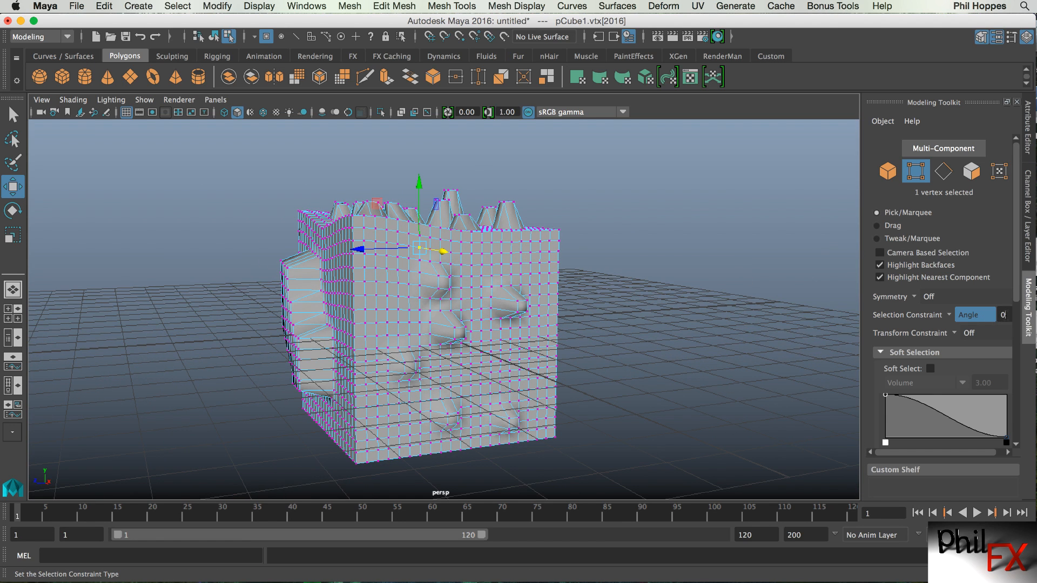
key(Return)
text(1)
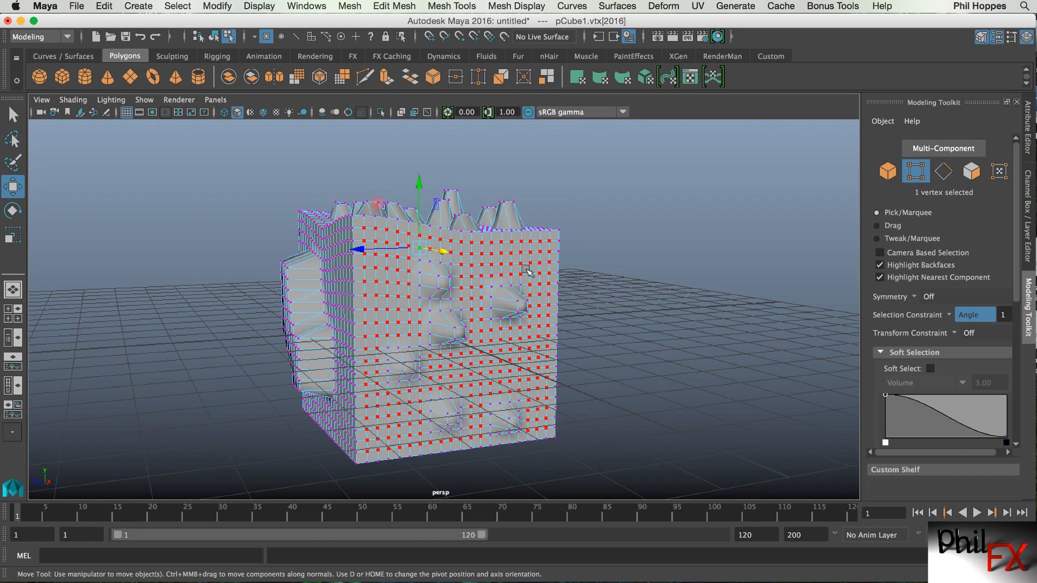
Raise the Angle constraint value to 20 and select the flat vertices across the cube's top.
alt+drag(416, 372, 490, 361)
alt+middle_drag(481, 335, 499, 397)
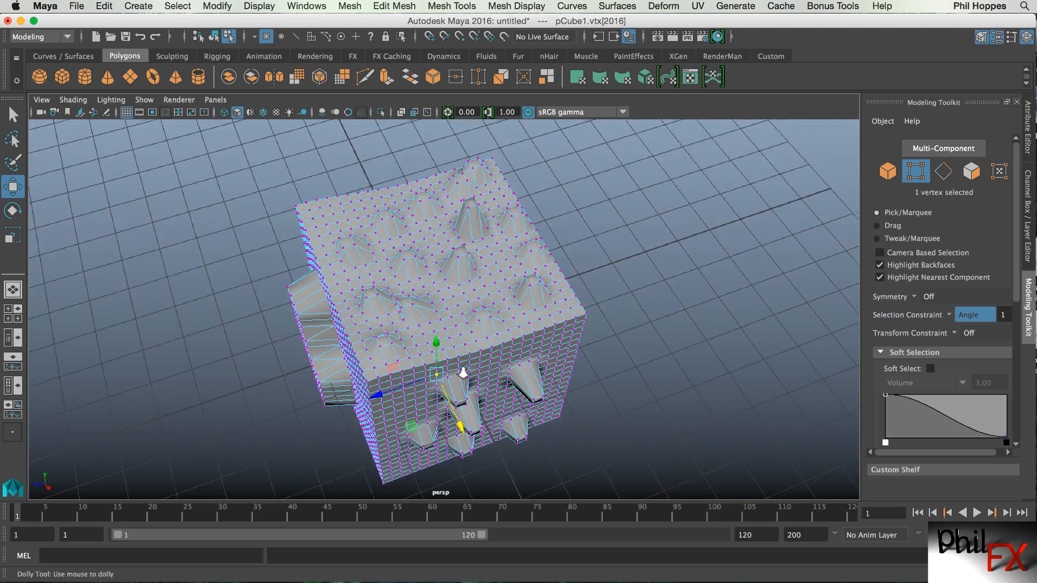
alt+right_drag(462, 375, 477, 373)
alt+drag(457, 359, 482, 291)
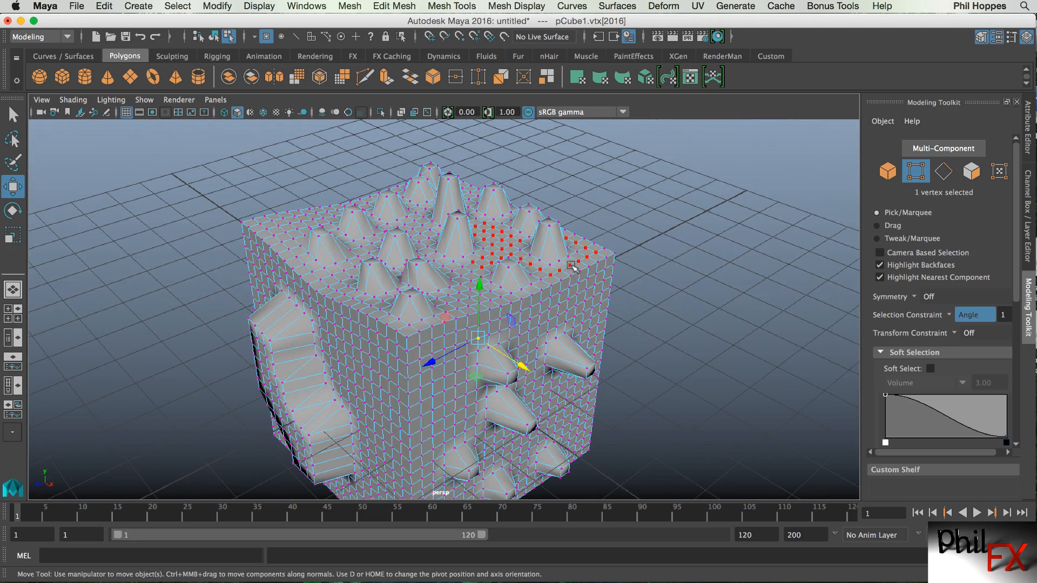
click(492, 254)
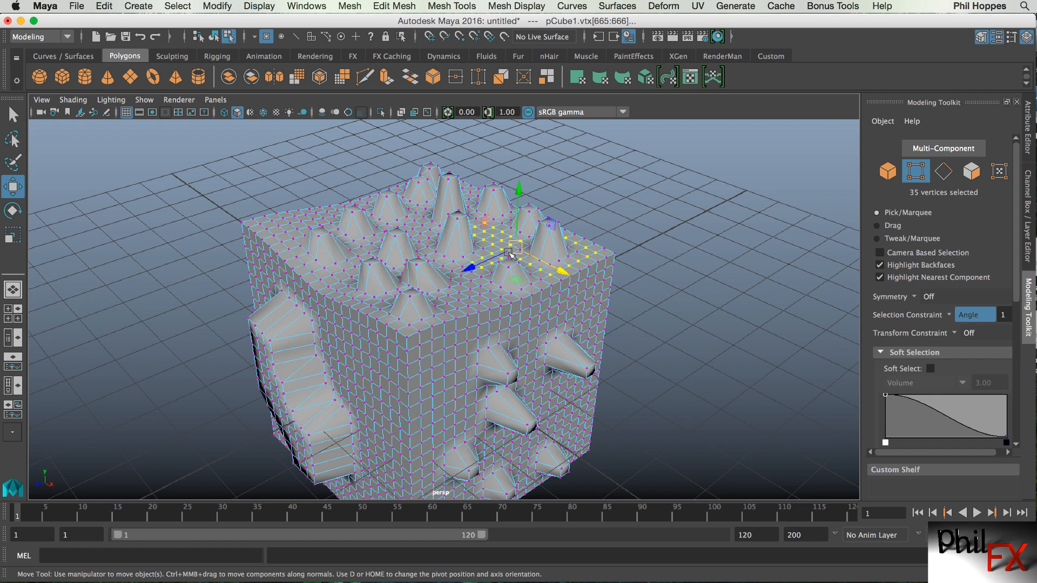
click(743, 309)
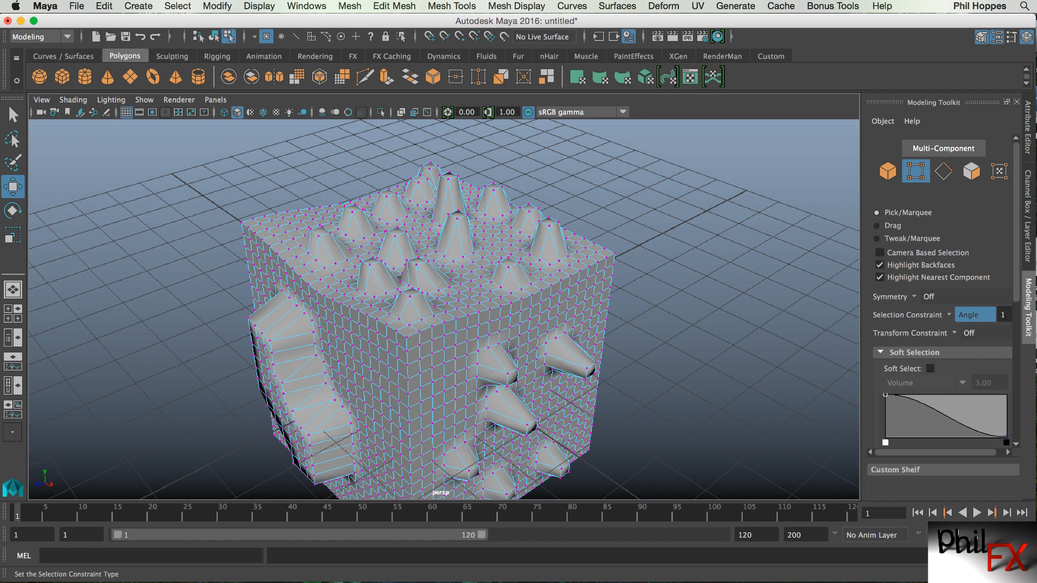
text(5)
key(Return)
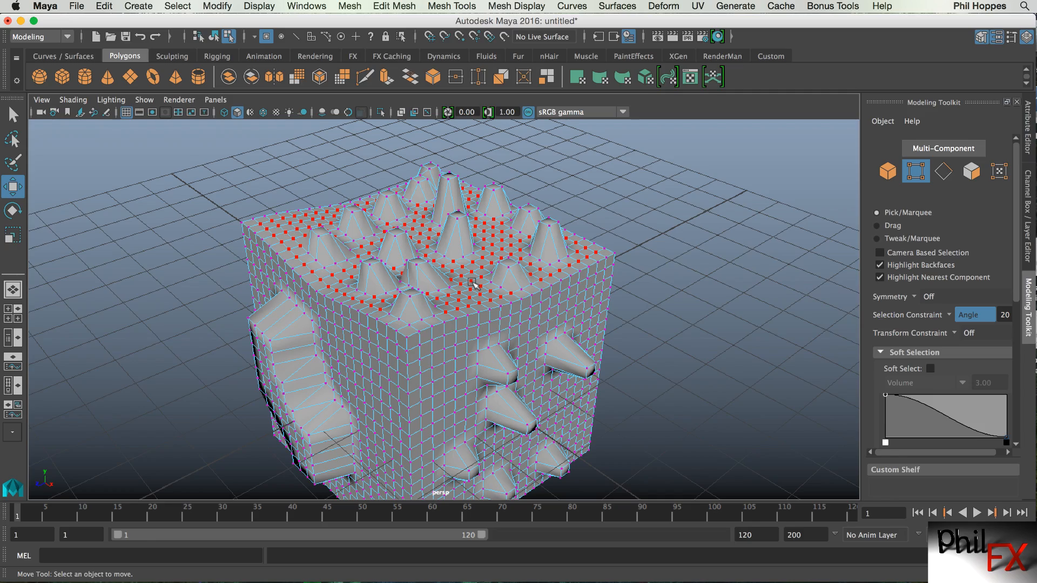
click(473, 283)
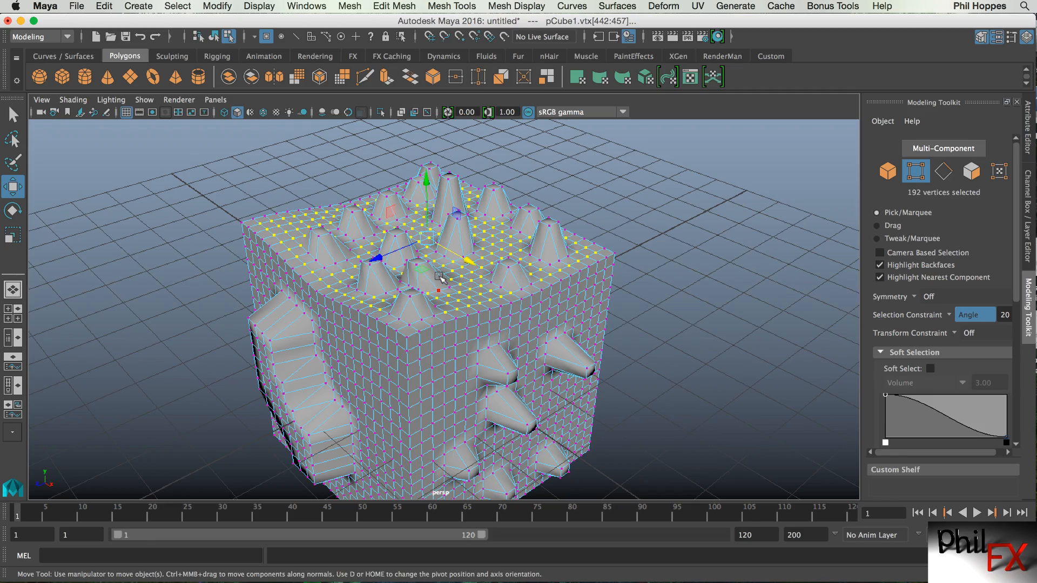
Adjust the height of the selected top vertices with the Move manipulator.
alt+drag(442, 297, 472, 350)
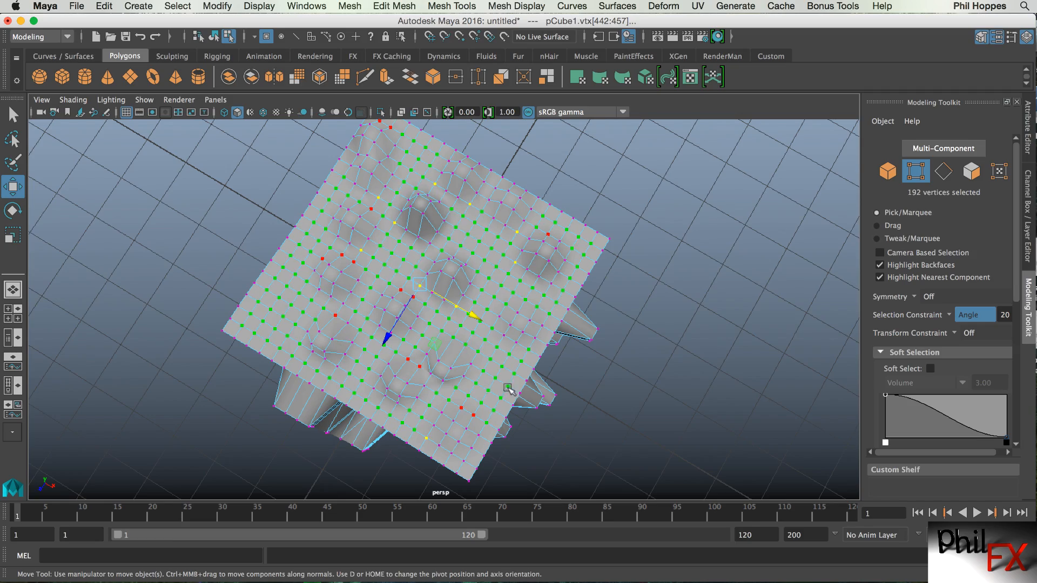
alt+drag(508, 387, 511, 317)
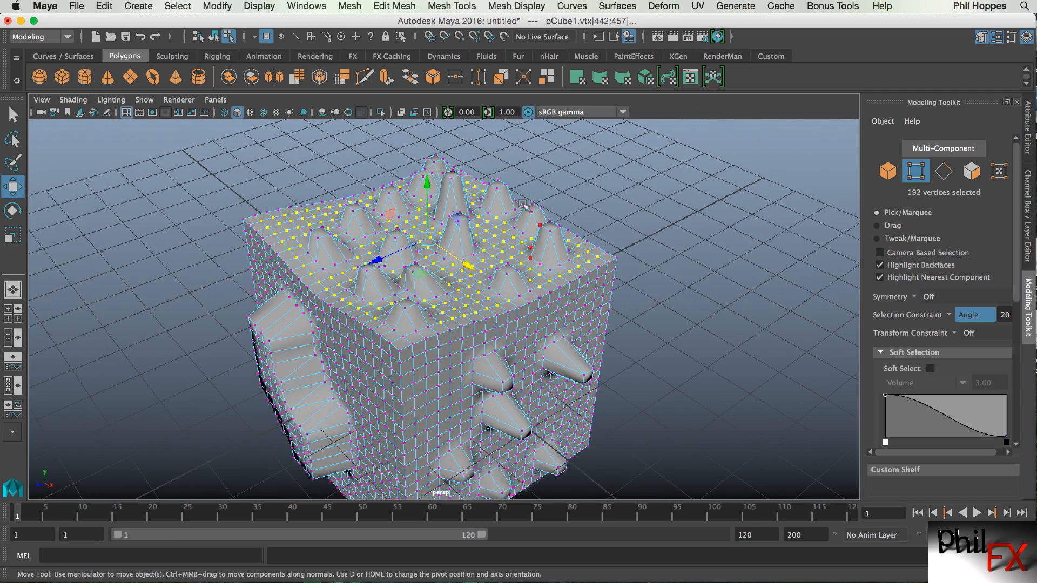
drag(428, 183, 428, 195)
alt+drag(498, 229, 406, 254)
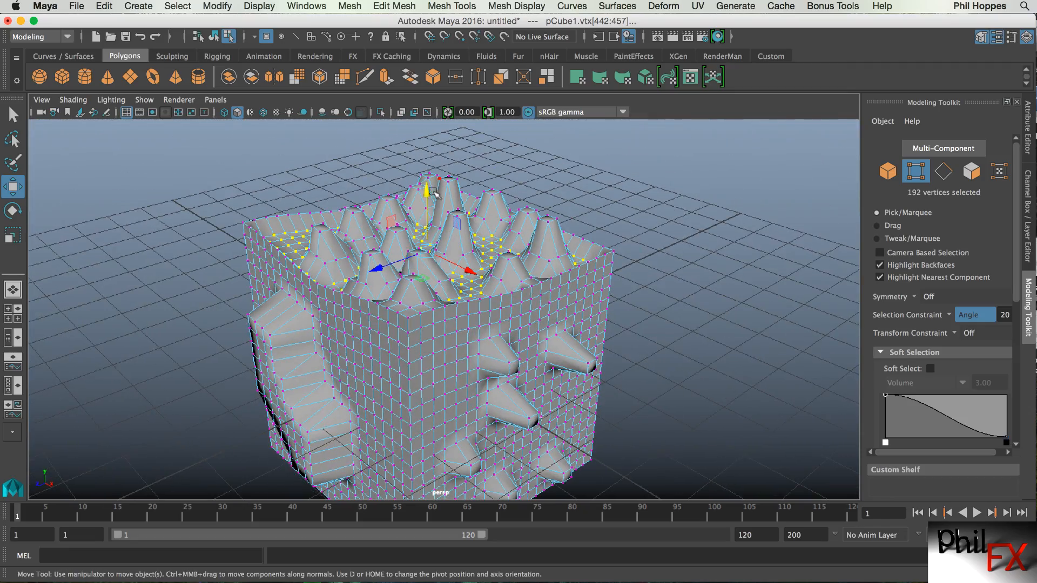
drag(426, 190, 437, 180)
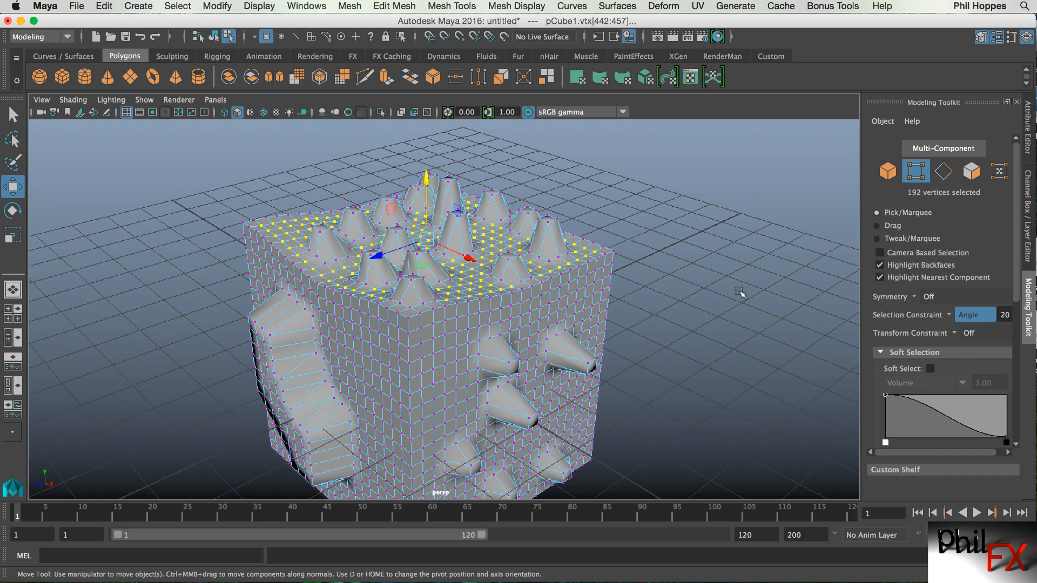
Switch to face selection and pick the cube's flat right side using the angle constraint, then deselect.
click(724, 299)
alt+drag(683, 345, 625, 364)
alt+middle_drag(625, 360, 571, 295)
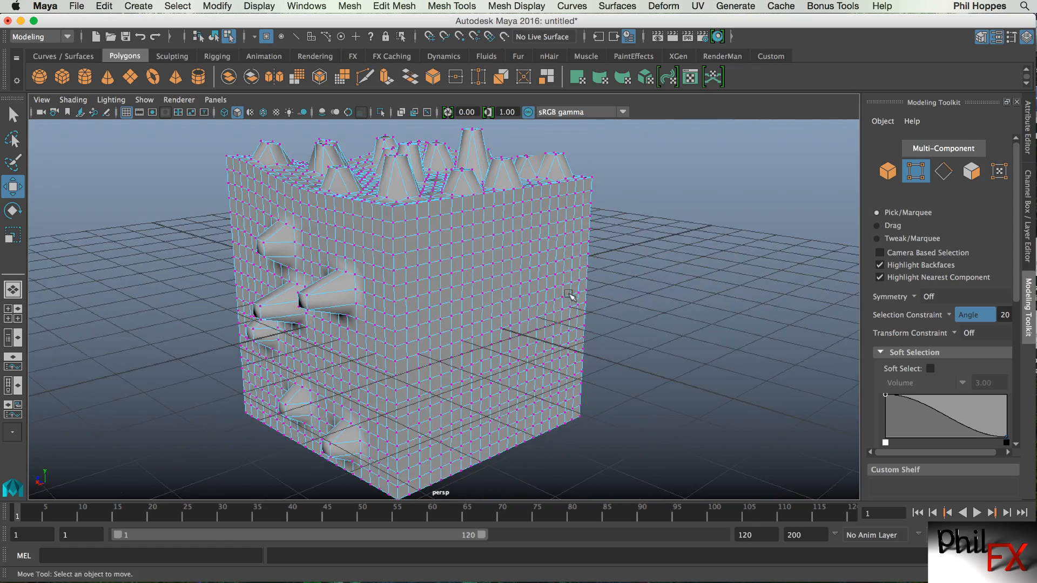
alt+drag(567, 296, 588, 300)
click(971, 180)
click(574, 305)
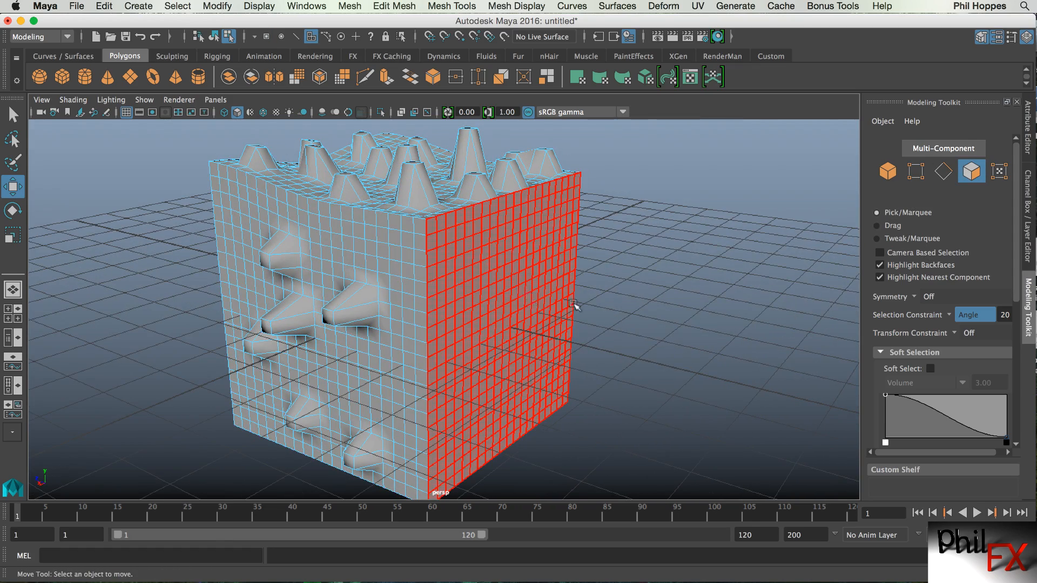
click(794, 242)
Turn the selection constraint off, drag-select a winding strip of faces on the cube's right side and delete them.
click(954, 315)
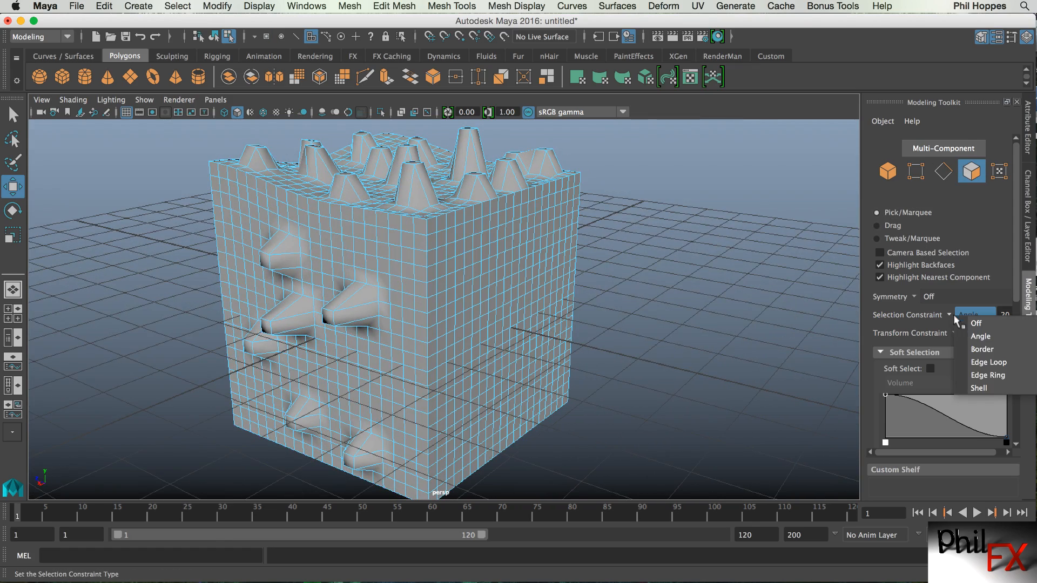
click(968, 324)
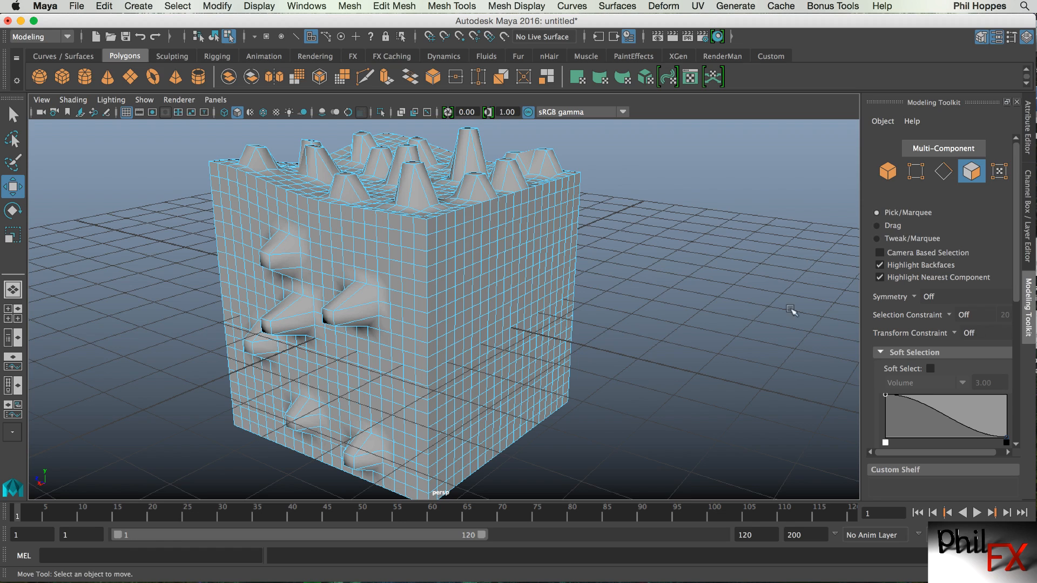
click(516, 282)
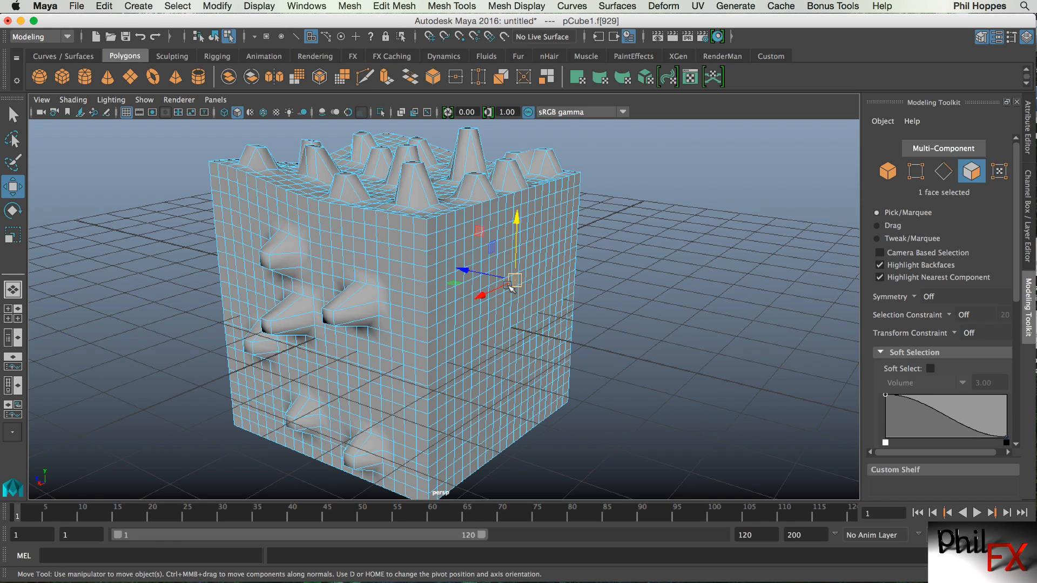
key(Tab)
drag(510, 291, 516, 297)
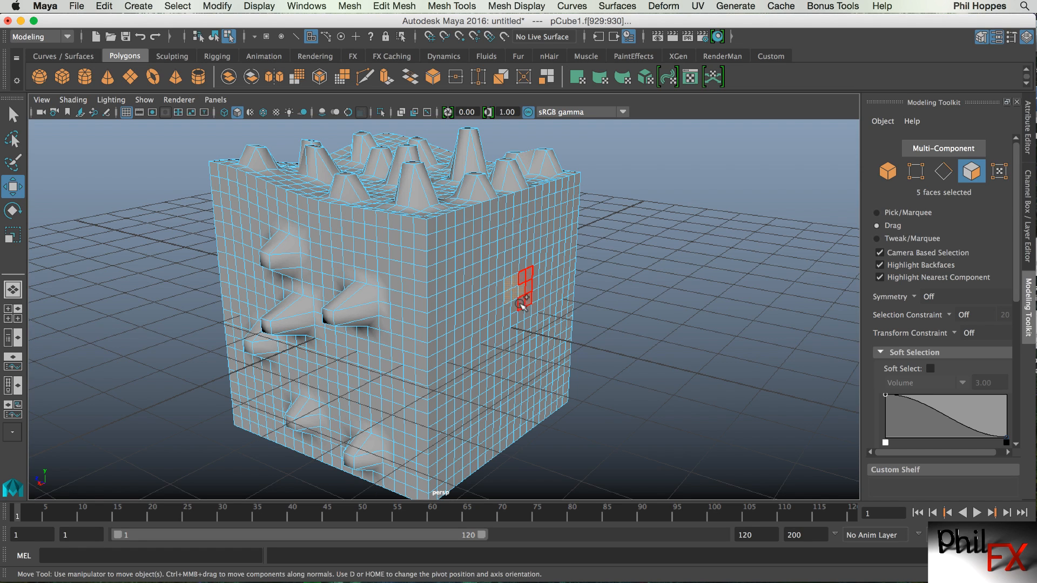
mouse_move(510, 352)
mouse_down()
mouse_move(479, 400)
mouse_move(485, 421)
mouse_up()
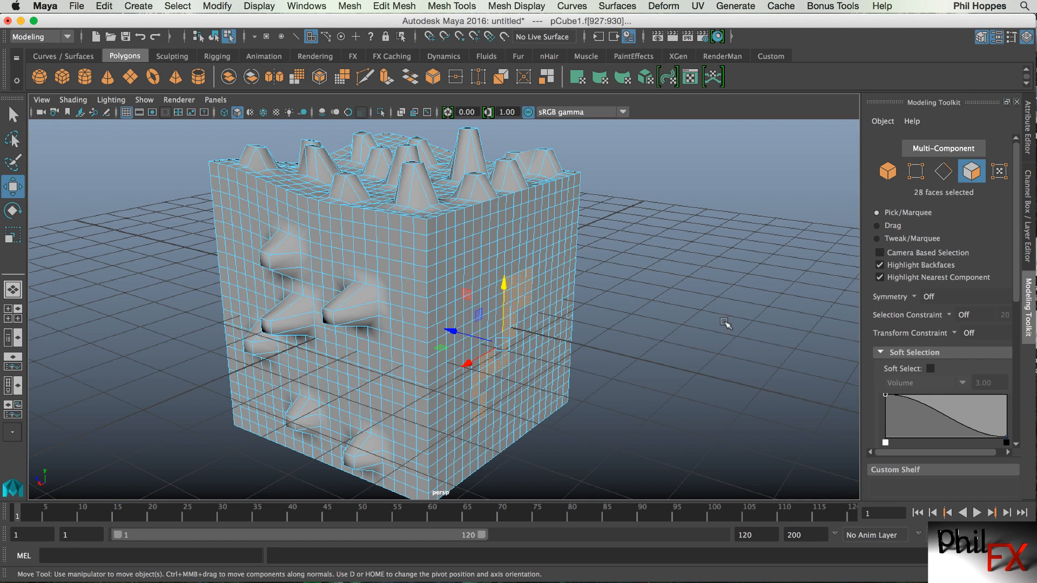
key(Delete)
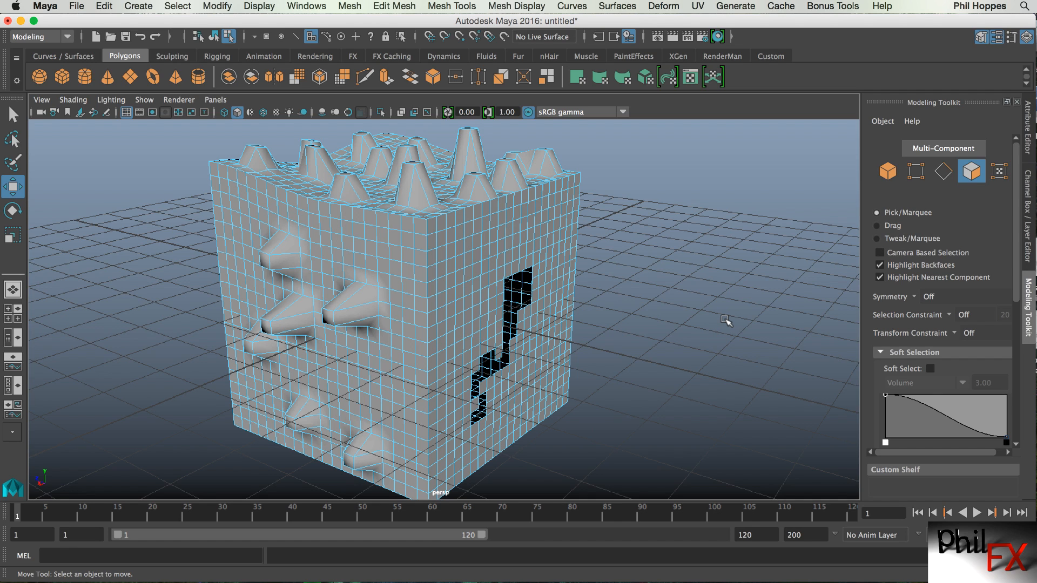
Set the selection constraint to Border, switch to edge selection and select the edges bordering the hole.
alt+drag(672, 346, 682, 347)
alt+drag(624, 321, 608, 276)
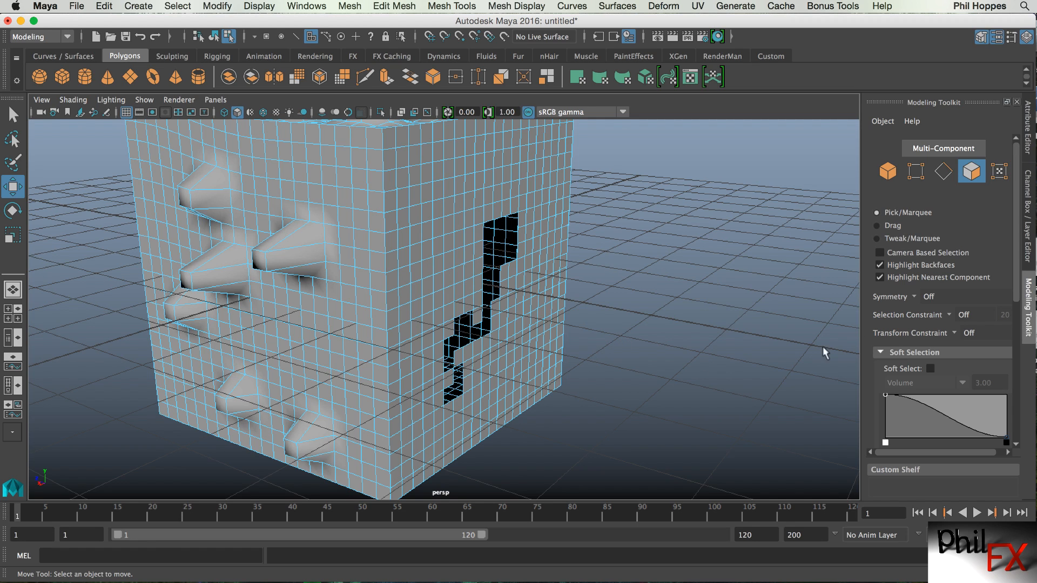
click(949, 314)
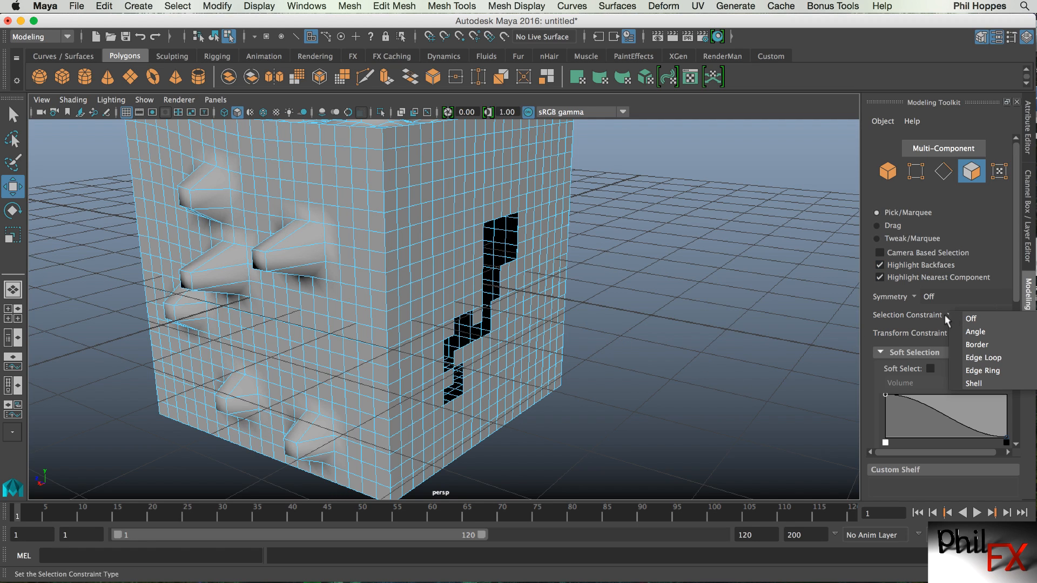
click(977, 345)
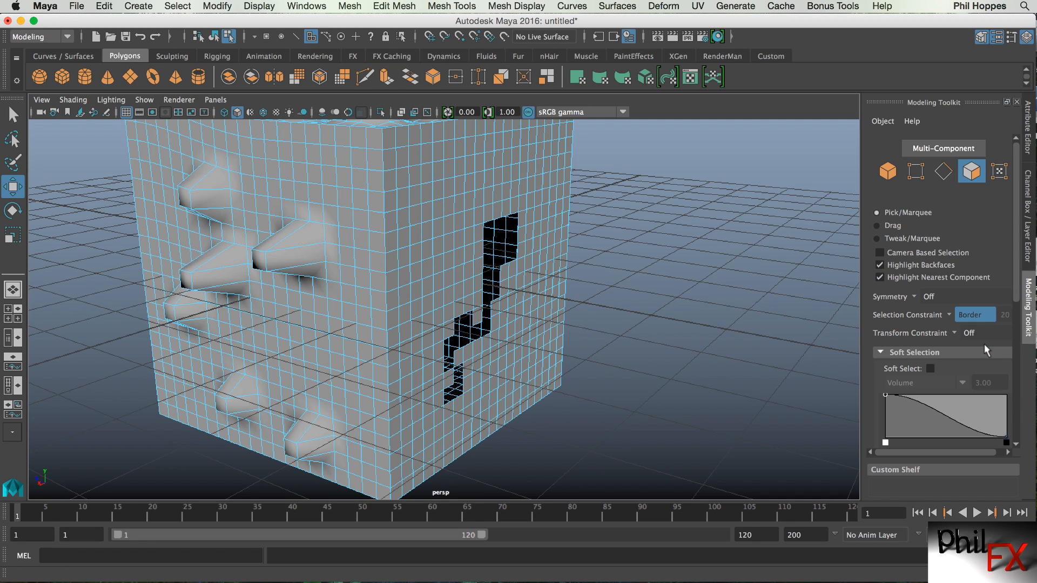
click(952, 172)
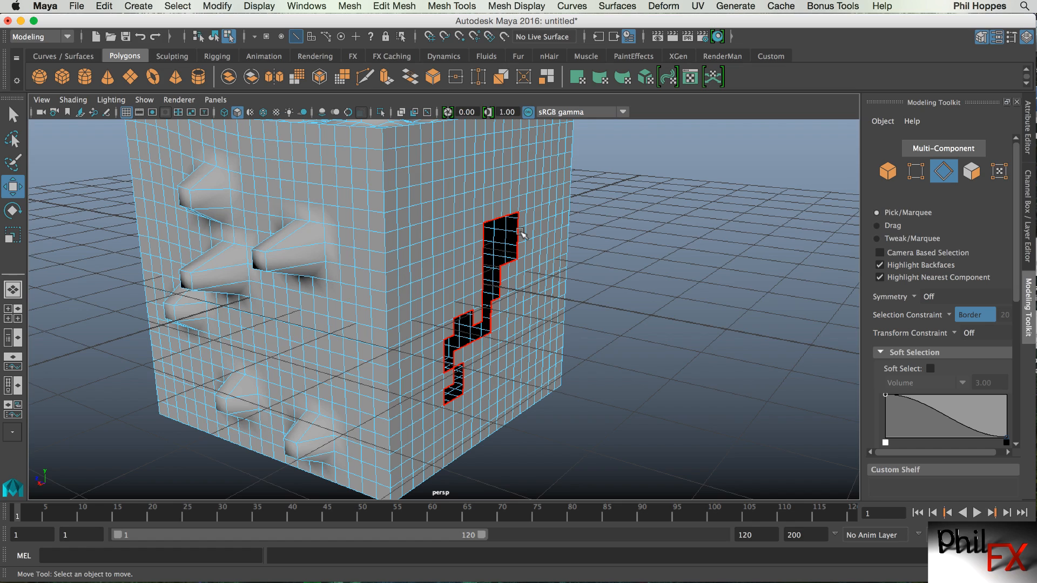
click(521, 232)
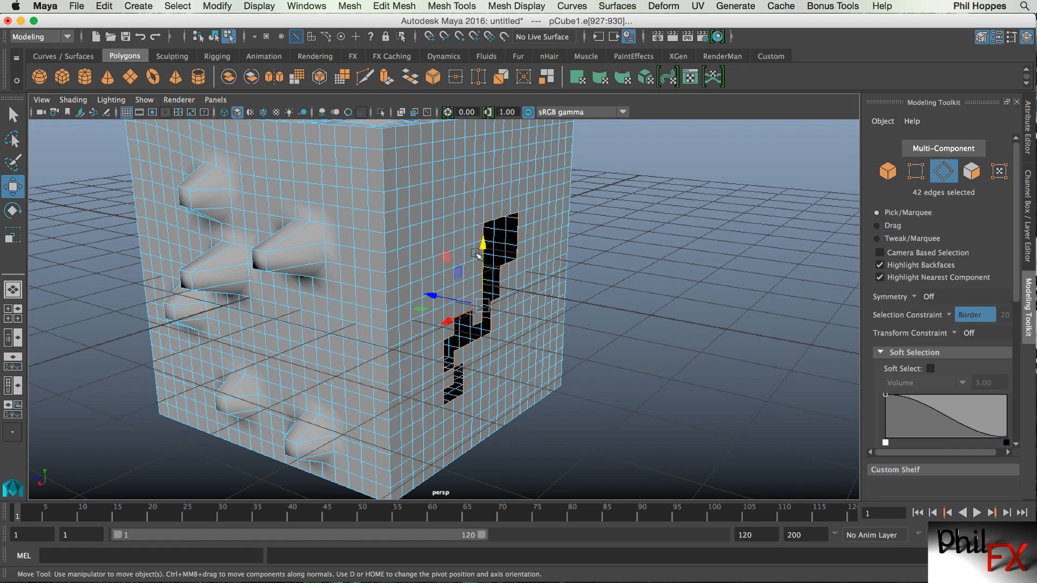
Turn the selection constraint off and deselect the border edges.
alt+drag(566, 382, 520, 380)
alt+right_drag(519, 379, 628, 375)
alt+drag(629, 375, 580, 332)
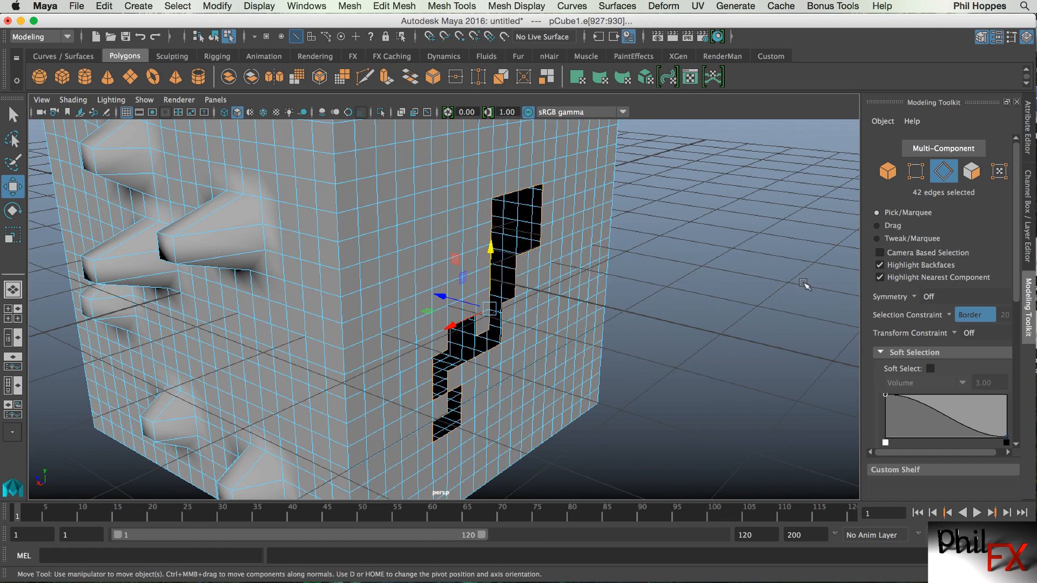
click(952, 318)
click(964, 318)
click(787, 198)
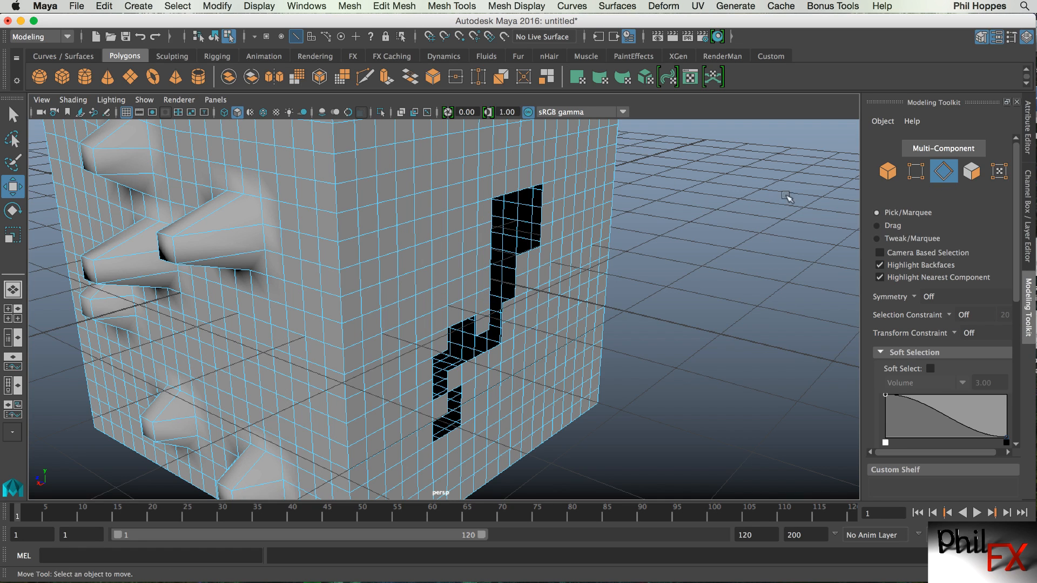
Reselect the hole's complete border edge loop without using the selection constraint.
click(543, 215)
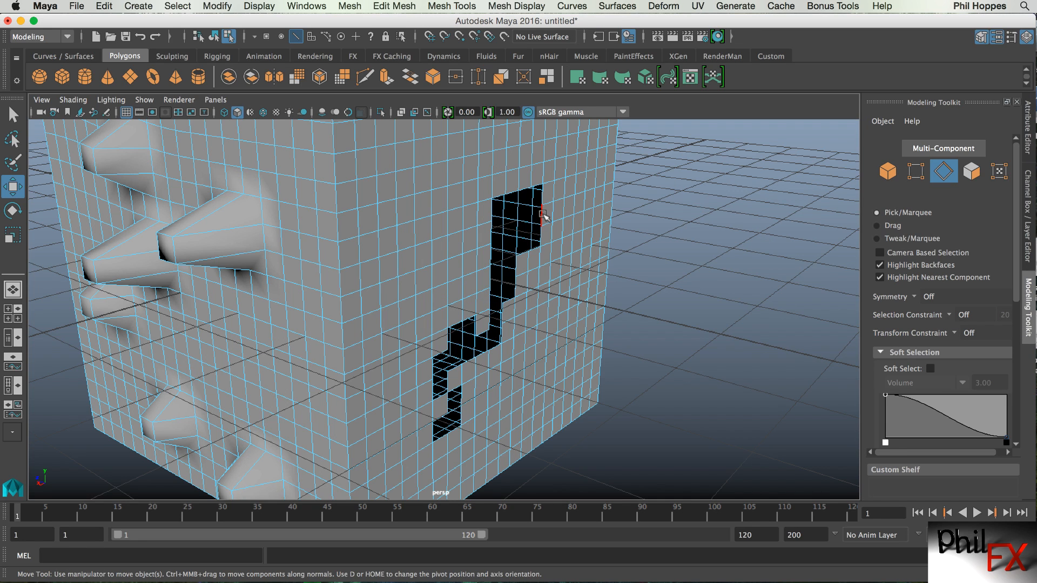
double_click(544, 215)
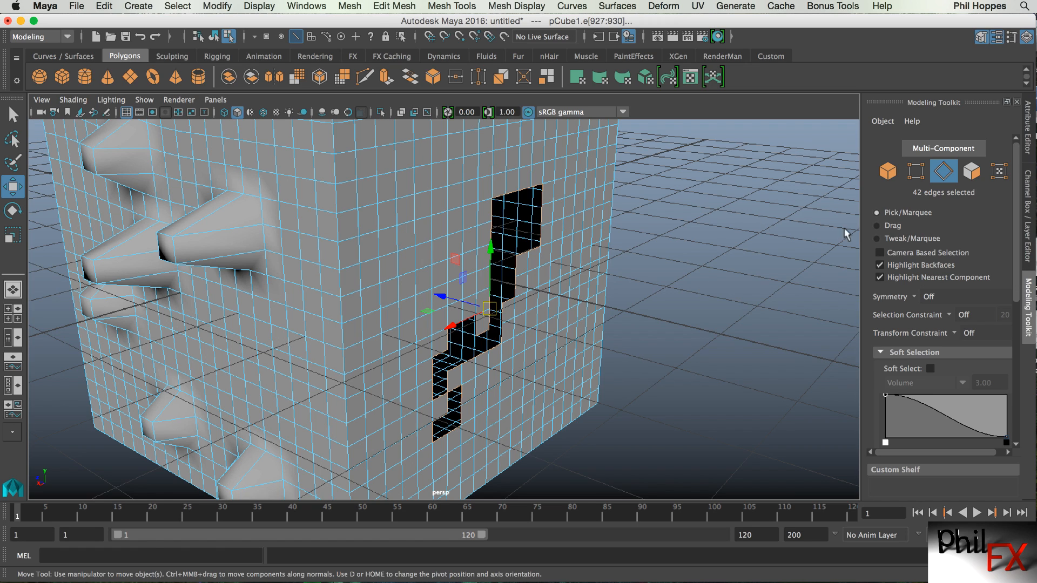
click(953, 314)
click(738, 254)
alt+drag(704, 274, 430, 318)
alt+right_drag(430, 317, 465, 296)
alt+drag(464, 296, 450, 307)
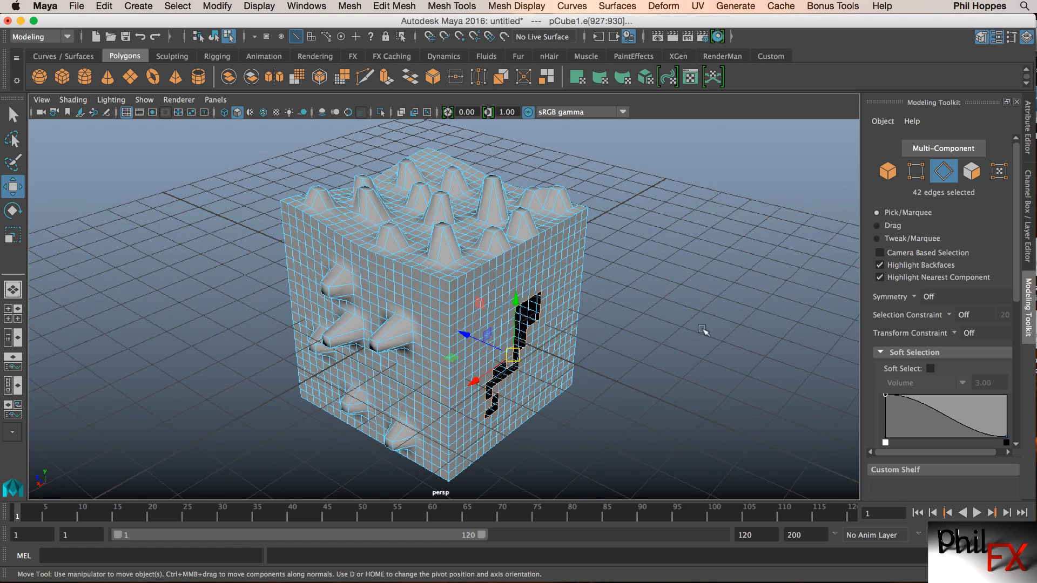